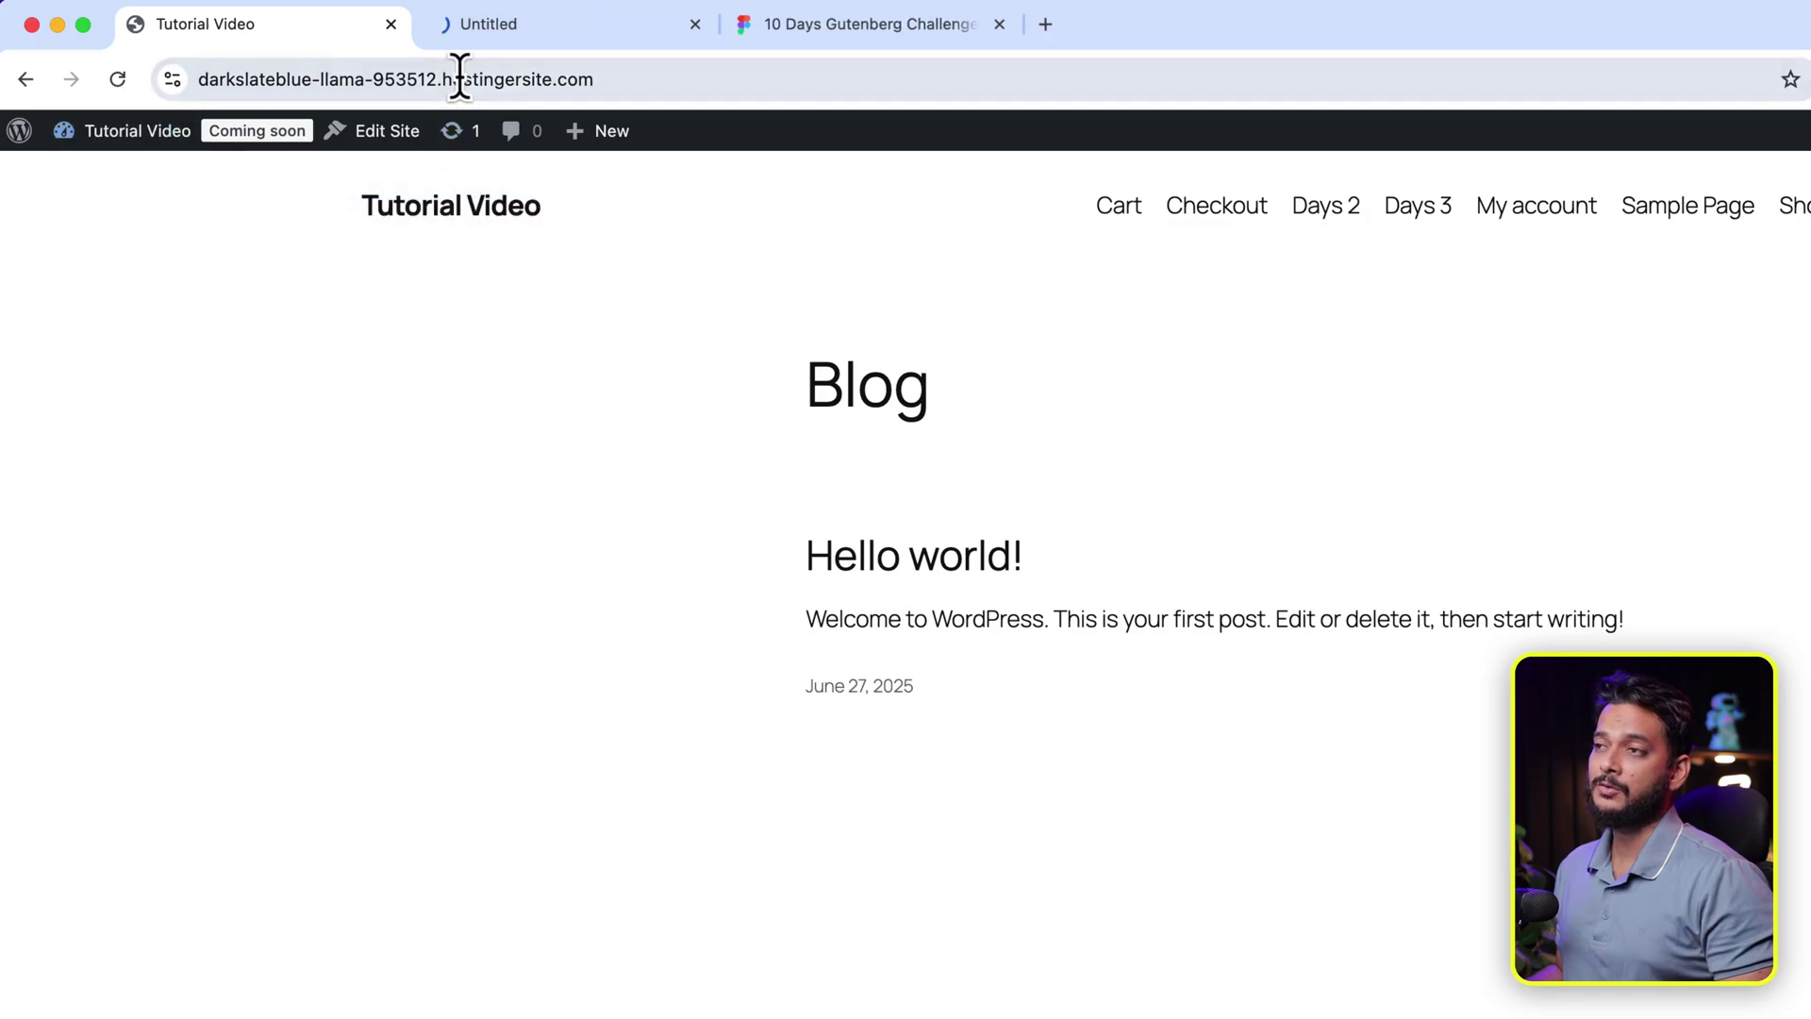
# Step: Open the WordPress admin in a new tab moved to the first position, beside the Blog page
pyautogui.moveTo(536, 33); pyautogui.dragTo(309, 50)
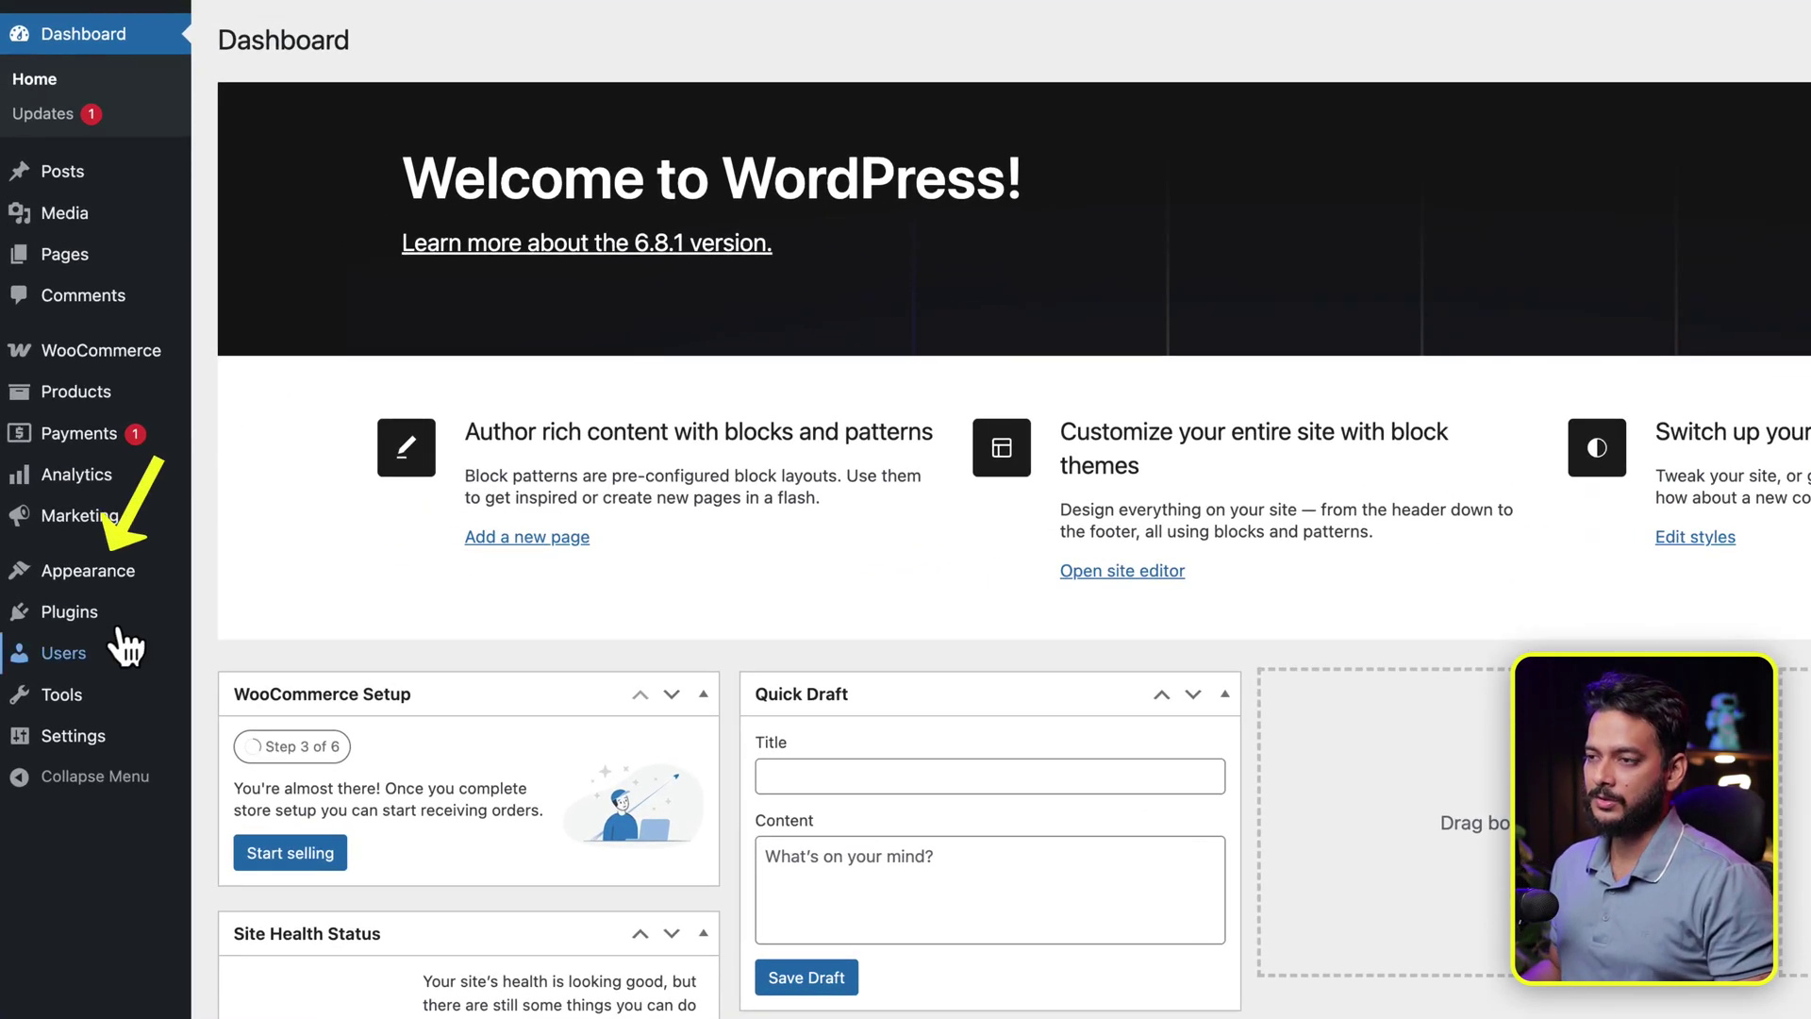
# Step: Open Appearance > Editor and start editing the Blog Home template
pyautogui.moveTo(137, 574)
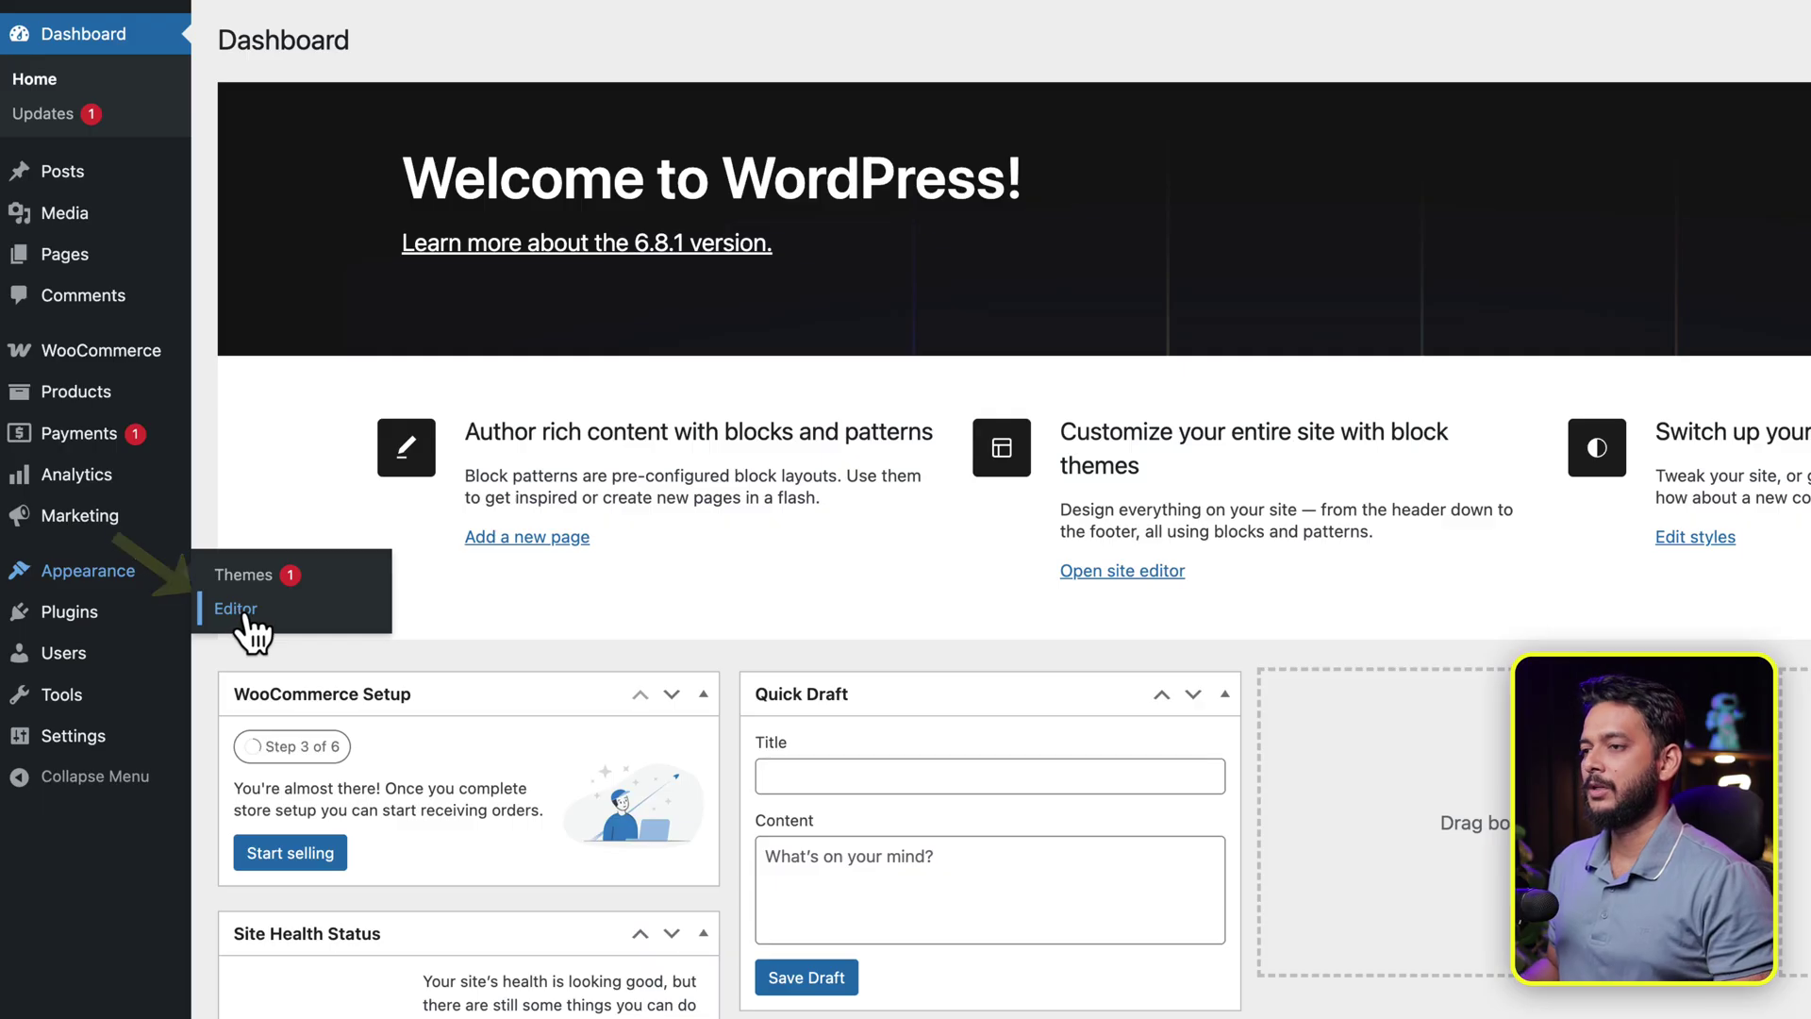
pyautogui.click(236, 608)
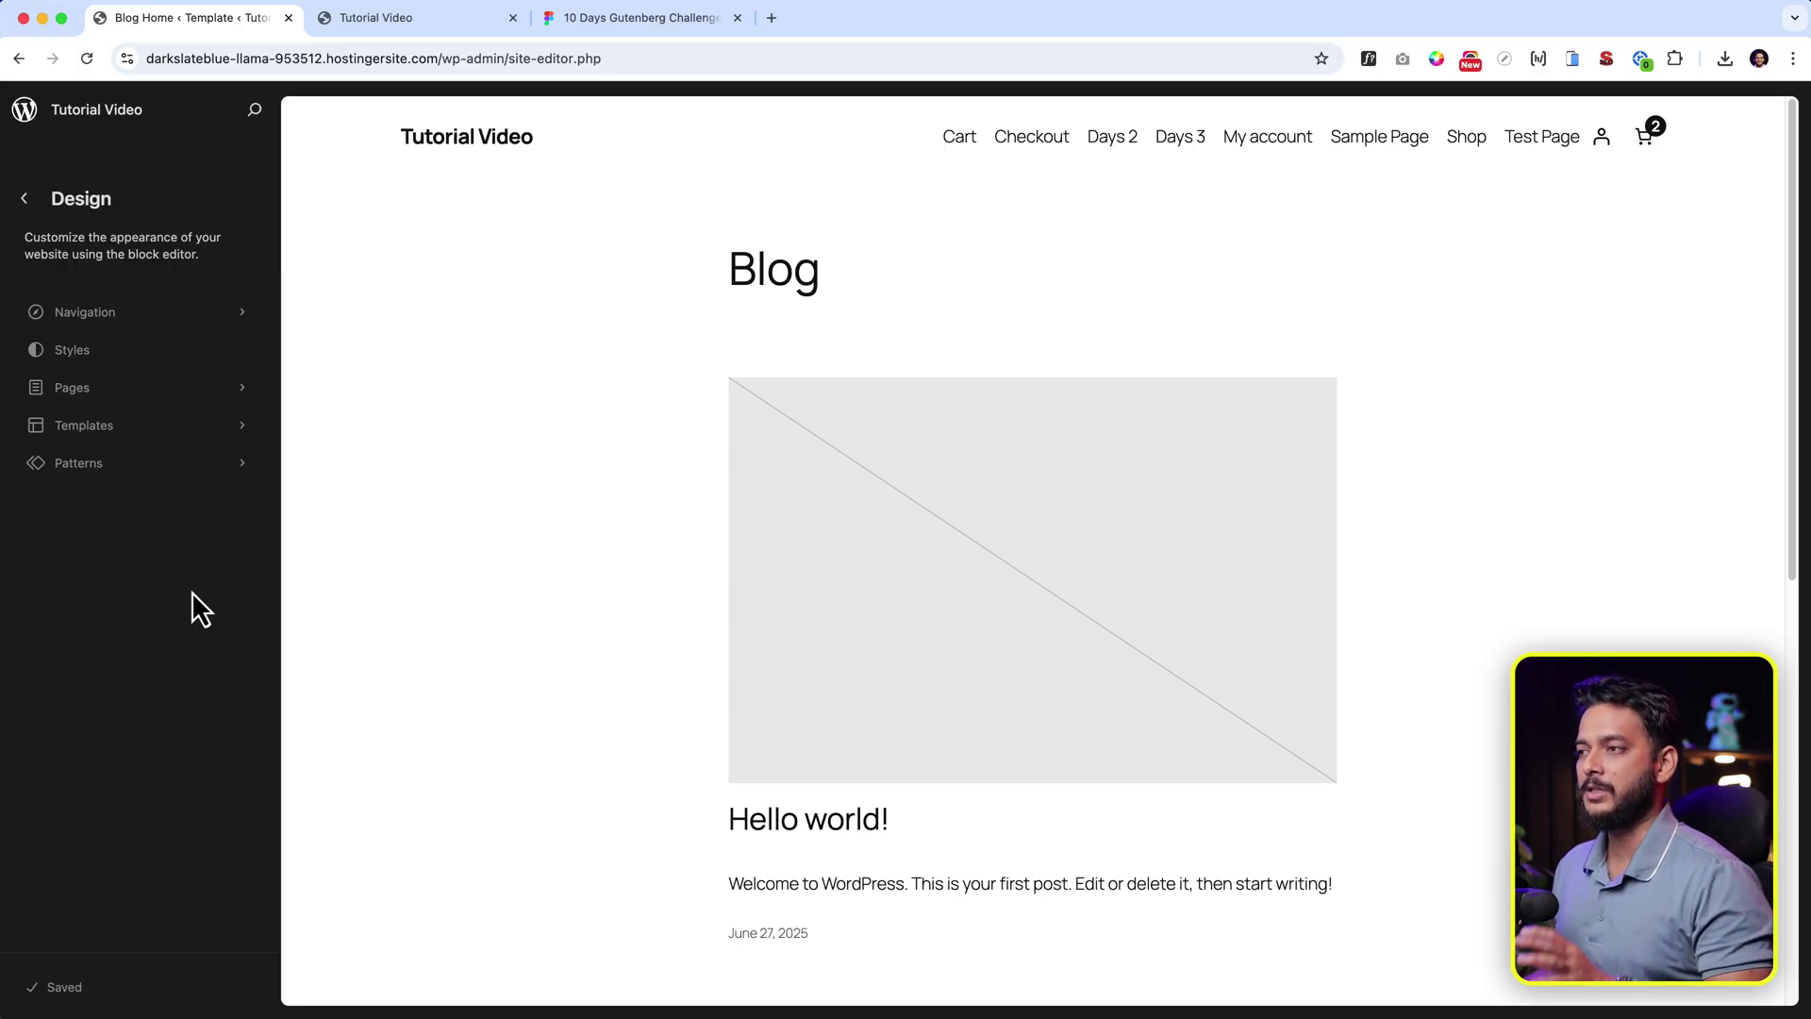
pyautogui.click(454, 442)
# Step: Edit the Header template part and delete its outermost group, removing the site title and menu
pyautogui.click(444, 184)
pyautogui.click(199, 109)
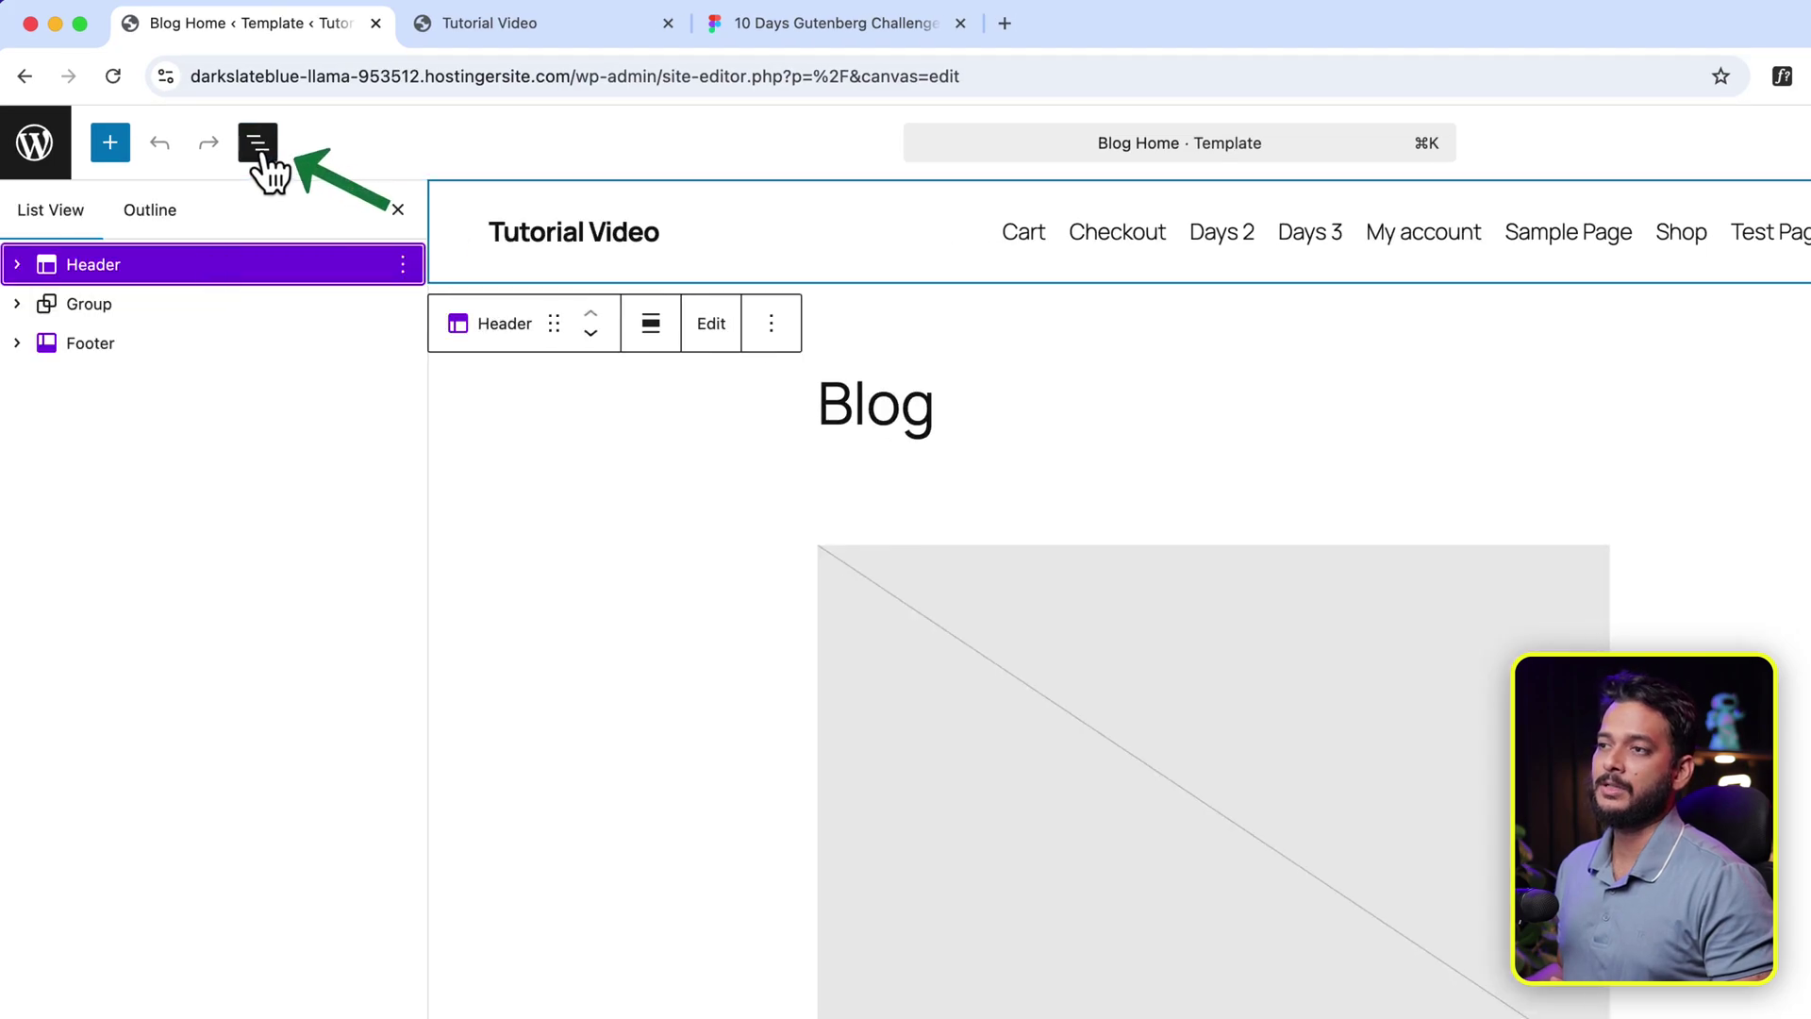
pyautogui.click(711, 323)
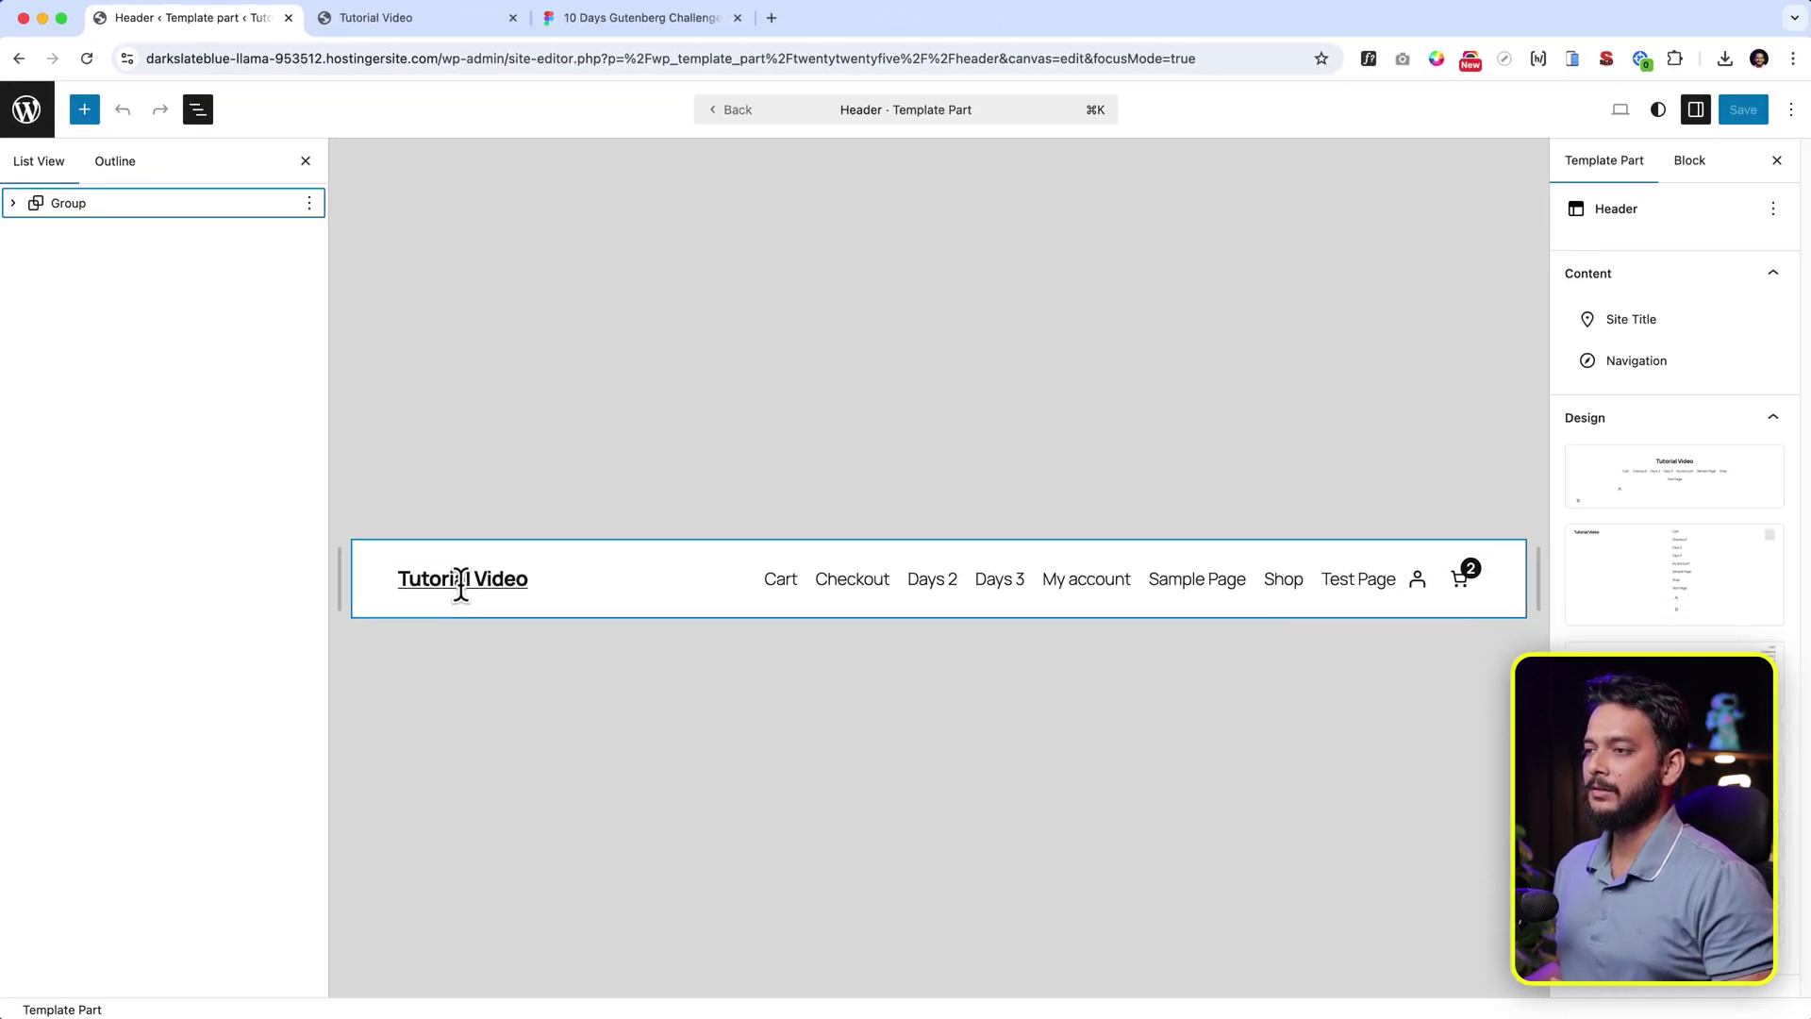
pyautogui.click(607, 755)
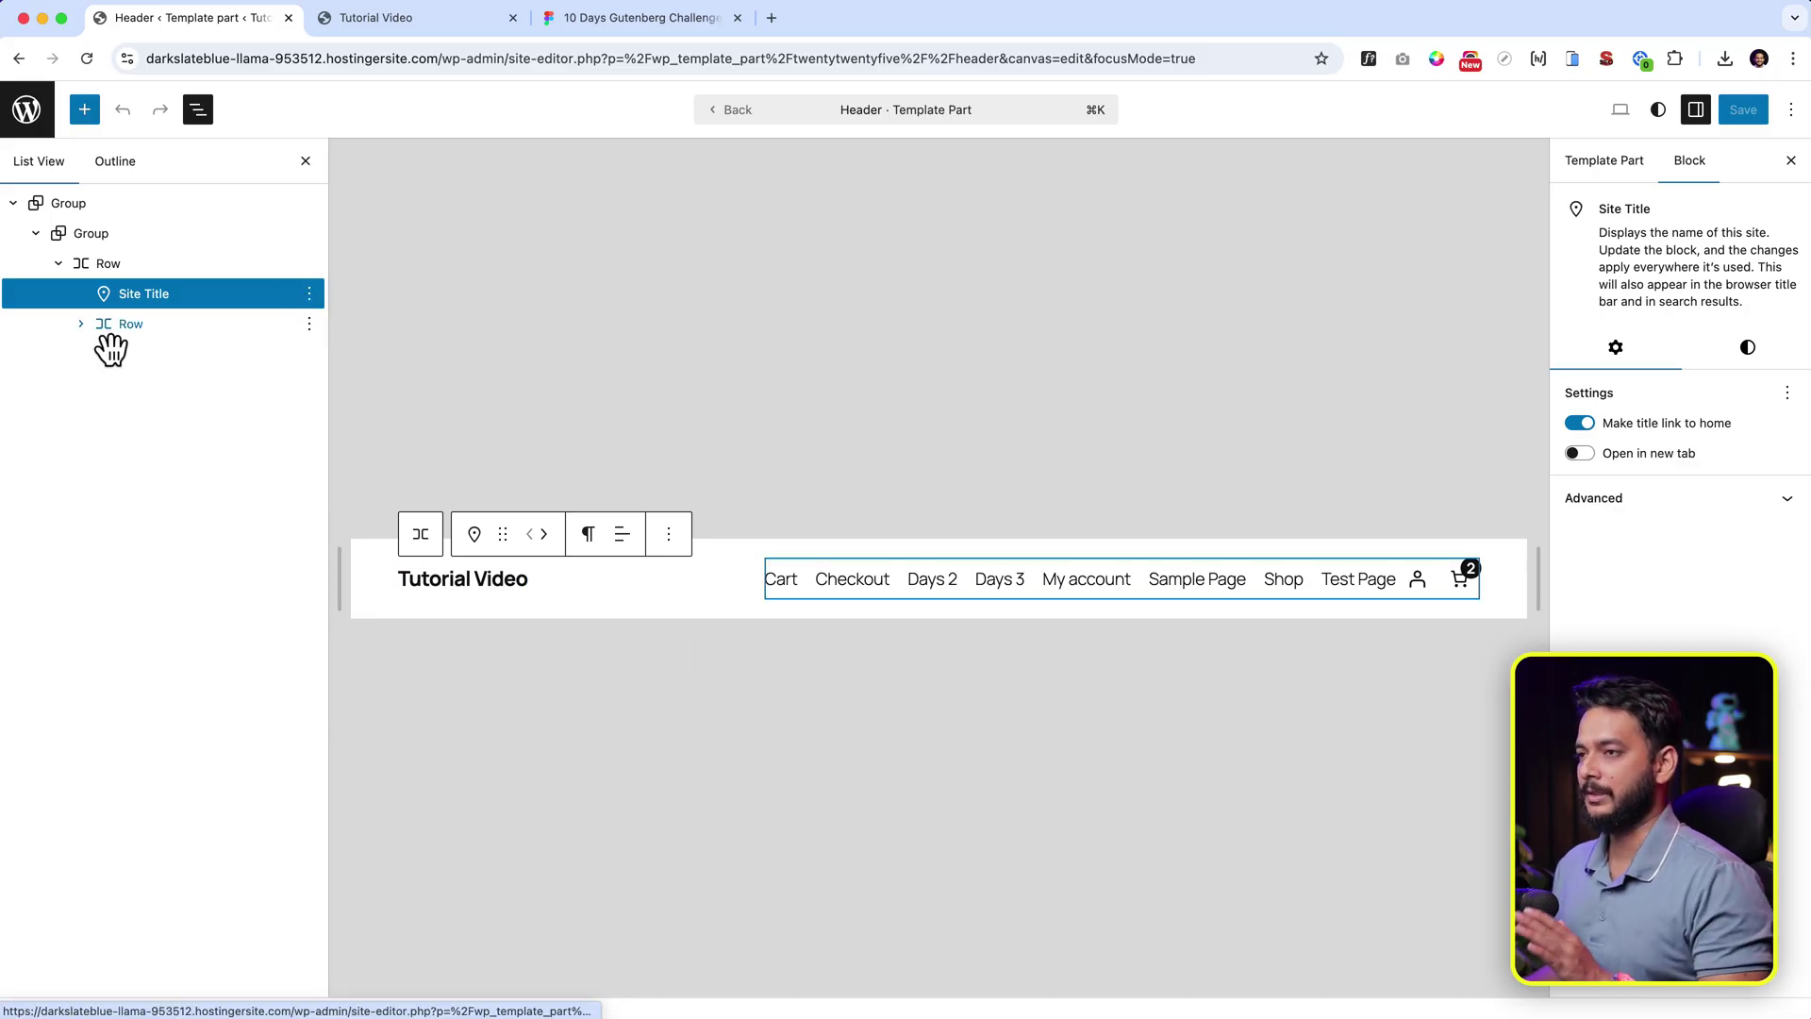
pyautogui.click(253, 210)
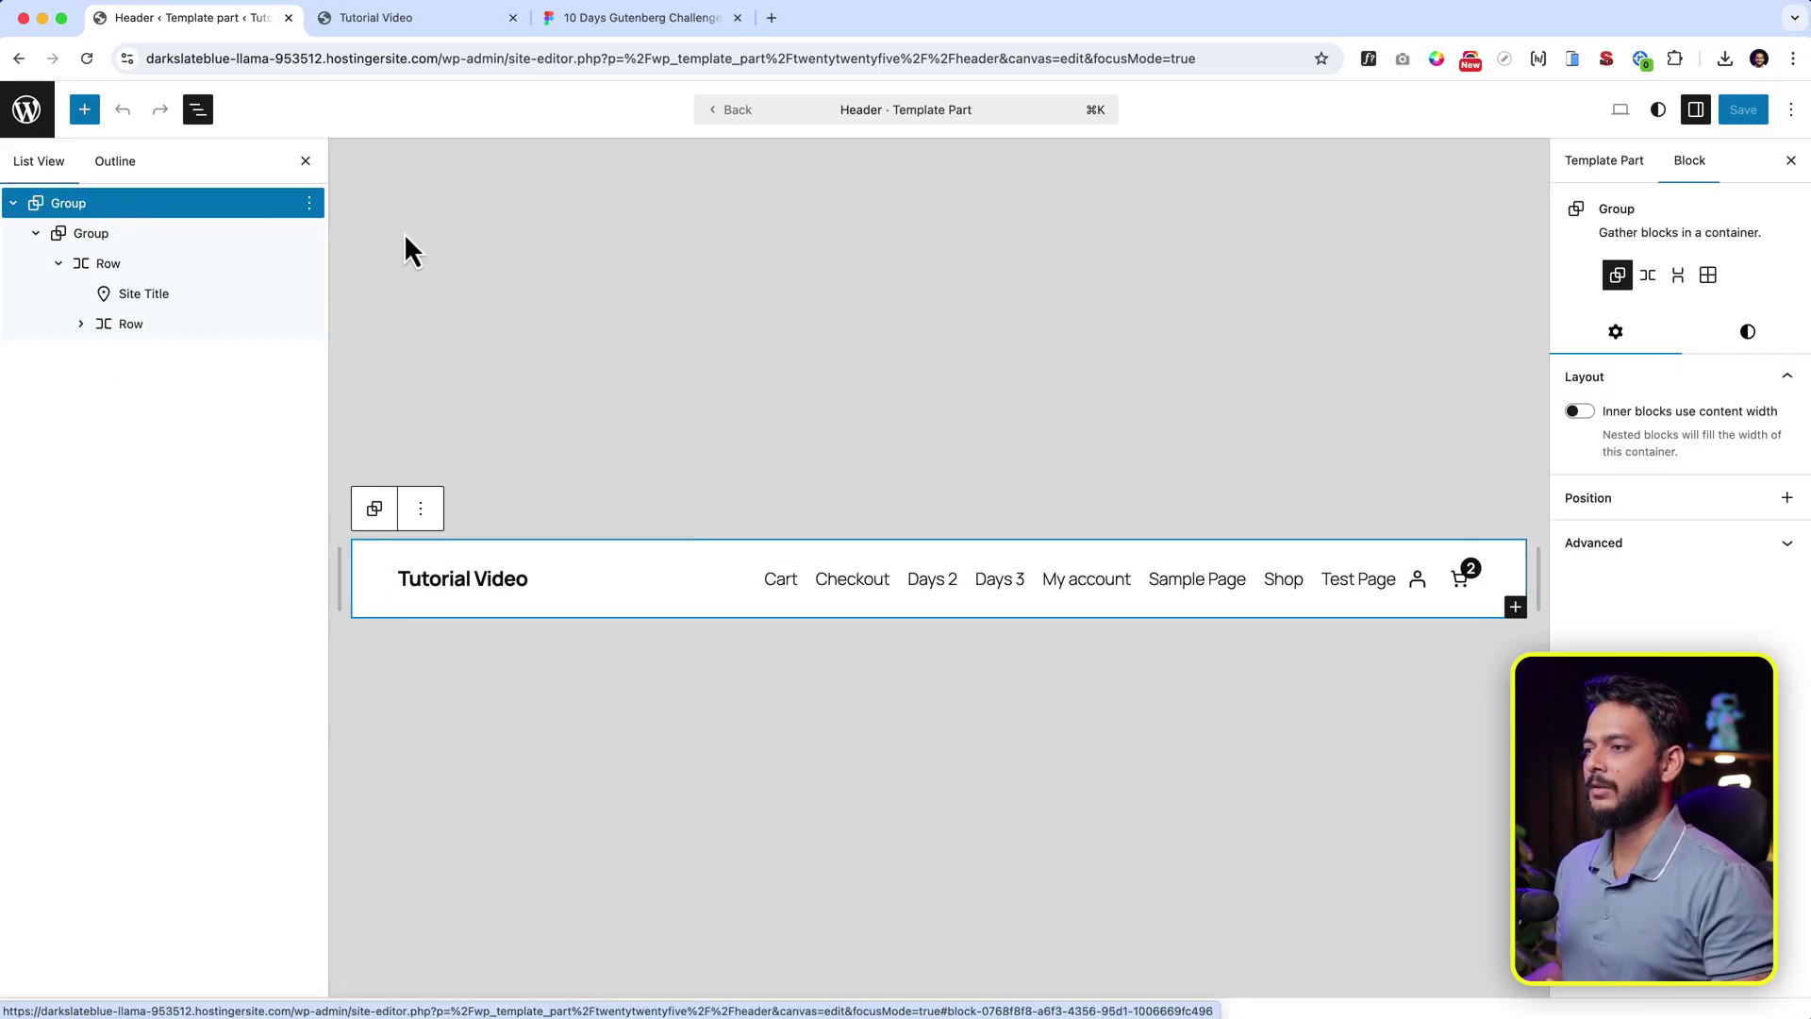
pyautogui.press('BackSpace')
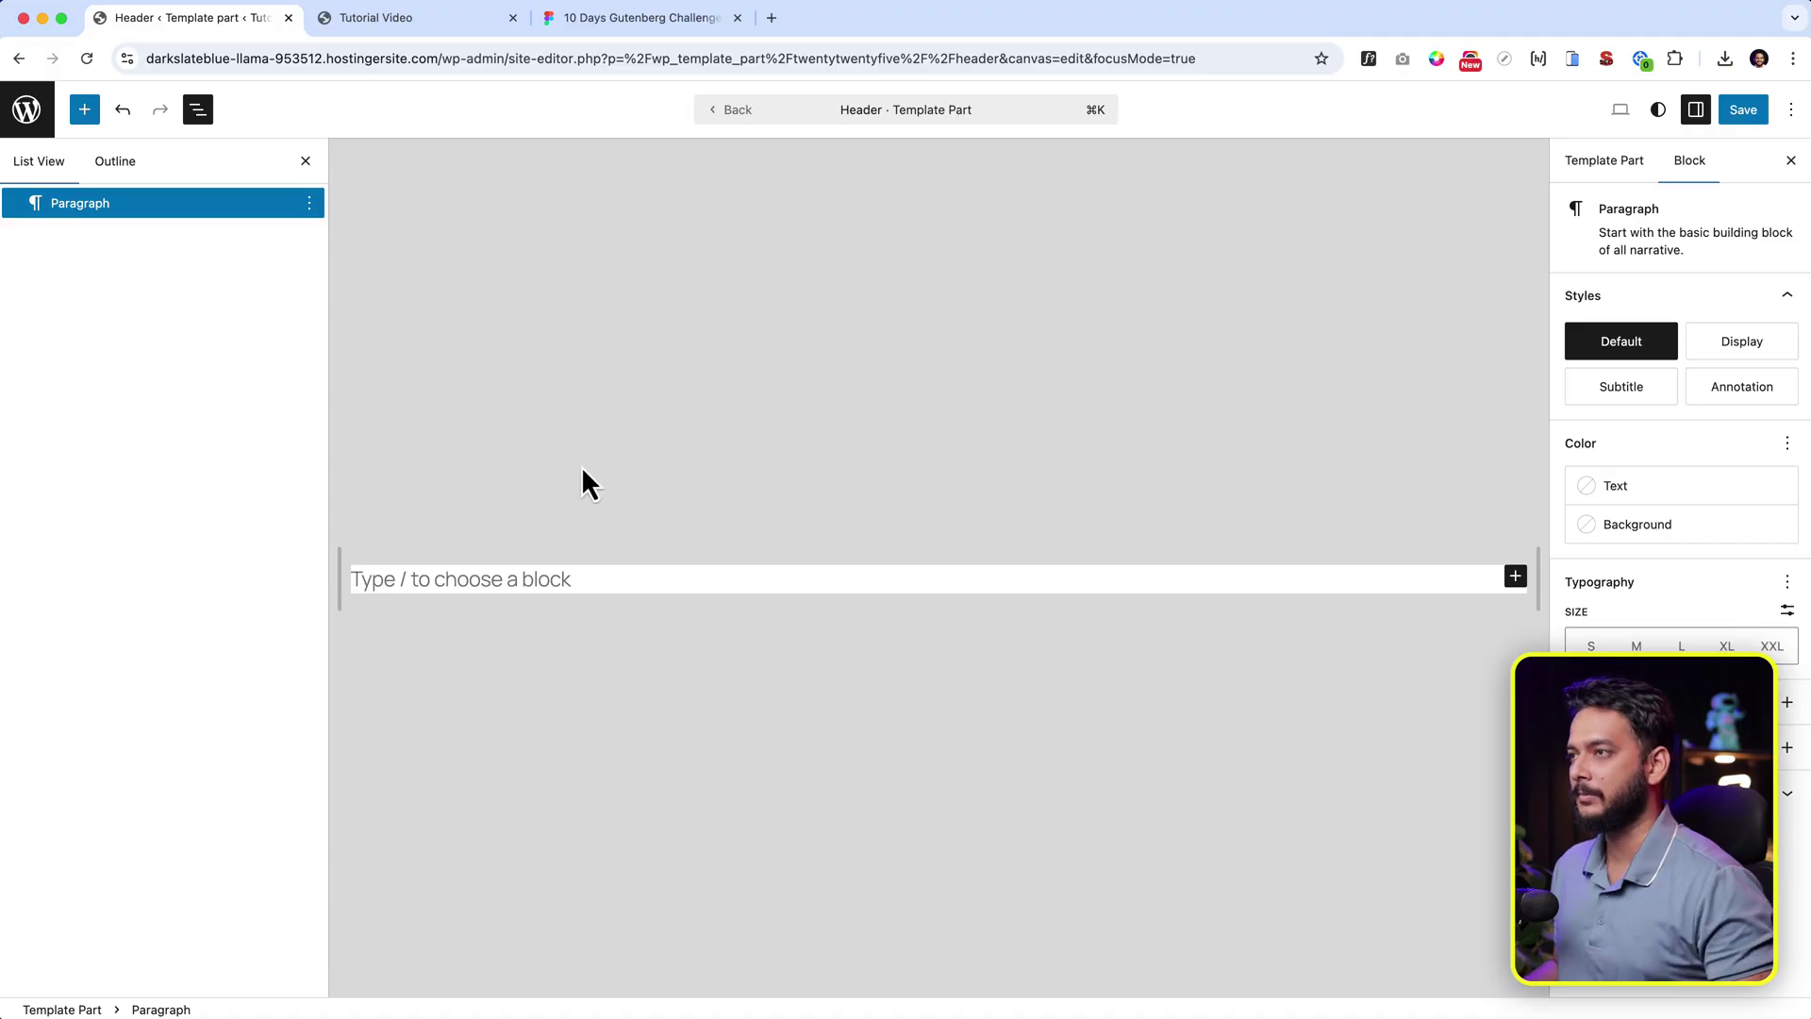
pyautogui.click(660, 23)
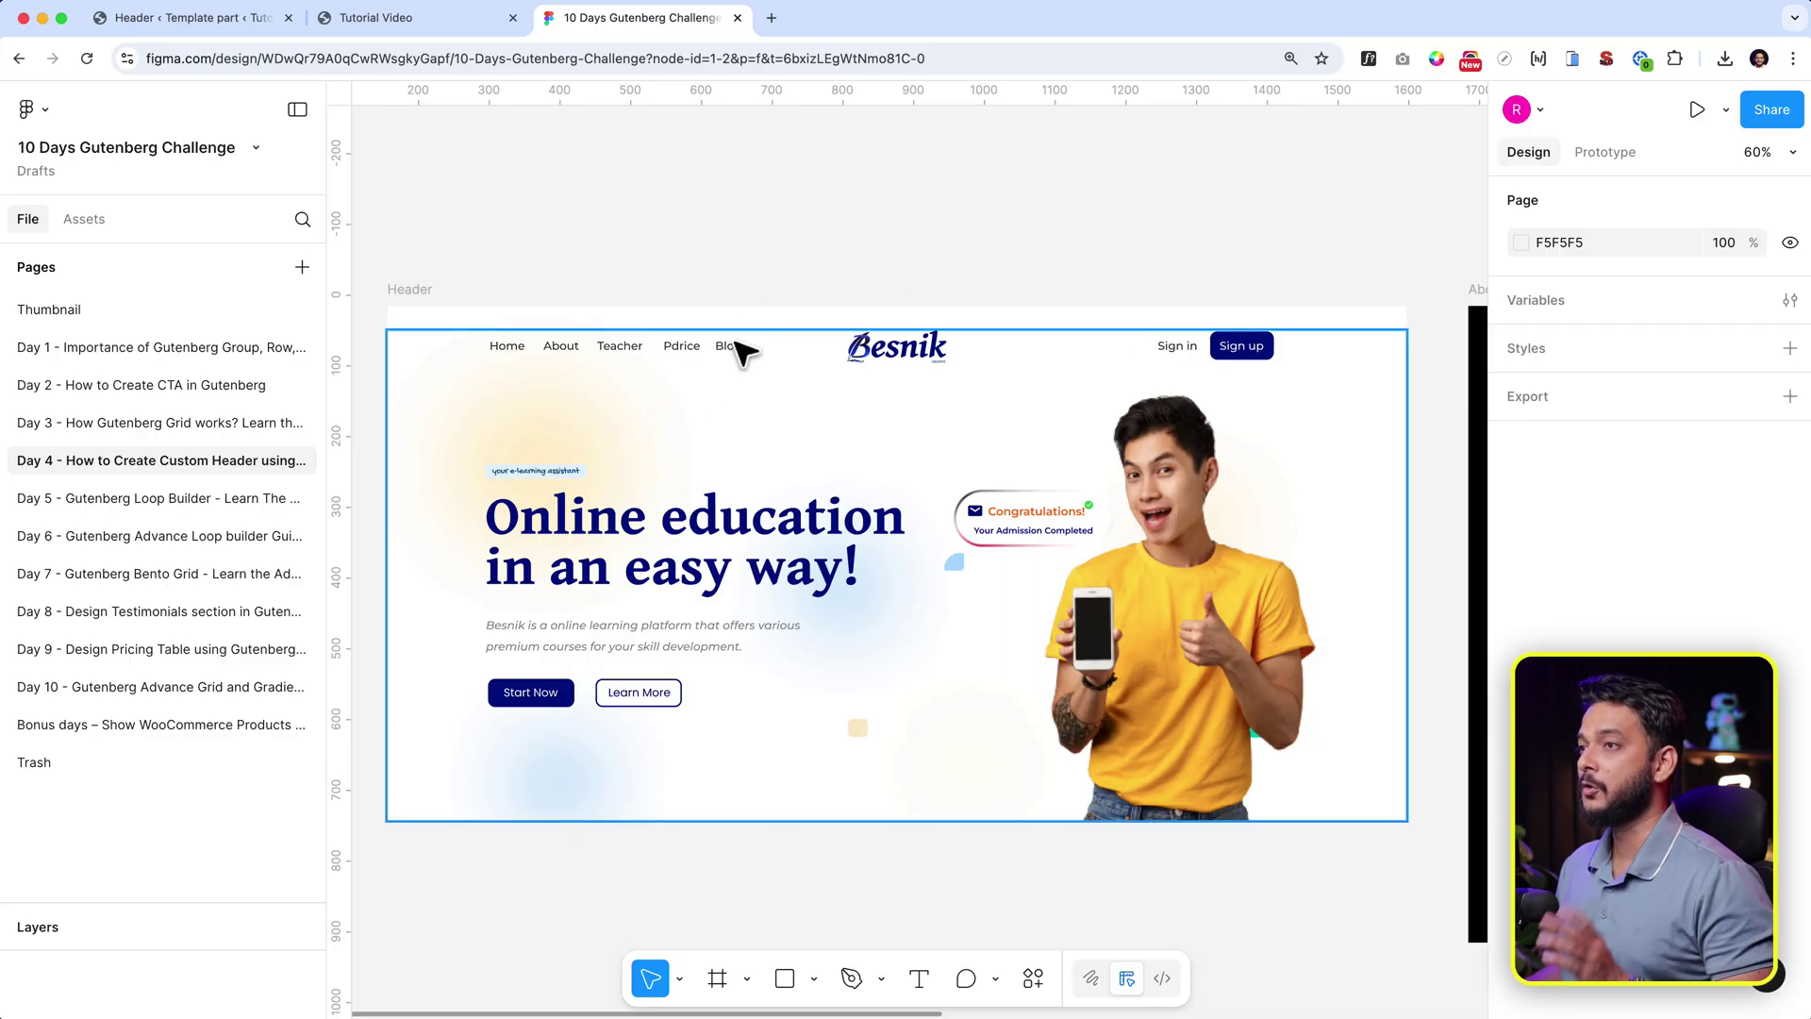
# Step: Insert a plain Group block into the empty header using /group
pyautogui.click(268, 21)
pyautogui.write('/grou')
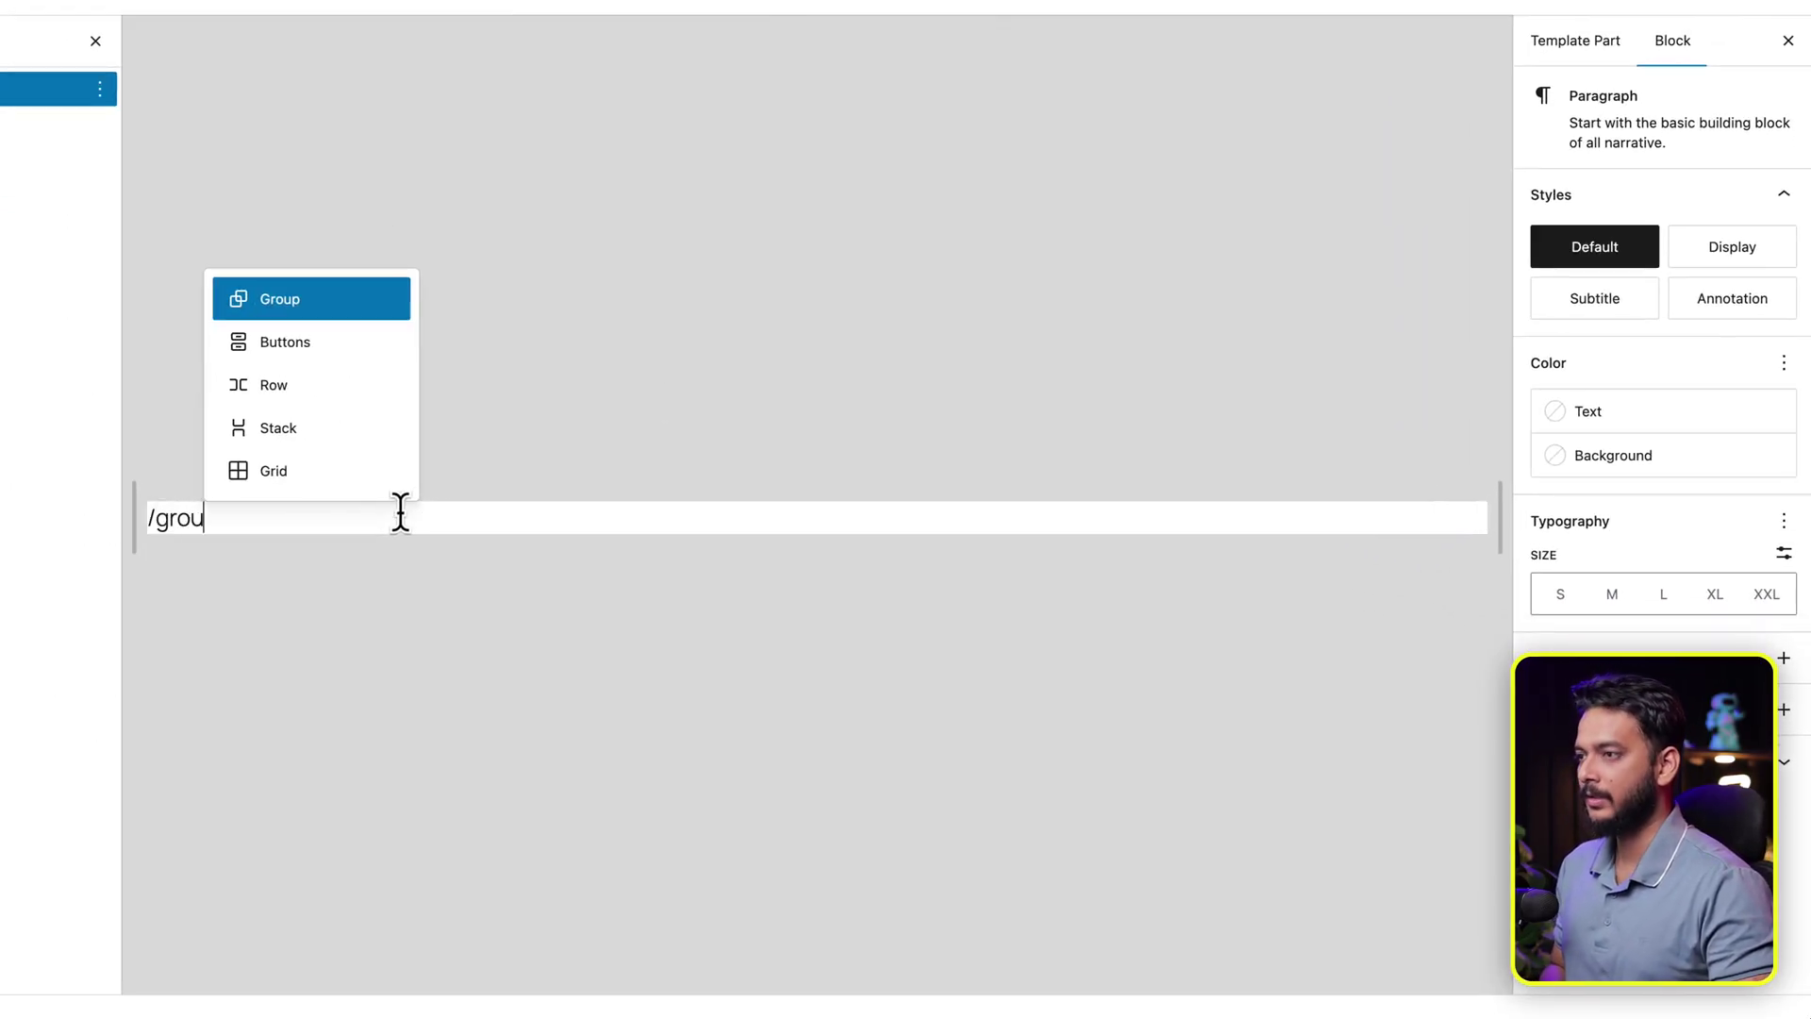
pyautogui.press('Return')
pyautogui.click(194, 530)
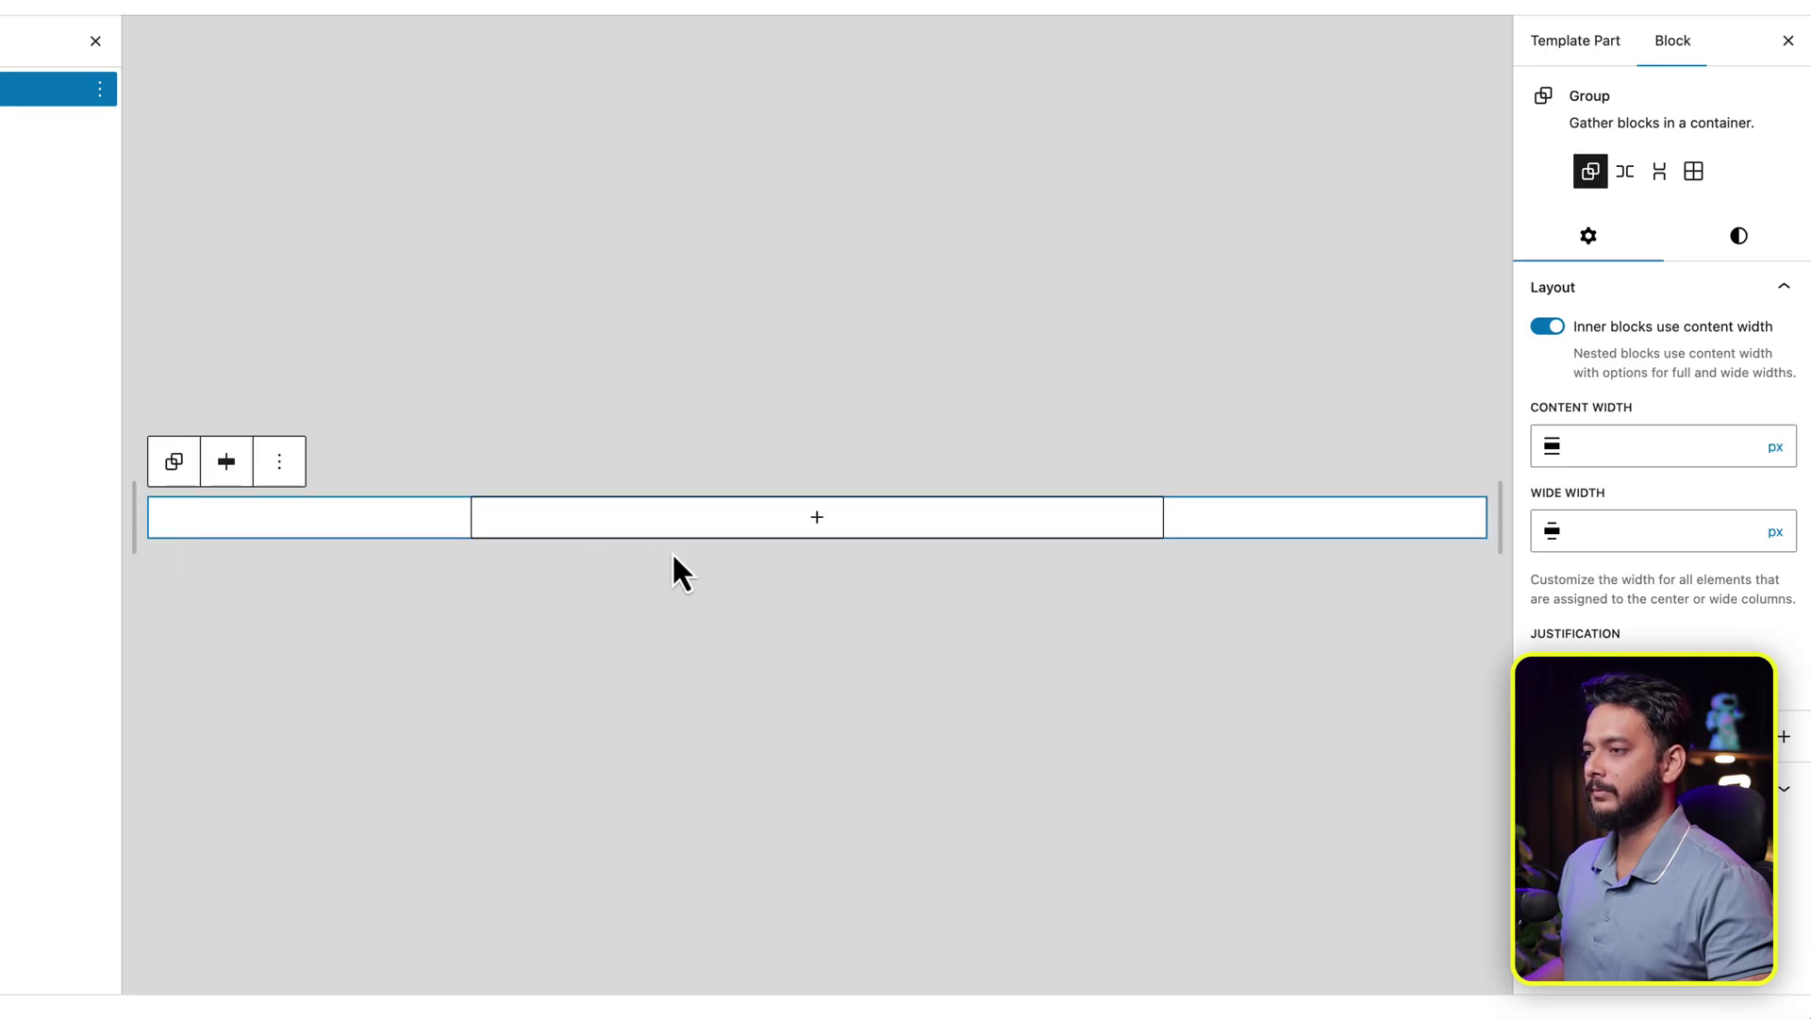
# Step: Add a Navigation block inside the group, searching 'menu' in the inserter
pyautogui.click(615, 524)
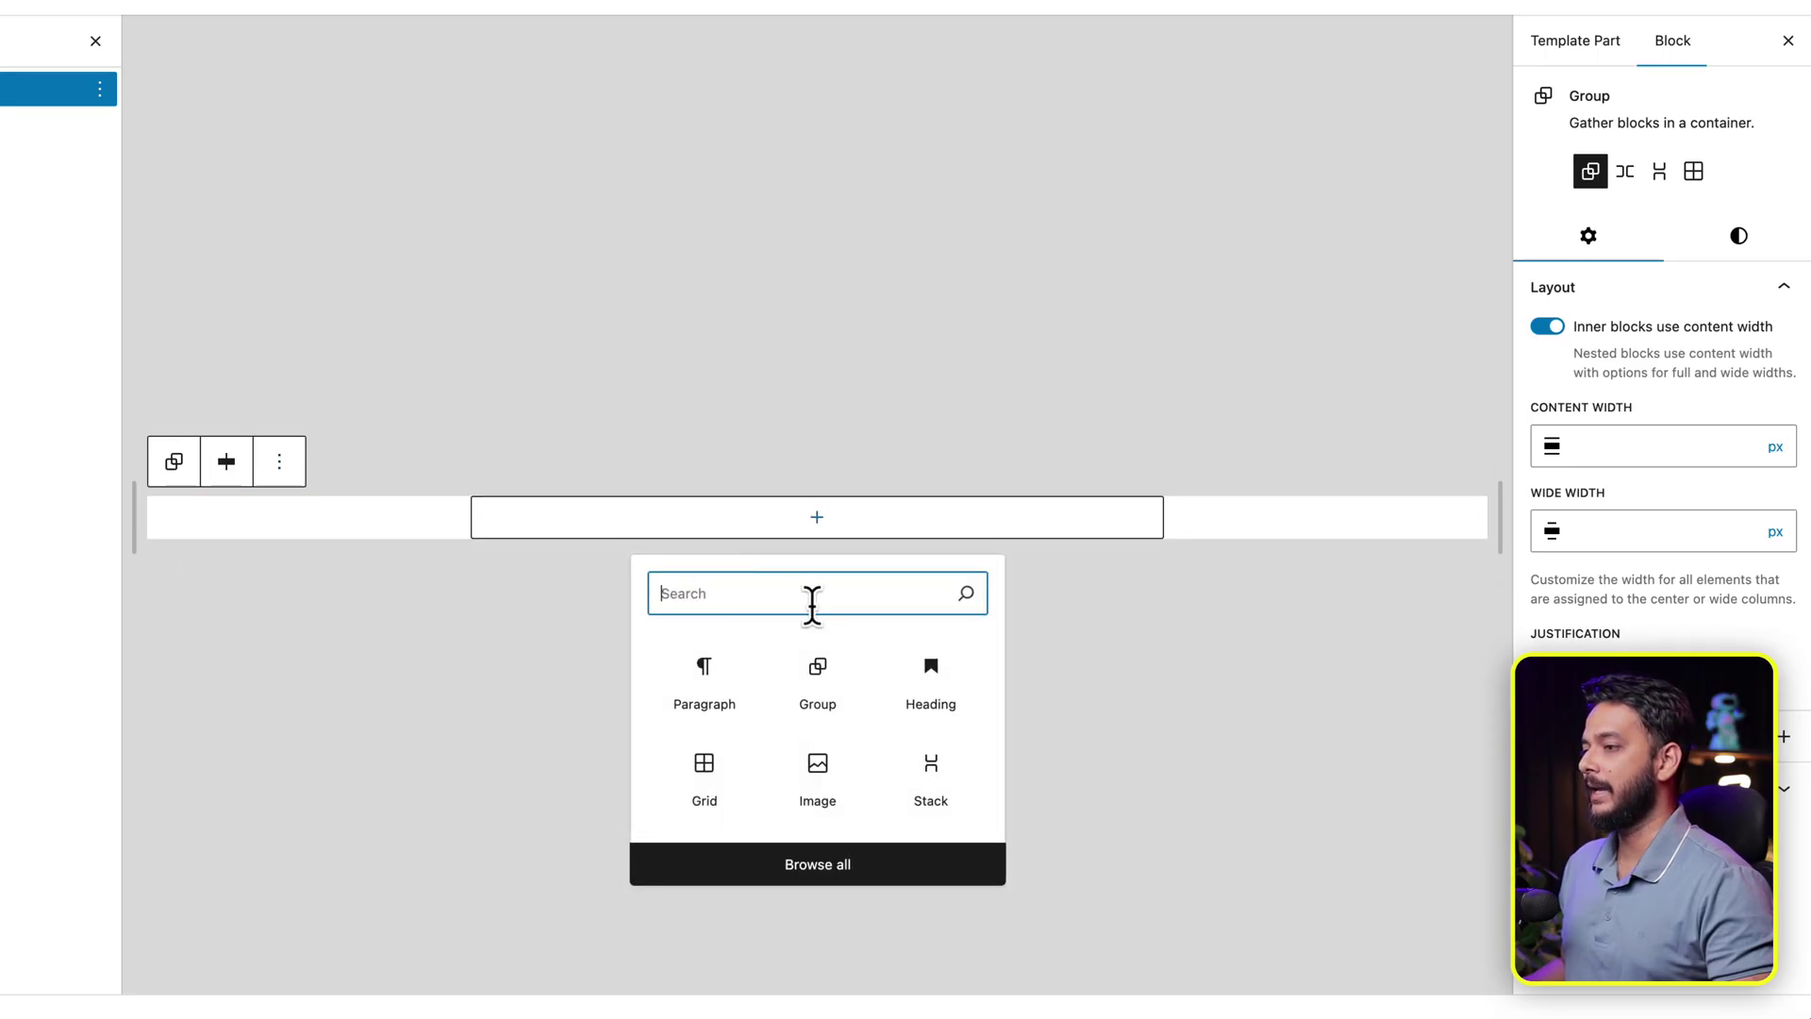
pyautogui.write('row')
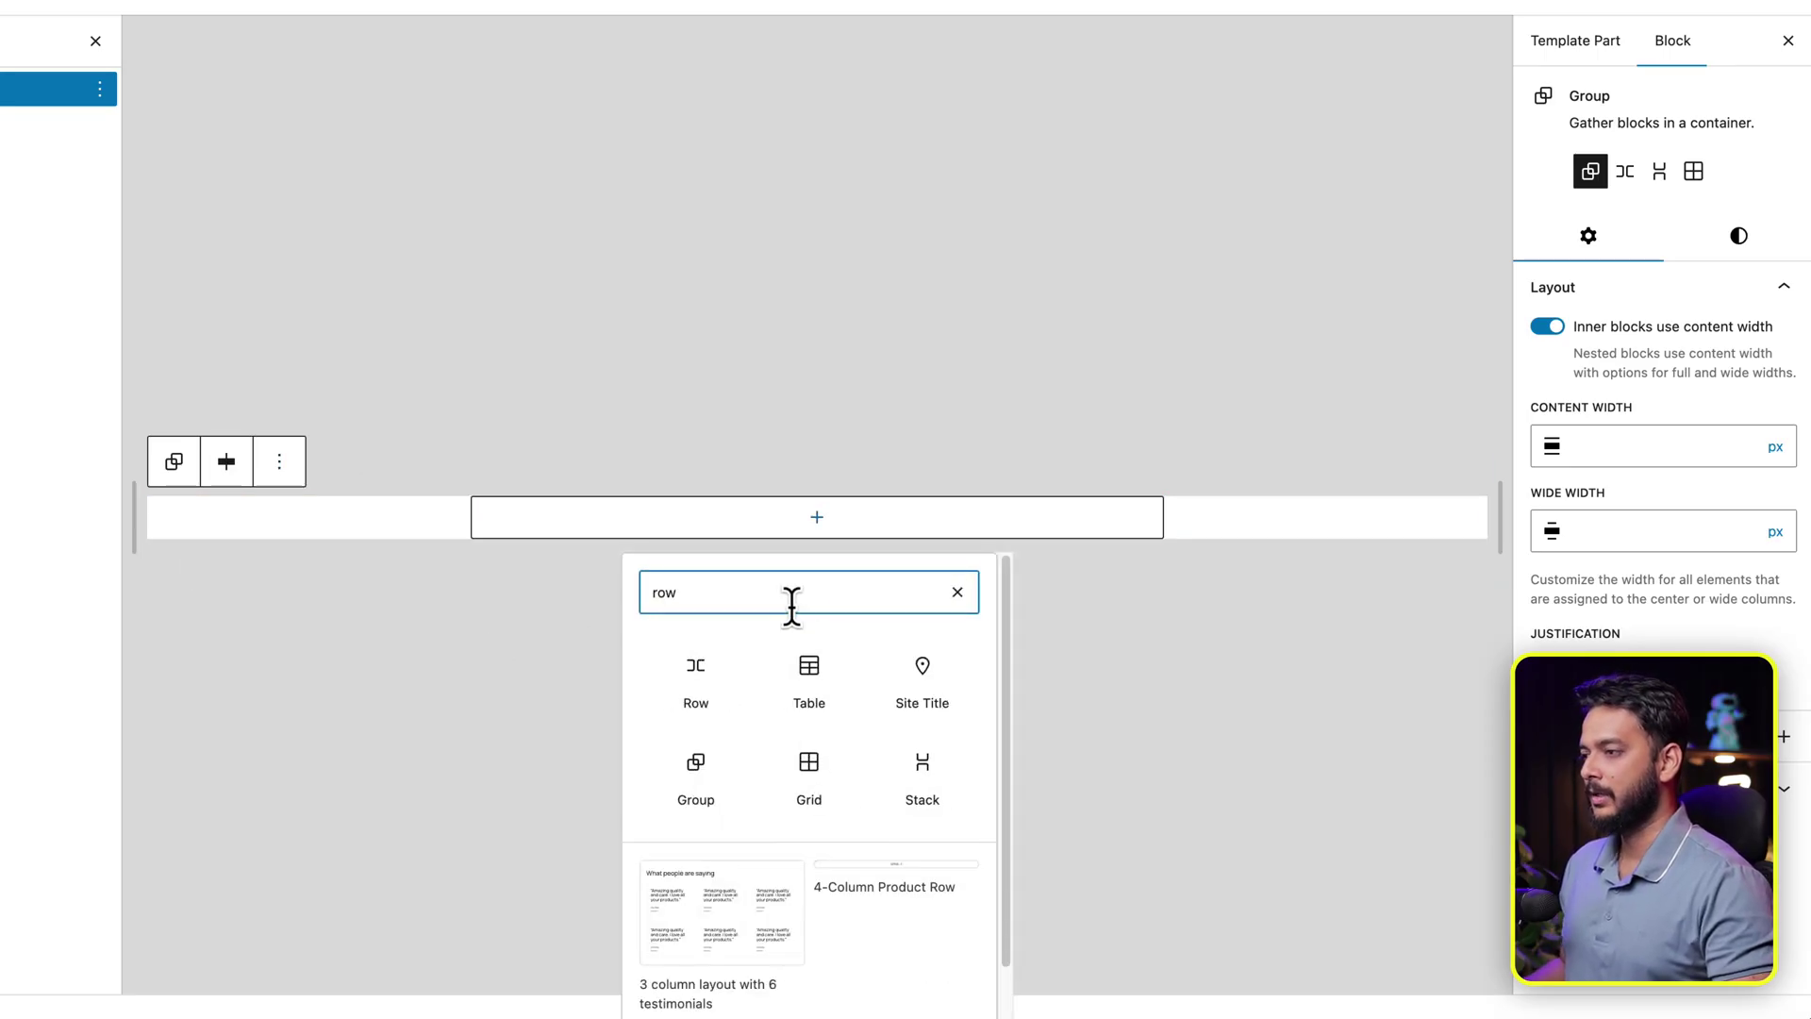
pyautogui.press('BackSpace')
pyautogui.press('BackSpace')
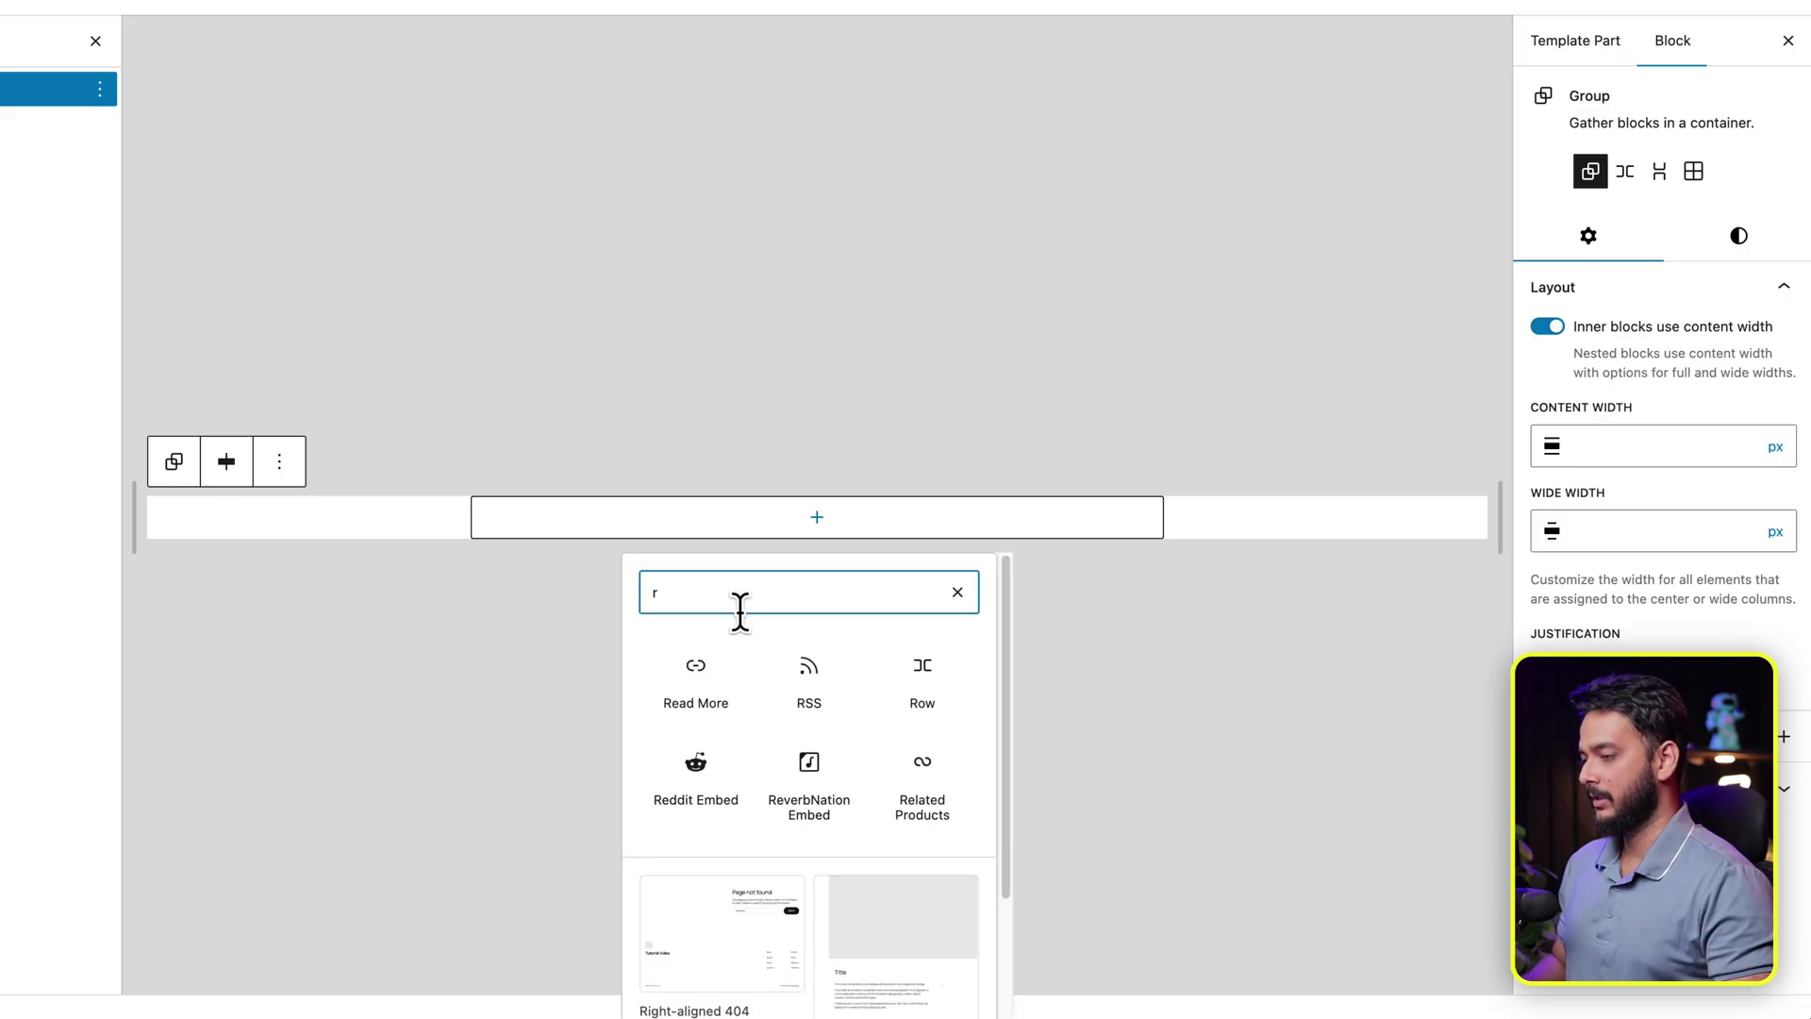
pyautogui.press('BackSpace')
pyautogui.write('menu')
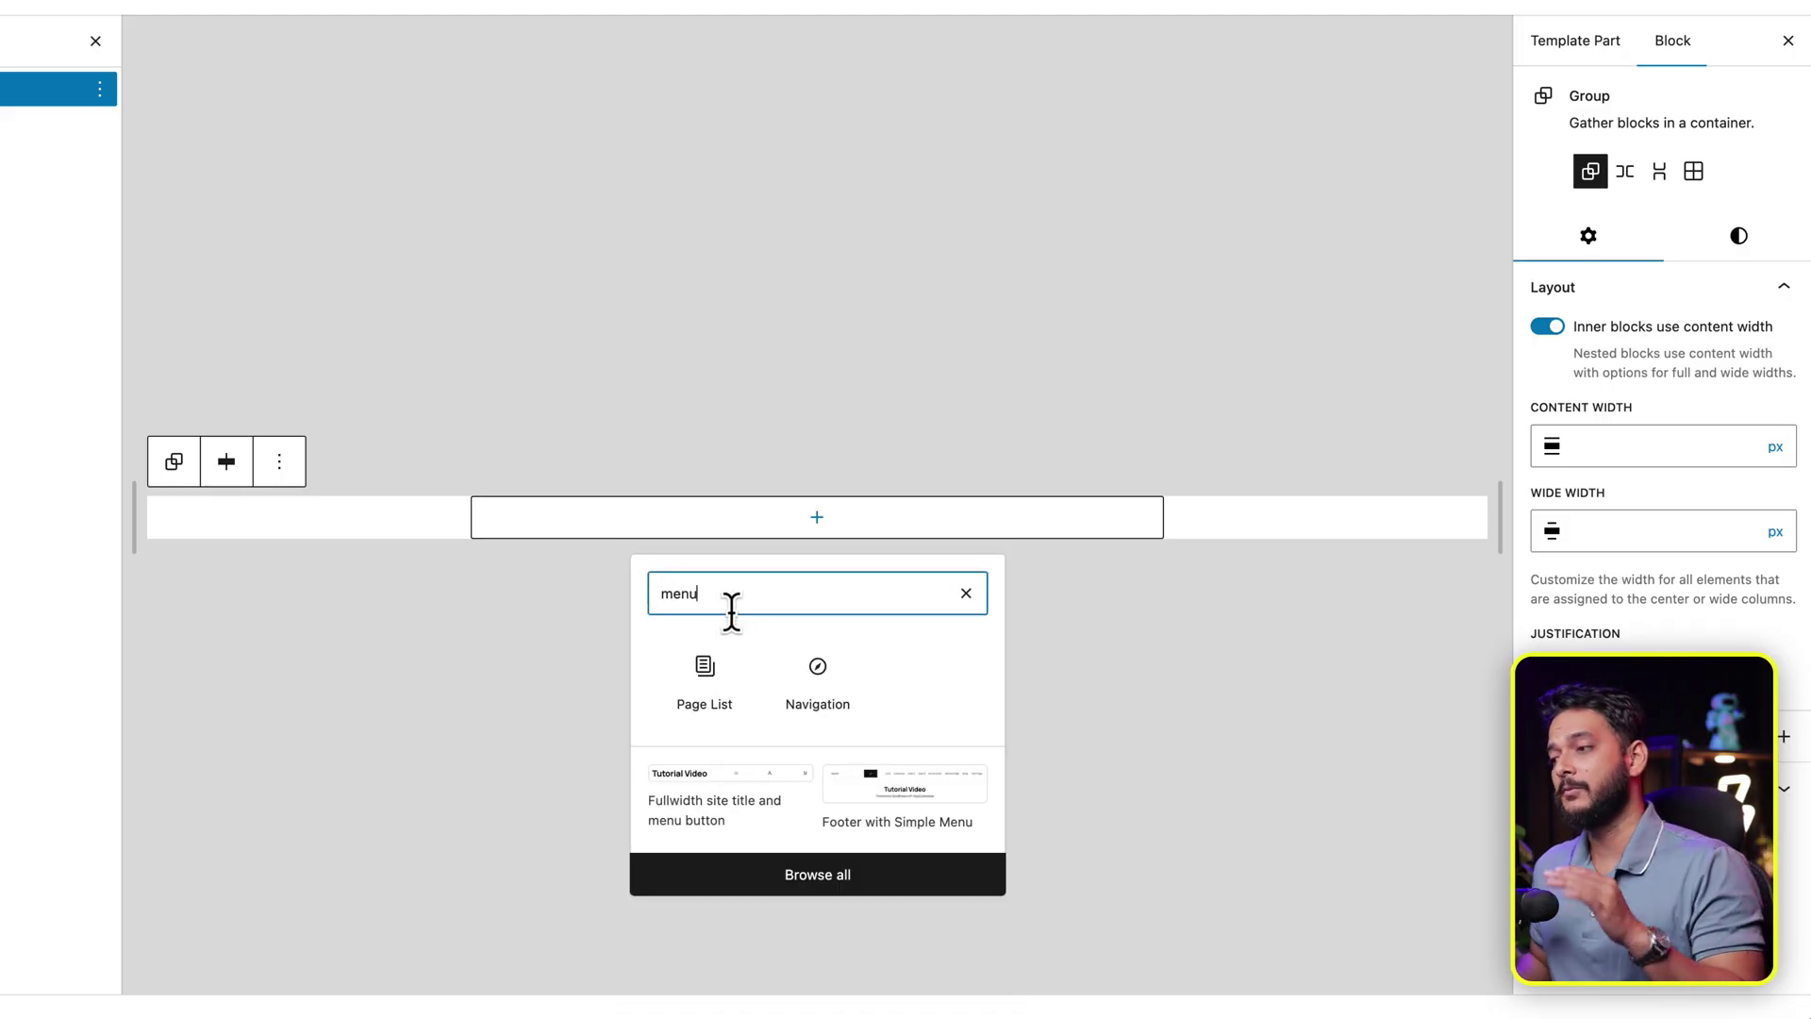
pyautogui.click(817, 698)
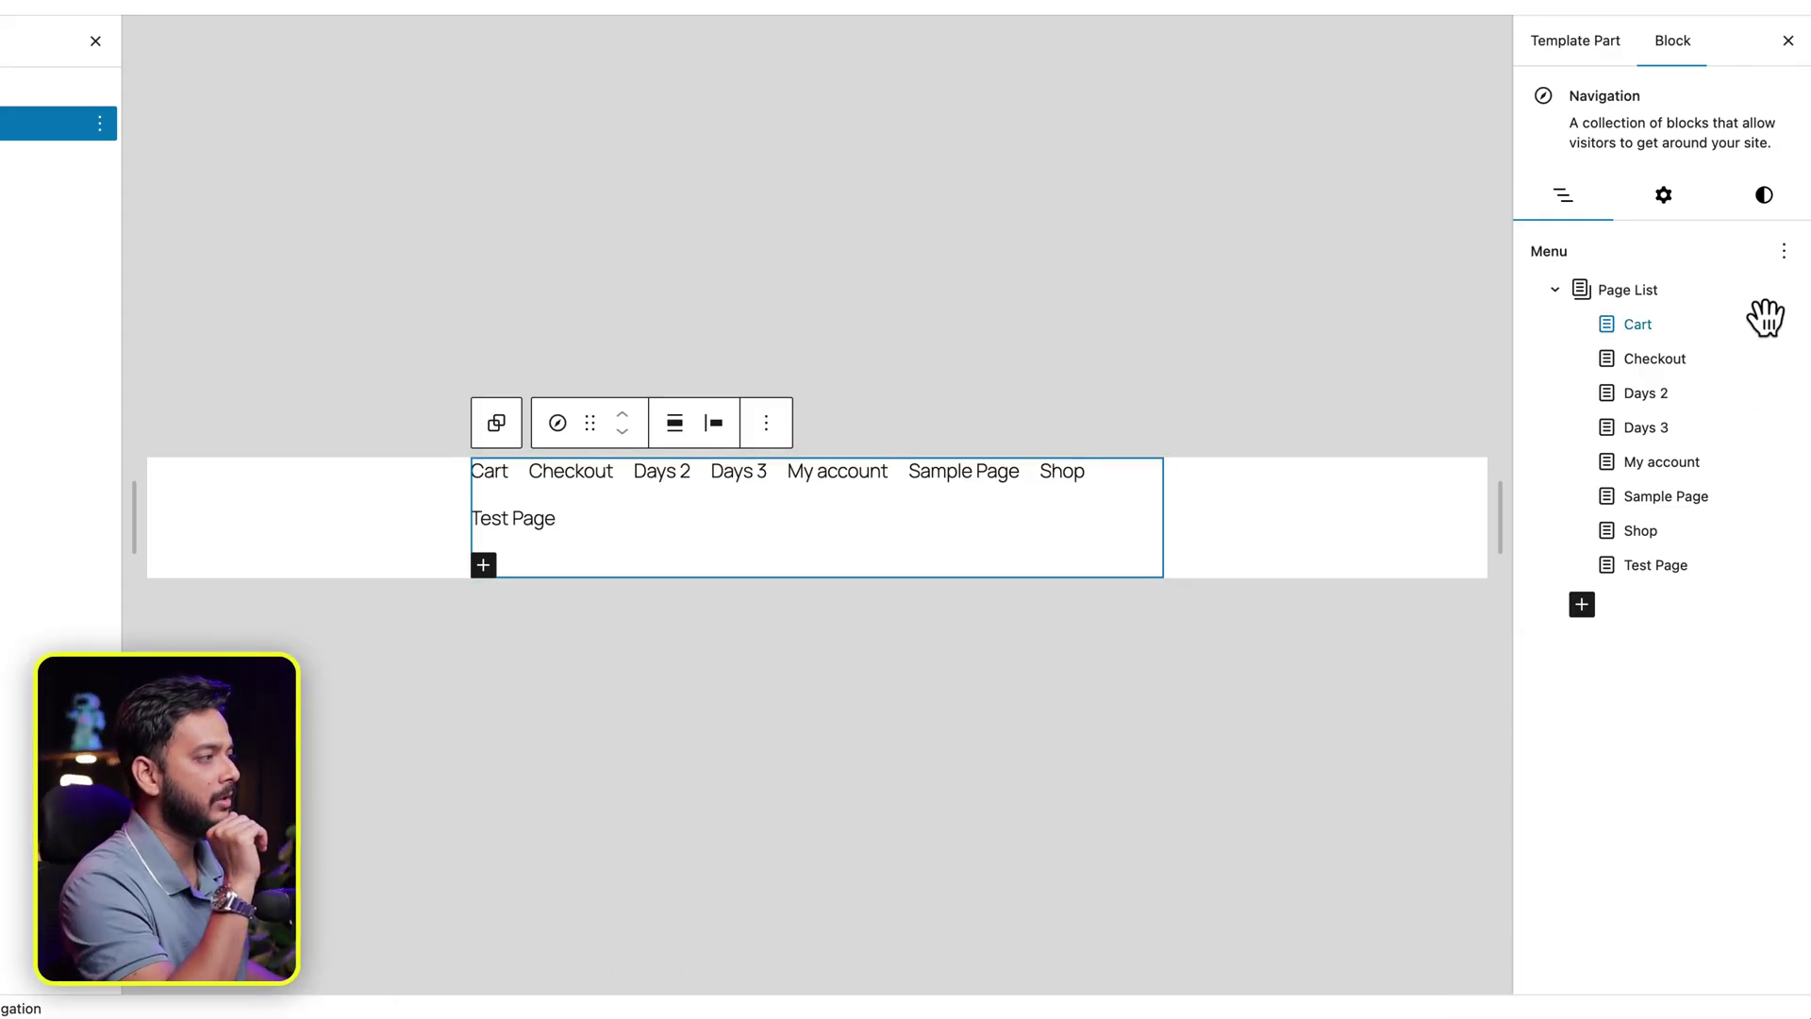
# Step: Swap the page list for a new empty navigation menu, then check the live Blog page's menu
pyautogui.click(1784, 253)
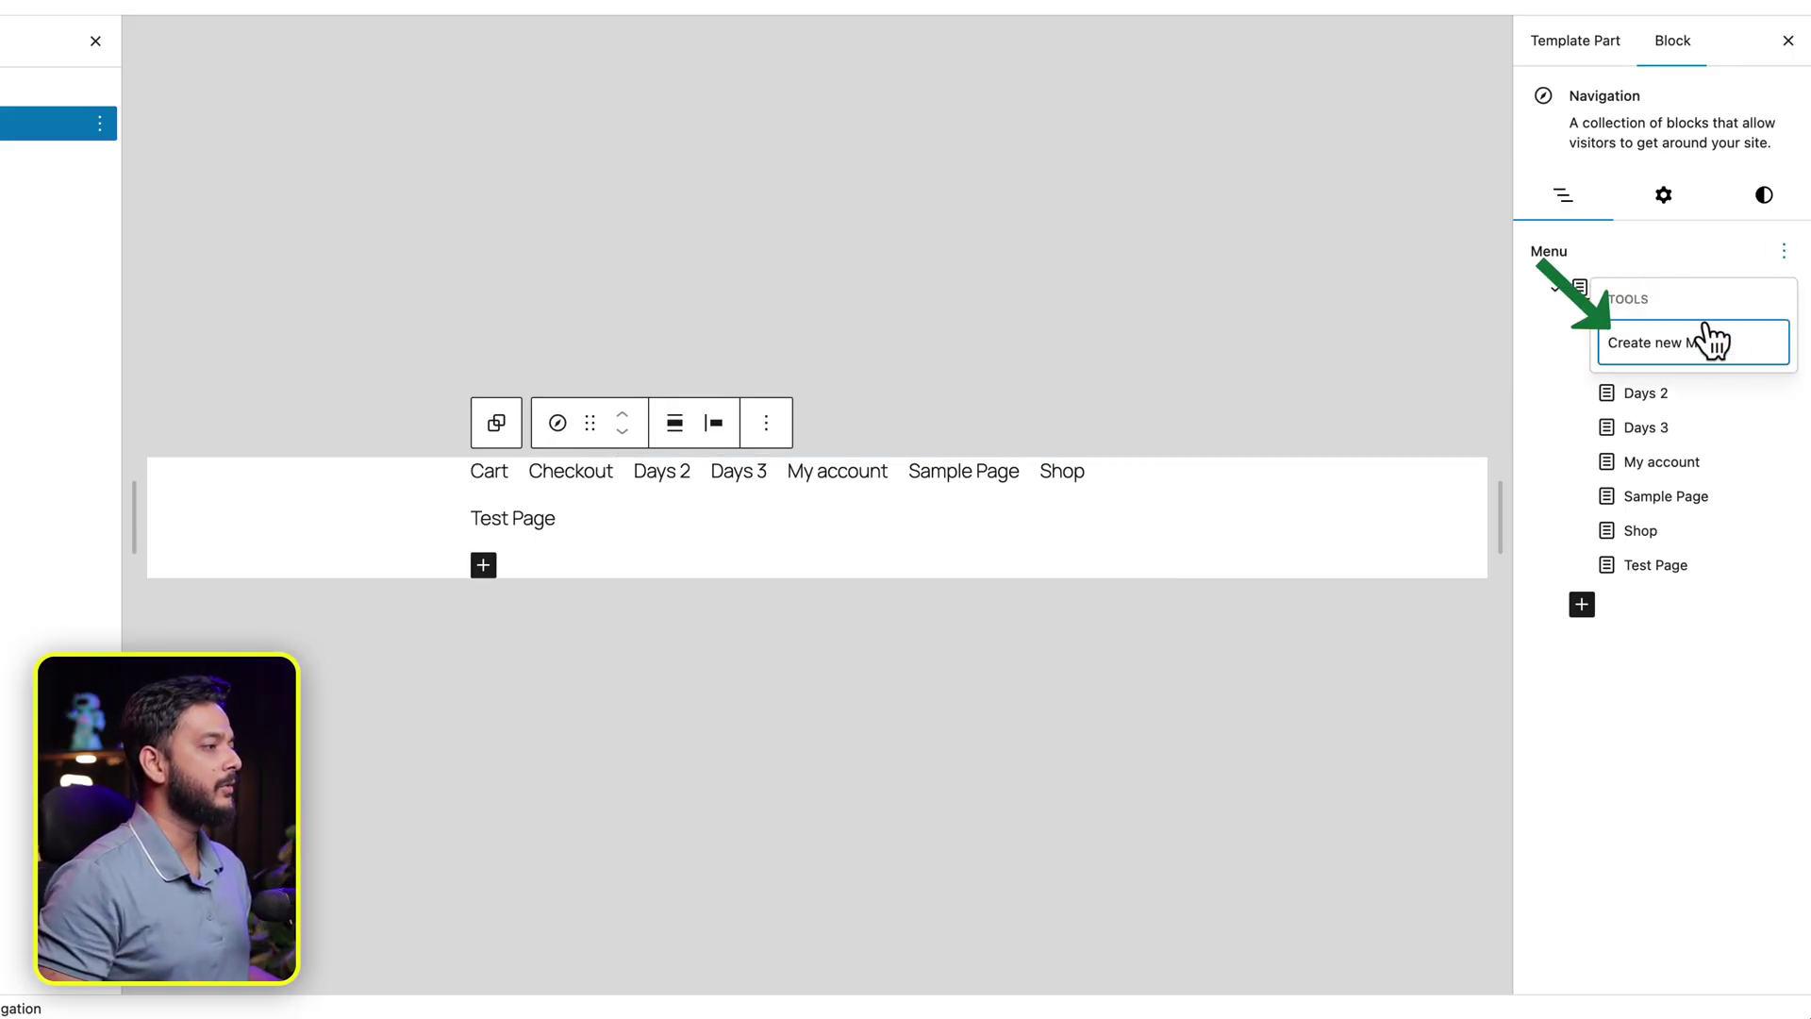
pyautogui.click(1653, 347)
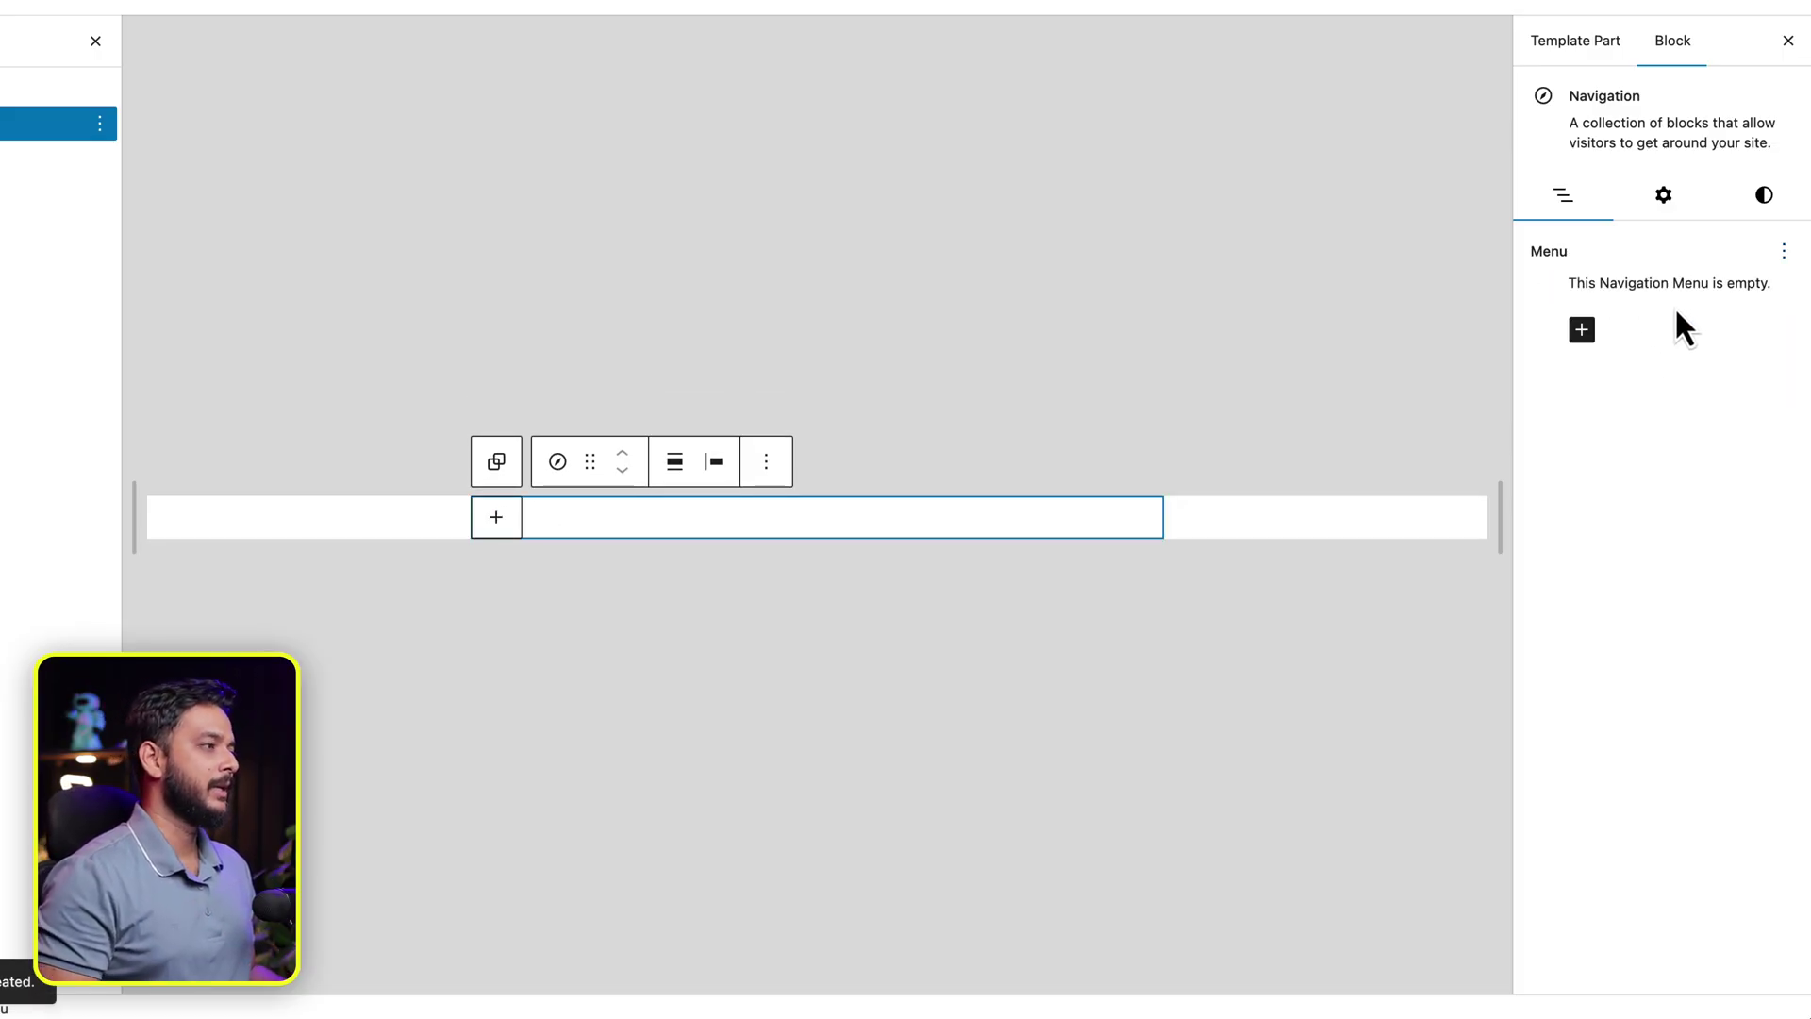
pyautogui.click(1584, 332)
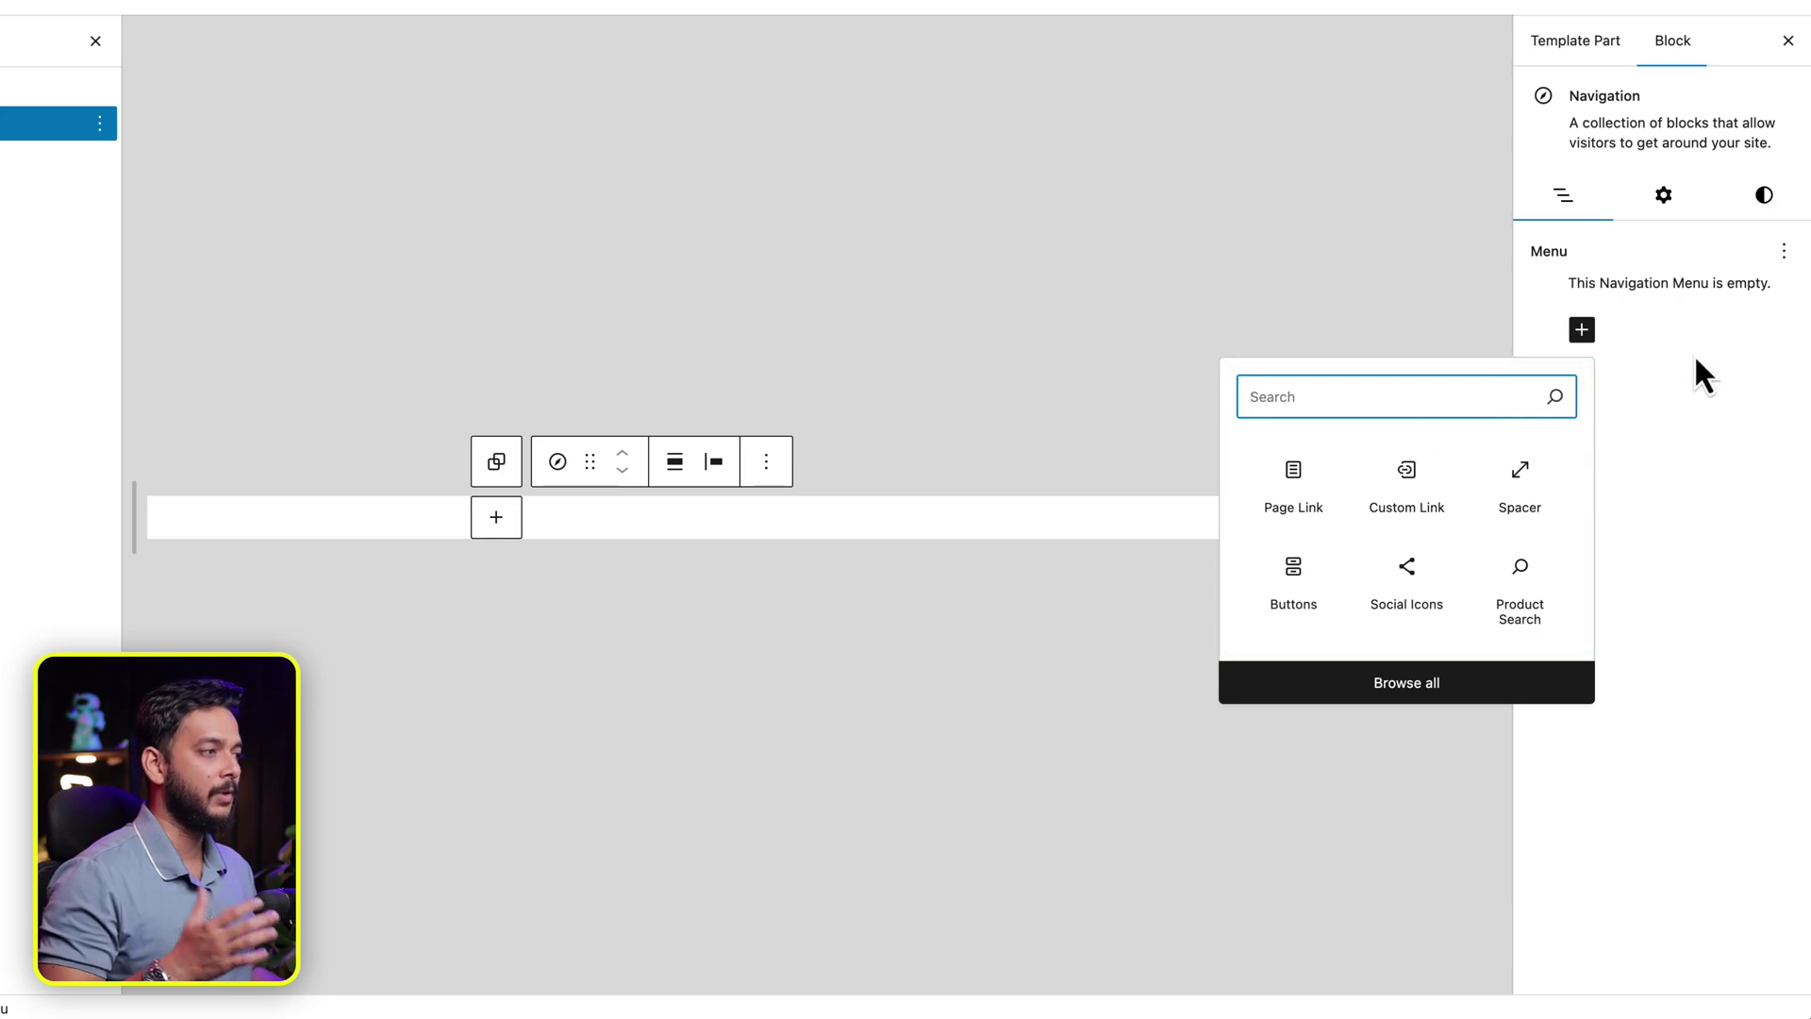
pyautogui.click(444, 28)
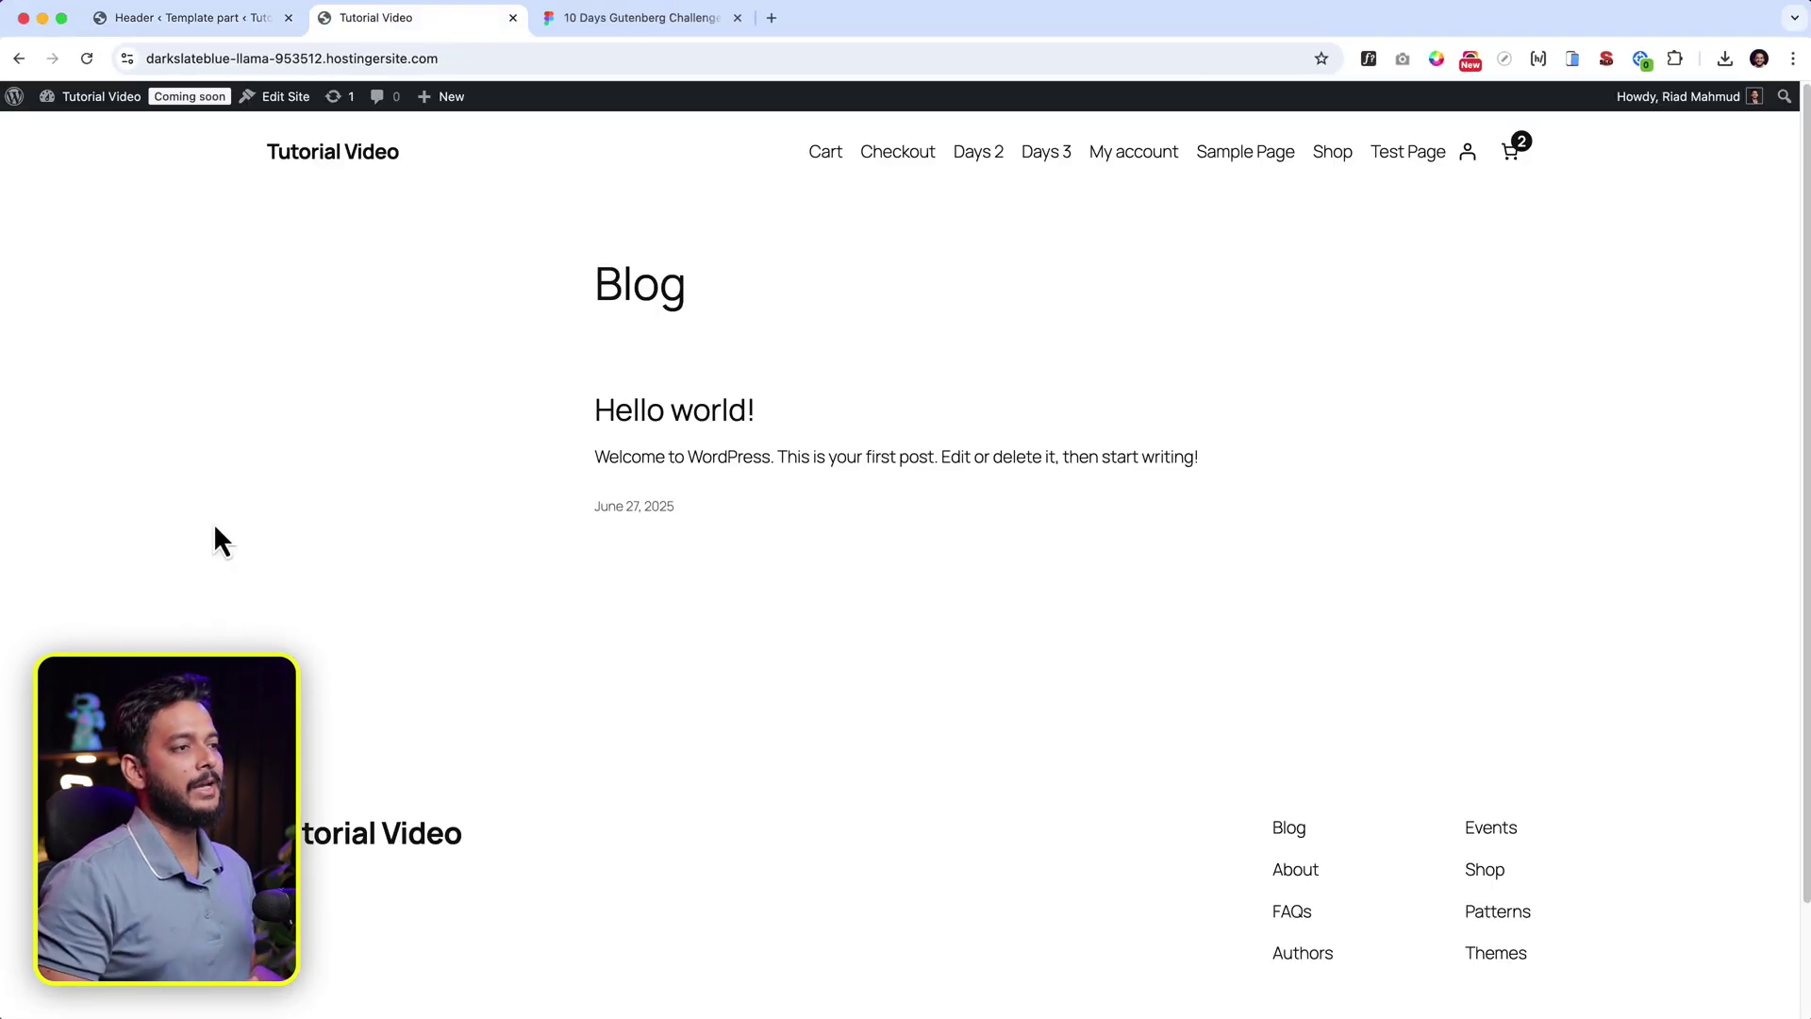
# Step: Review the Figma header's menu items: Home, About, Teacher, Pdrice and Blog
pyautogui.click(679, 29)
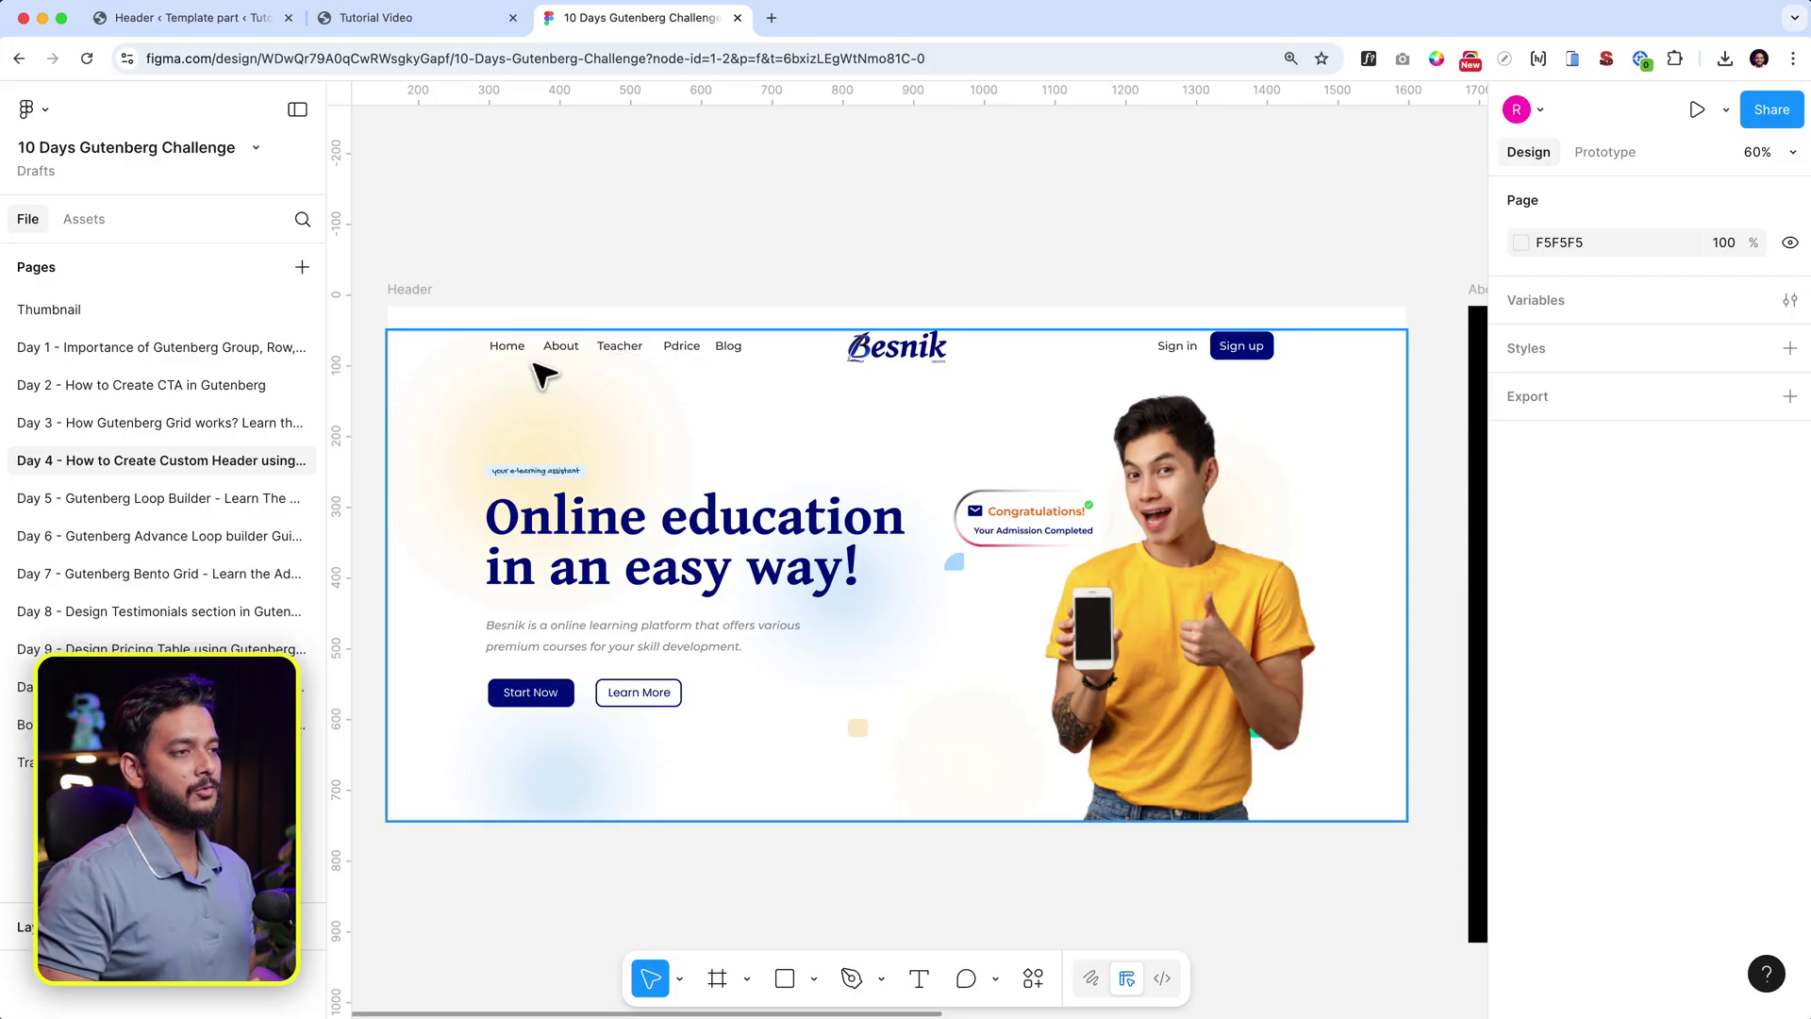
pyautogui.click(405, 385)
pyautogui.press('Escape')
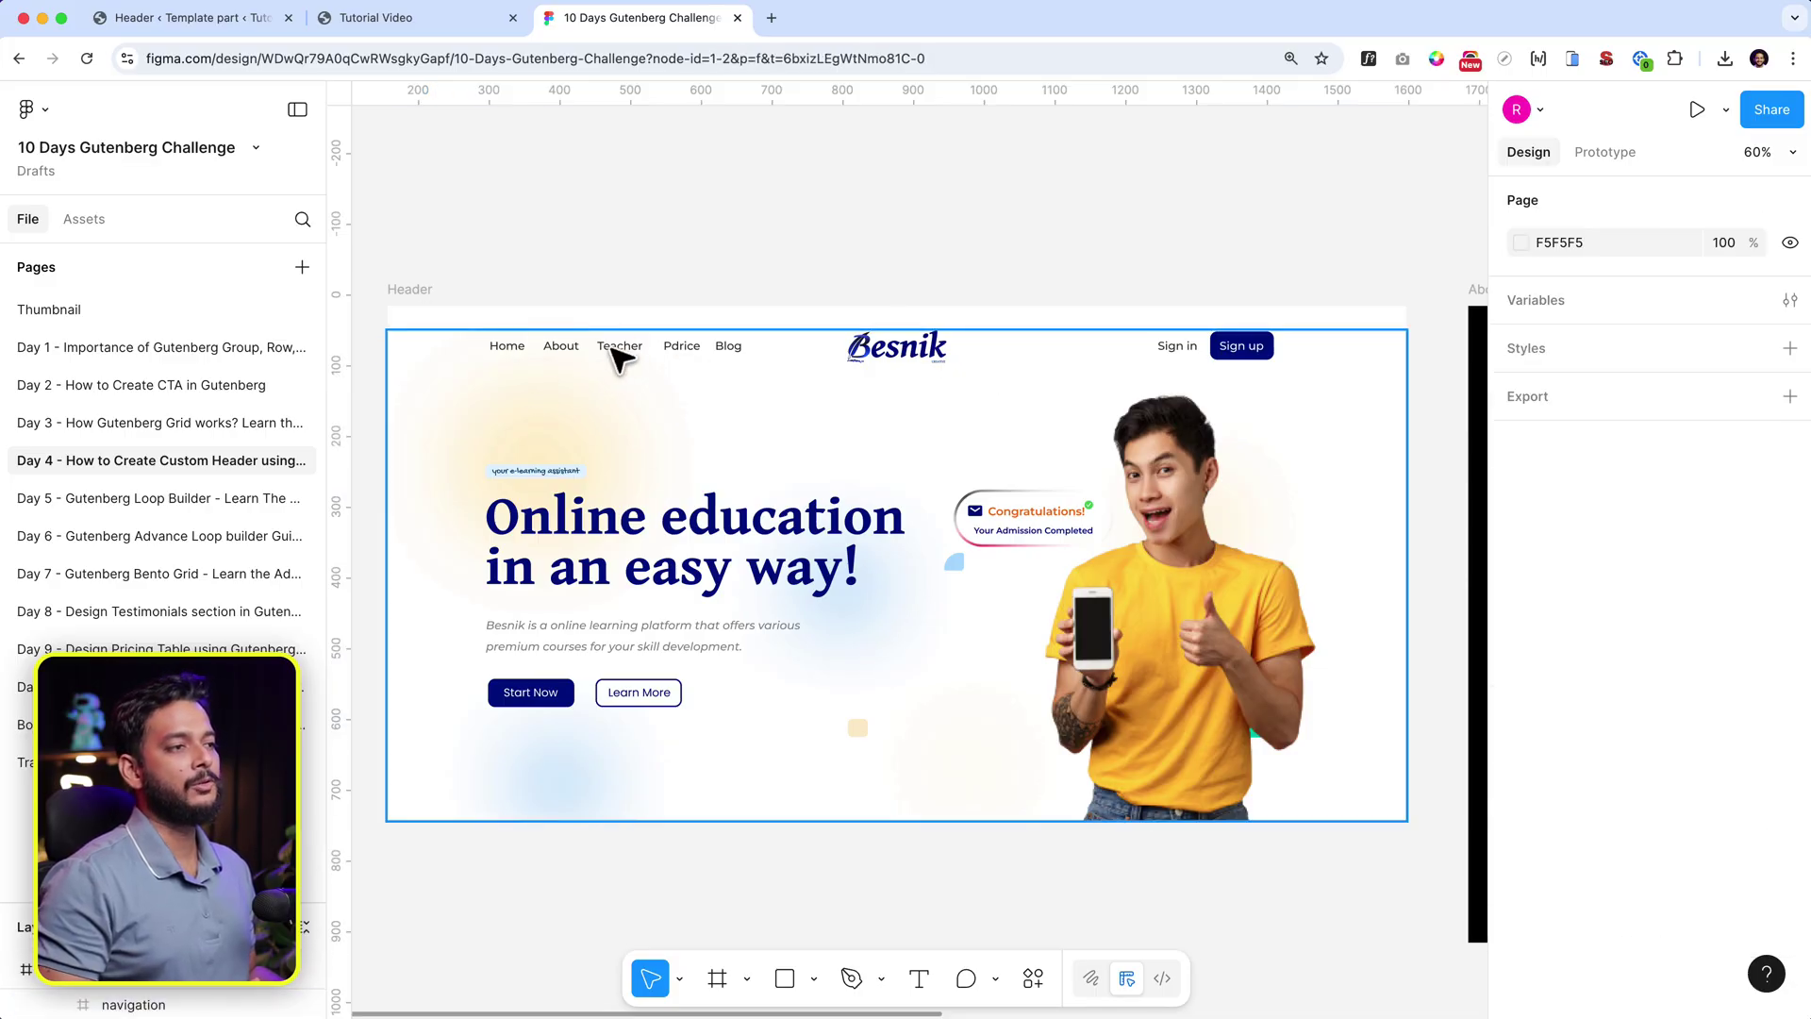
pyautogui.click(202, 31)
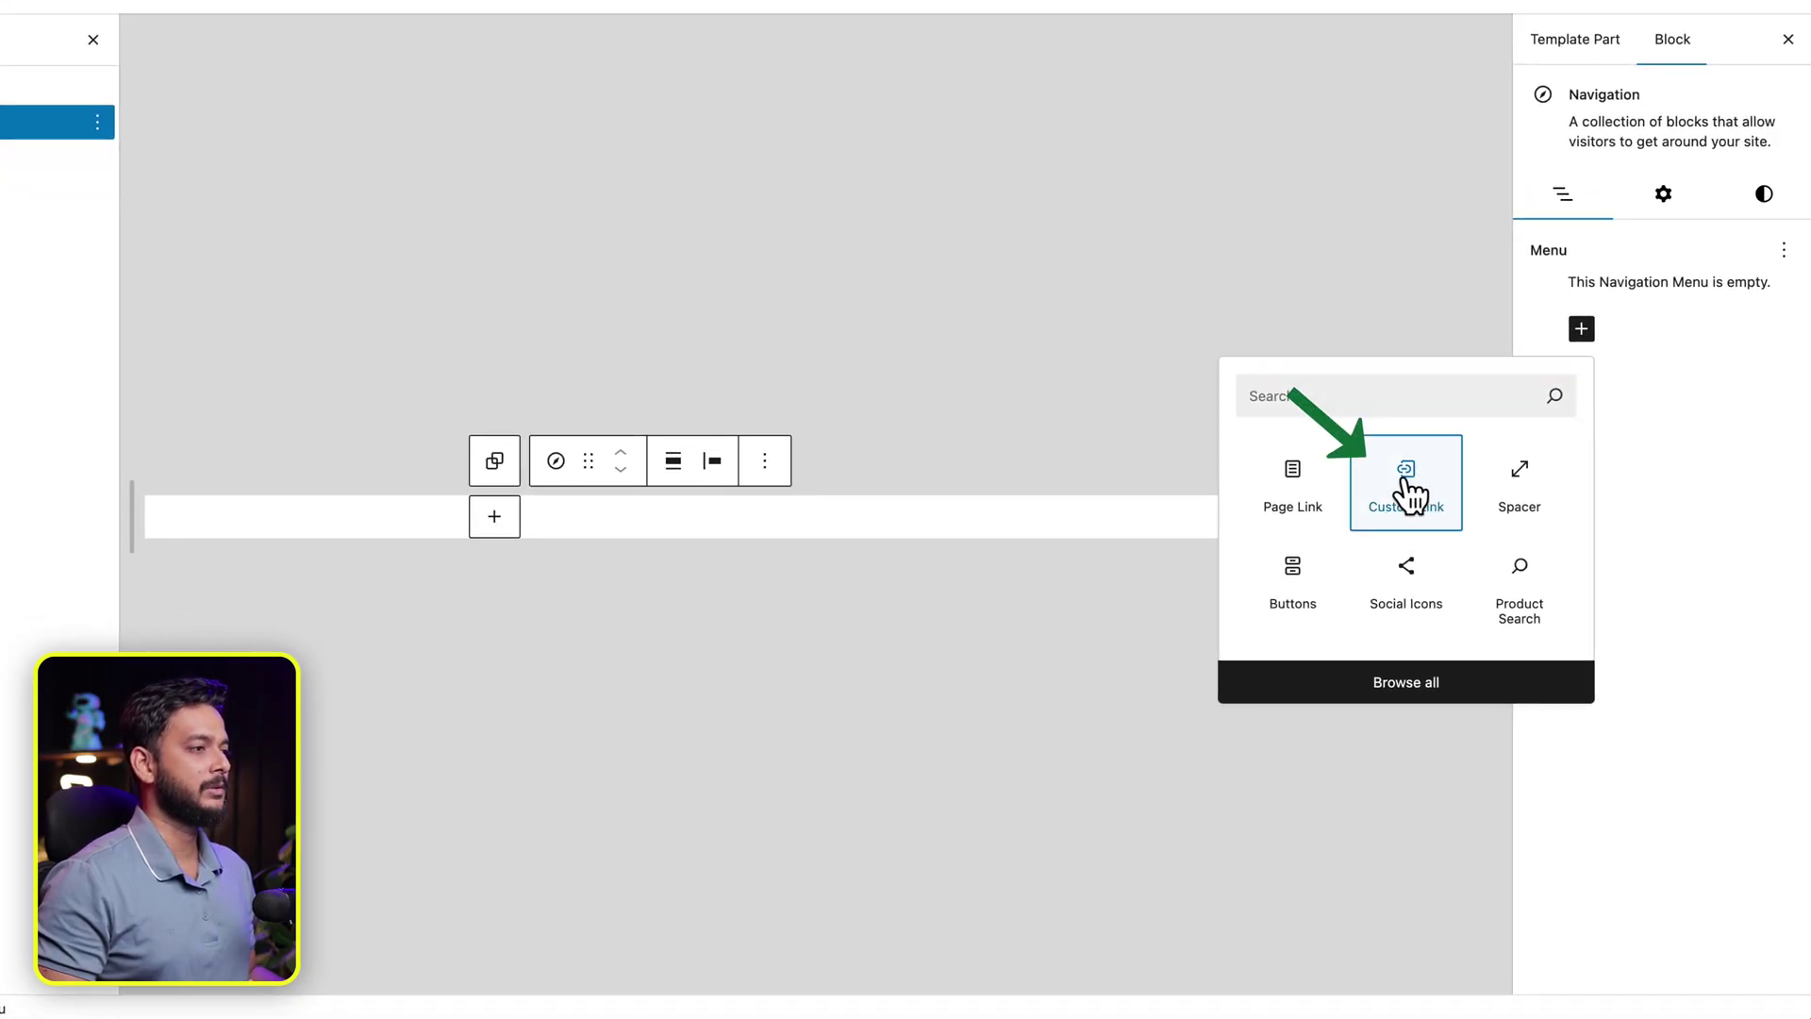
# Step: Add a Home custom link to the menu with its address set to #
pyautogui.click(1408, 488)
pyautogui.click(1572, 346)
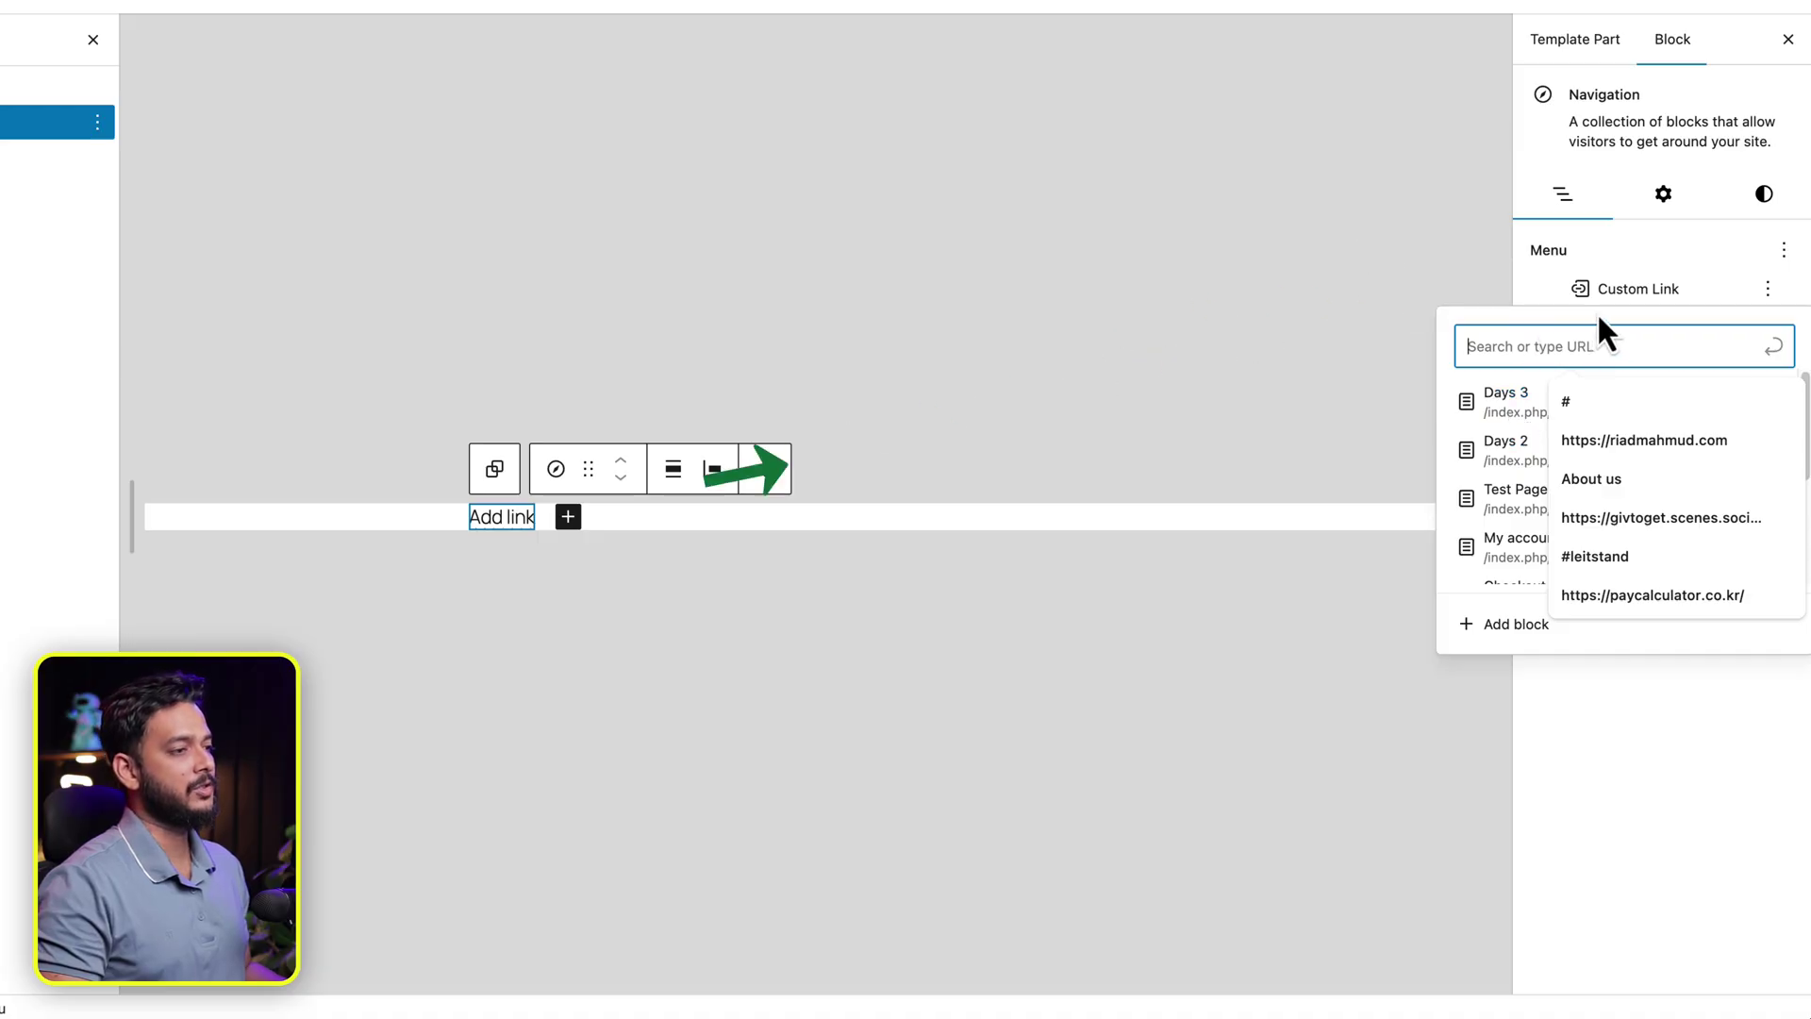
pyautogui.click(500, 517)
pyautogui.click(588, 527)
pyautogui.click(695, 514)
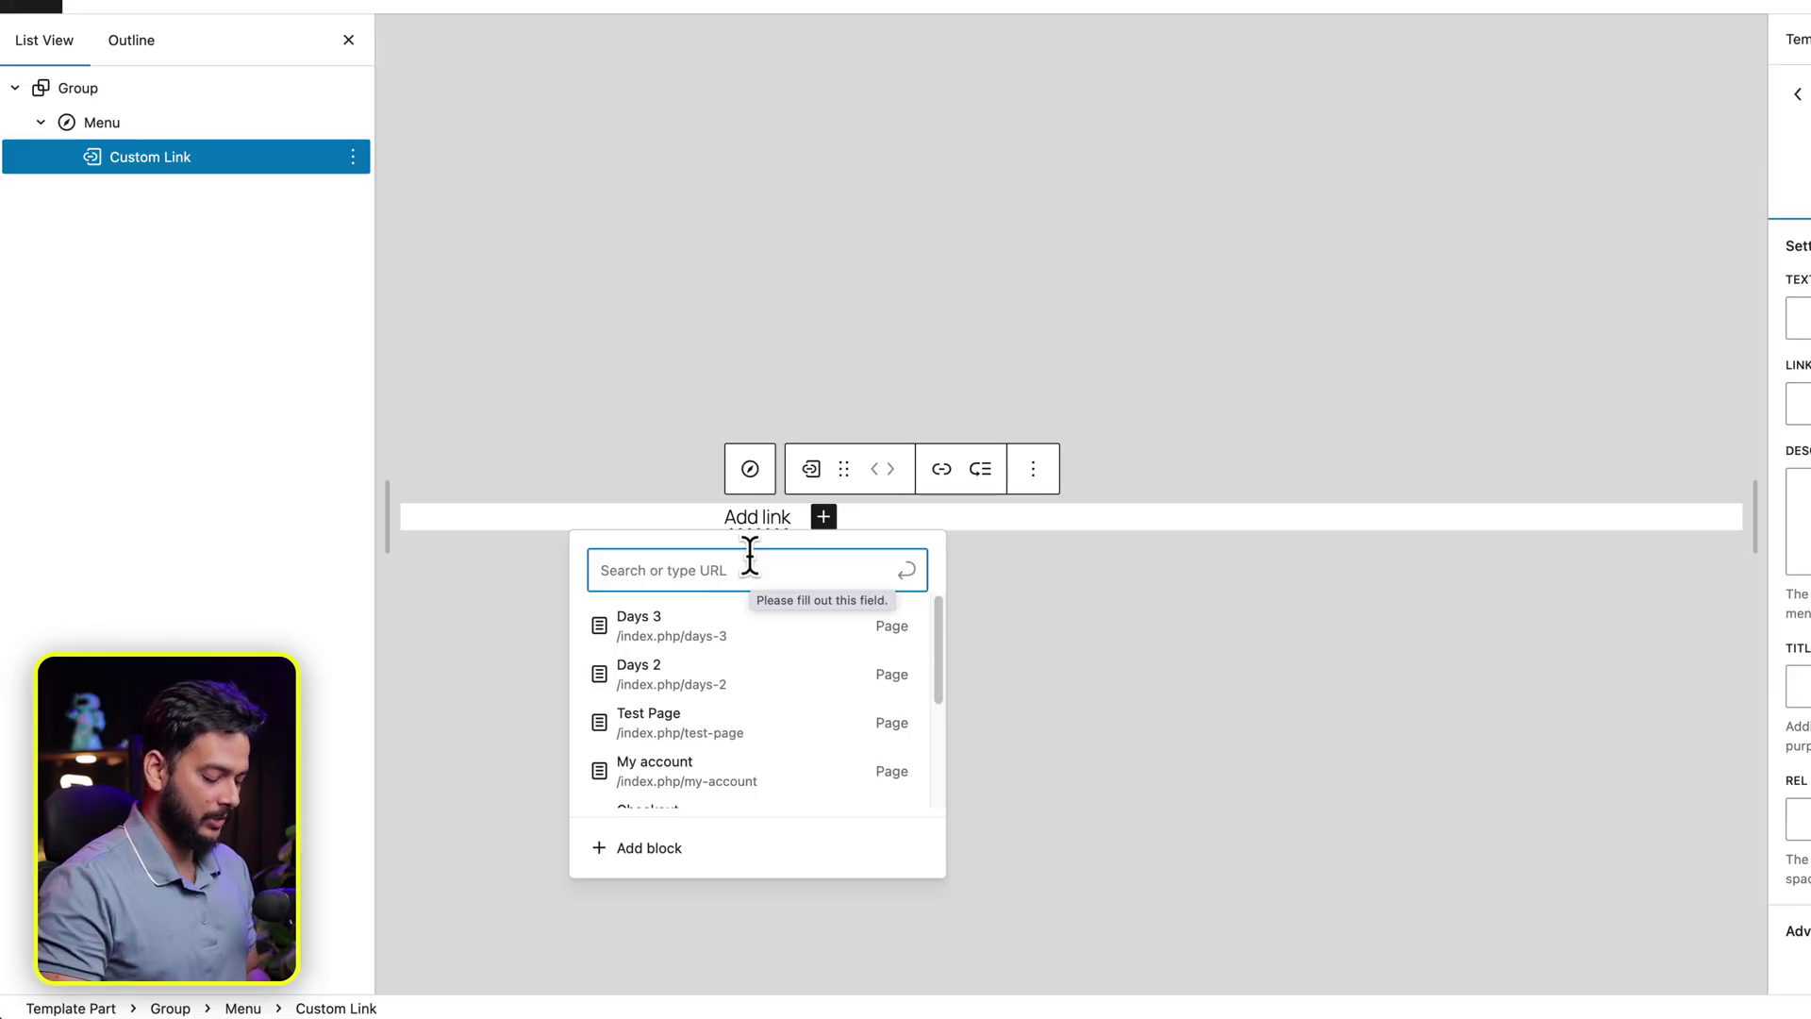
pyautogui.write('Home')
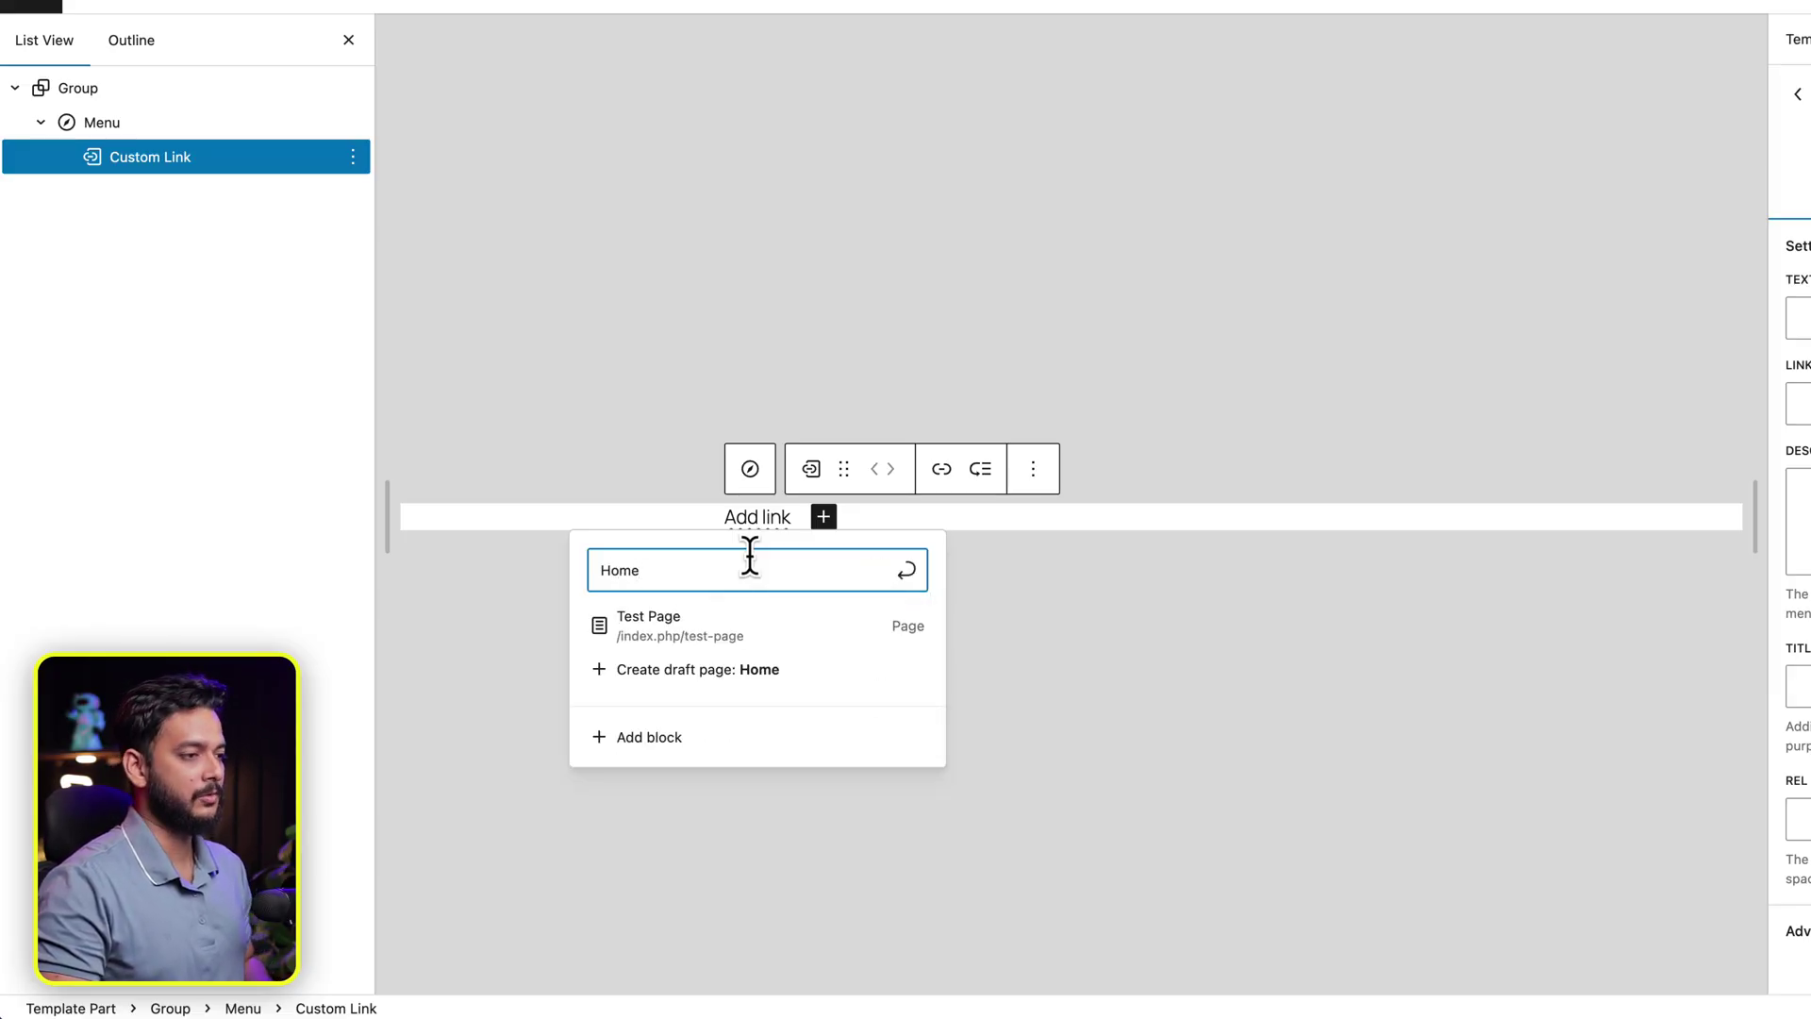
pyautogui.press('Return')
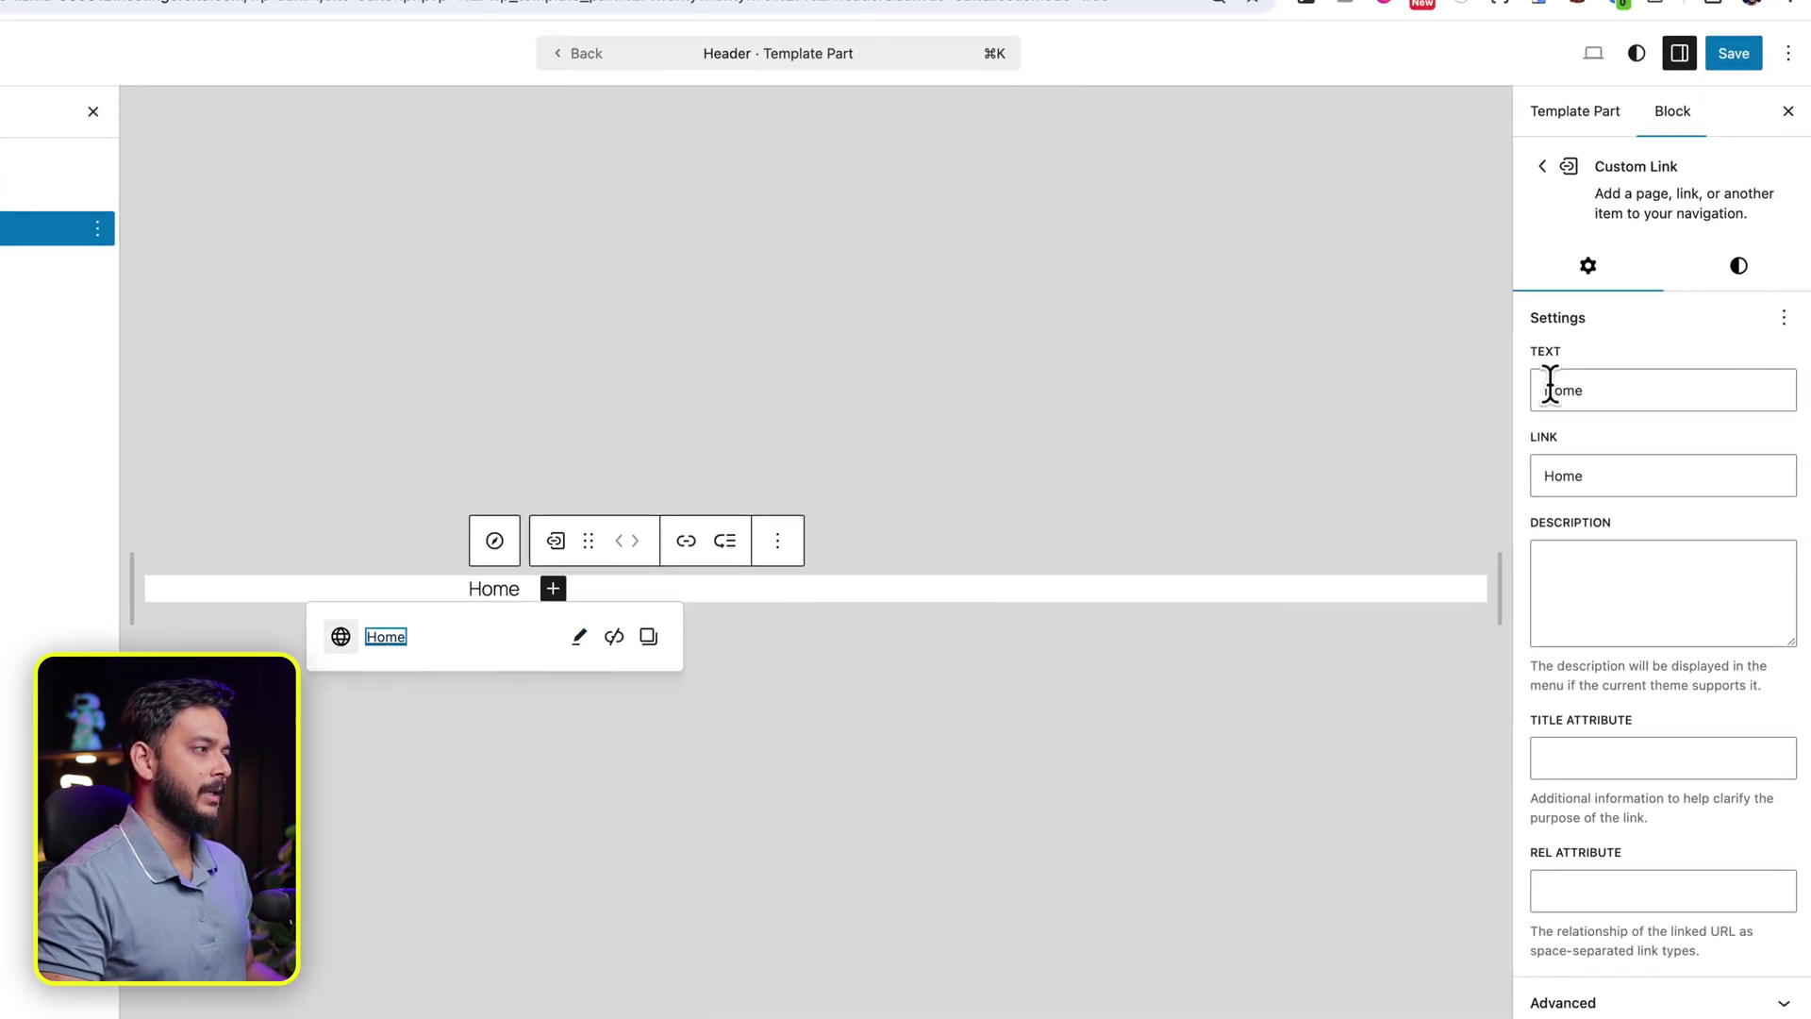
pyautogui.moveTo(1555, 475); pyautogui.dragTo(1584, 473)
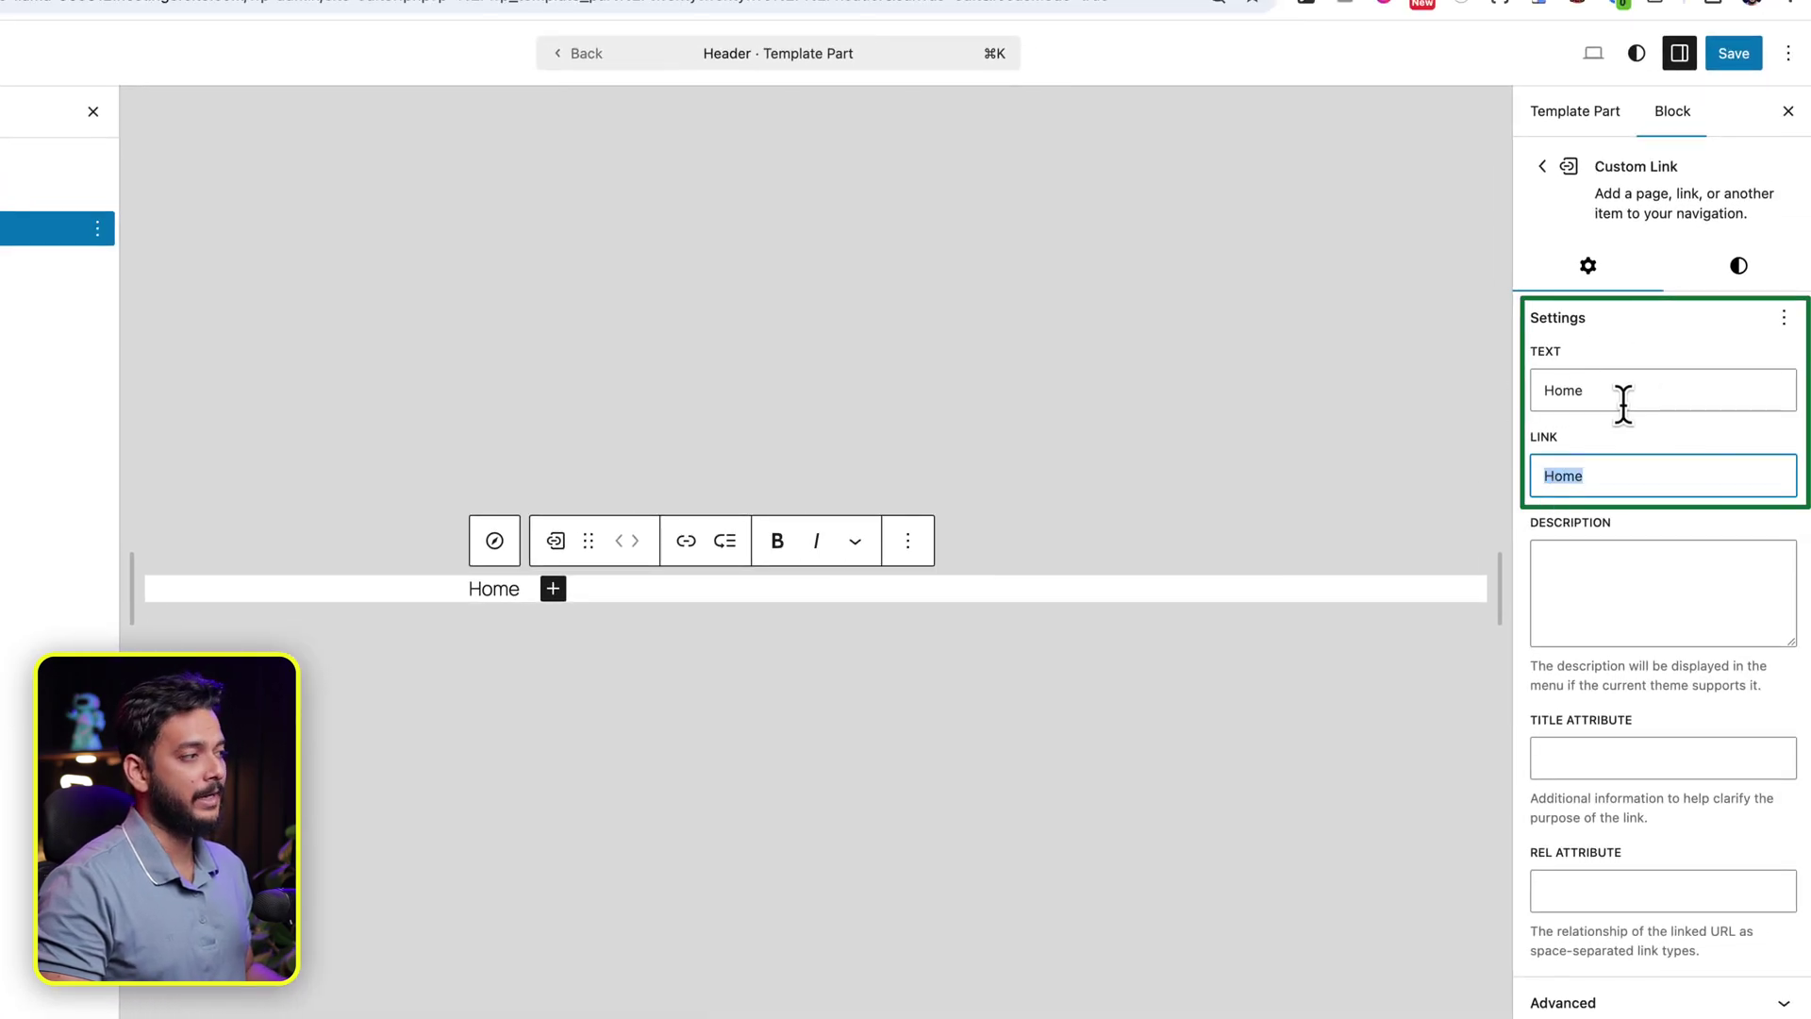
pyautogui.click(1609, 396)
pyautogui.doubleClick(1576, 477)
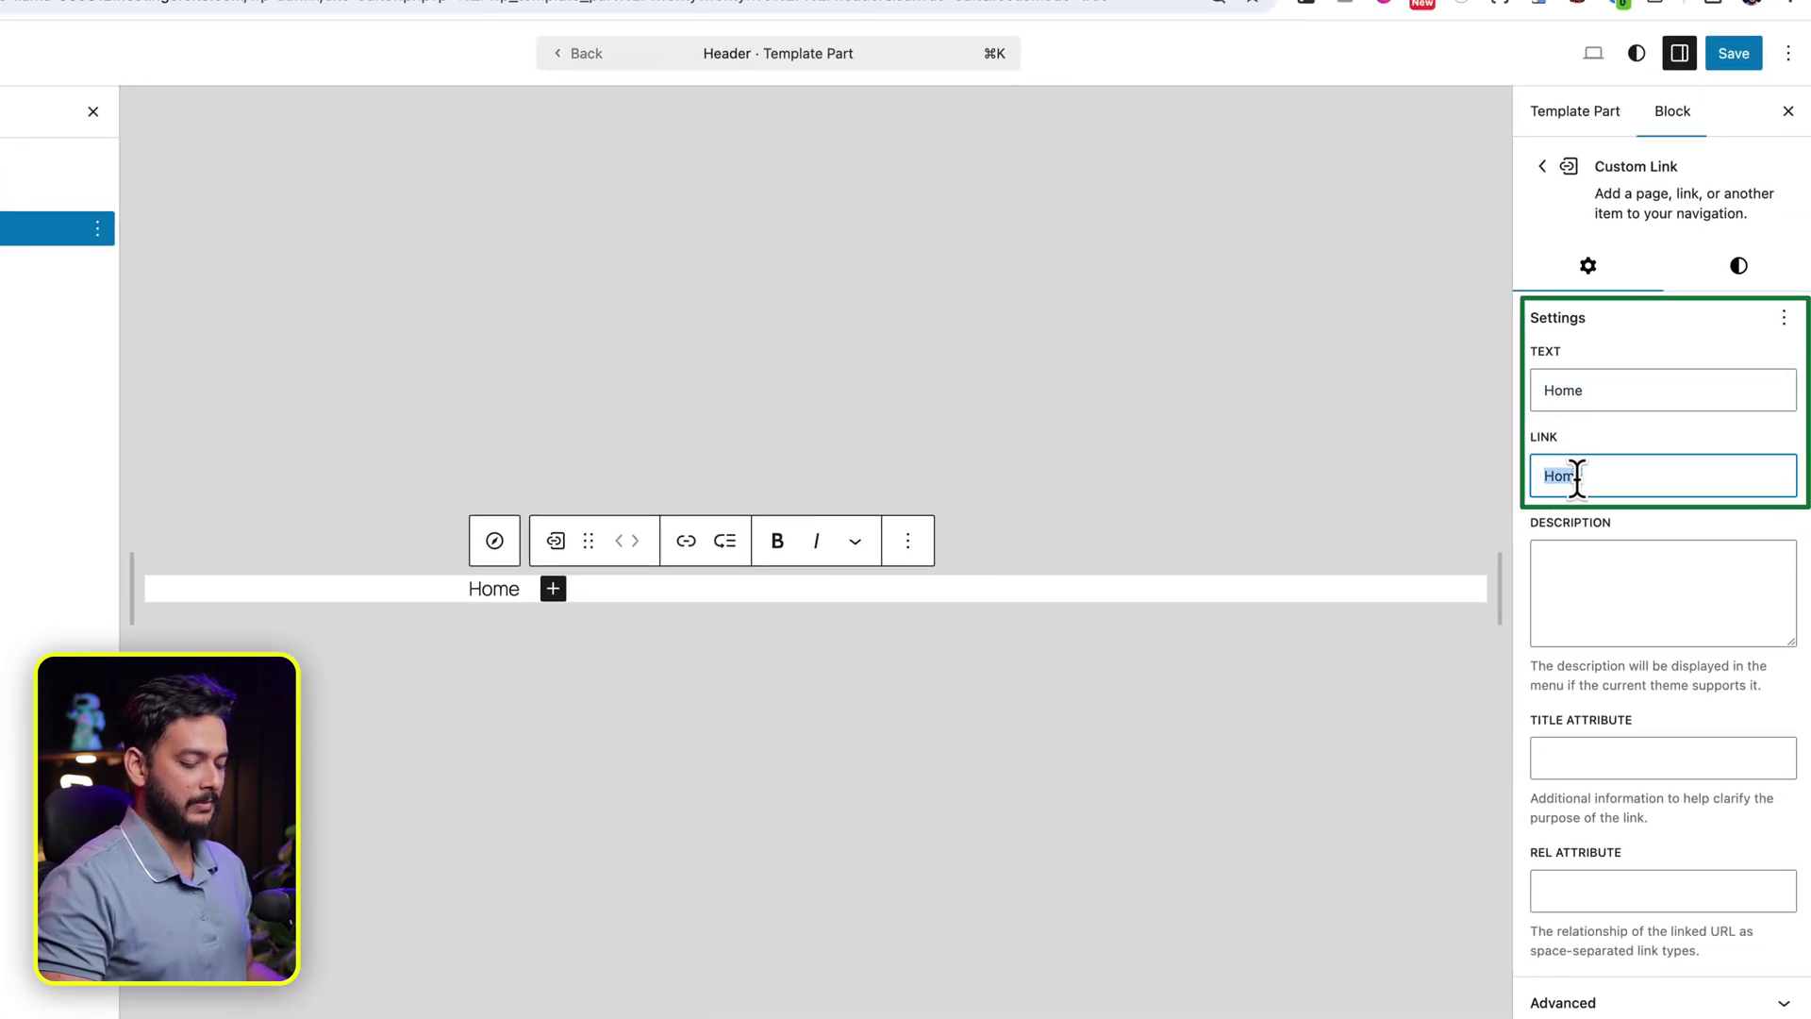
pyautogui.write('#')
pyautogui.doubleClick(1620, 479)
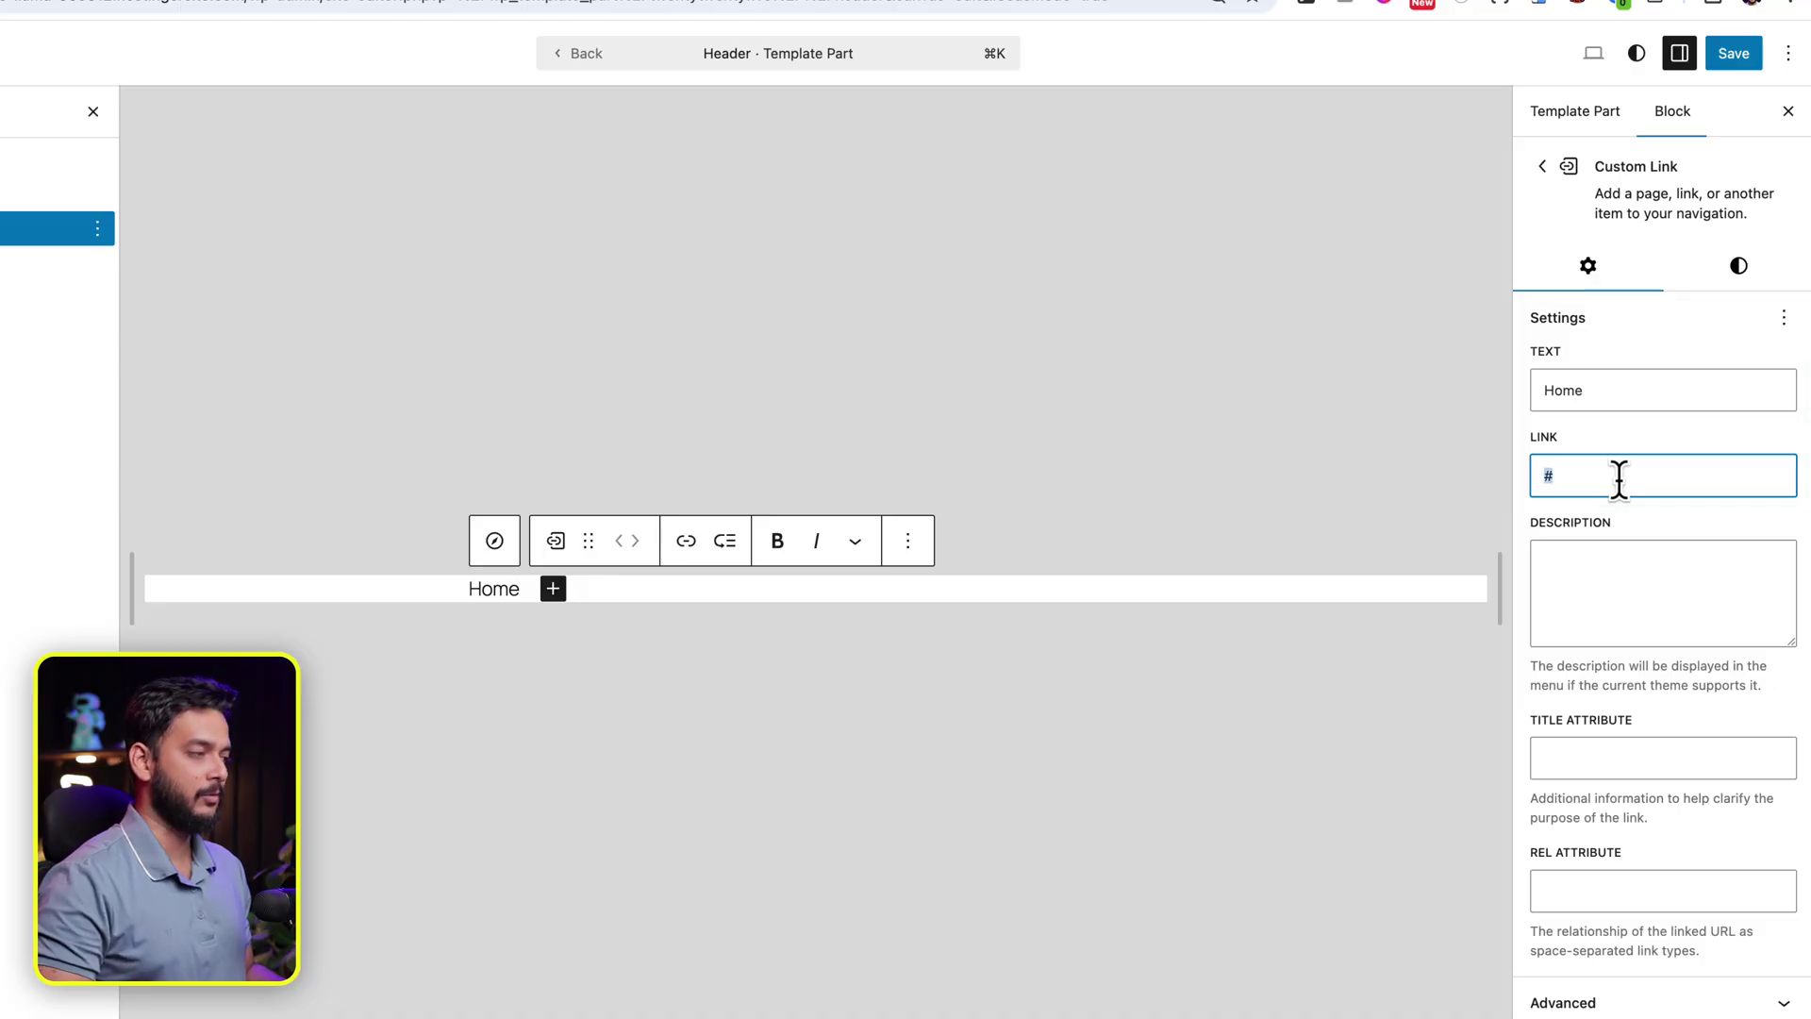
pyautogui.press('Escape')
# Step: Add About us, Services and Blog links after Home in the header menu
pyautogui.click(505, 585)
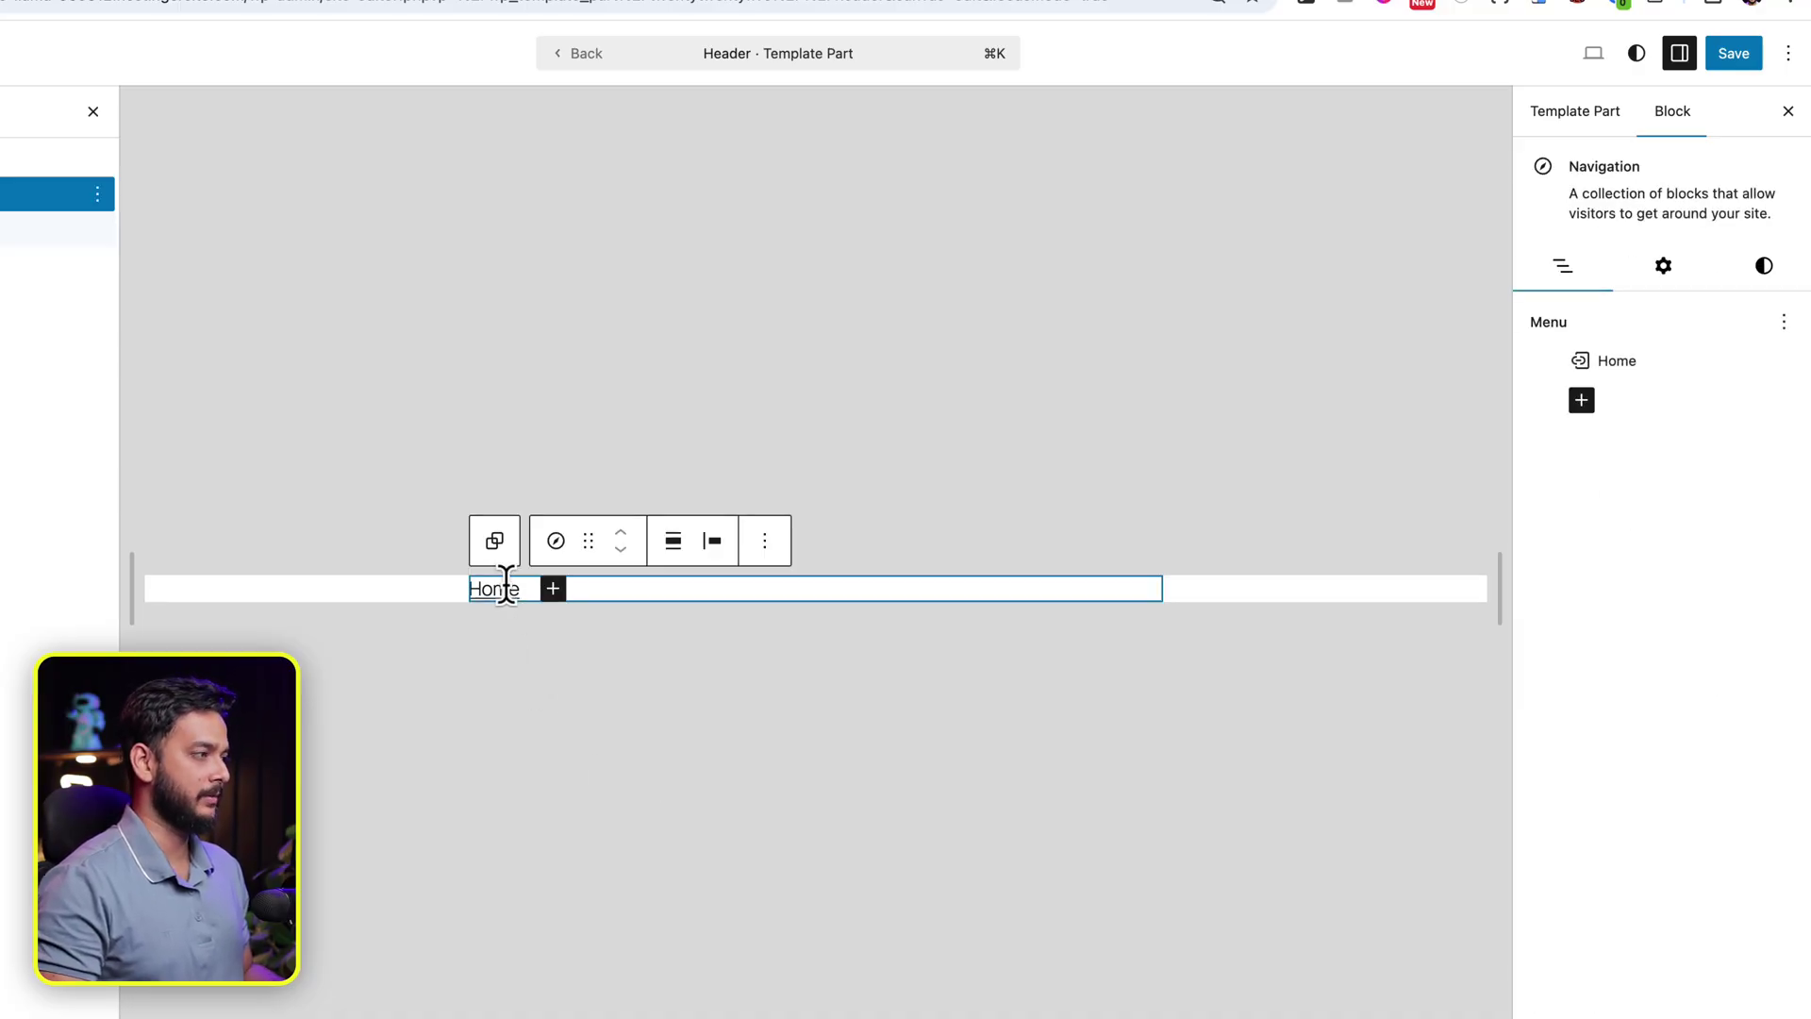
pyautogui.click(1580, 403)
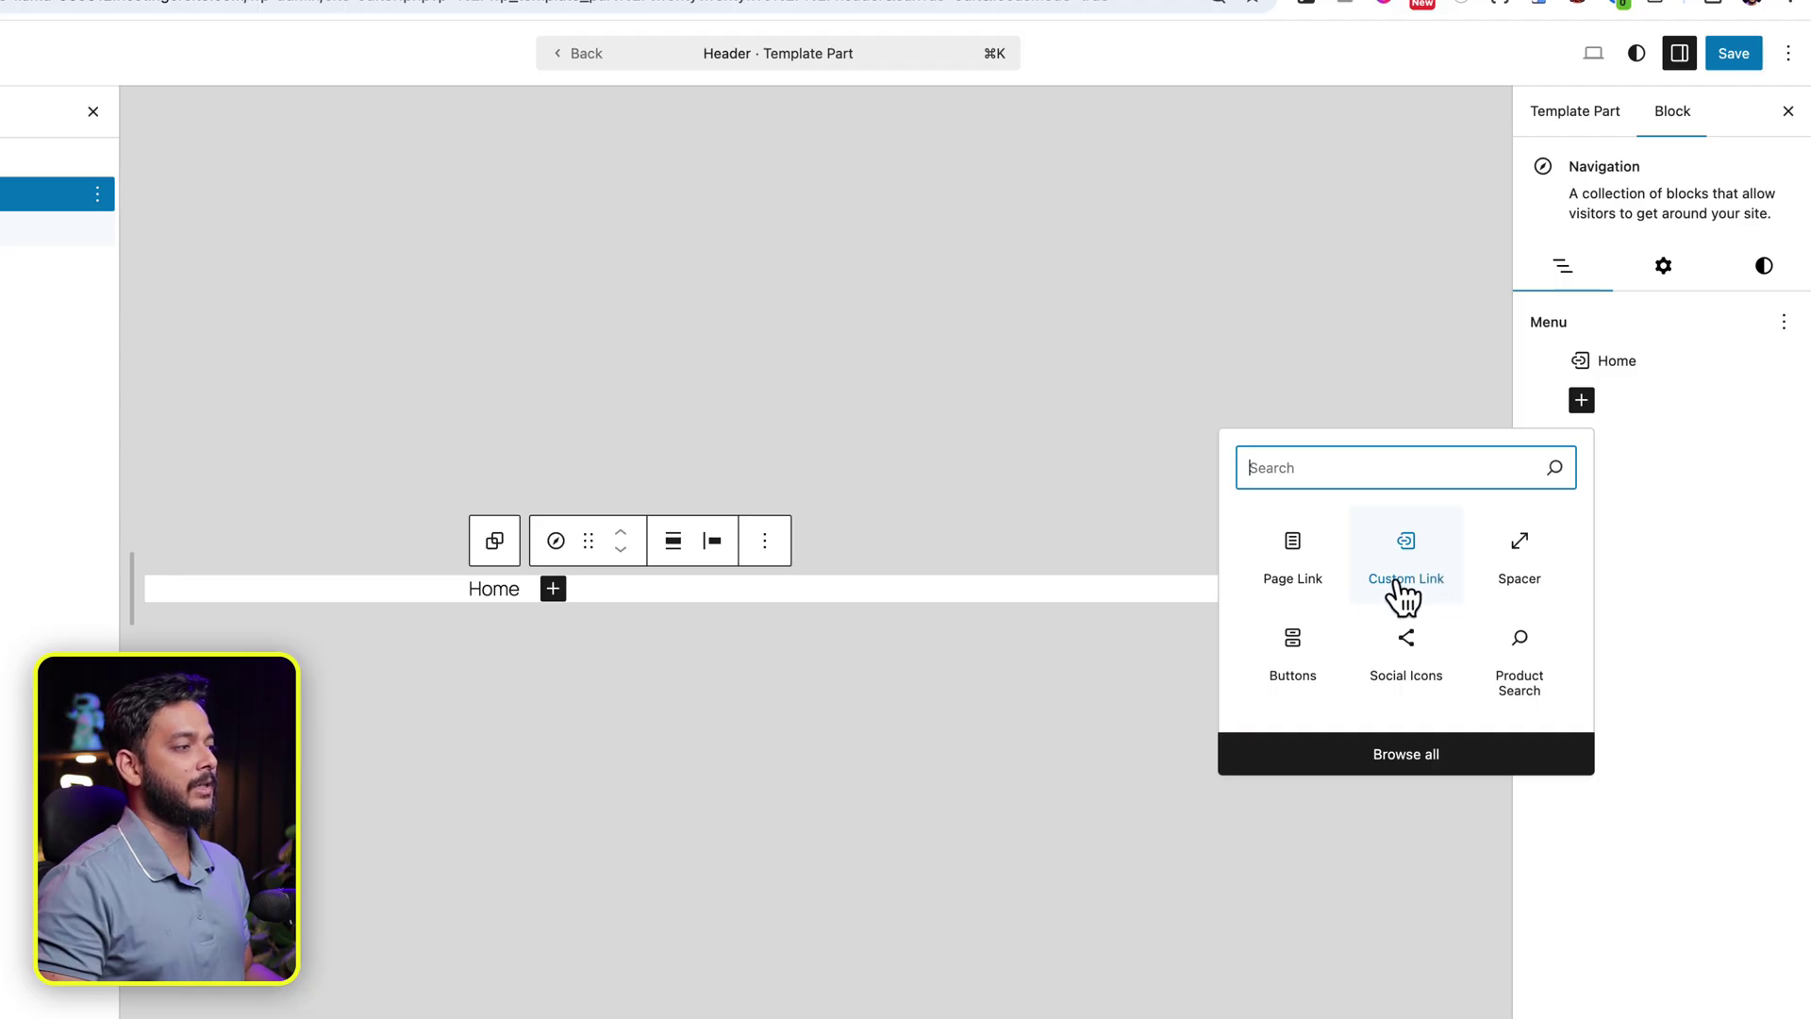
pyautogui.click(1659, 545)
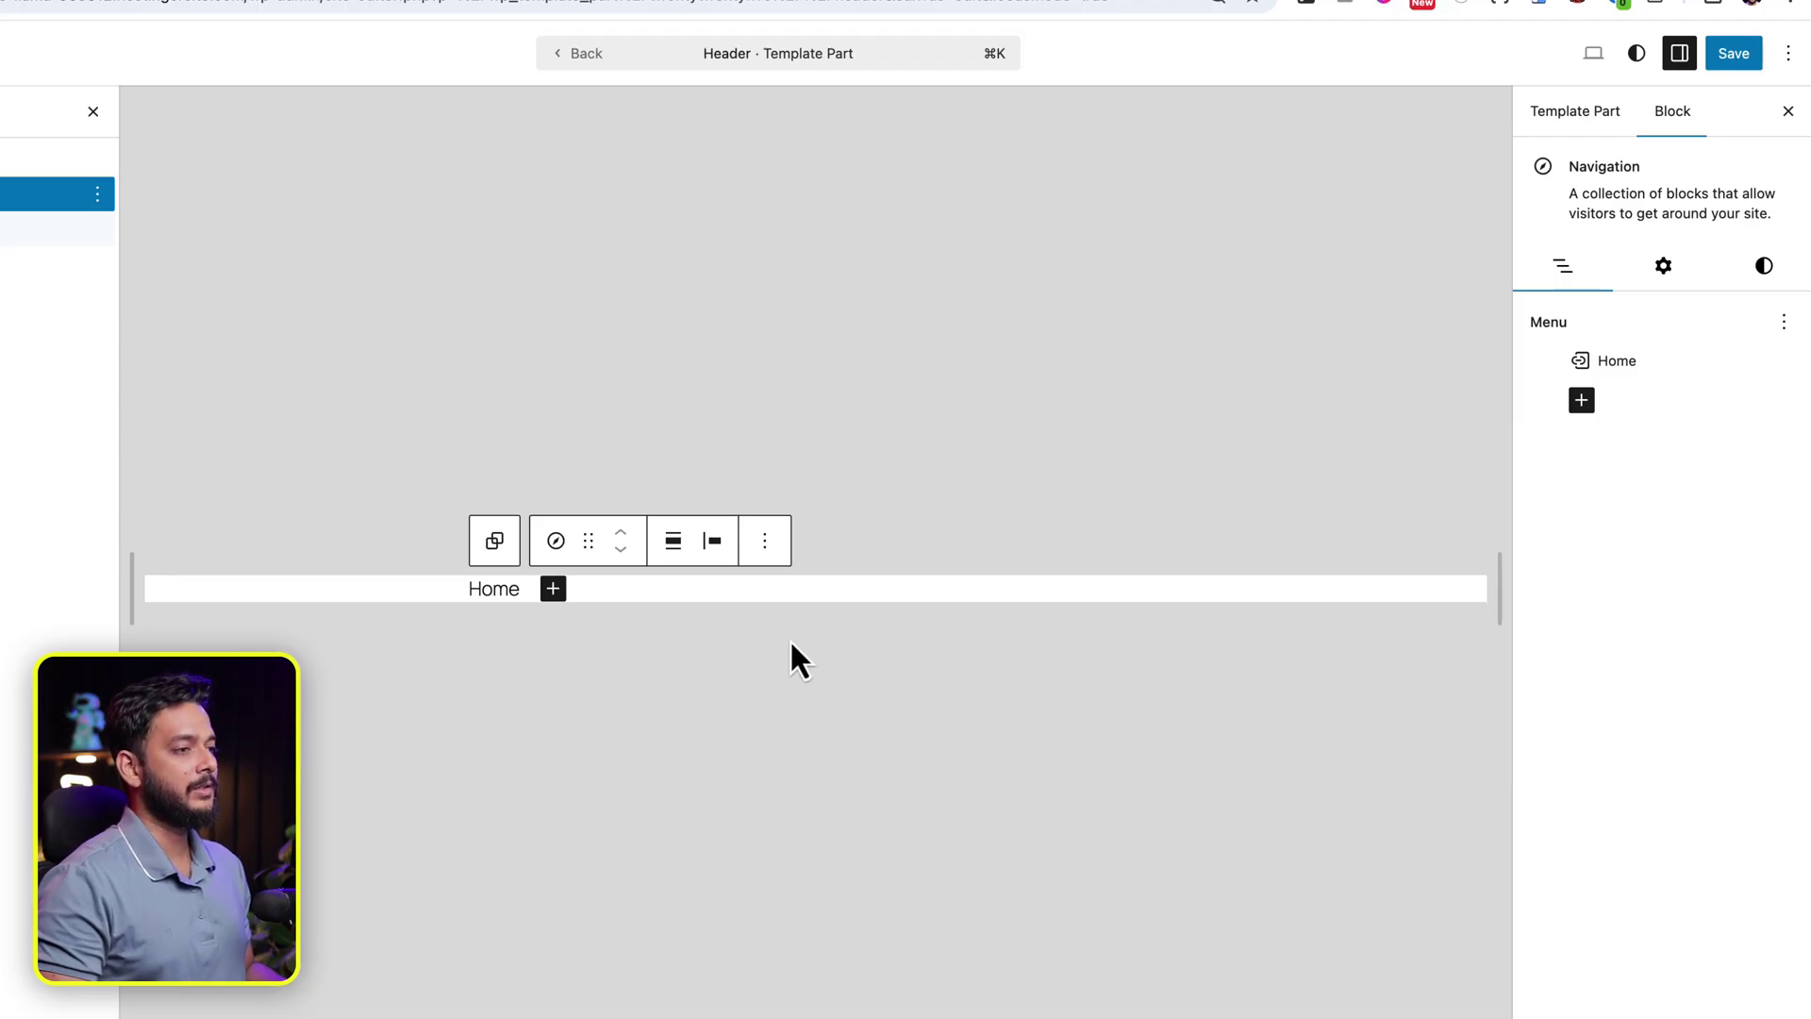
pyautogui.click(553, 590)
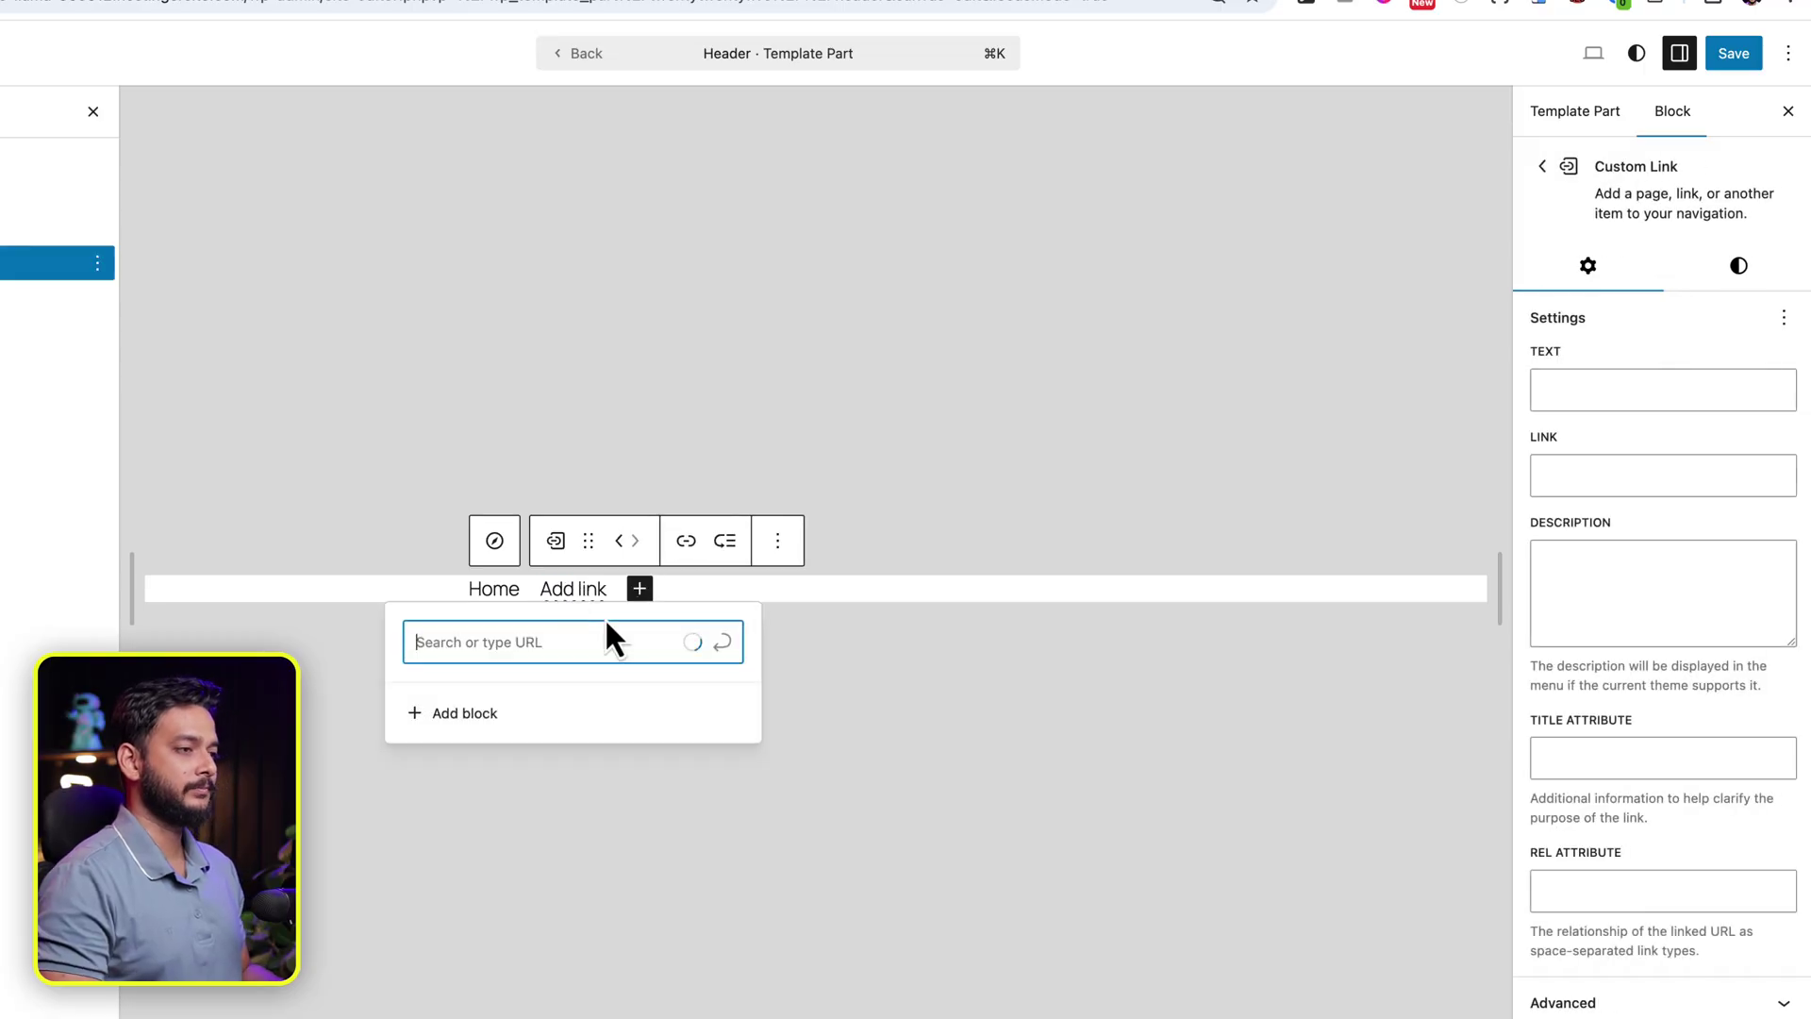
pyautogui.write('About us')
pyautogui.press('Return')
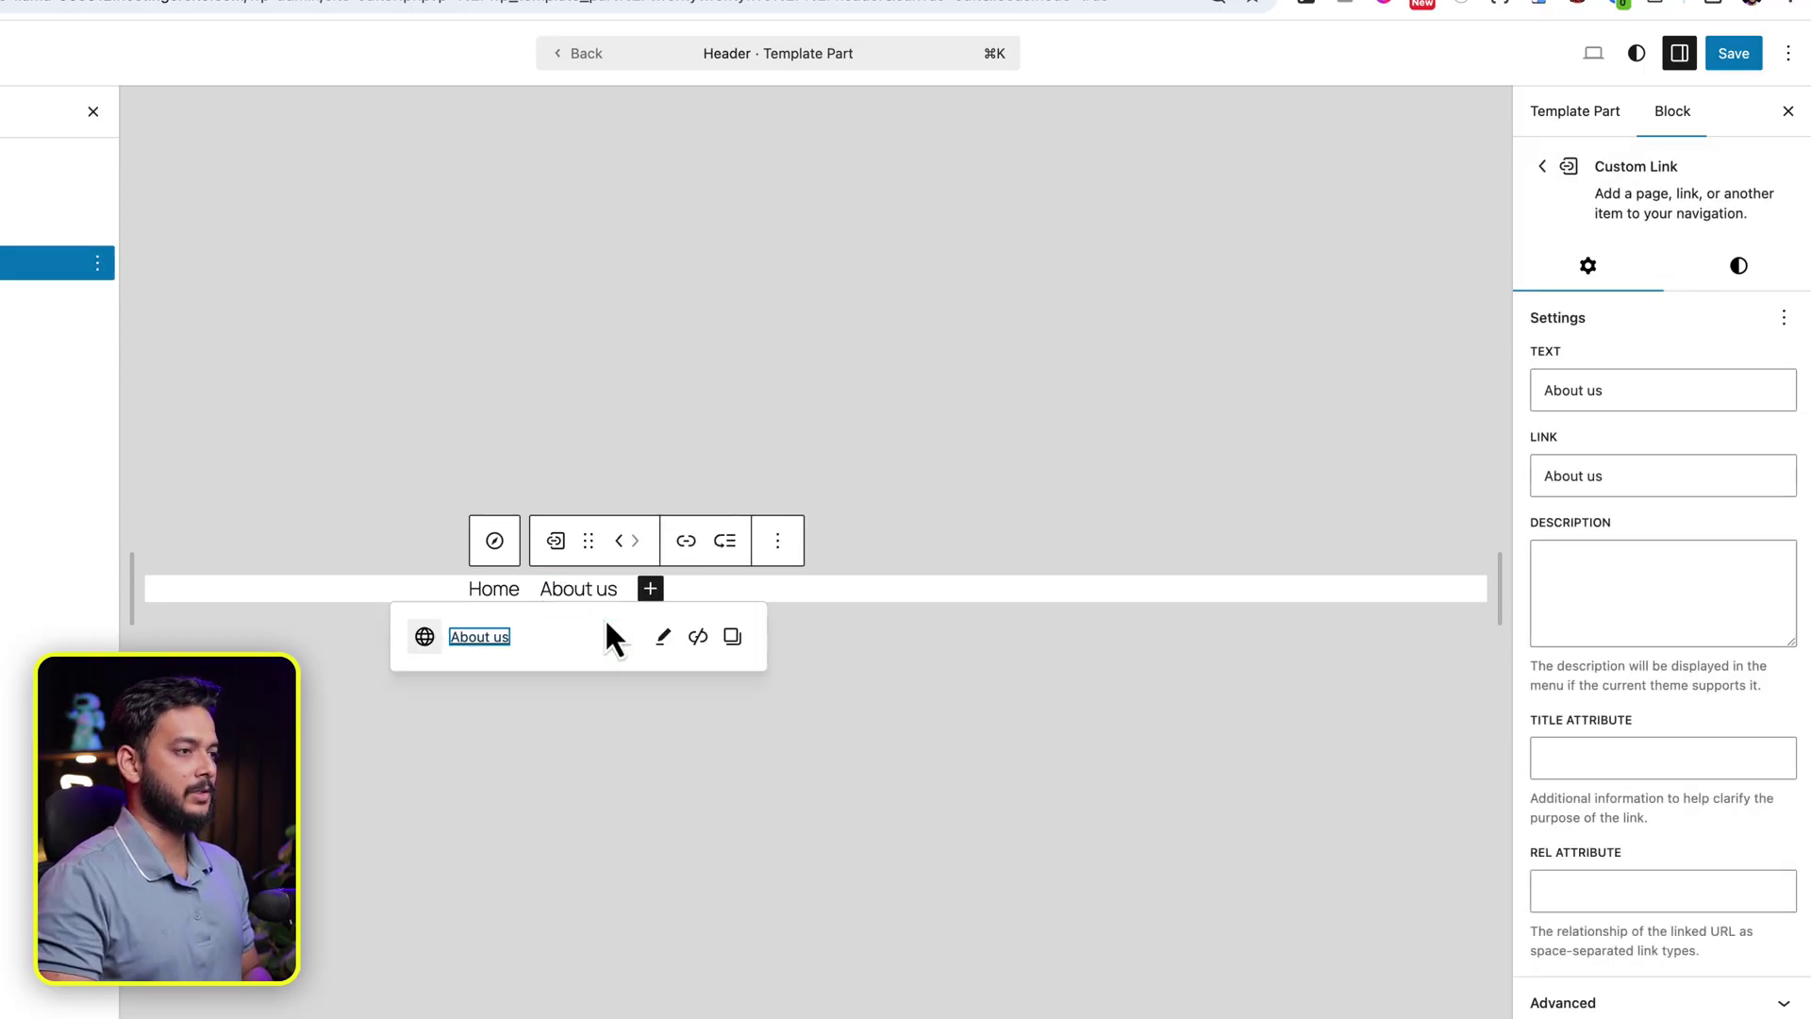
pyautogui.click(650, 590)
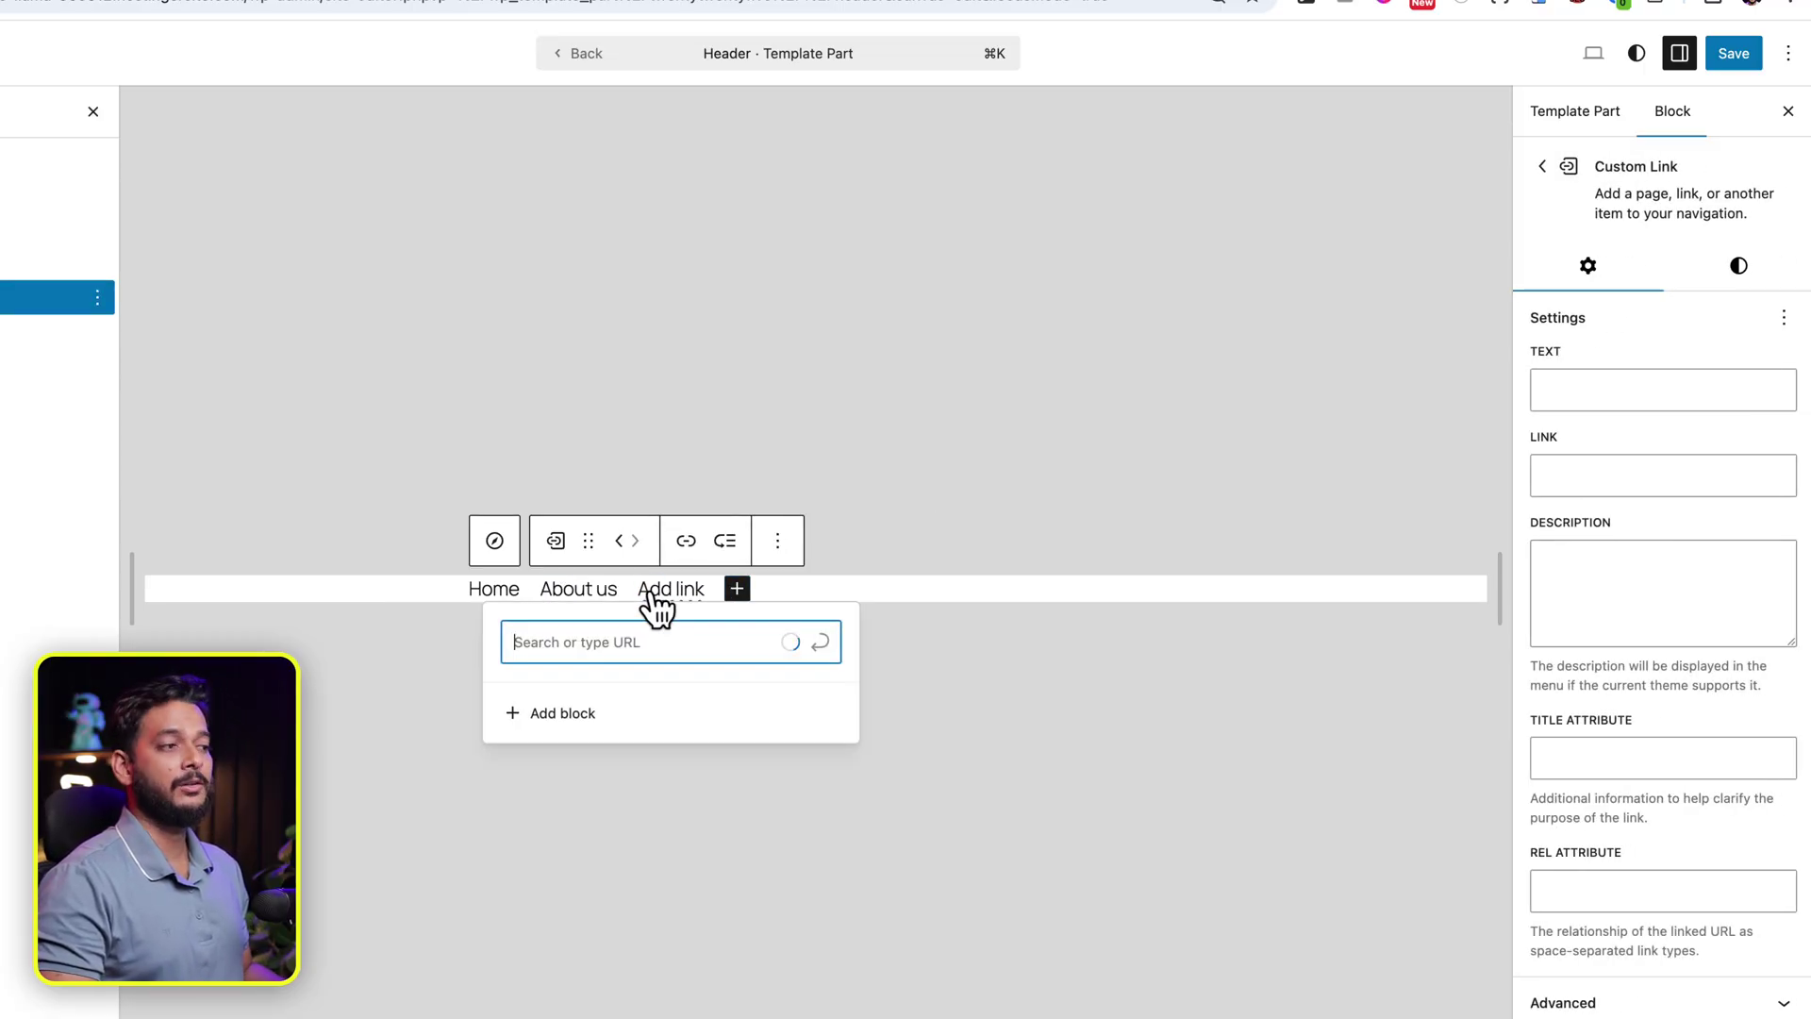
pyautogui.write('Services')
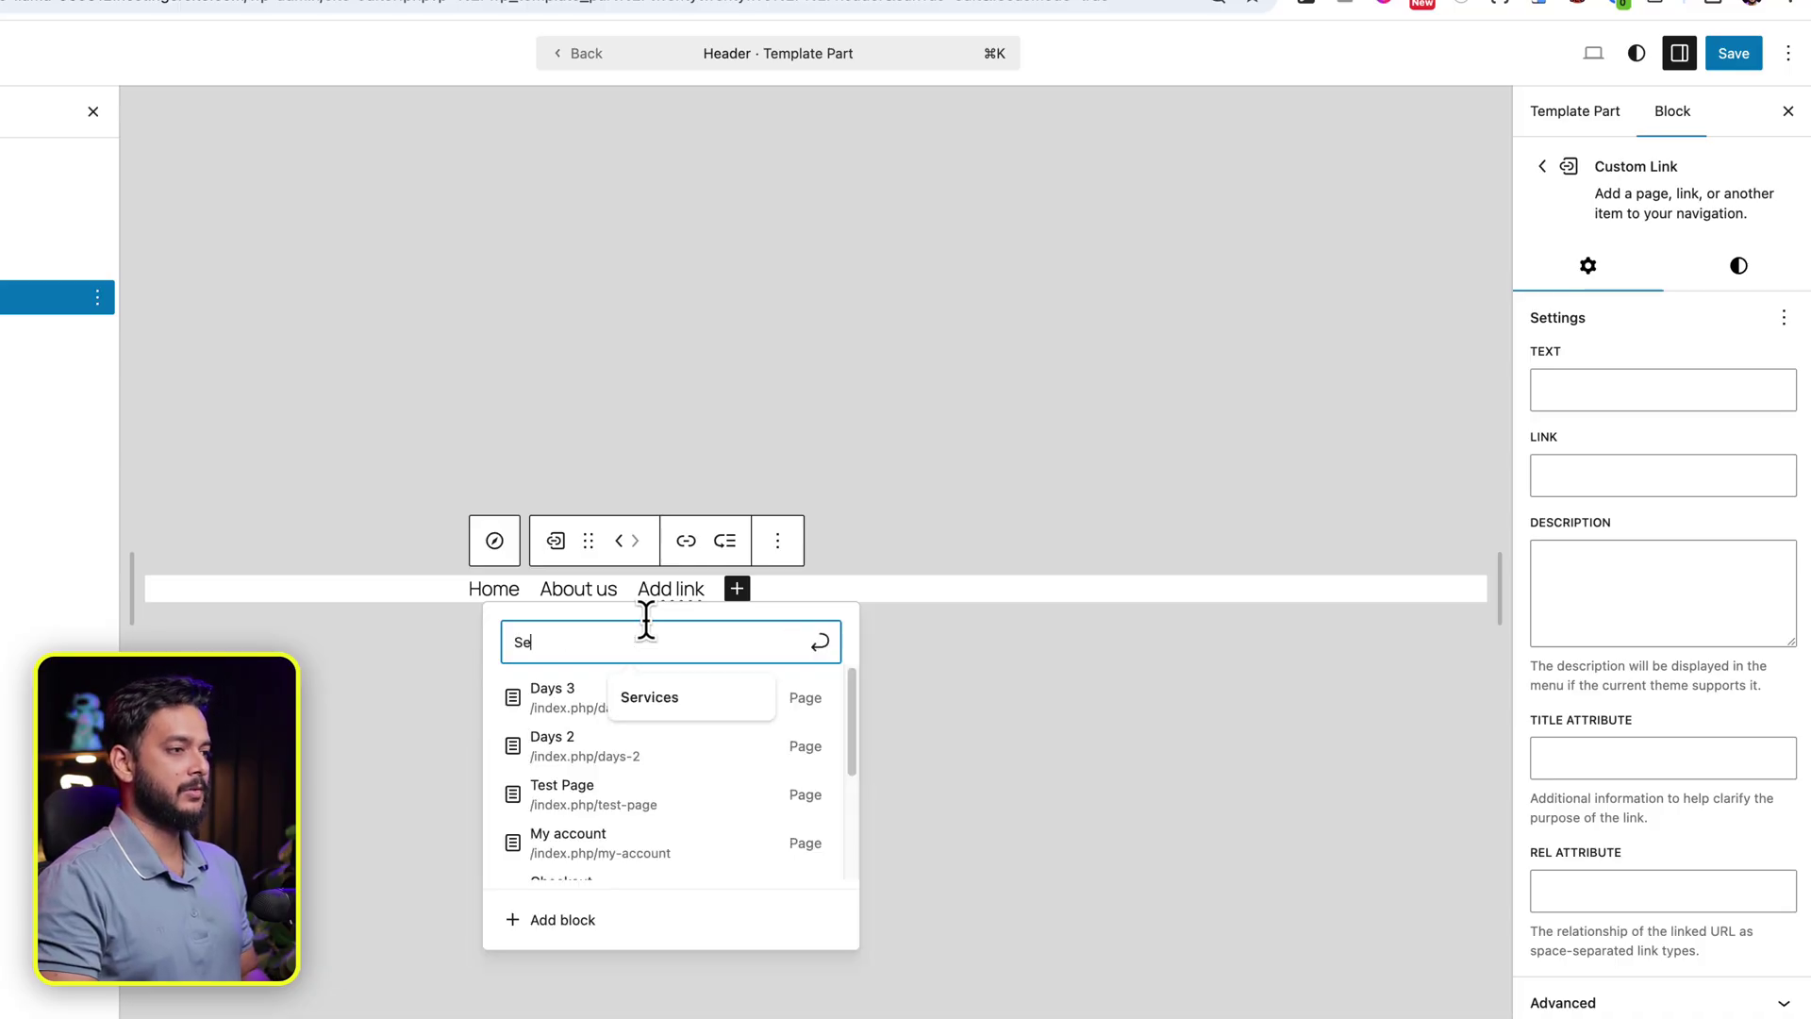
pyautogui.press('Return')
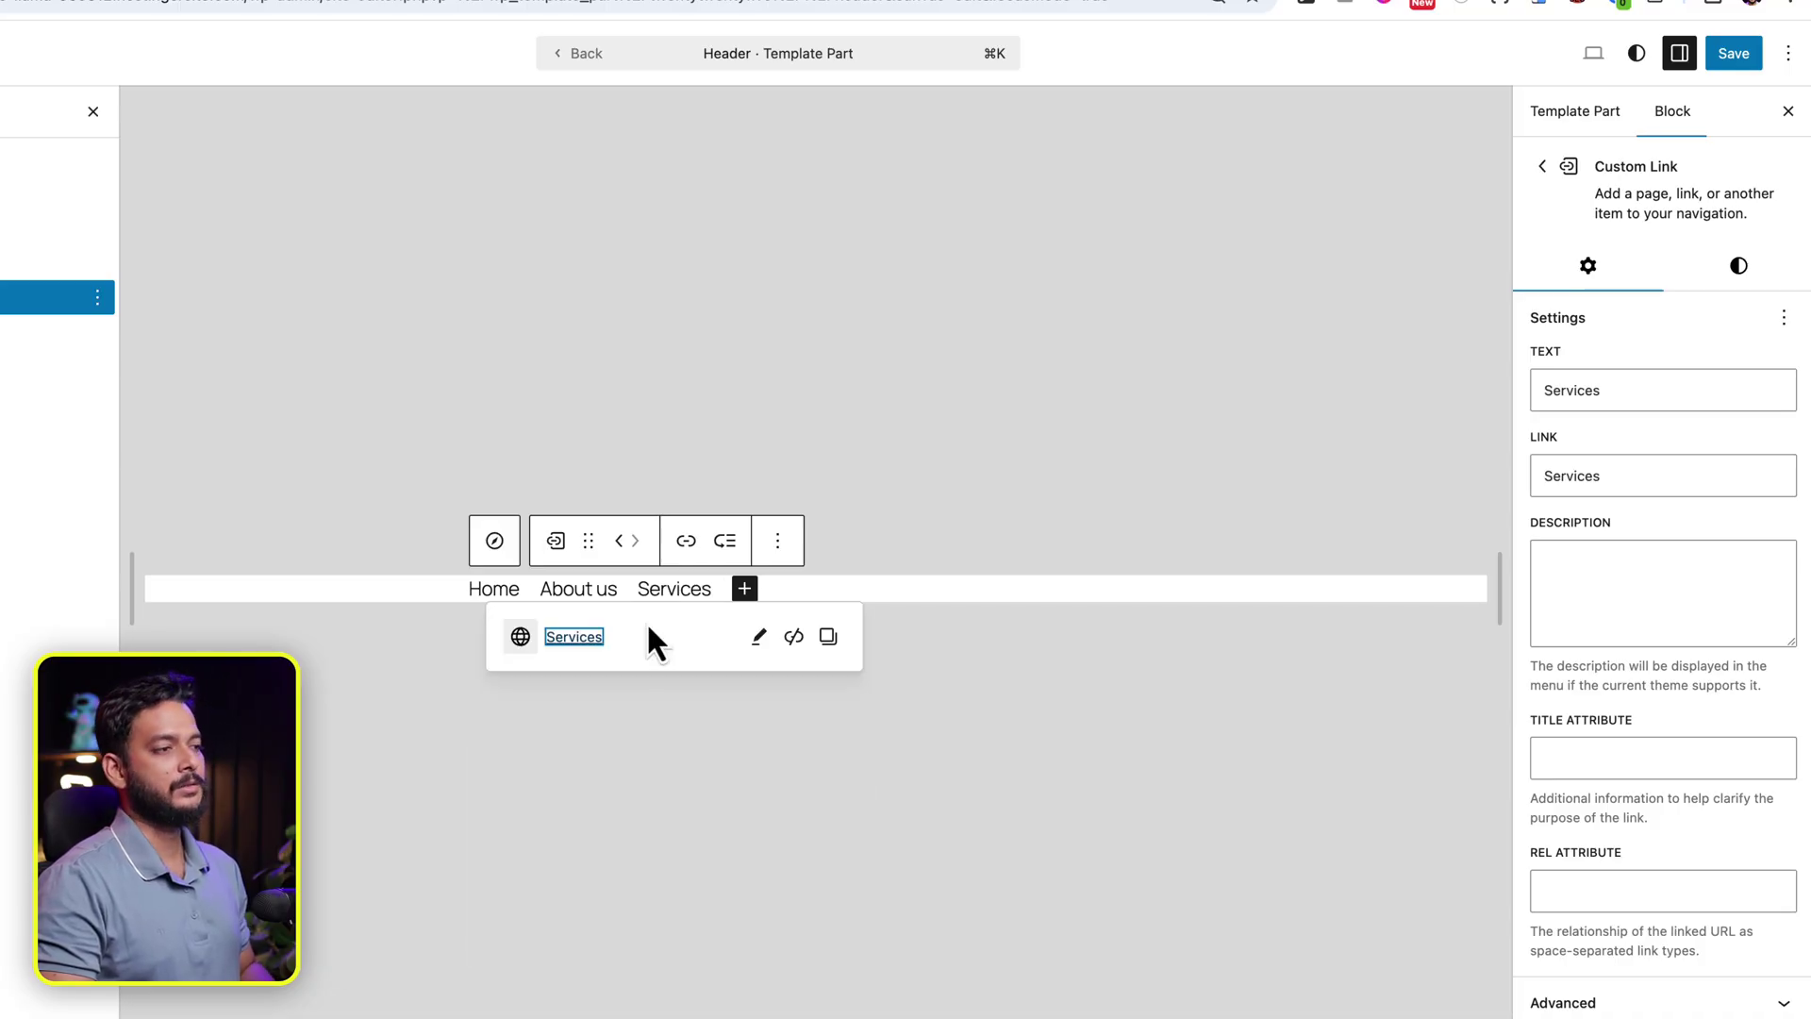
pyautogui.click(744, 589)
pyautogui.write('Blog')
pyautogui.press('Return')
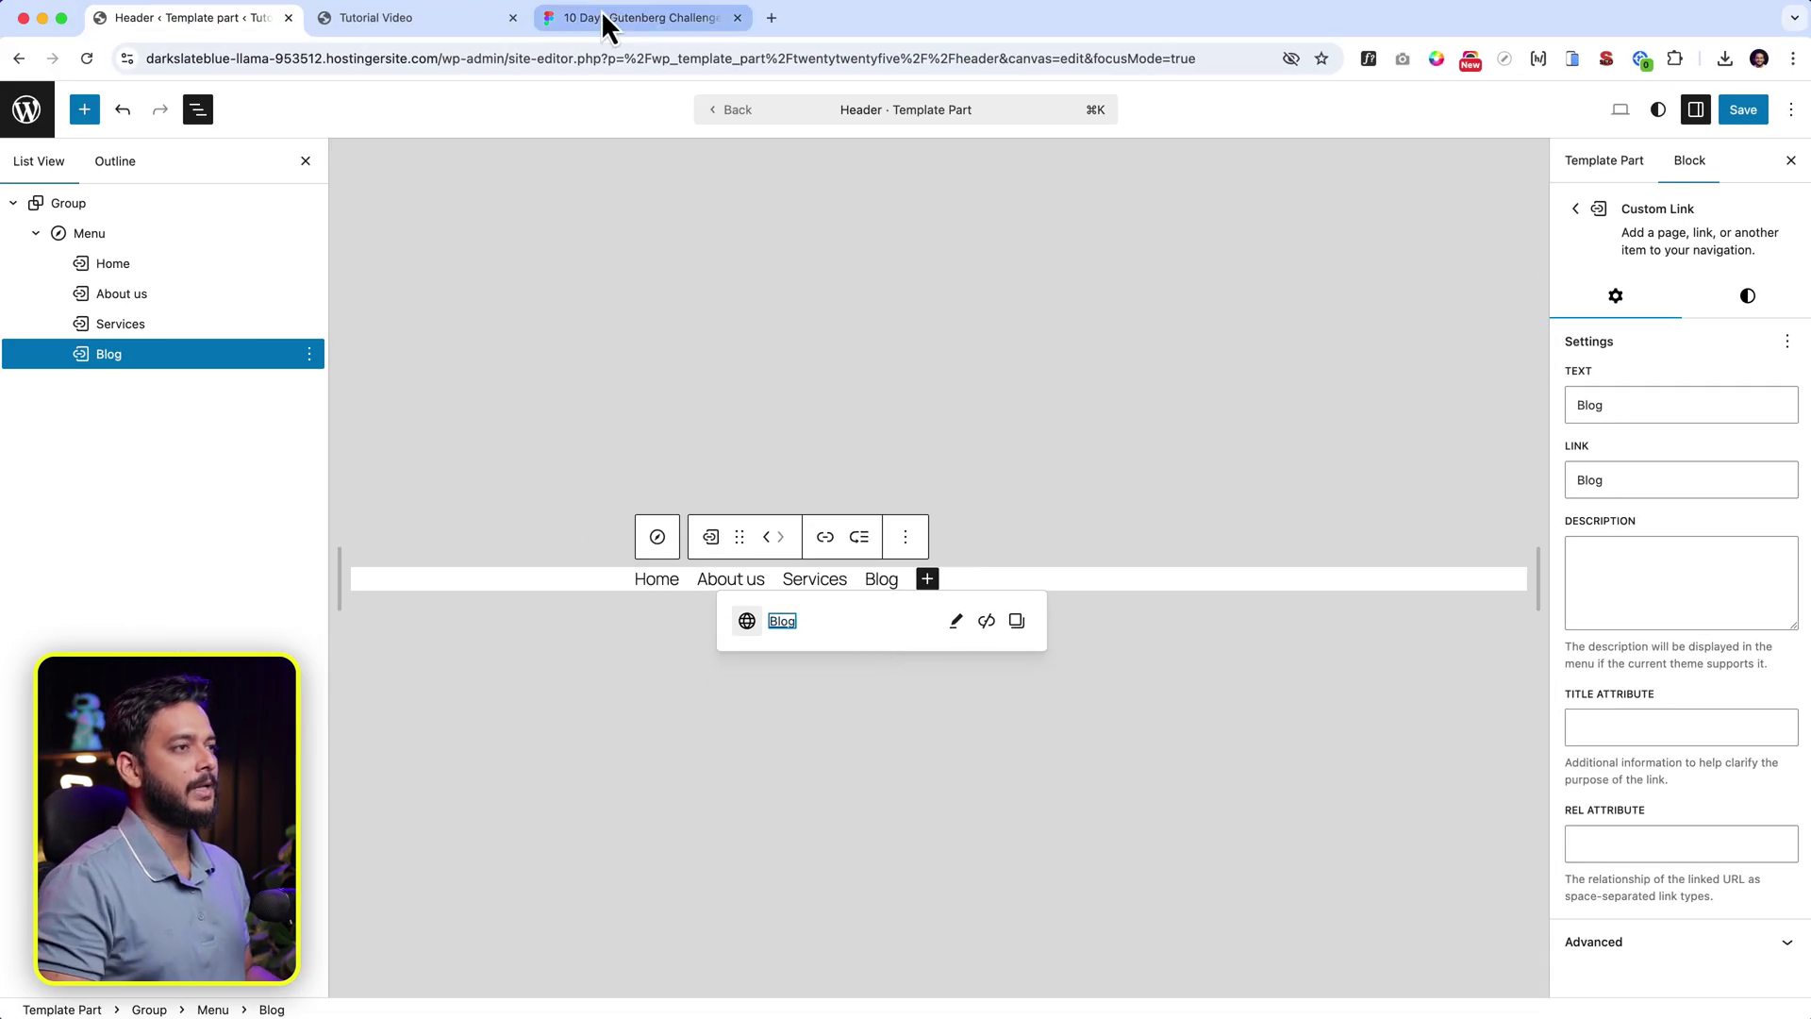
pyautogui.click(604, 23)
# Step: Export the Besnik logo from the Figma header as a 2x PNG, Besnik logo.png
pyautogui.click(922, 357)
pyautogui.click(910, 358)
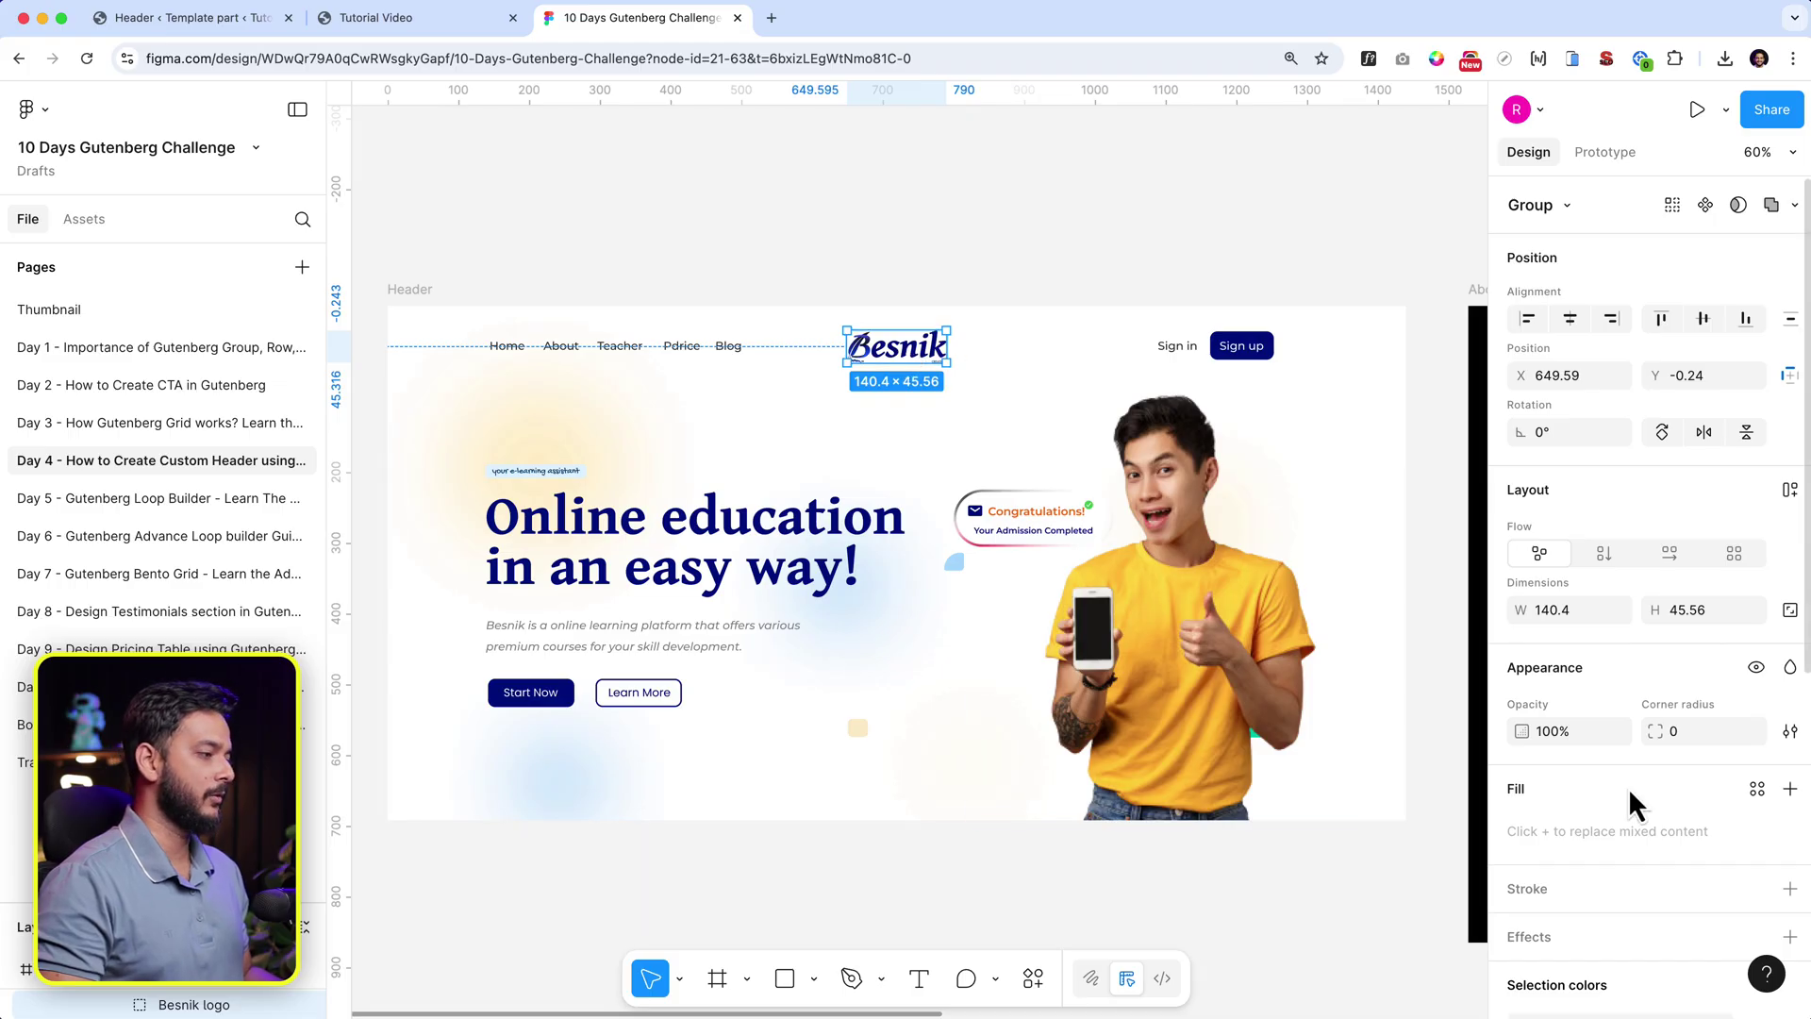
pyautogui.scroll(-6, 1628, 789)
pyautogui.click(1785, 939)
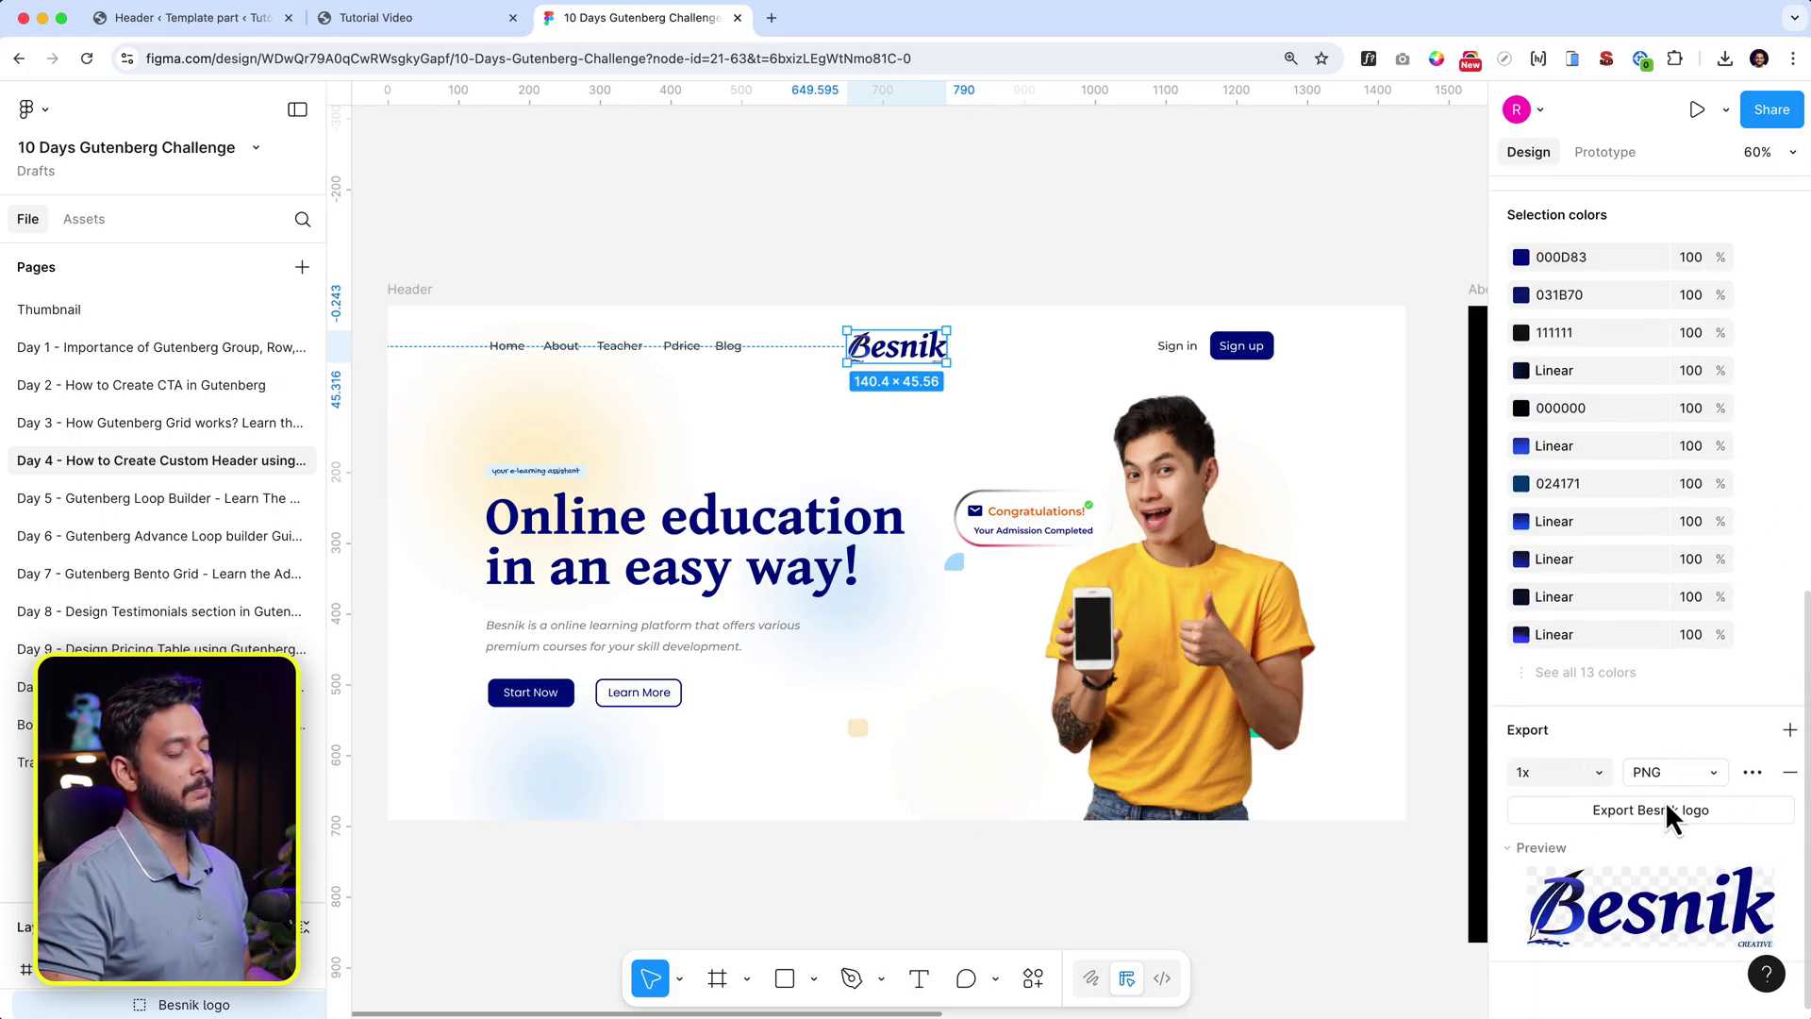
pyautogui.click(1599, 773)
pyautogui.click(1588, 830)
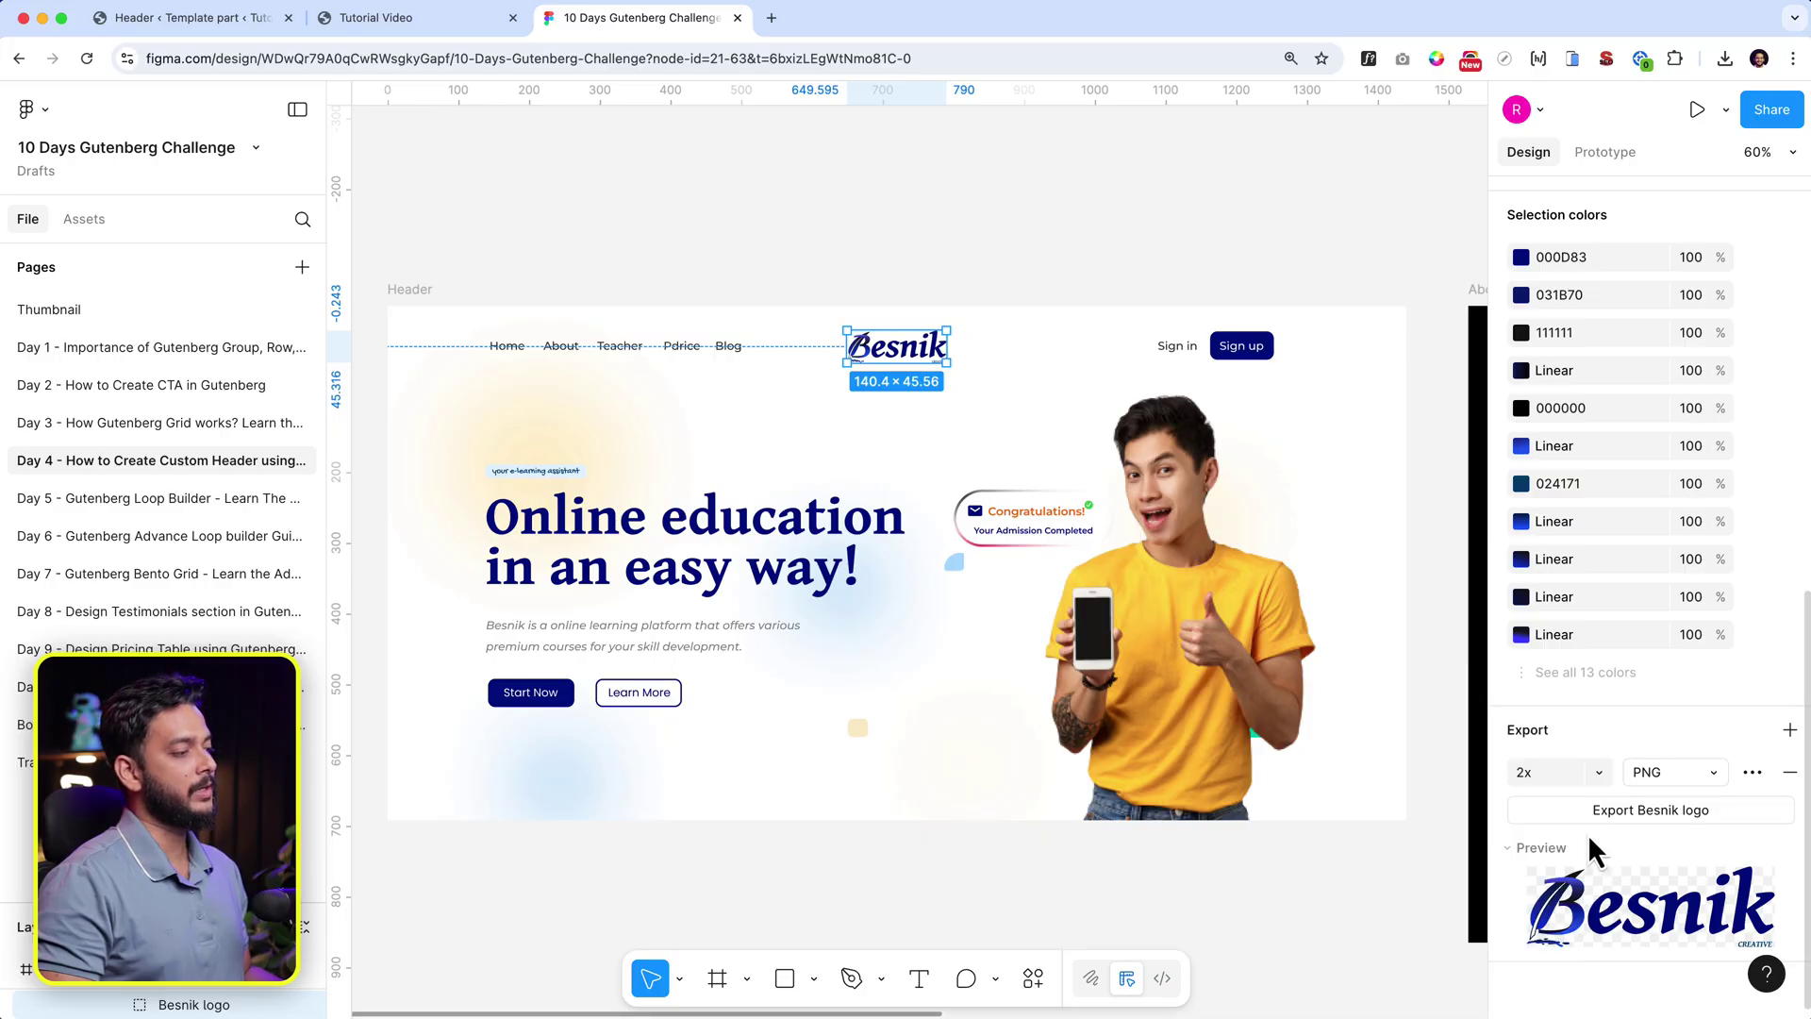
pyautogui.click(1675, 817)
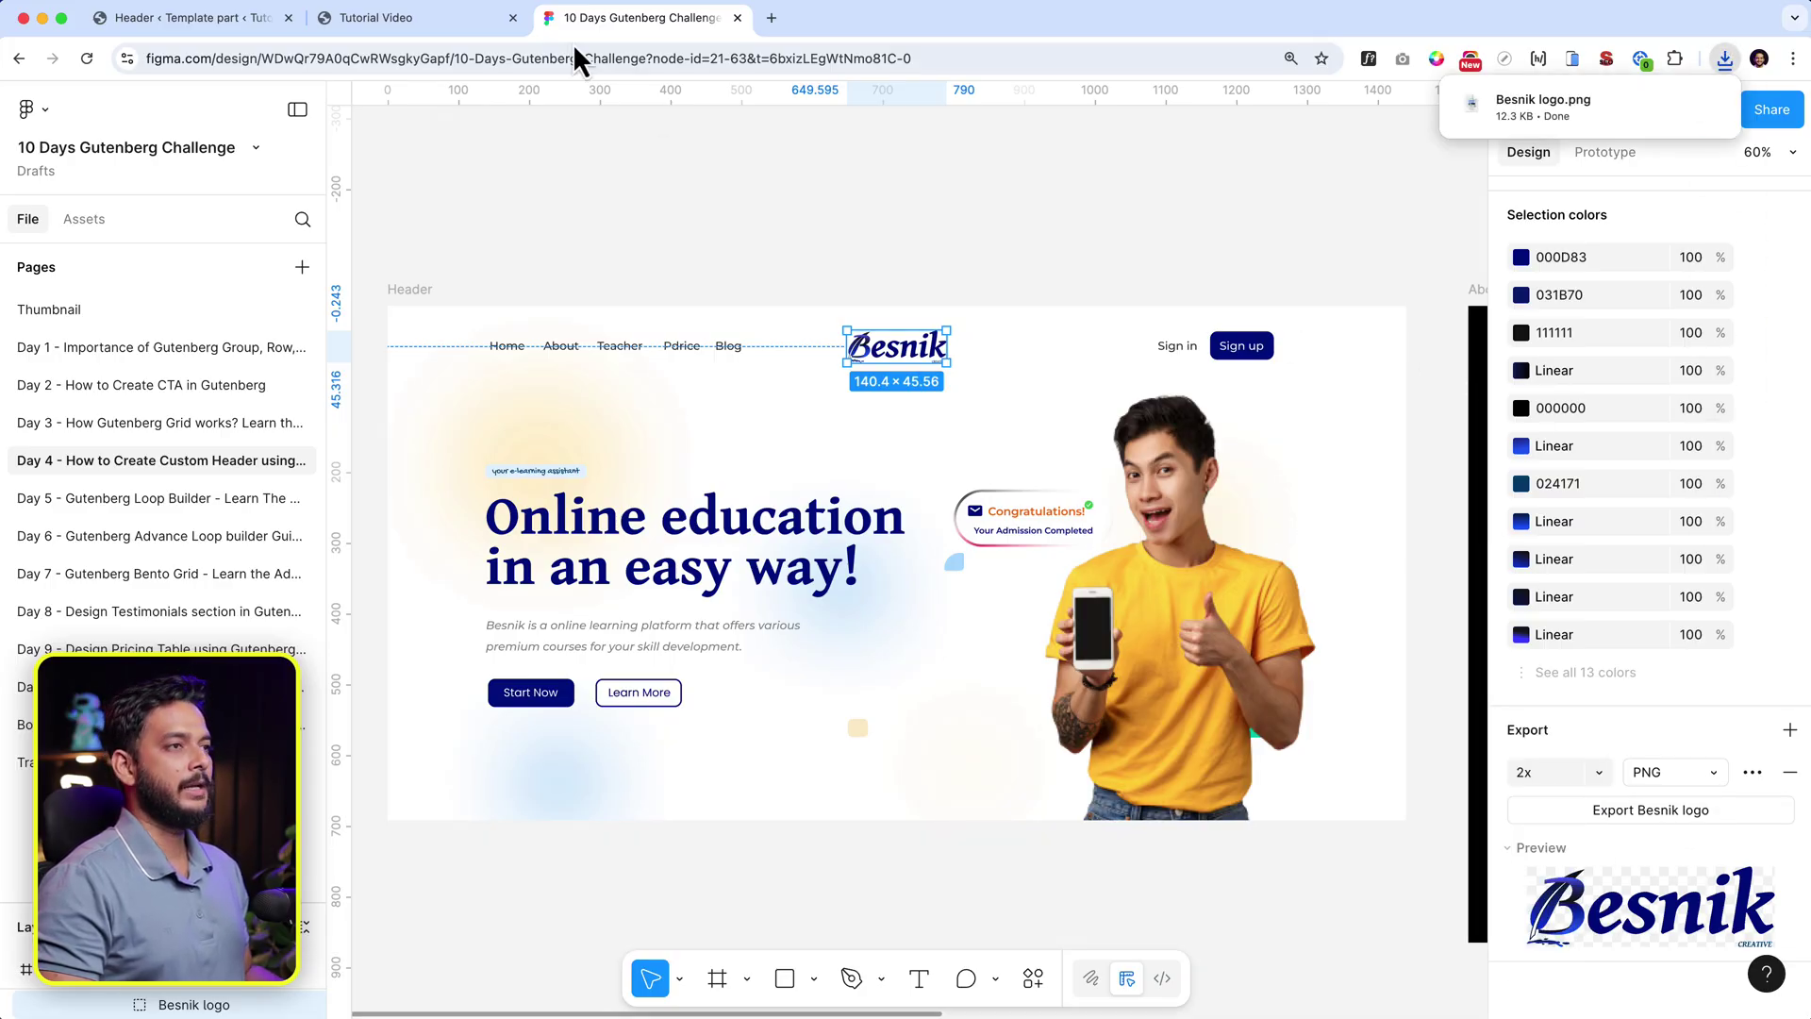
pyautogui.click(235, 21)
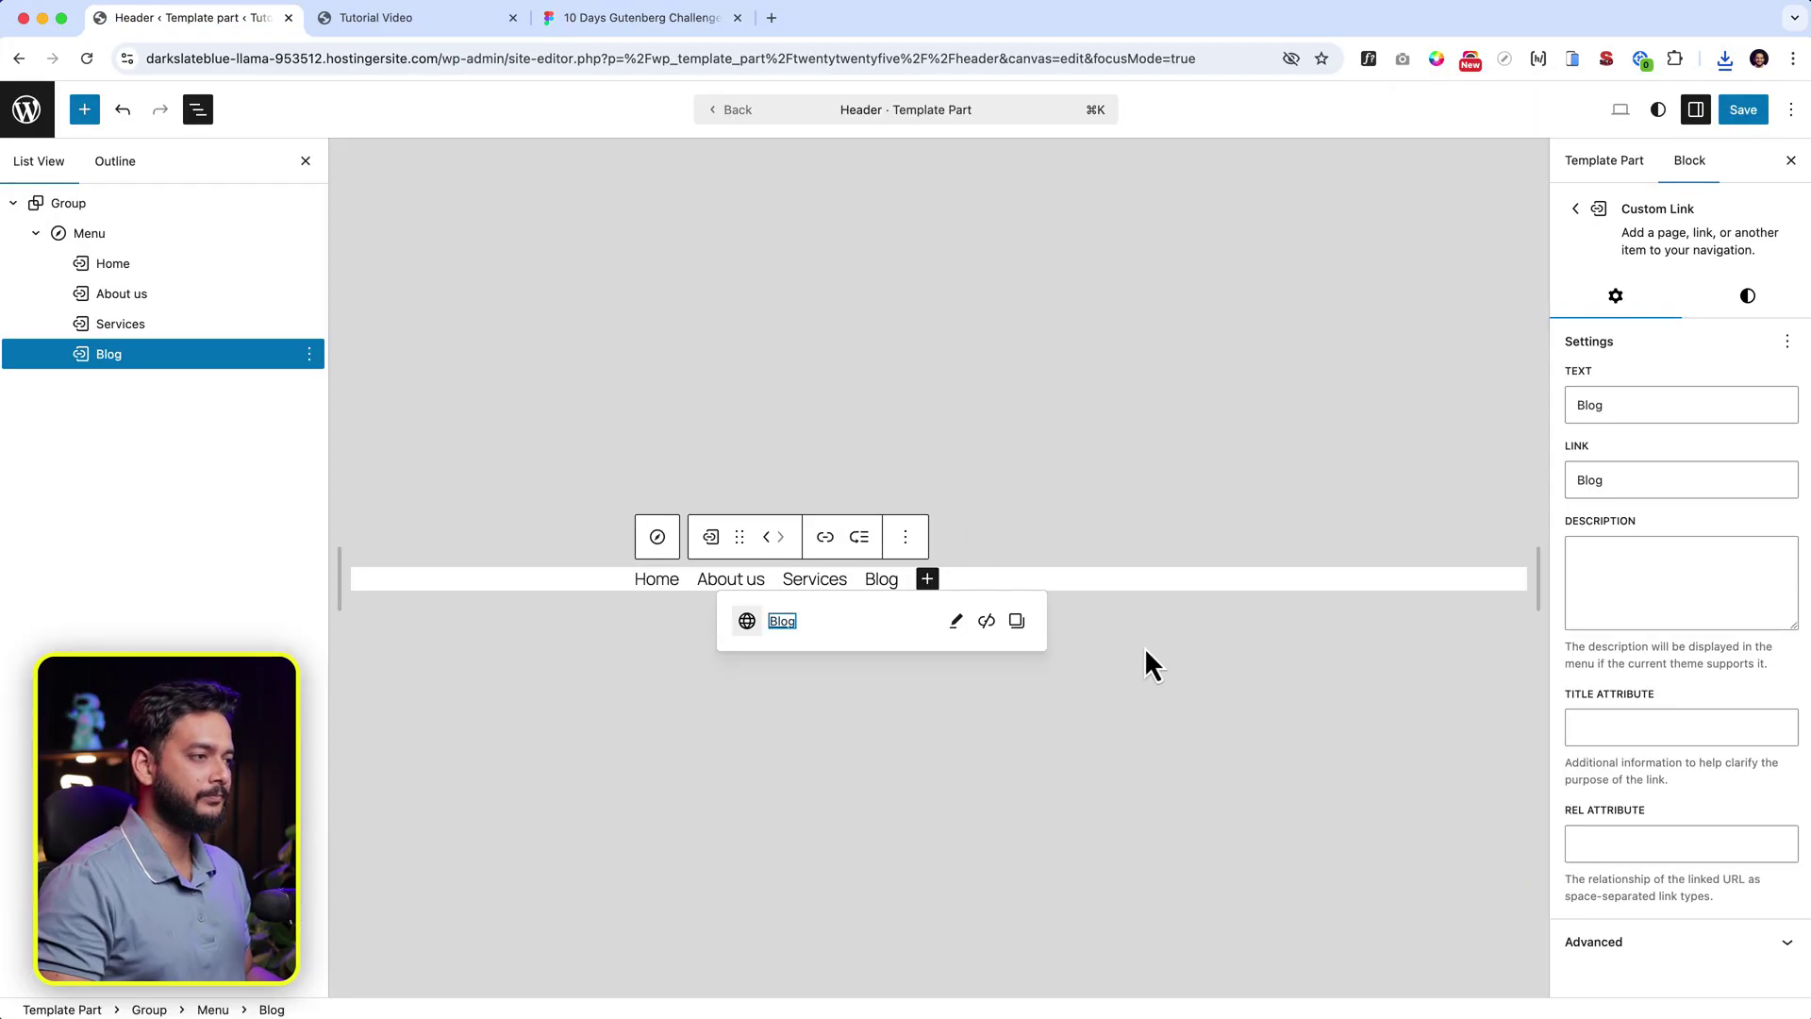
# Step: Insert a Site Logo block and upload Besnik-logo.png from downloads as the logo
pyautogui.click(1010, 590)
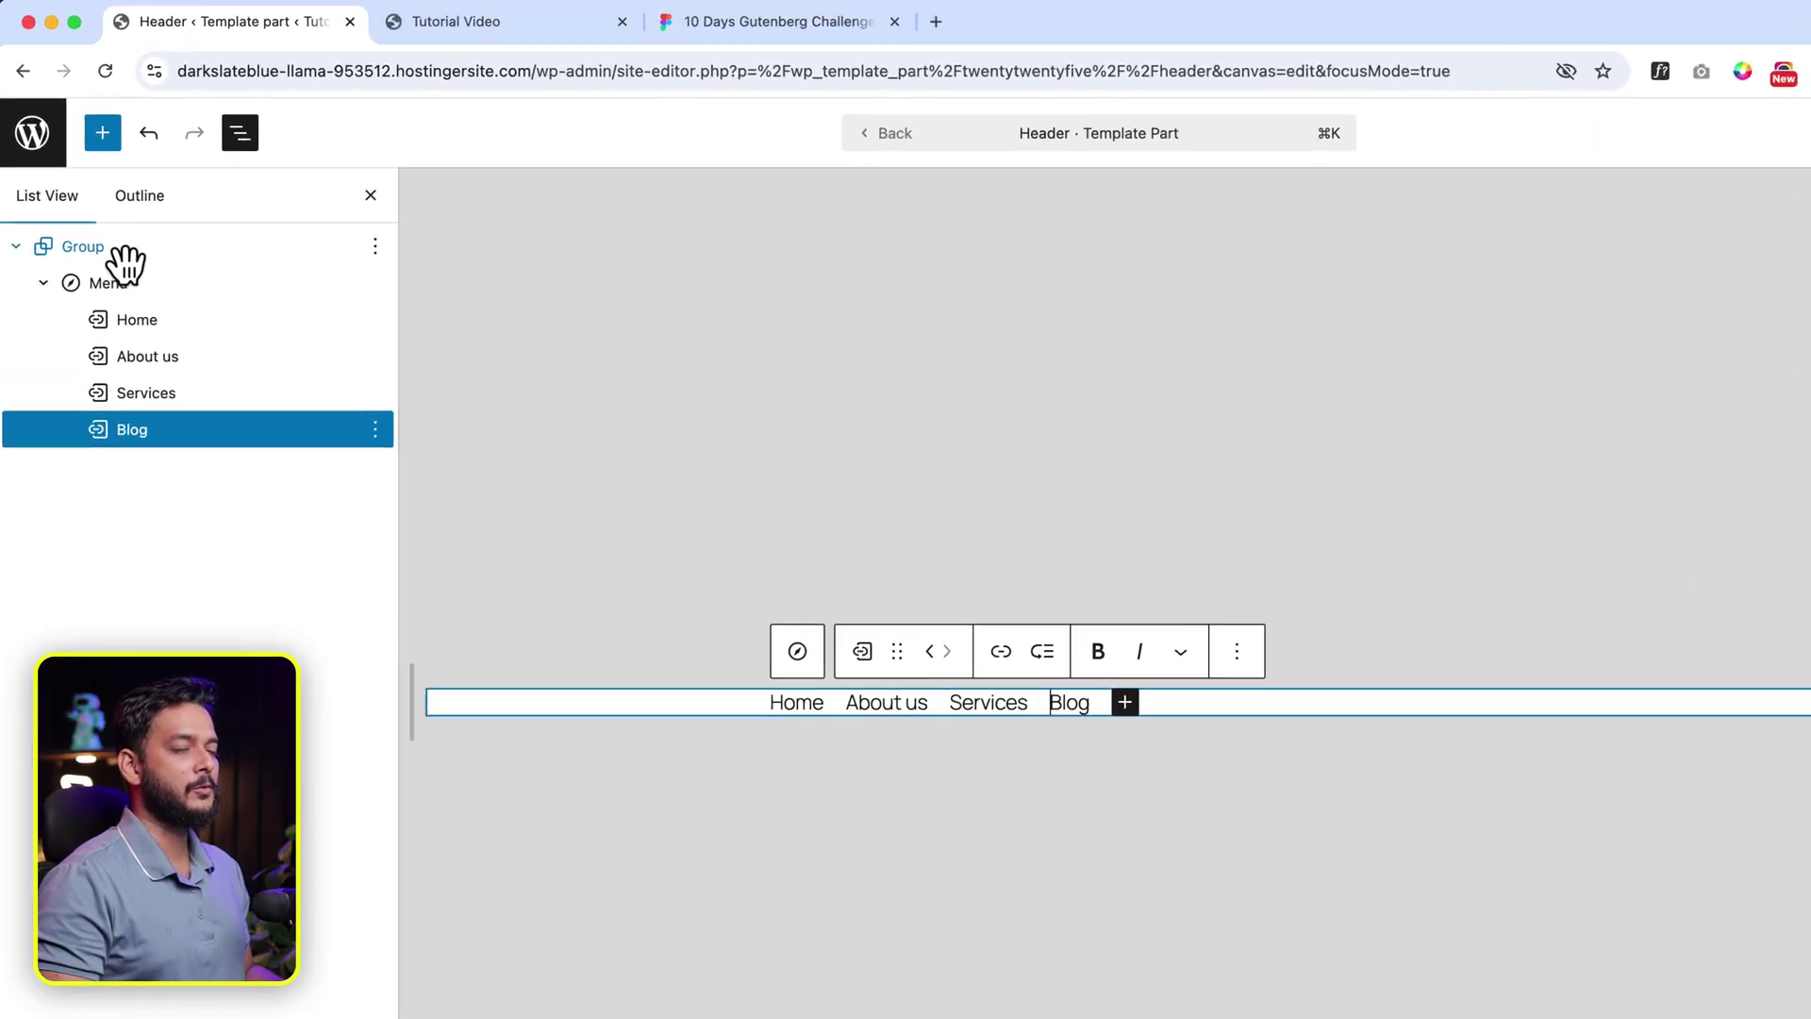
pyautogui.click(123, 251)
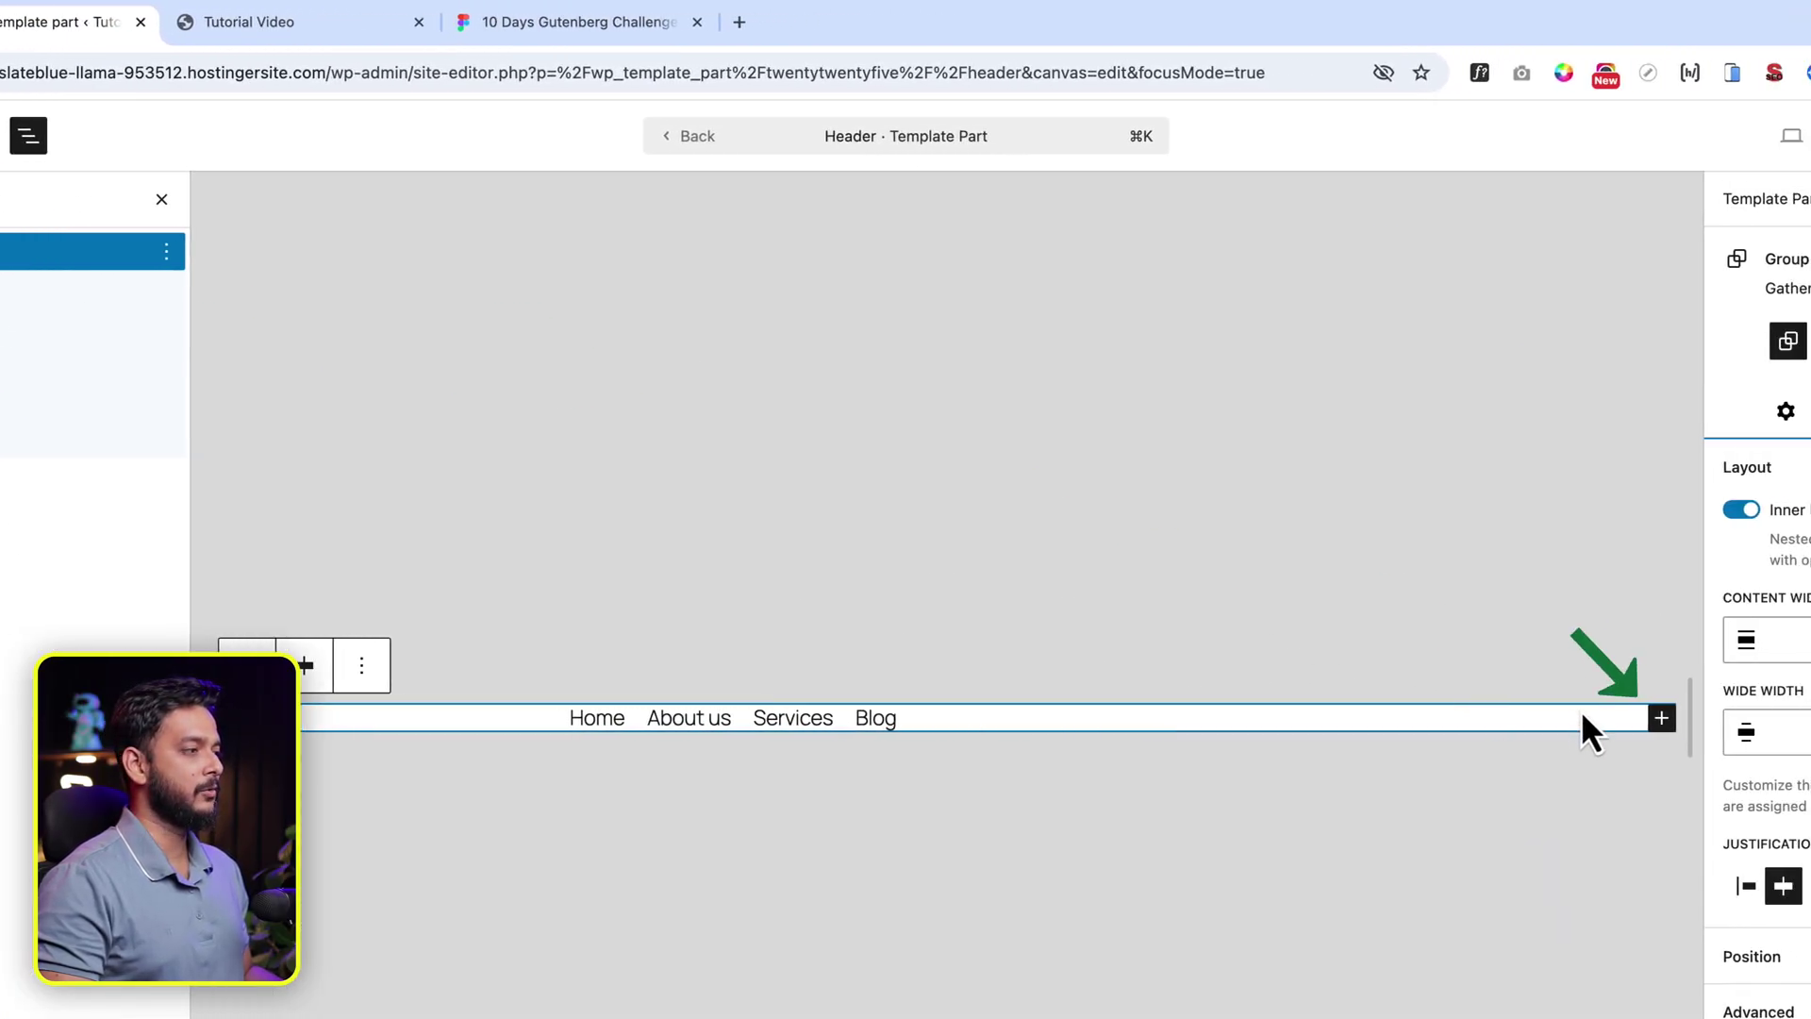
pyautogui.click(1663, 721)
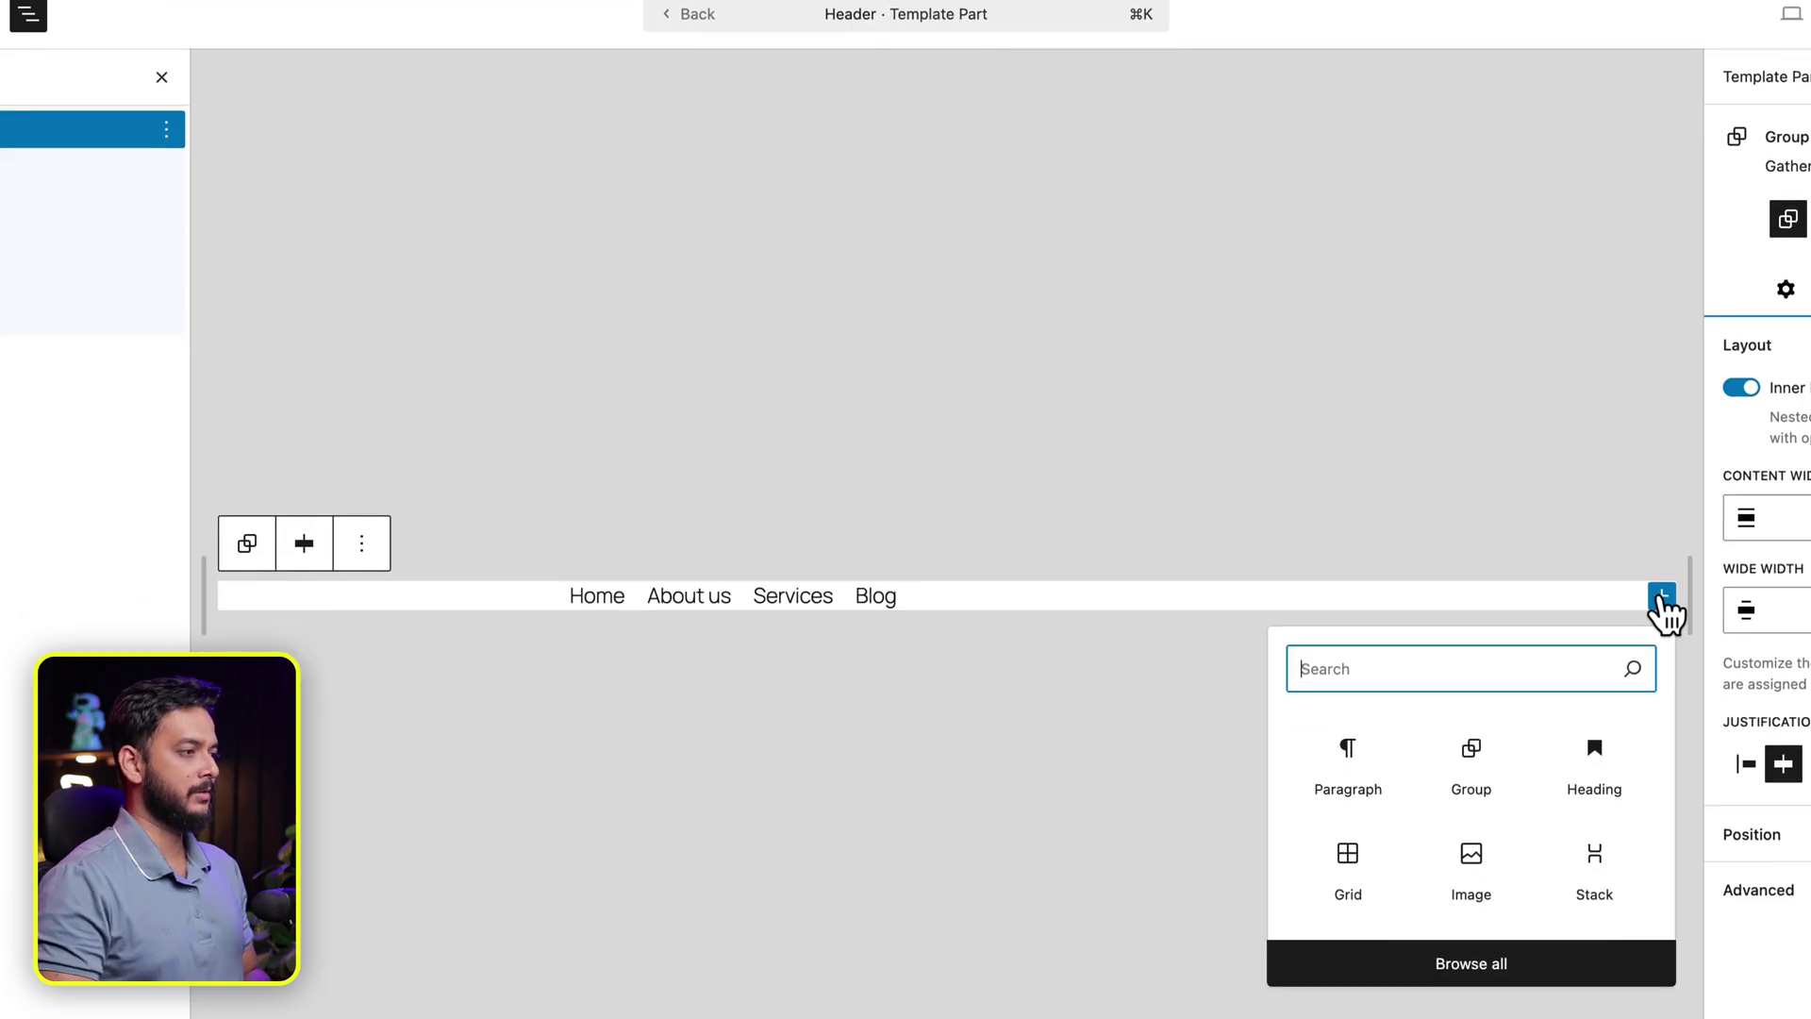
pyautogui.write('logo')
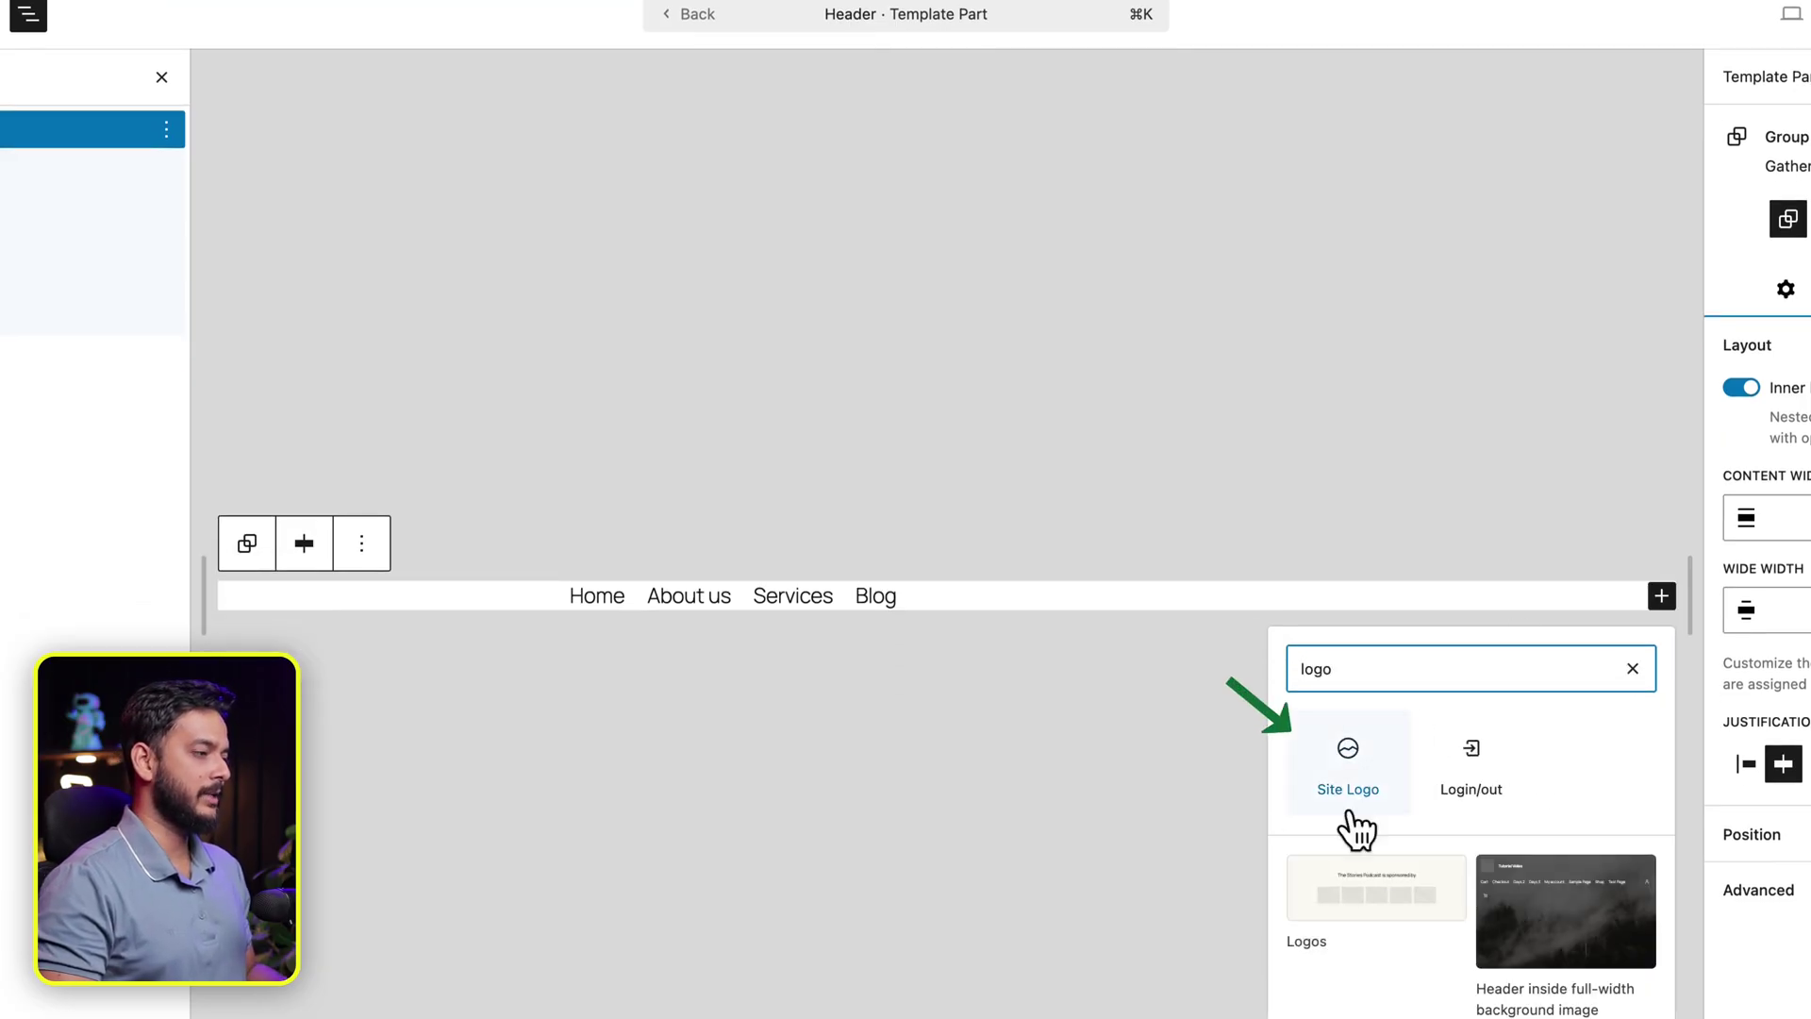
pyautogui.click(1349, 769)
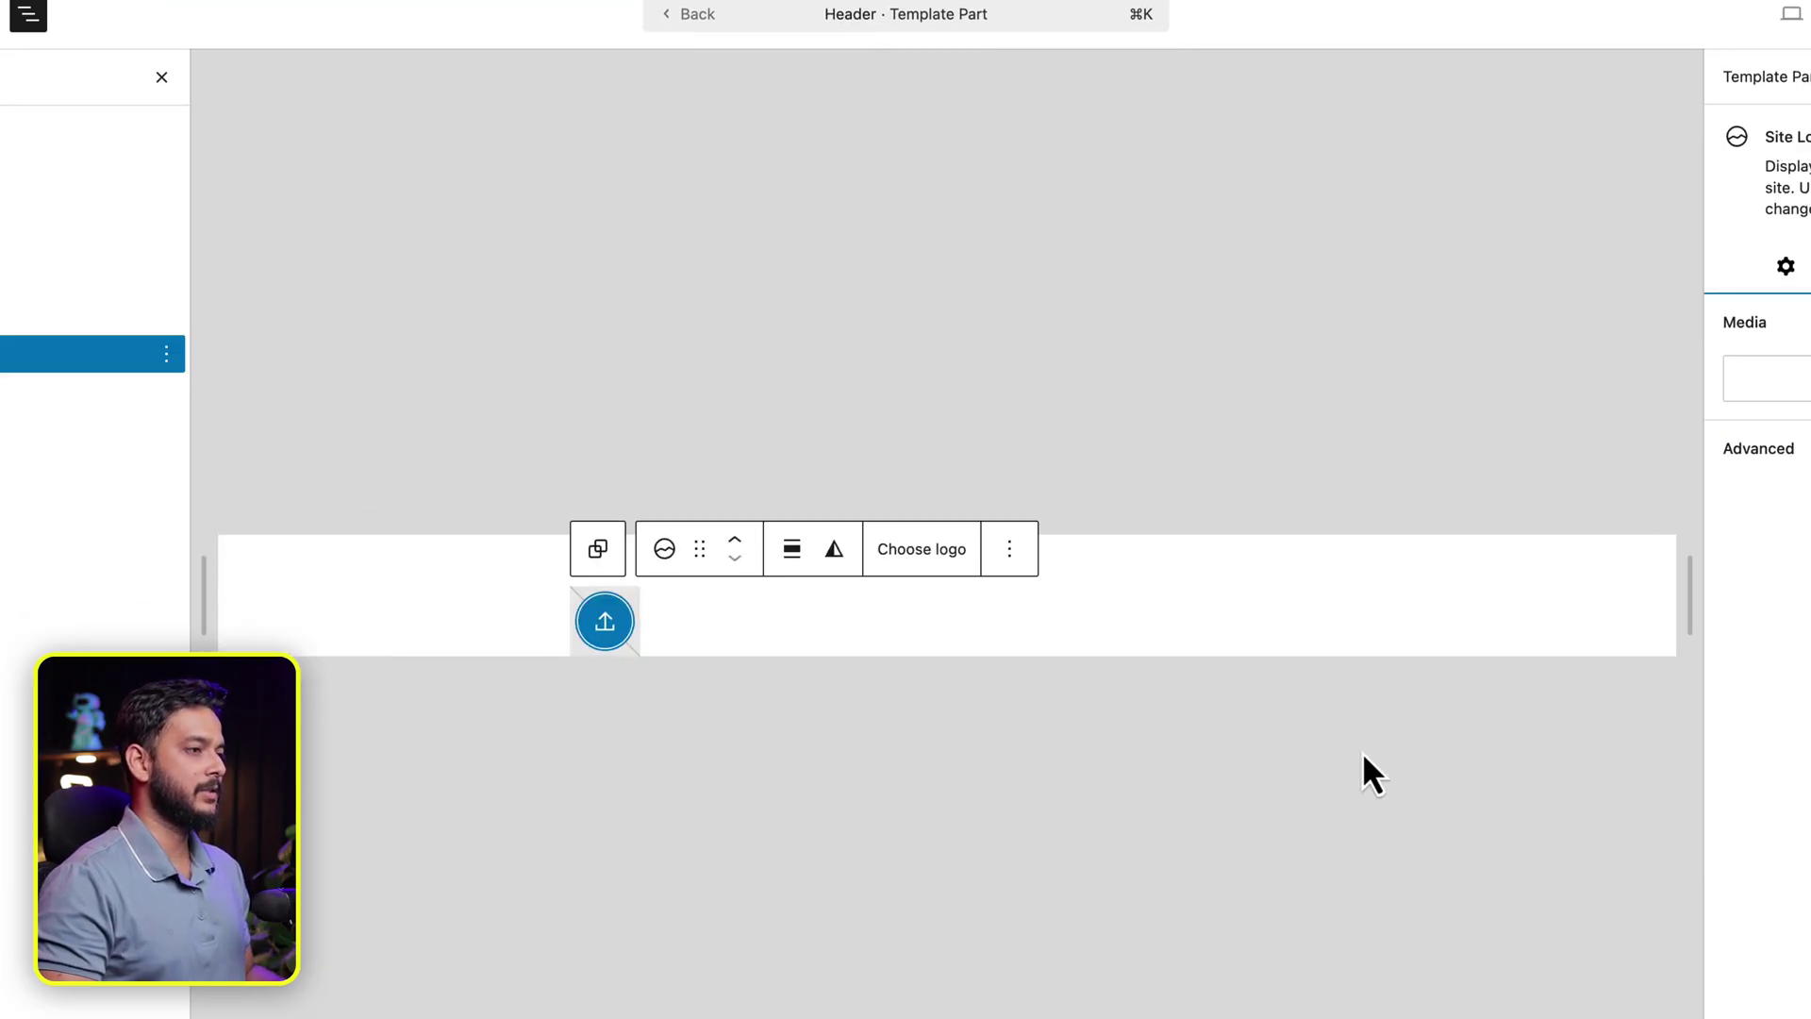
pyautogui.click(887, 568)
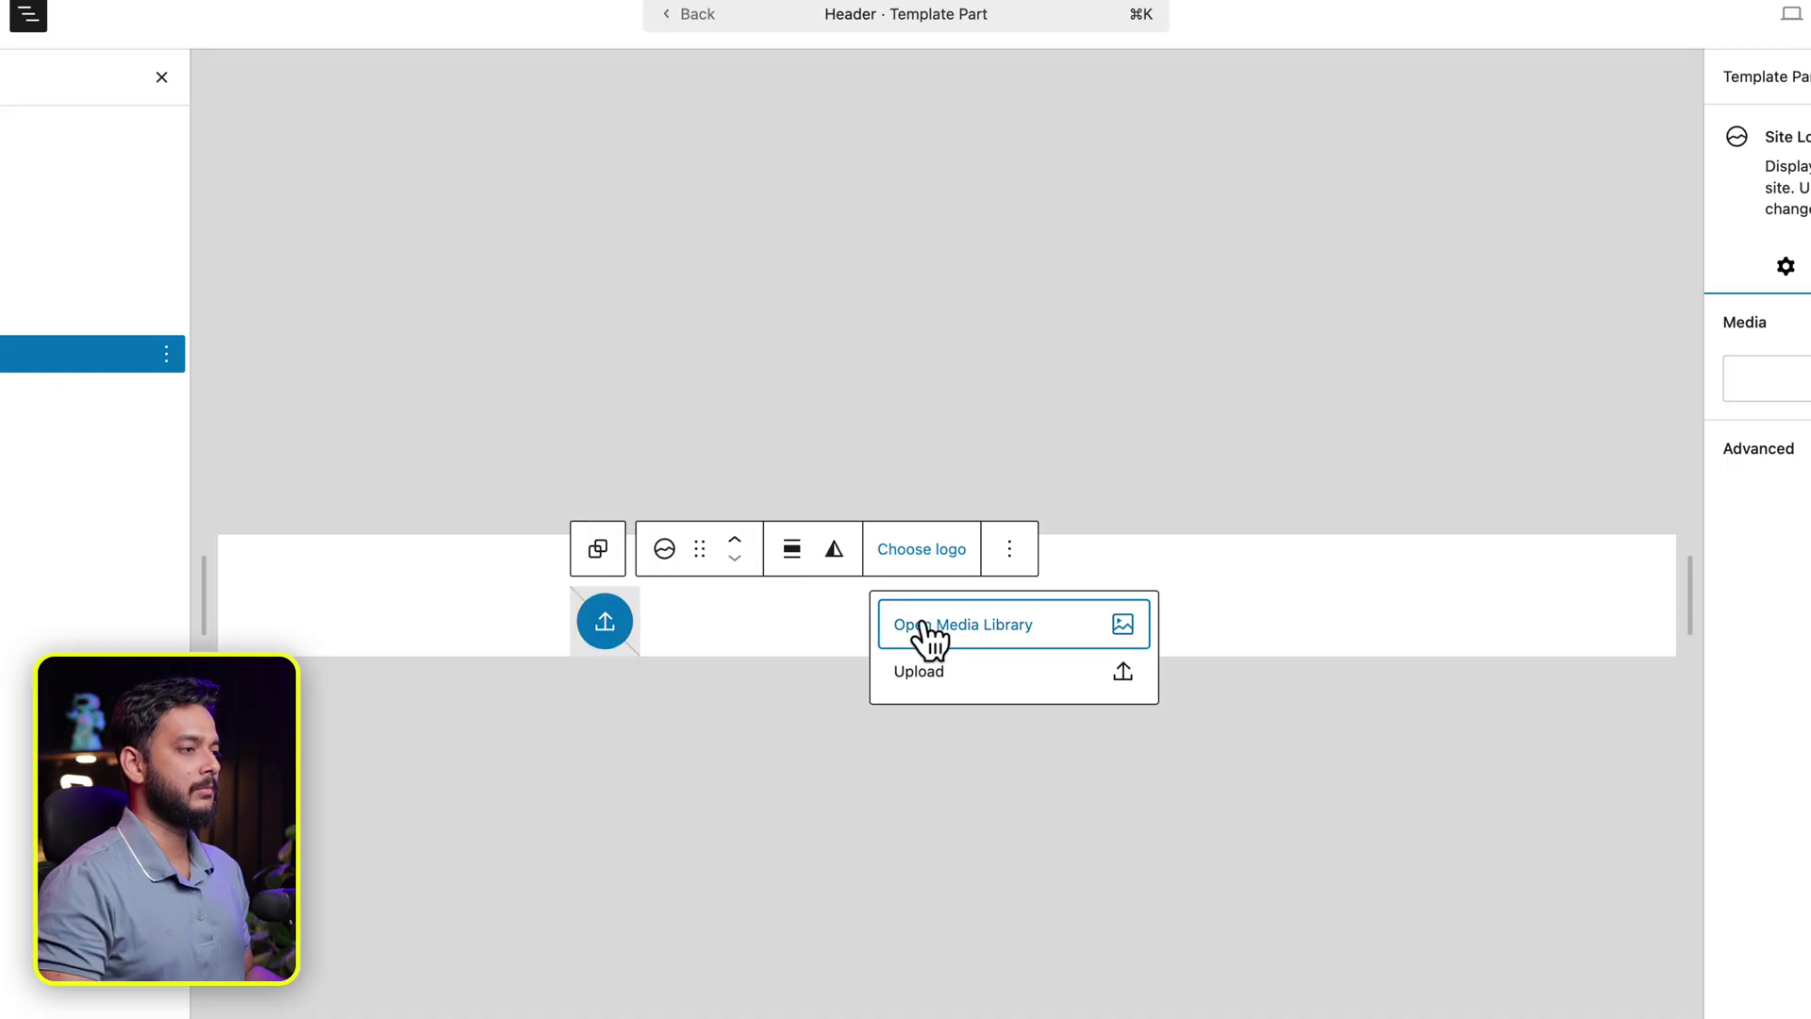
pyautogui.click(1006, 626)
pyautogui.click(1725, 58)
pyautogui.moveTo(1584, 142); pyautogui.dragTo(1021, 467)
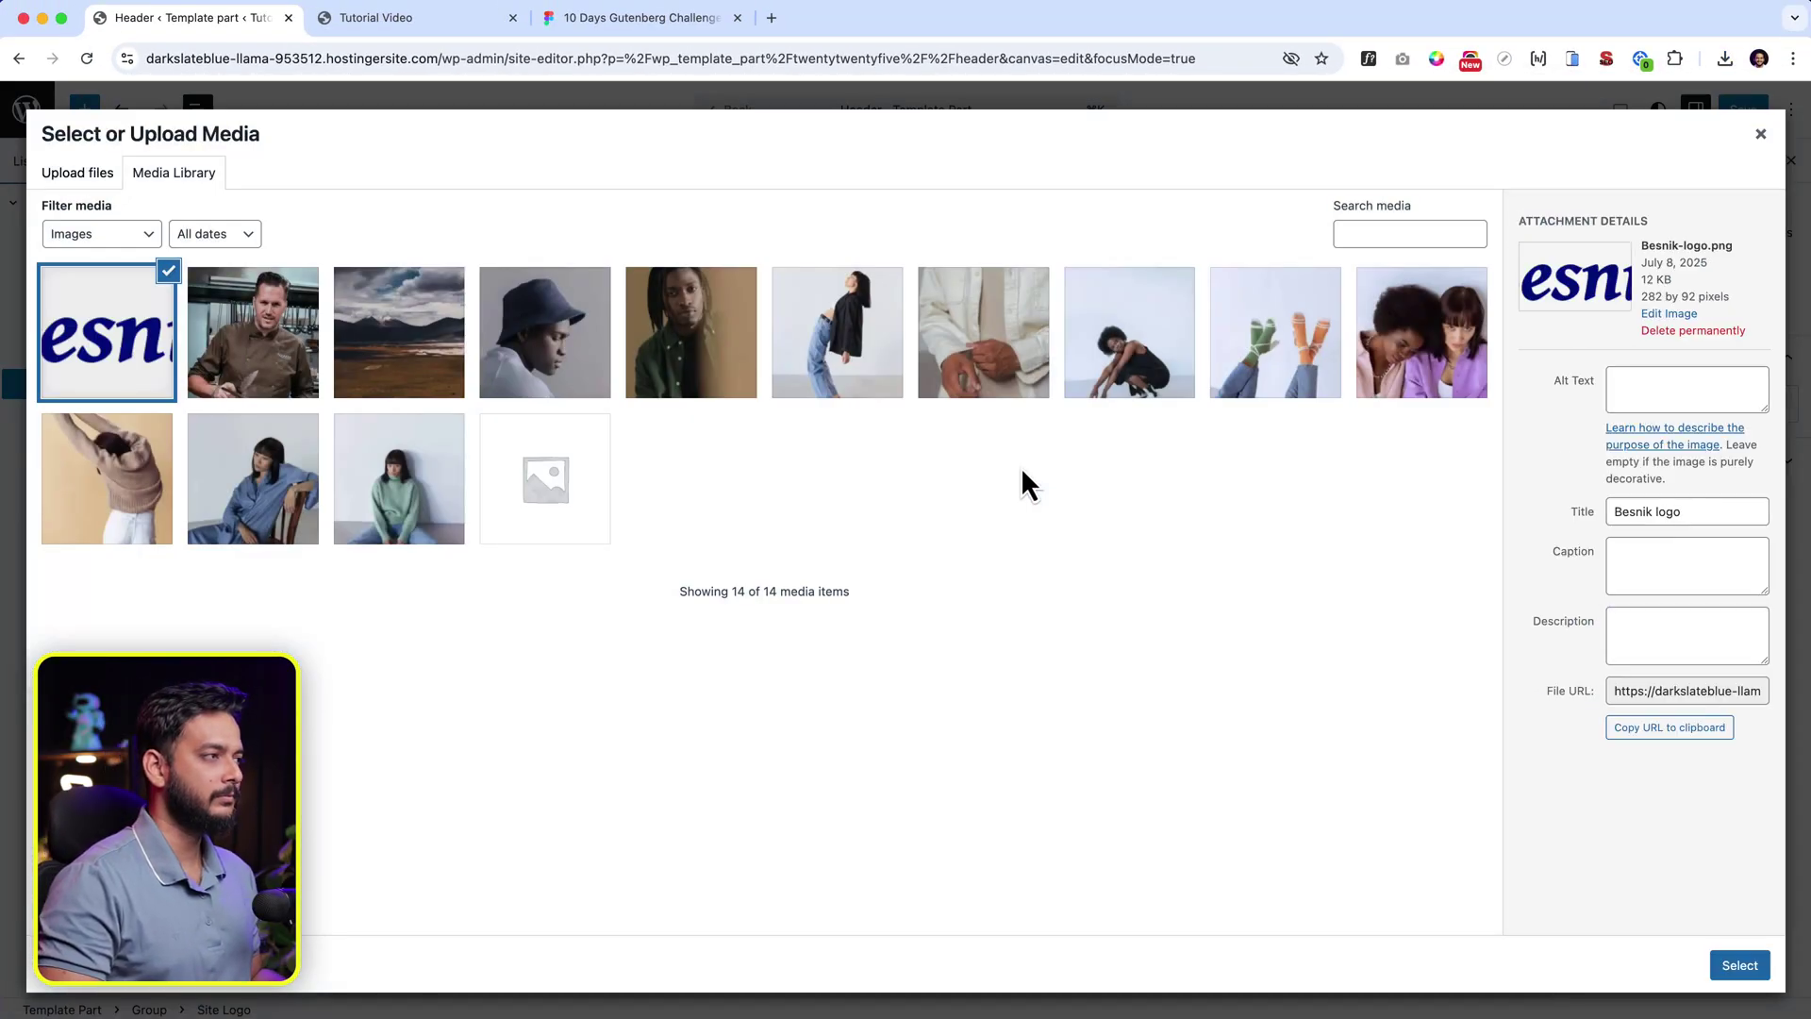
pyautogui.click(1743, 967)
# Step: Widen the Besnik logo block to about 180 pixels
pyautogui.click(1111, 590)
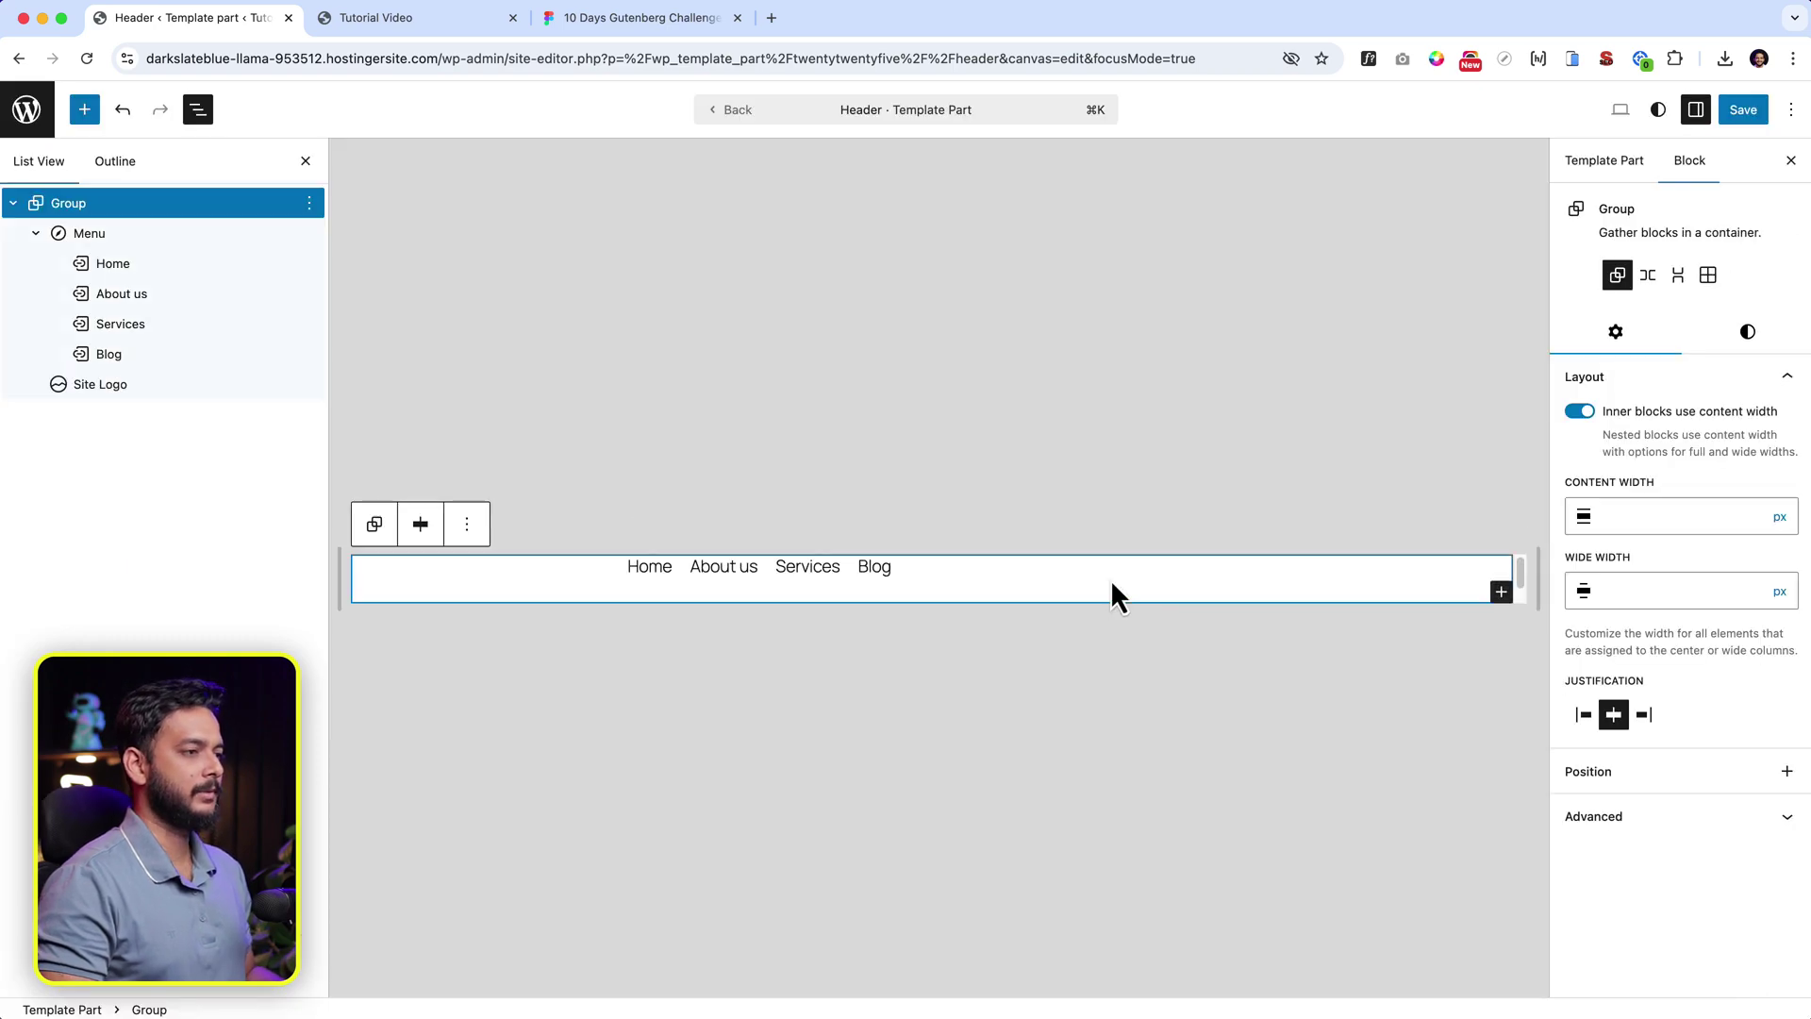
pyautogui.click(642, 604)
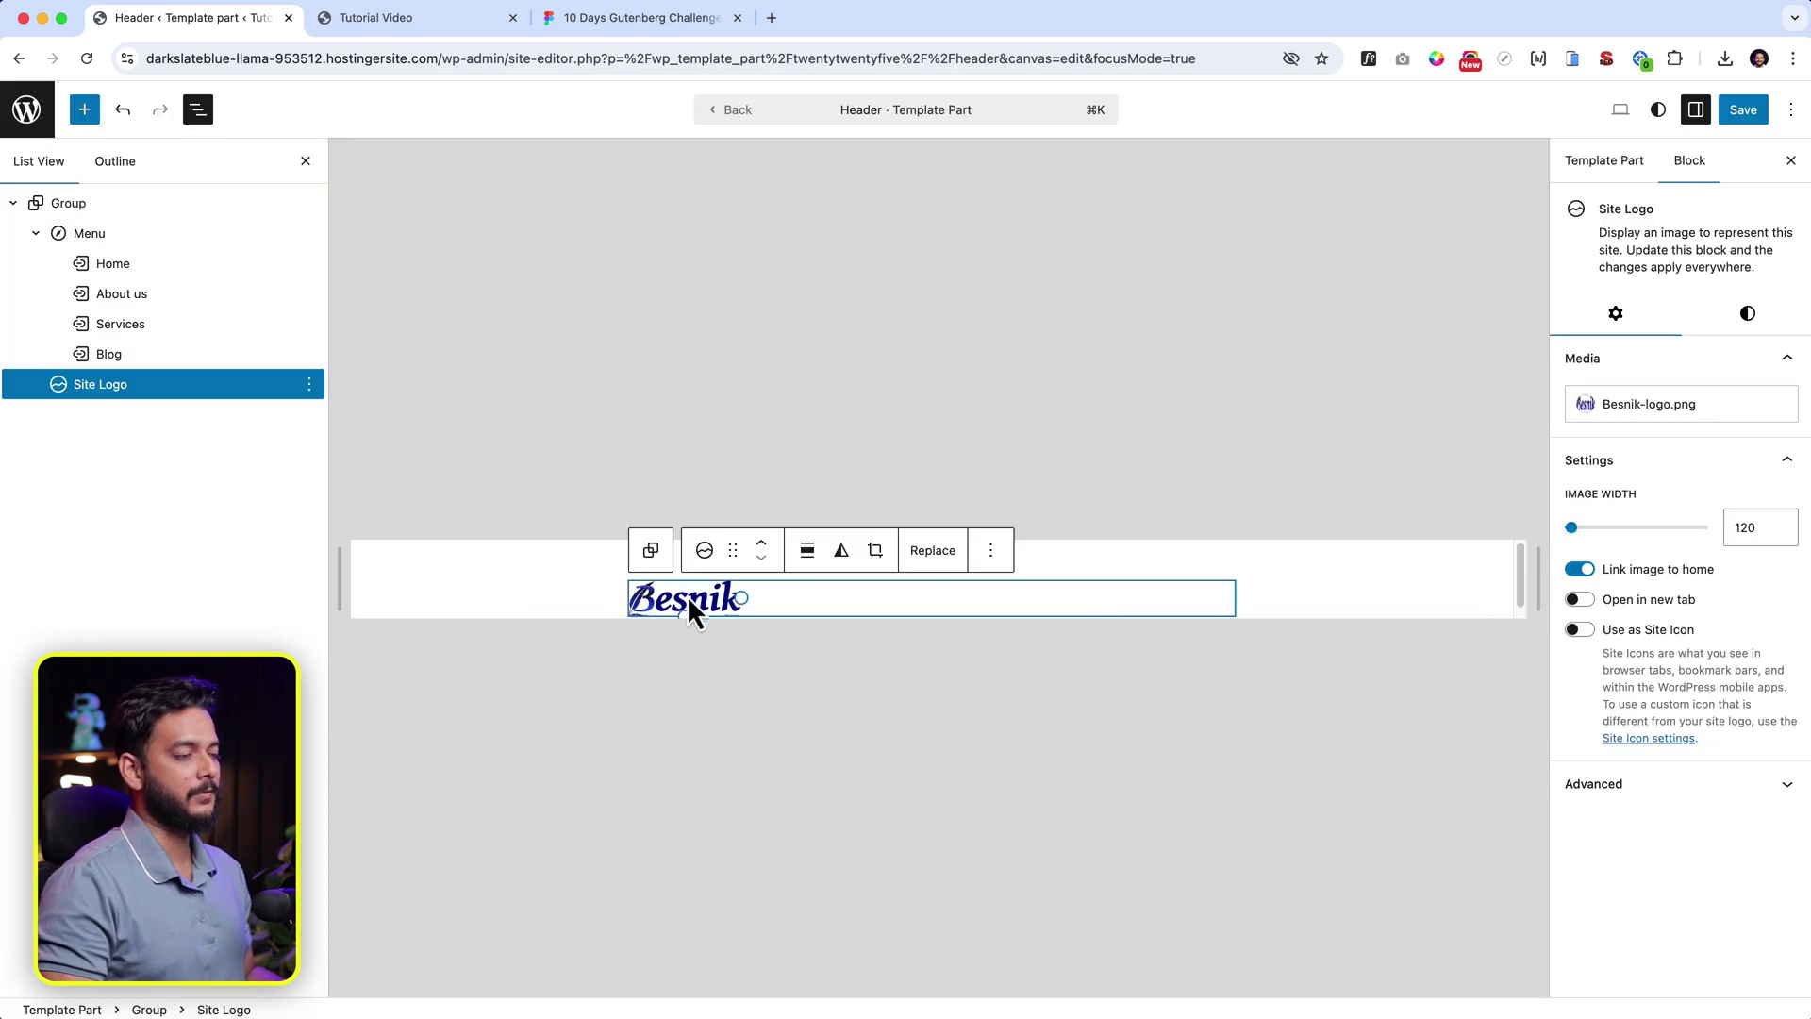
pyautogui.moveTo(755, 598); pyautogui.dragTo(796, 599)
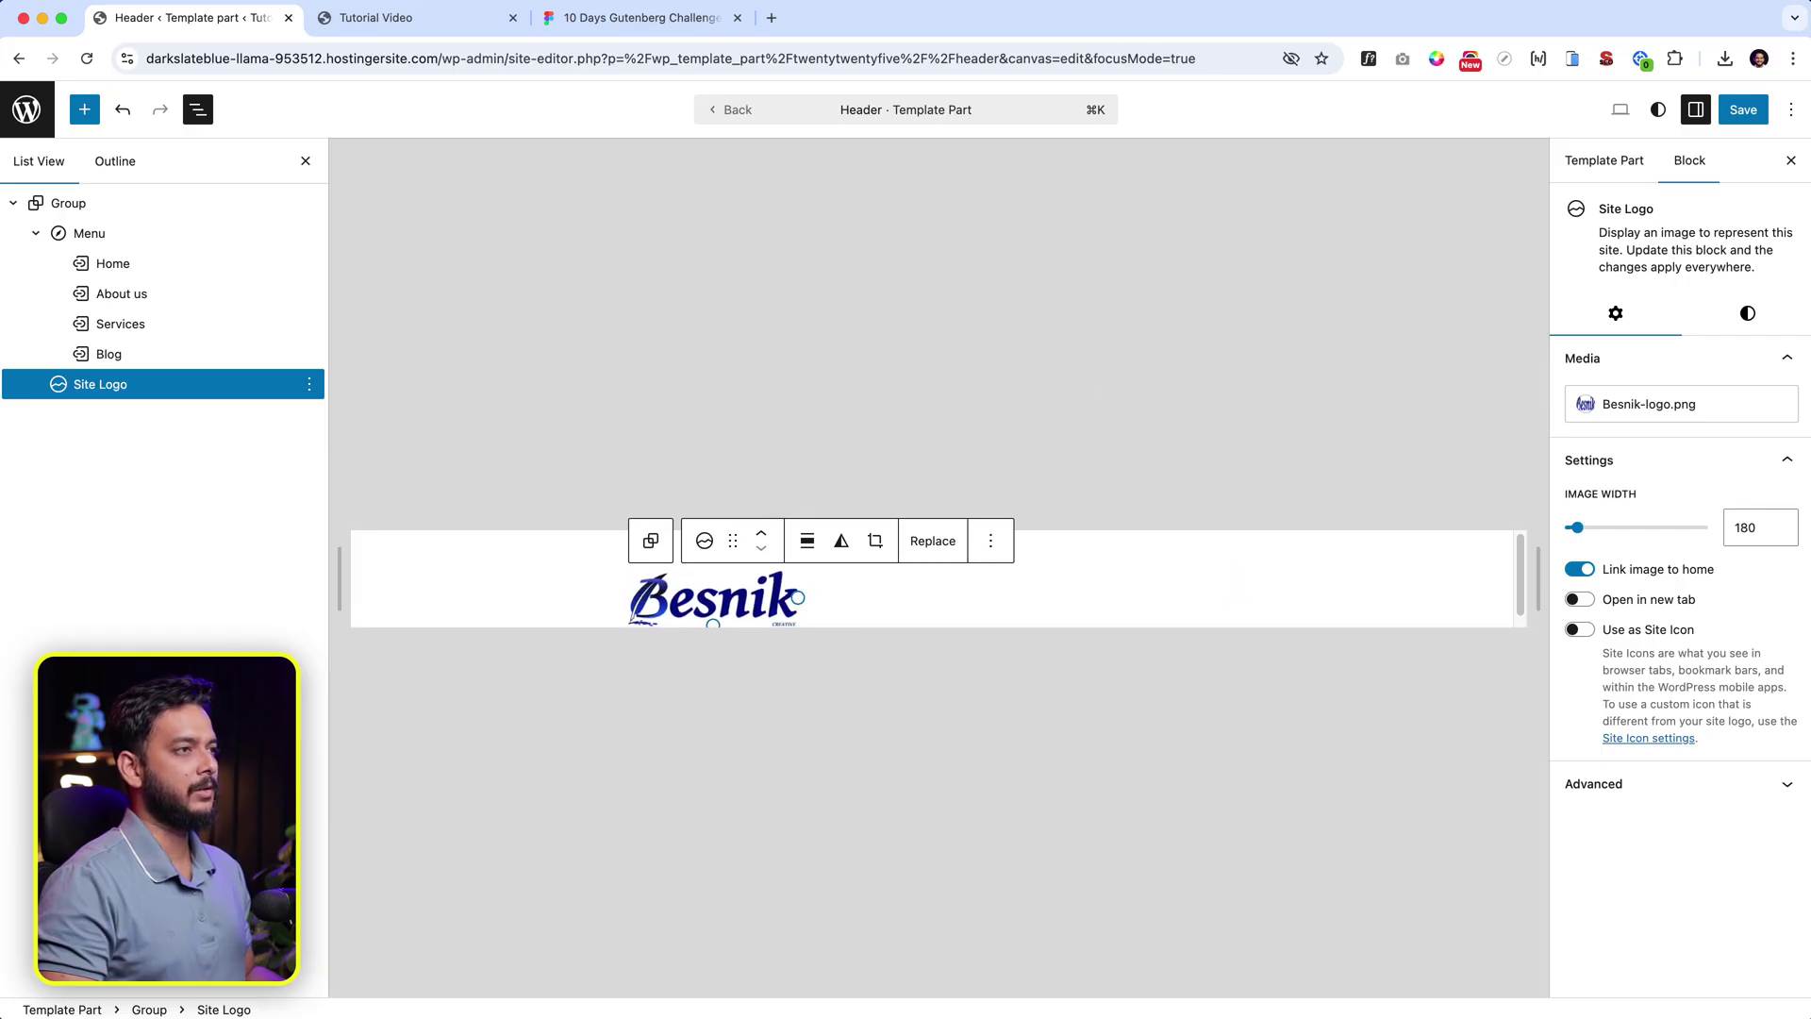
pyautogui.click(594, 19)
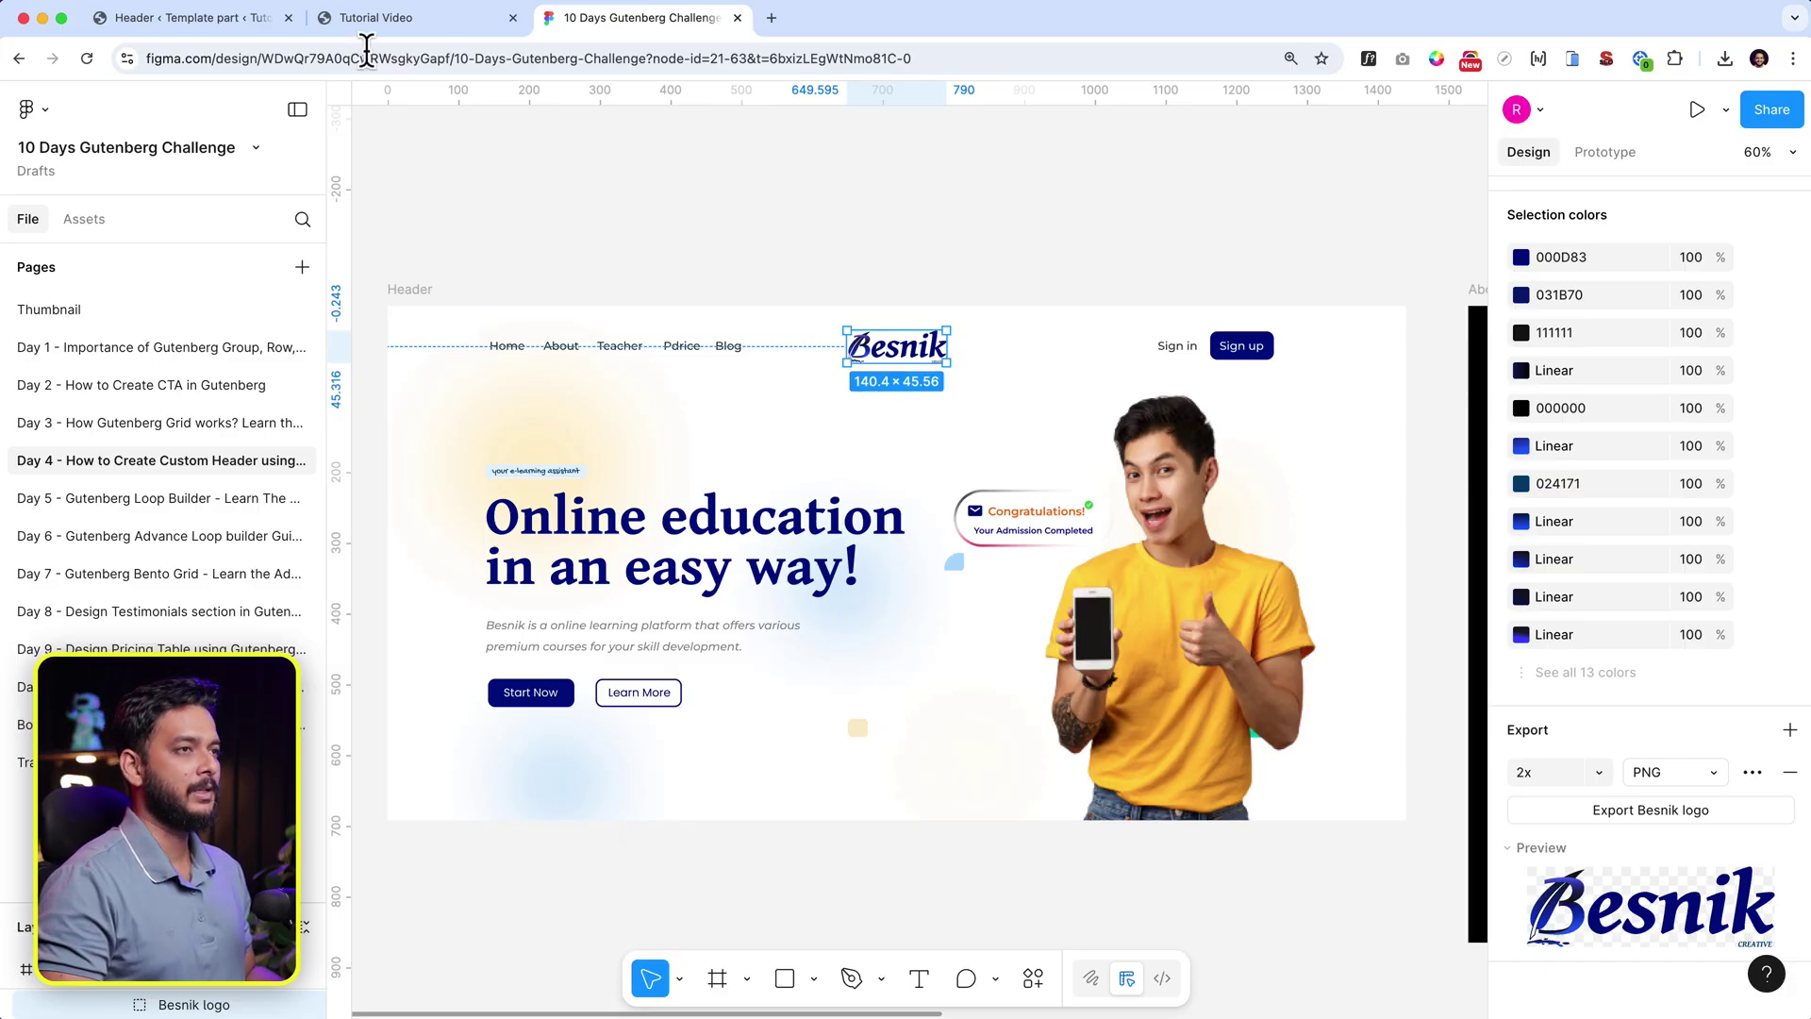
pyautogui.click(266, 19)
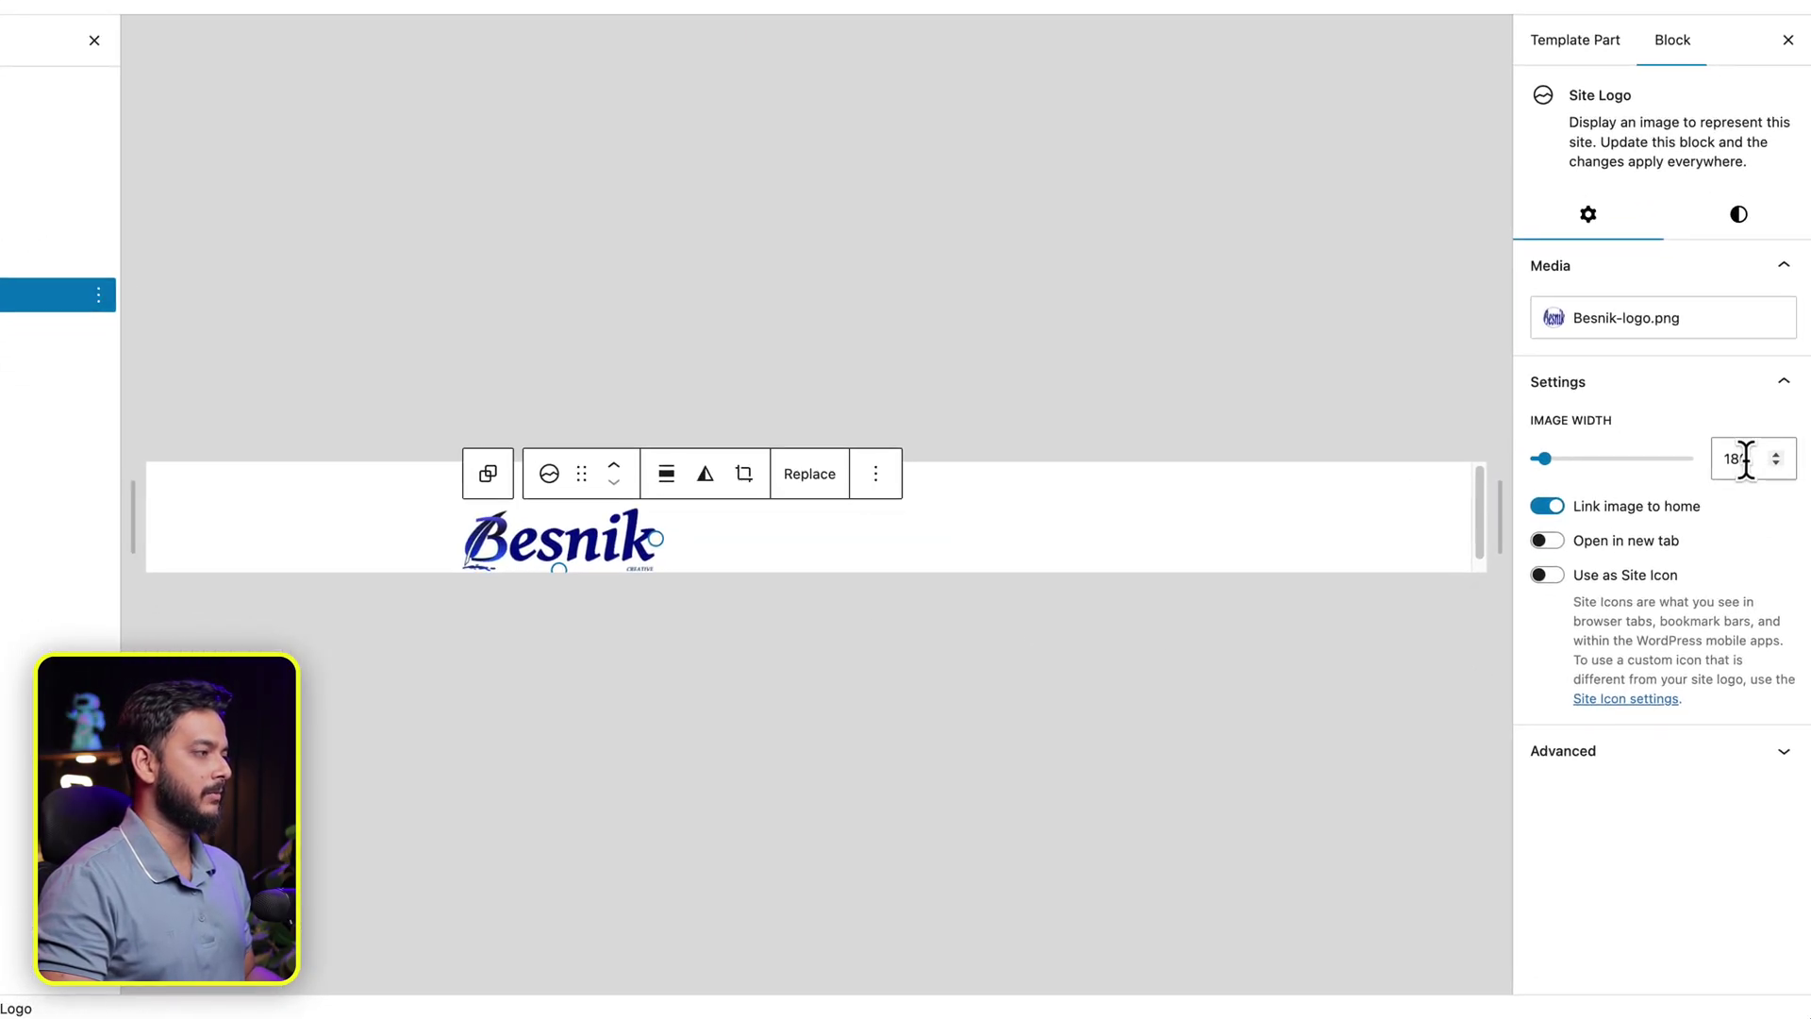
pyautogui.press('BackSpace')
pyautogui.write('5')
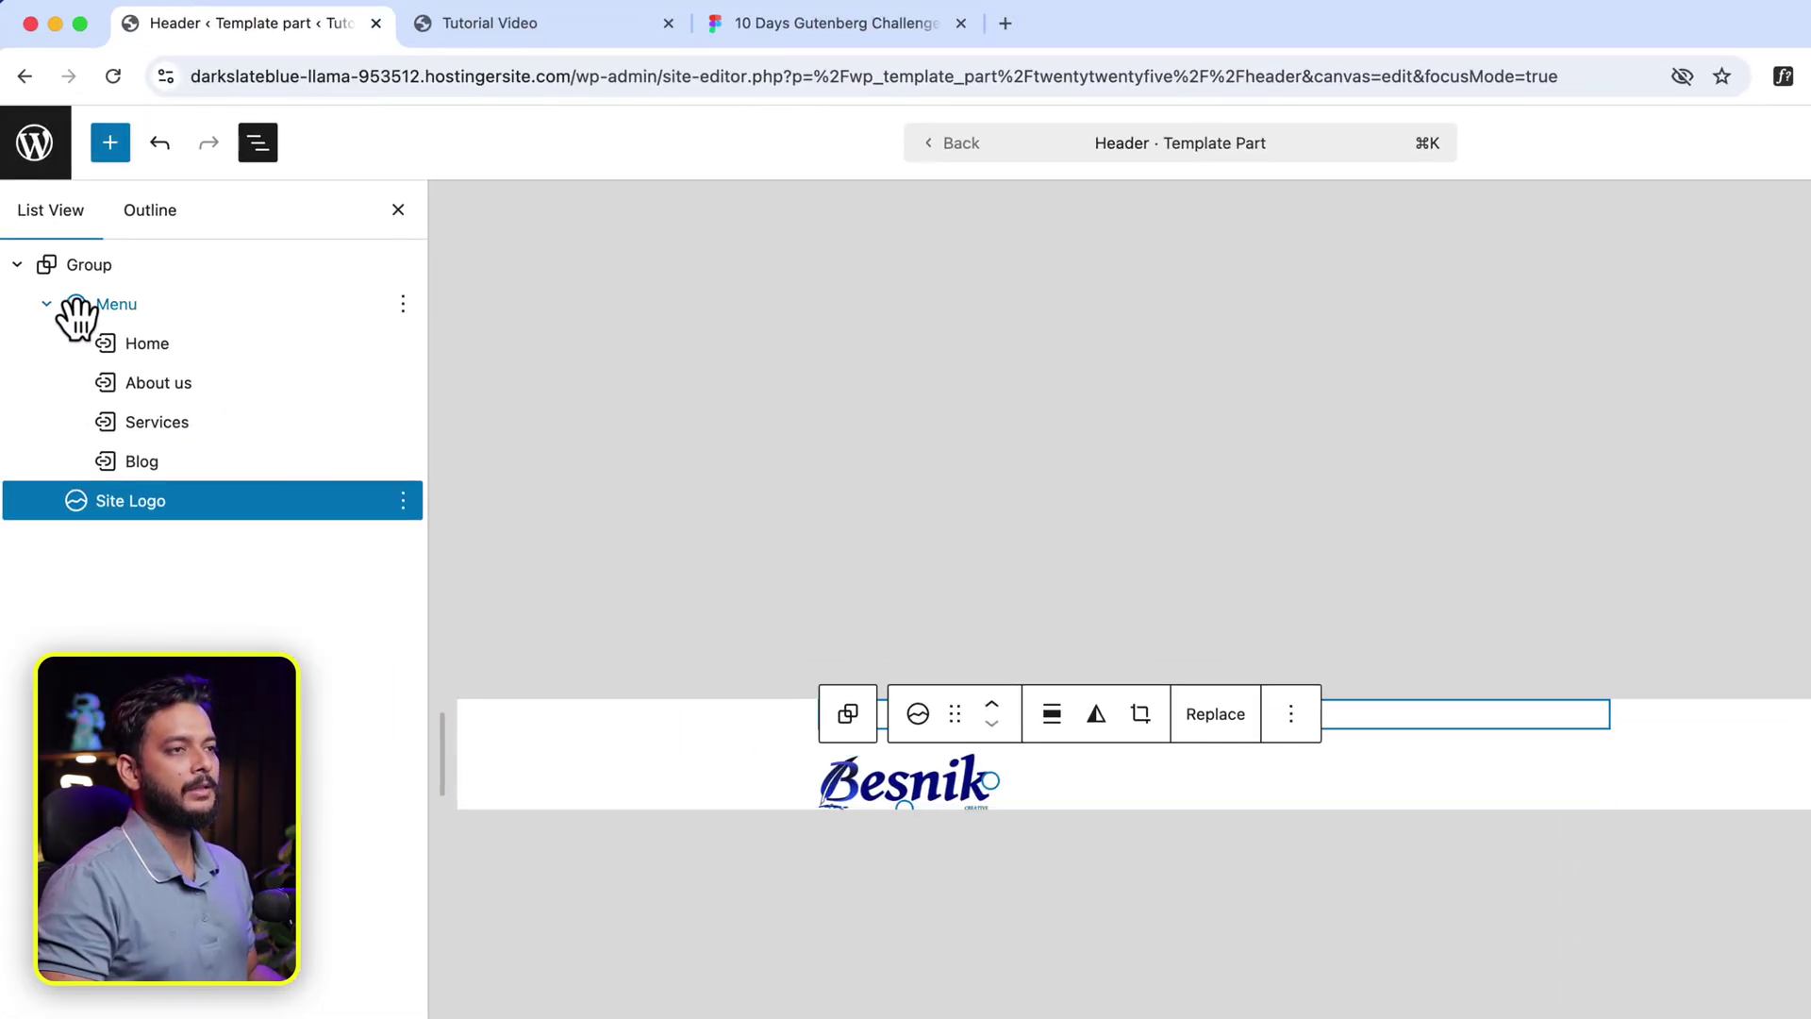
pyautogui.click(17, 283)
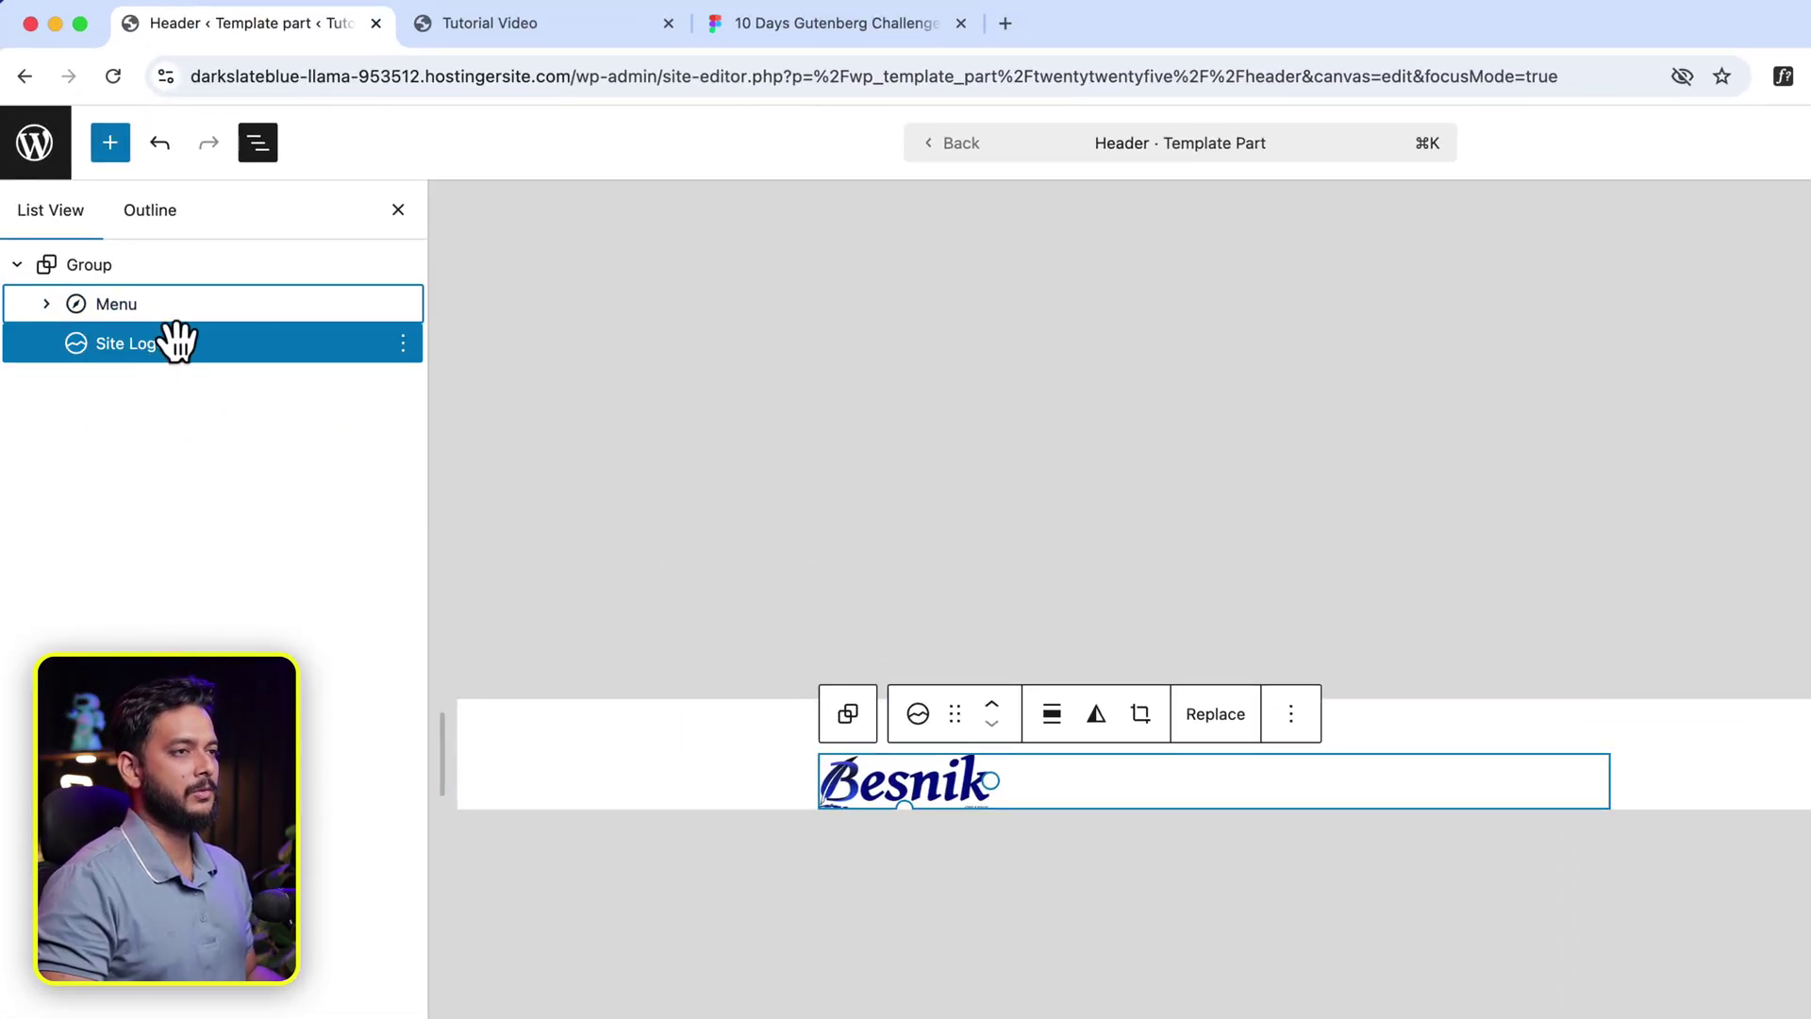
pyautogui.click(188, 404)
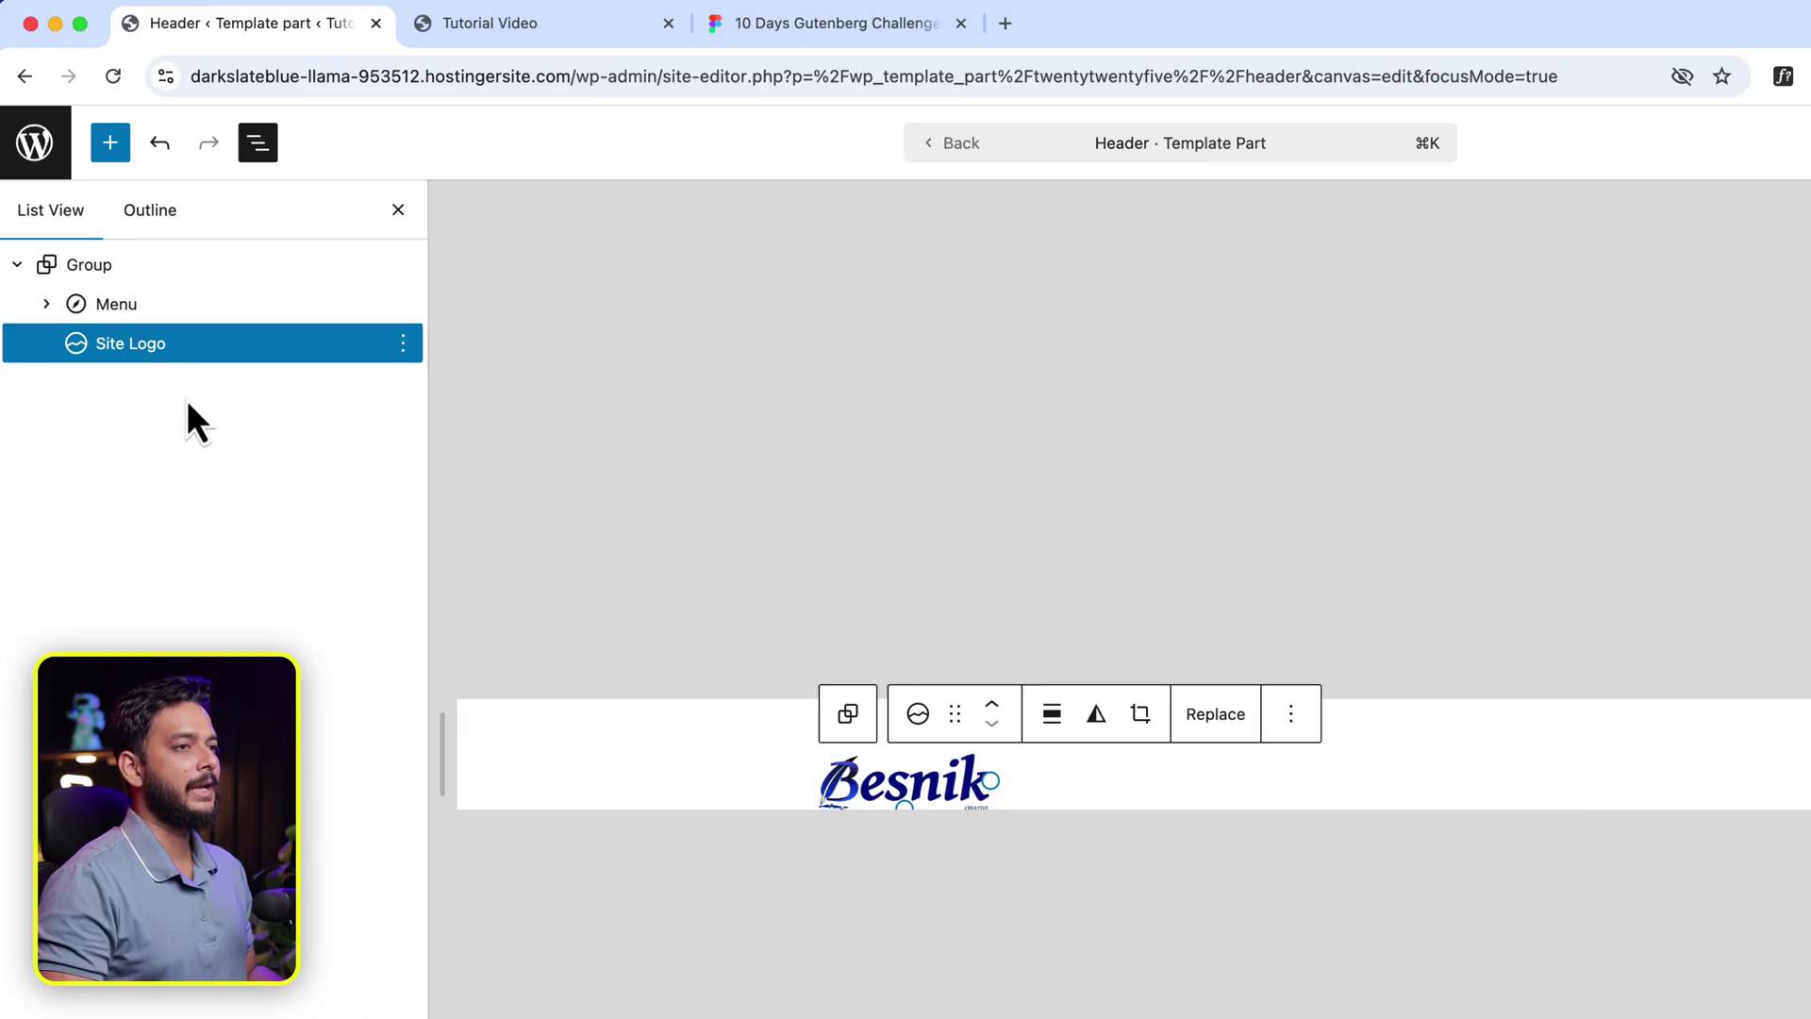
pyautogui.click(849, 23)
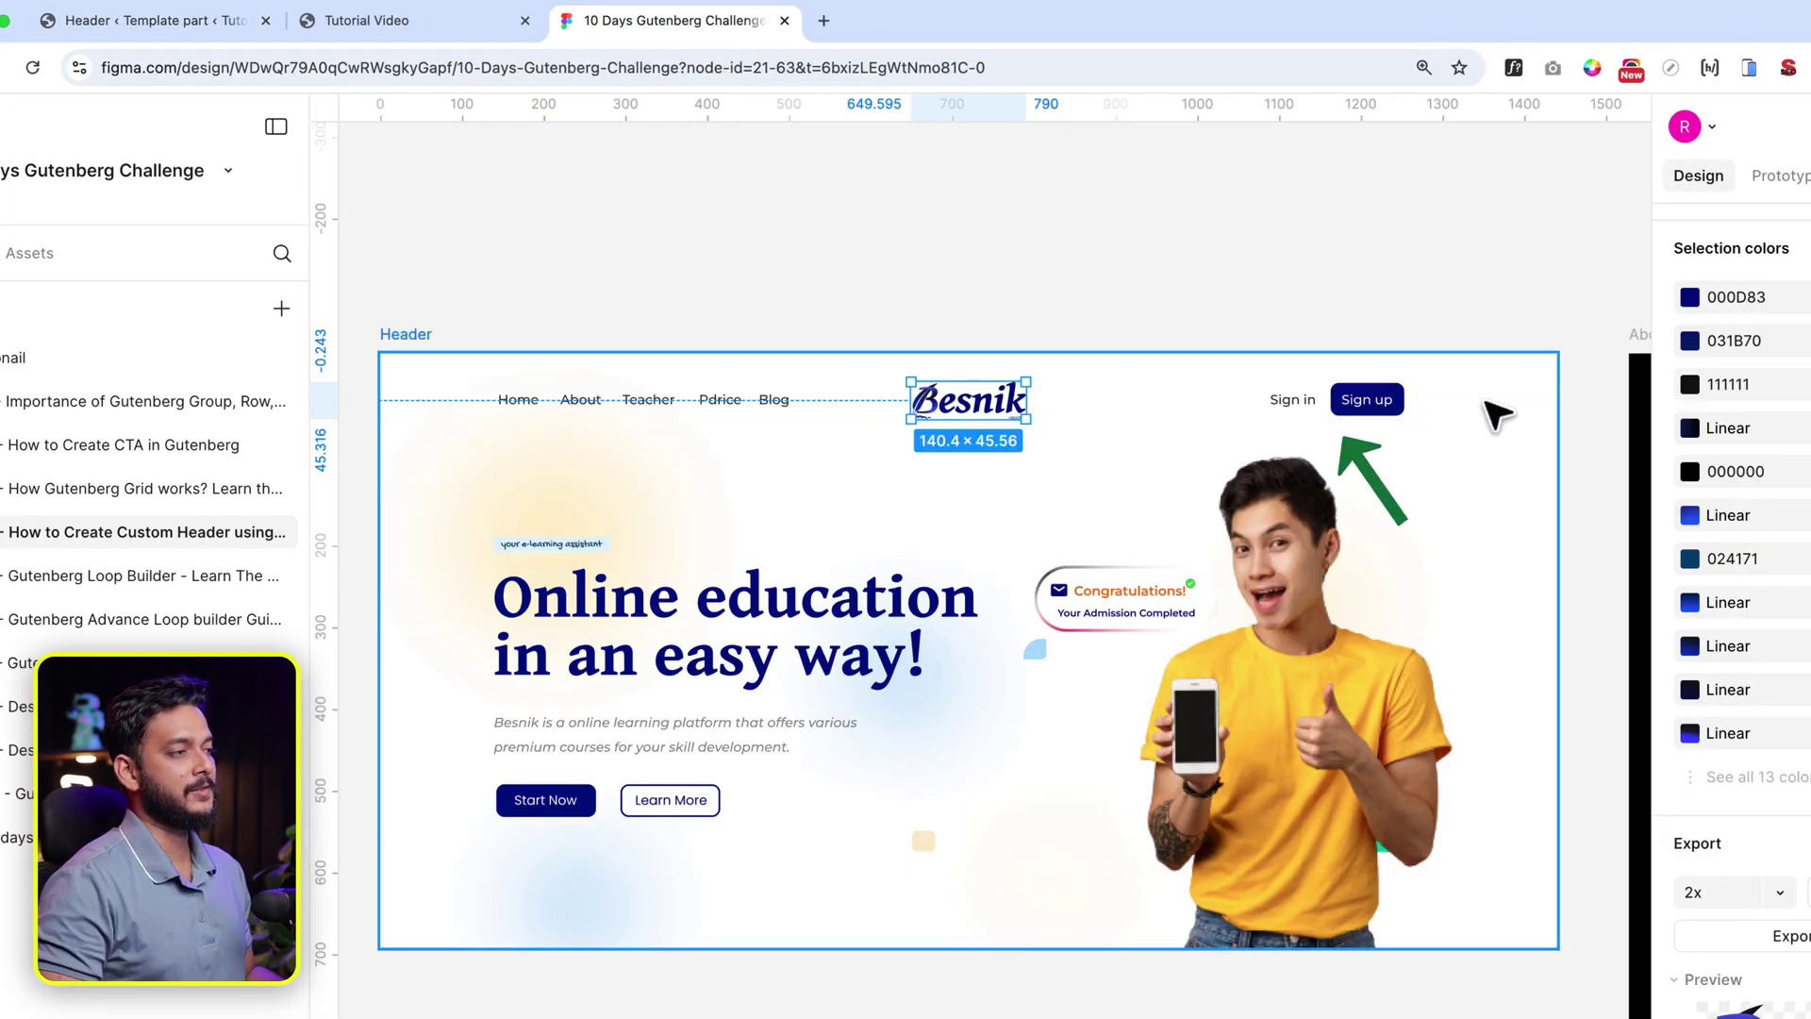
pyautogui.scroll(5, 1490, 415)
pyautogui.doubleClick(1132, 396)
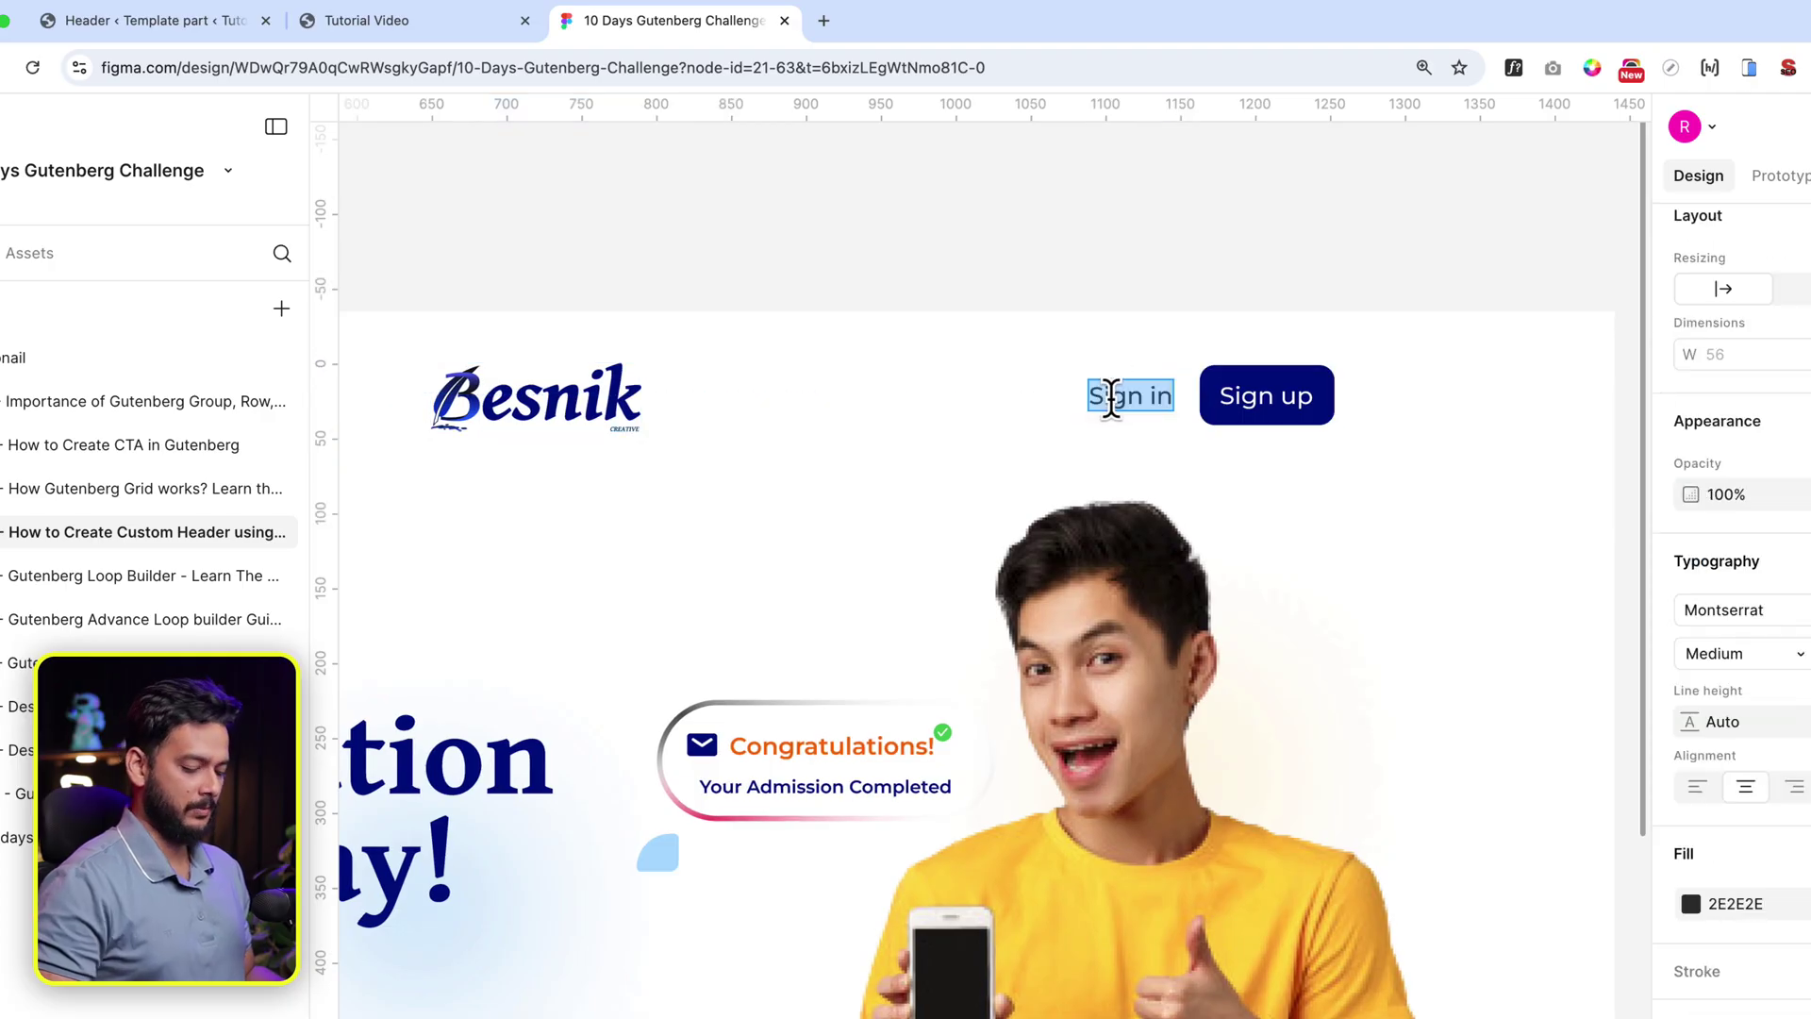
pyautogui.click(227, 30)
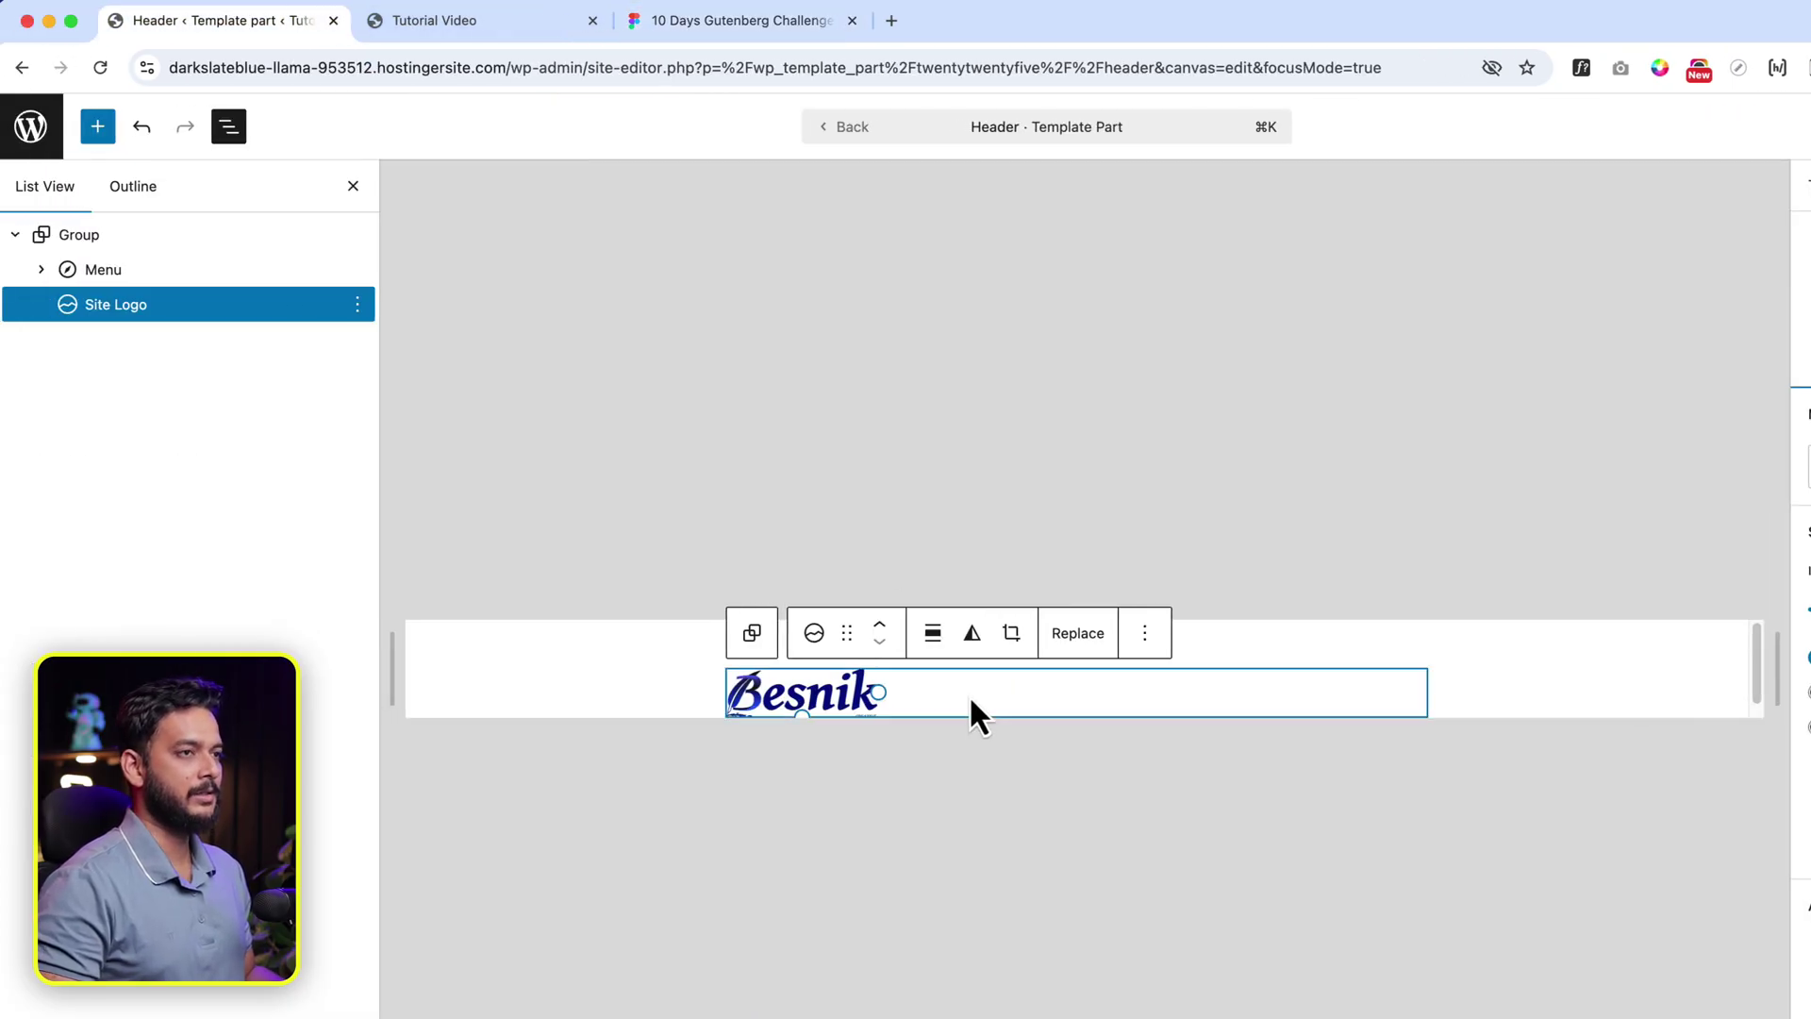
pyautogui.click(190, 247)
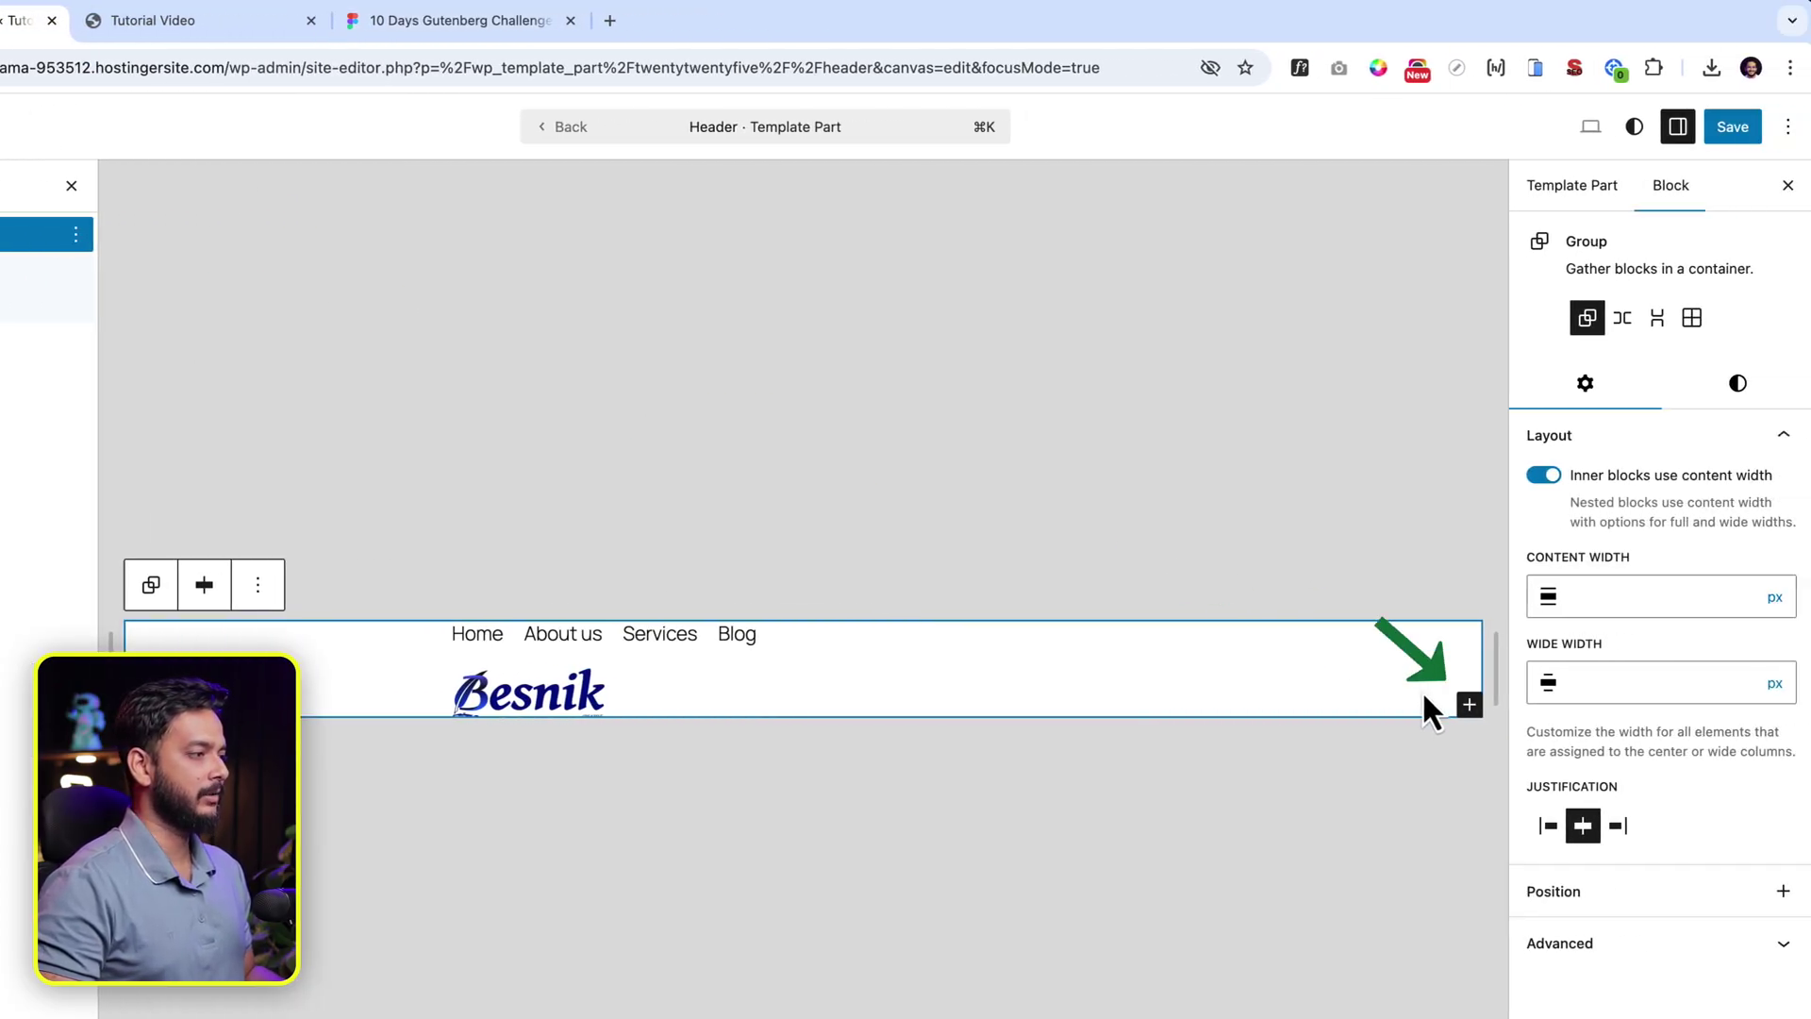
# Step: Insert a Buttons block in the header group with 'Sign in' and 'Sign Up' buttons
pyautogui.click(1751, 705)
pyautogui.write('butt')
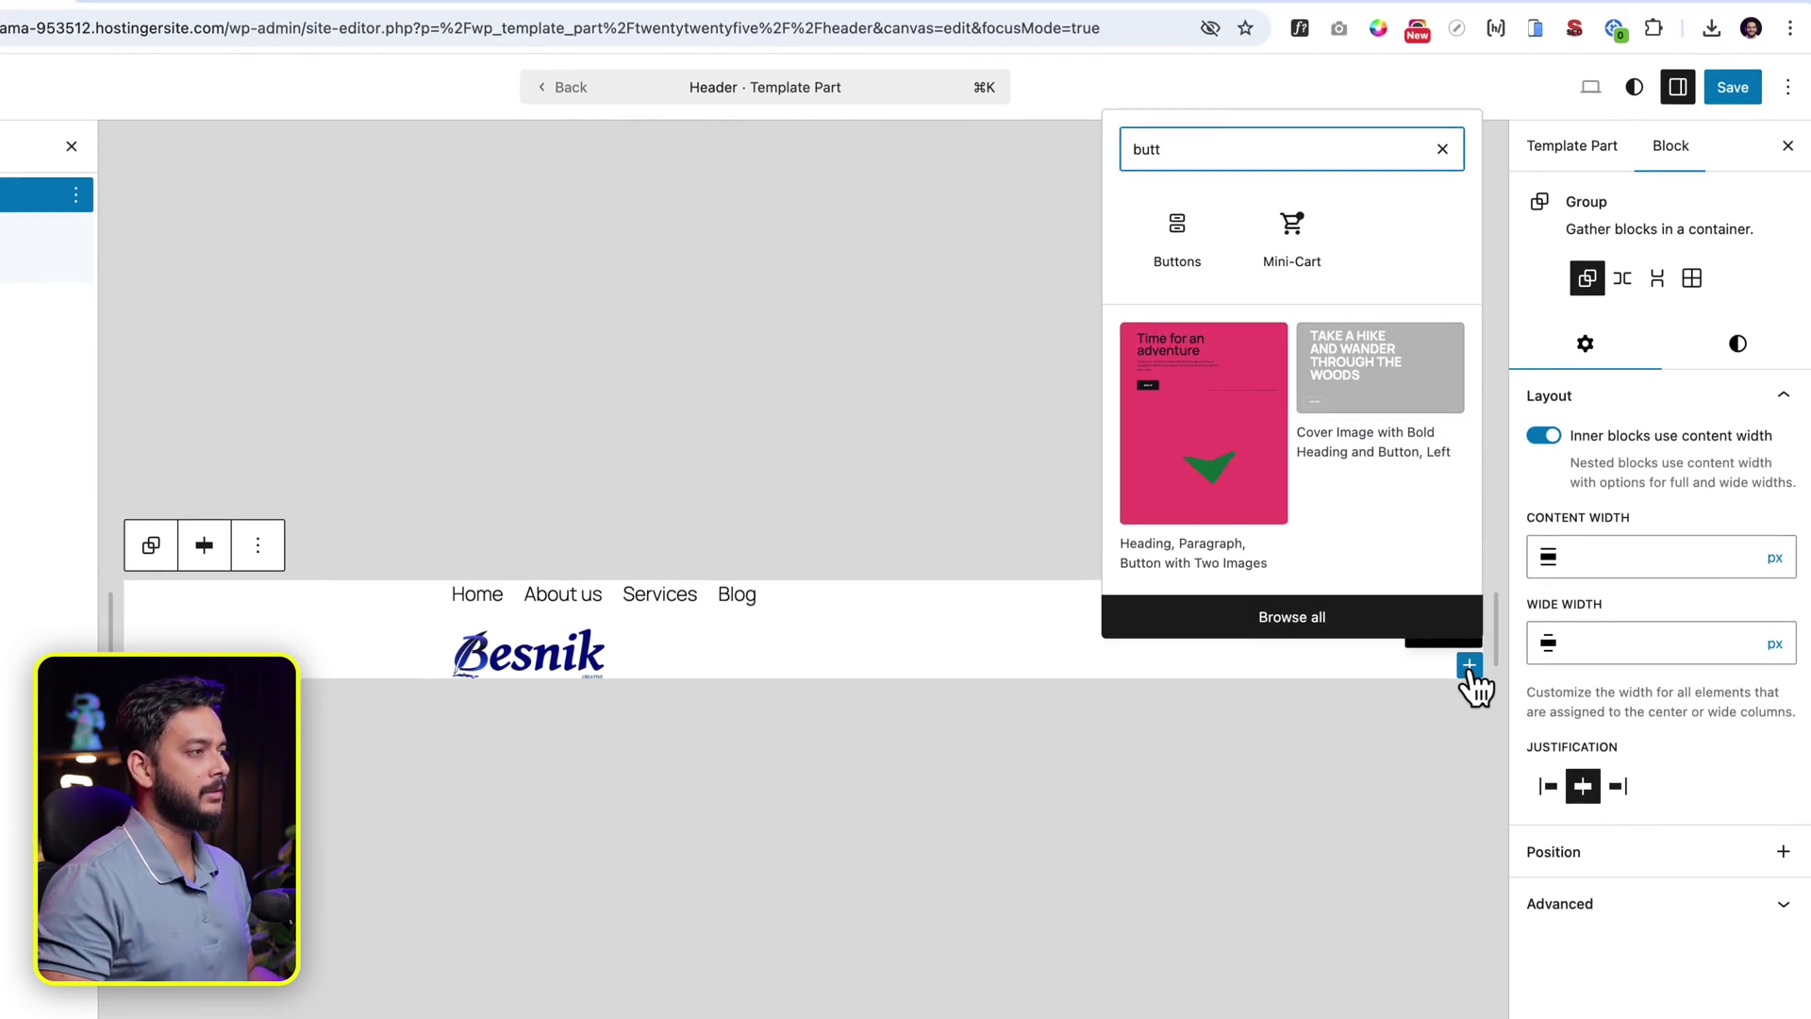
pyautogui.click(1177, 236)
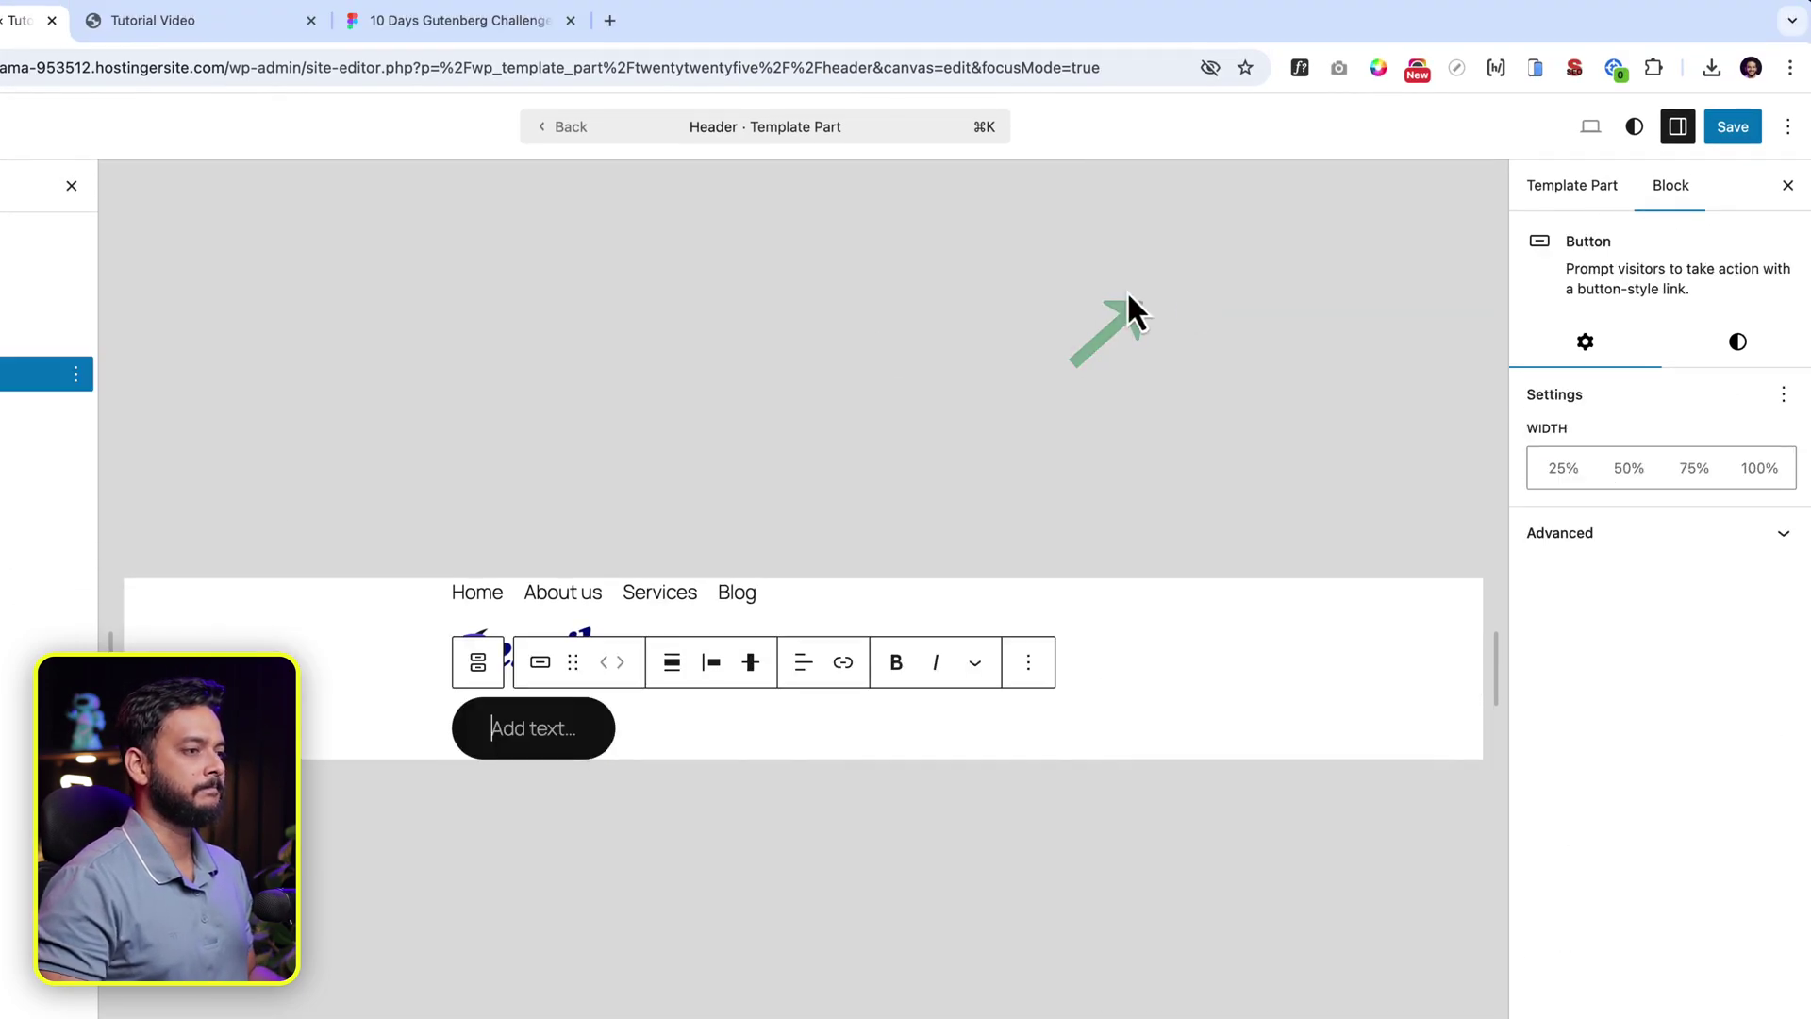
pyautogui.write('Sign in')
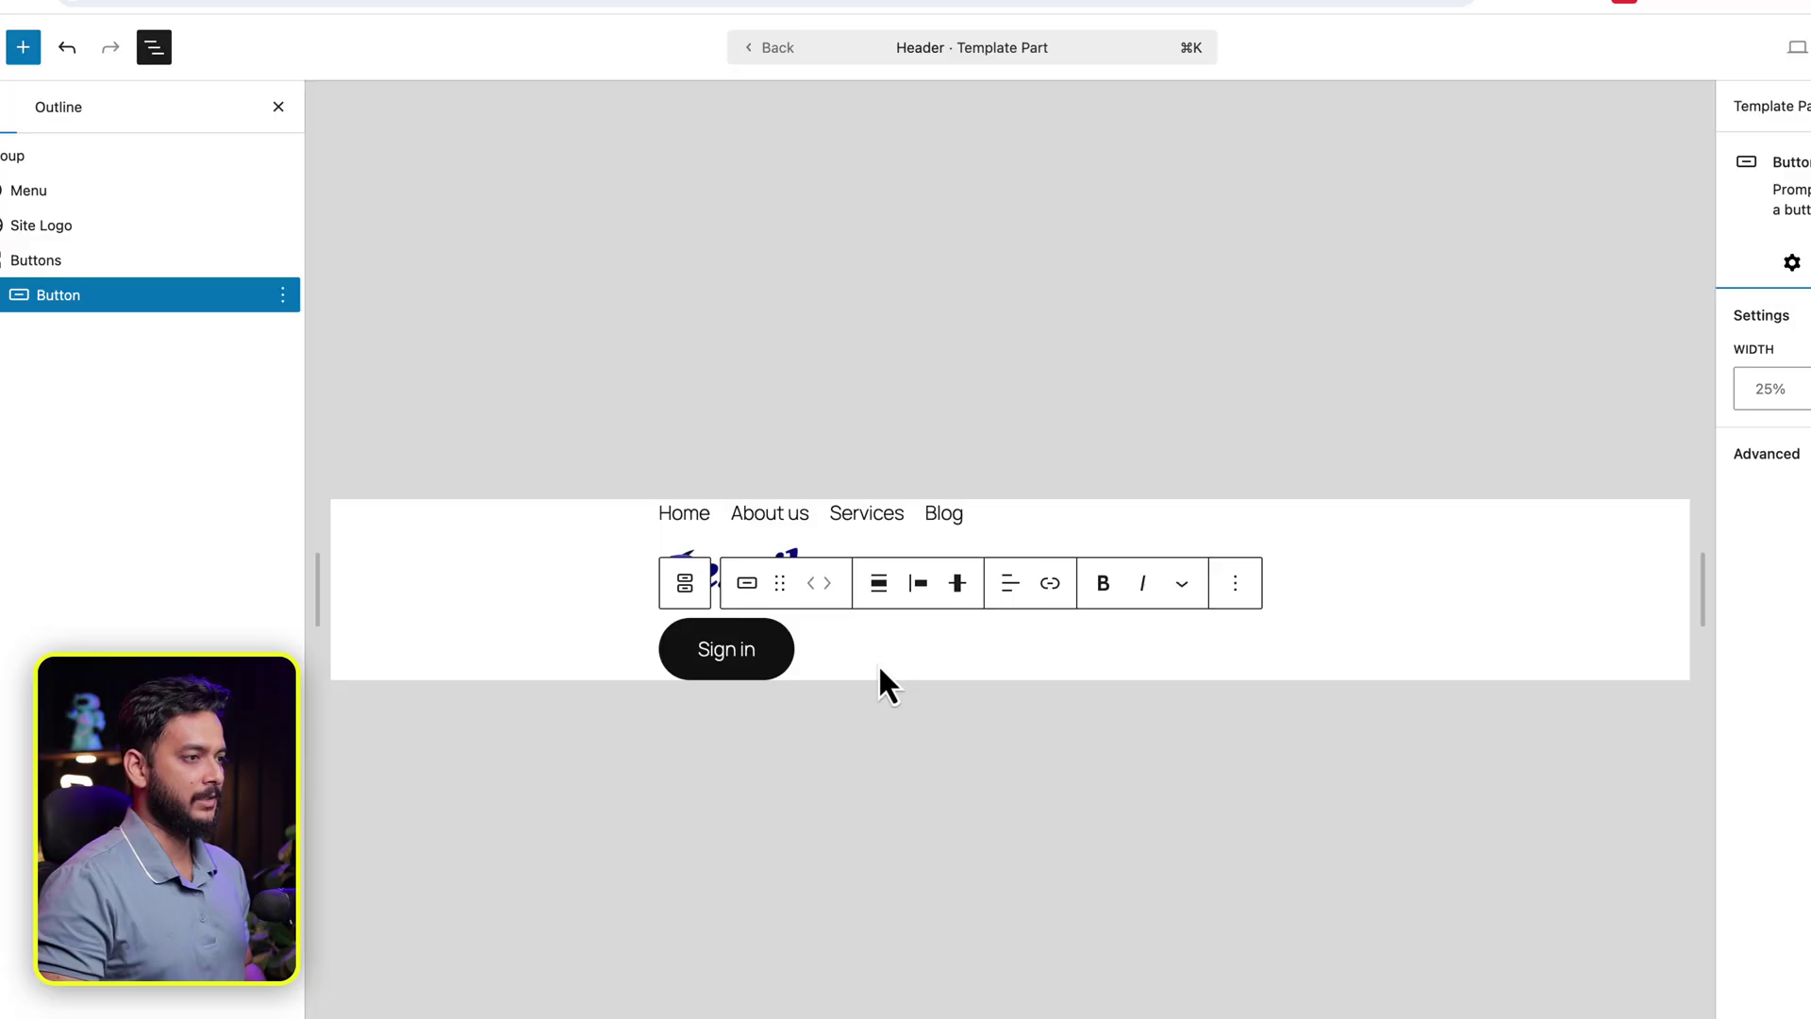
pyautogui.press('Return')
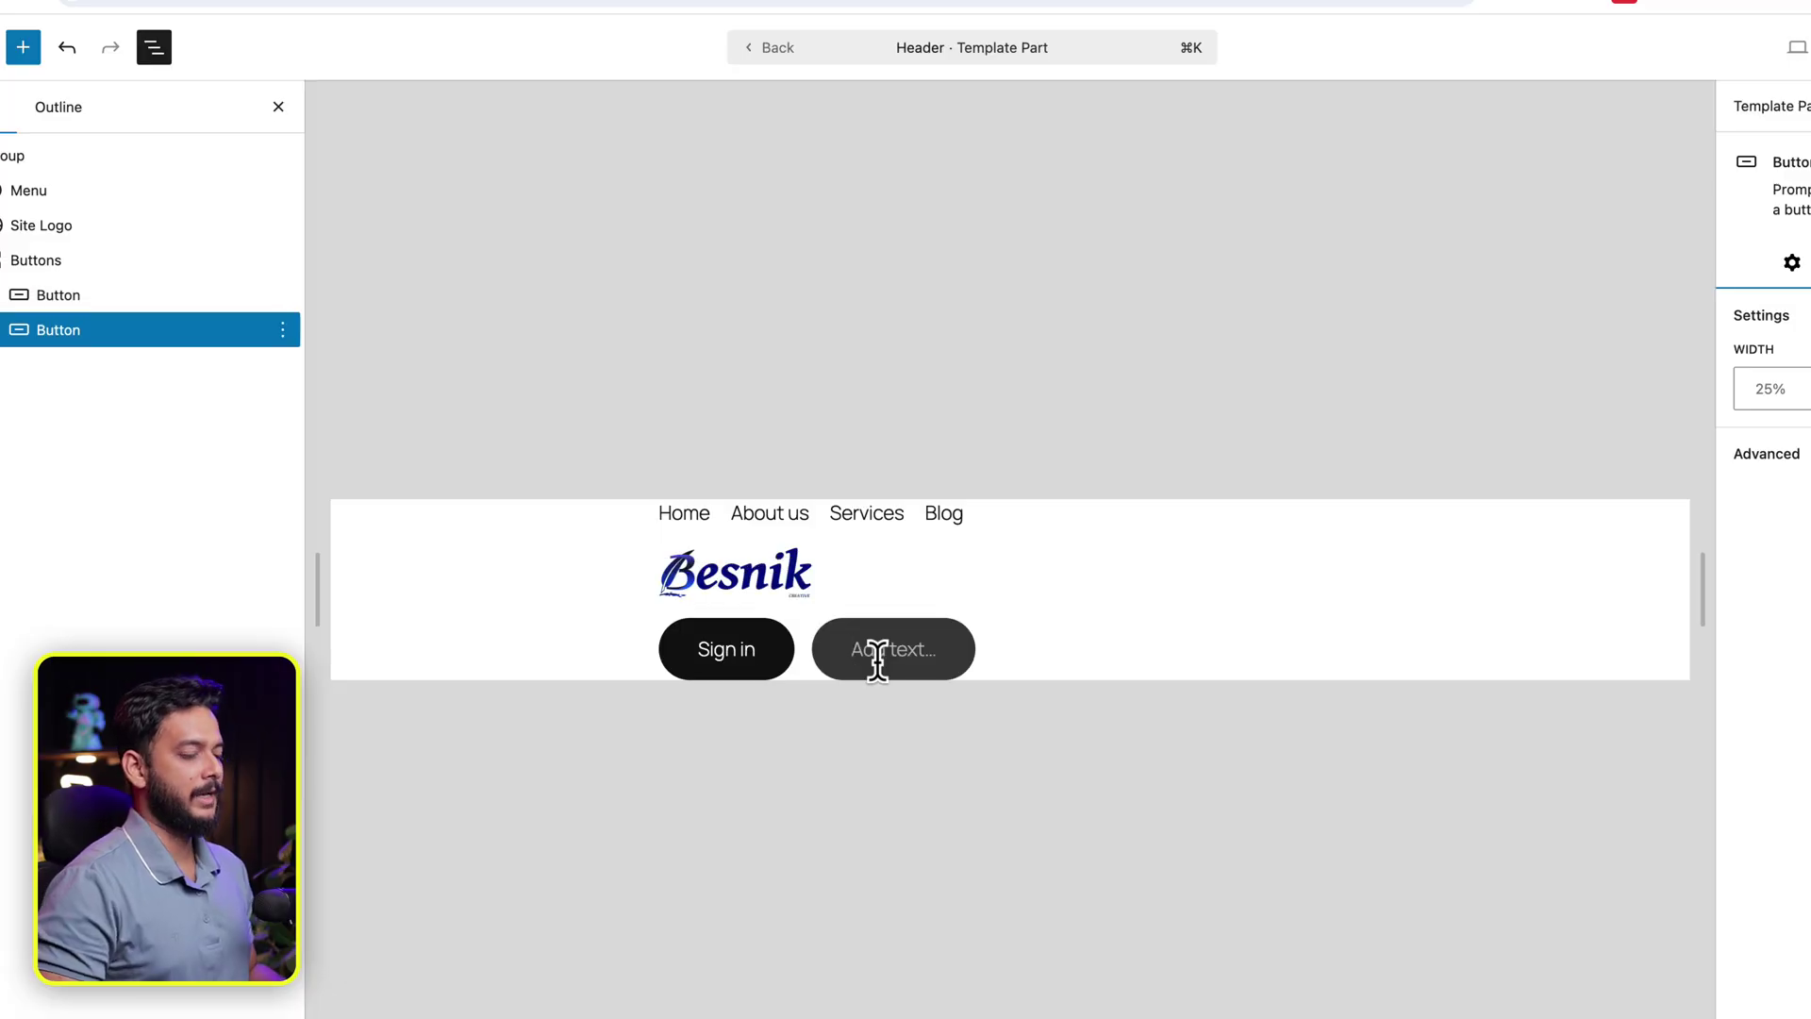
pyautogui.write('Sign in')
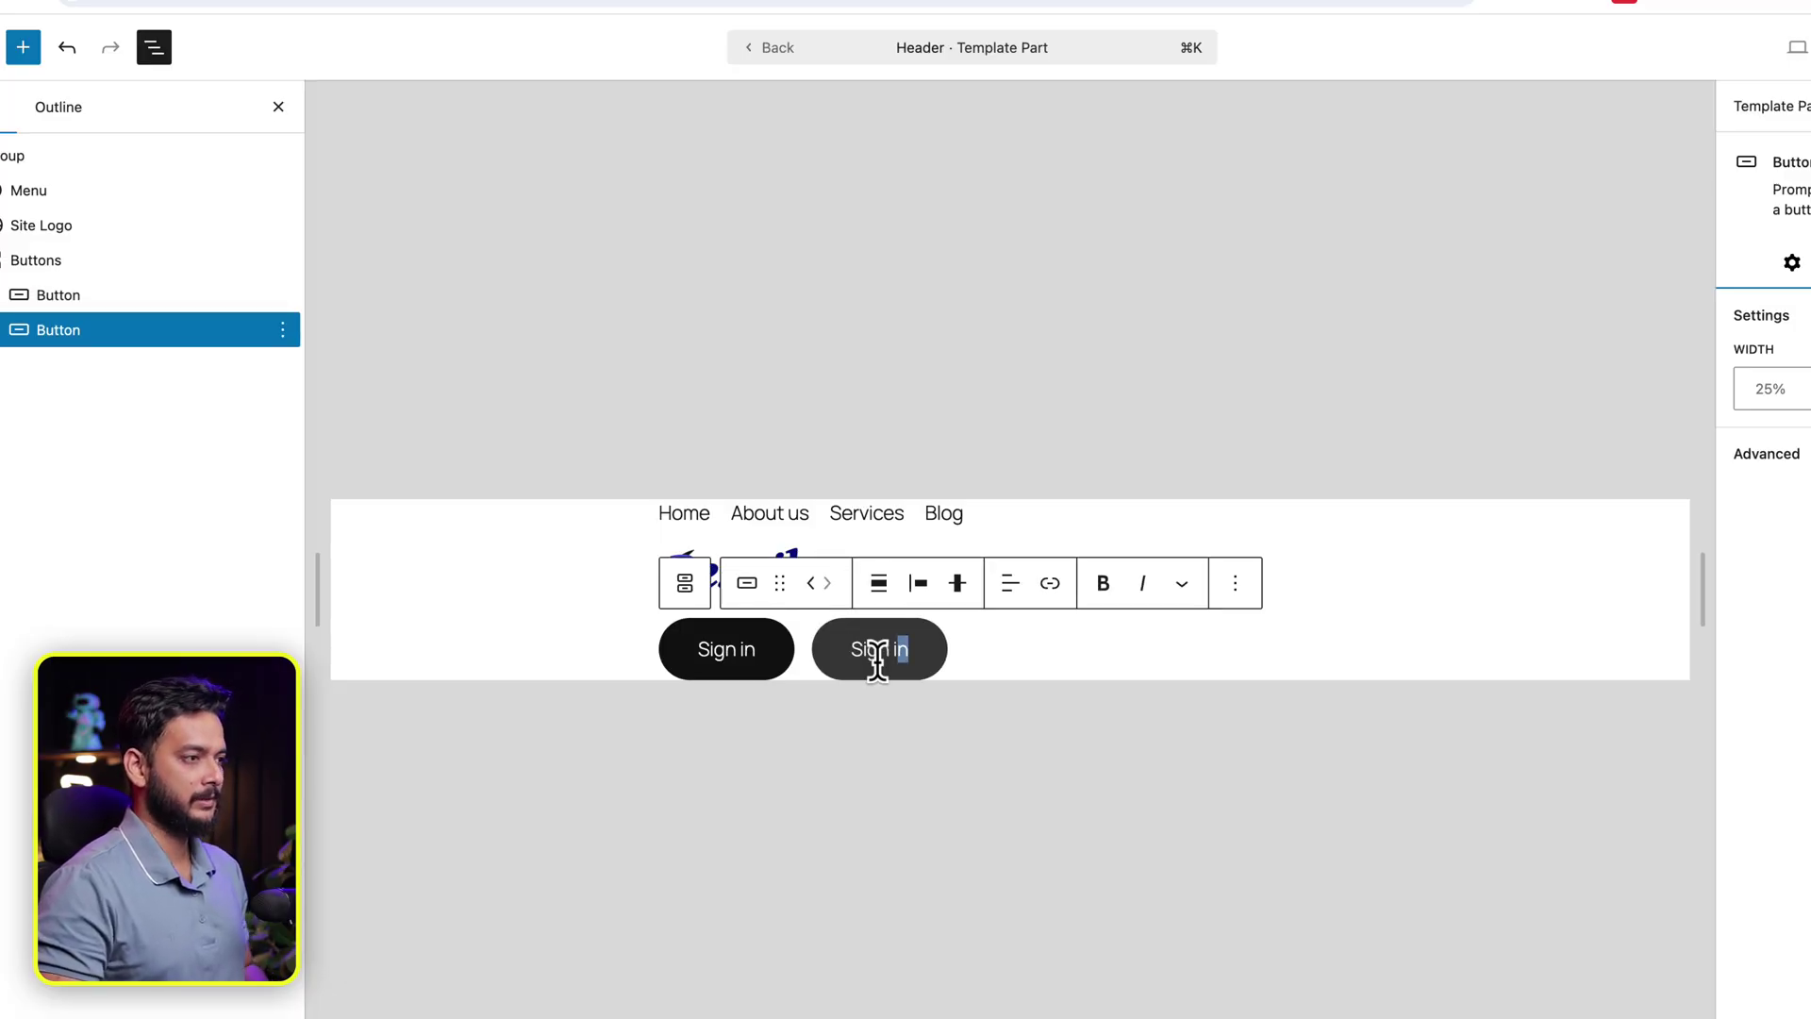
pyautogui.press('BackSpace')
pyautogui.press('BackSpace')
pyautogui.write('Up')
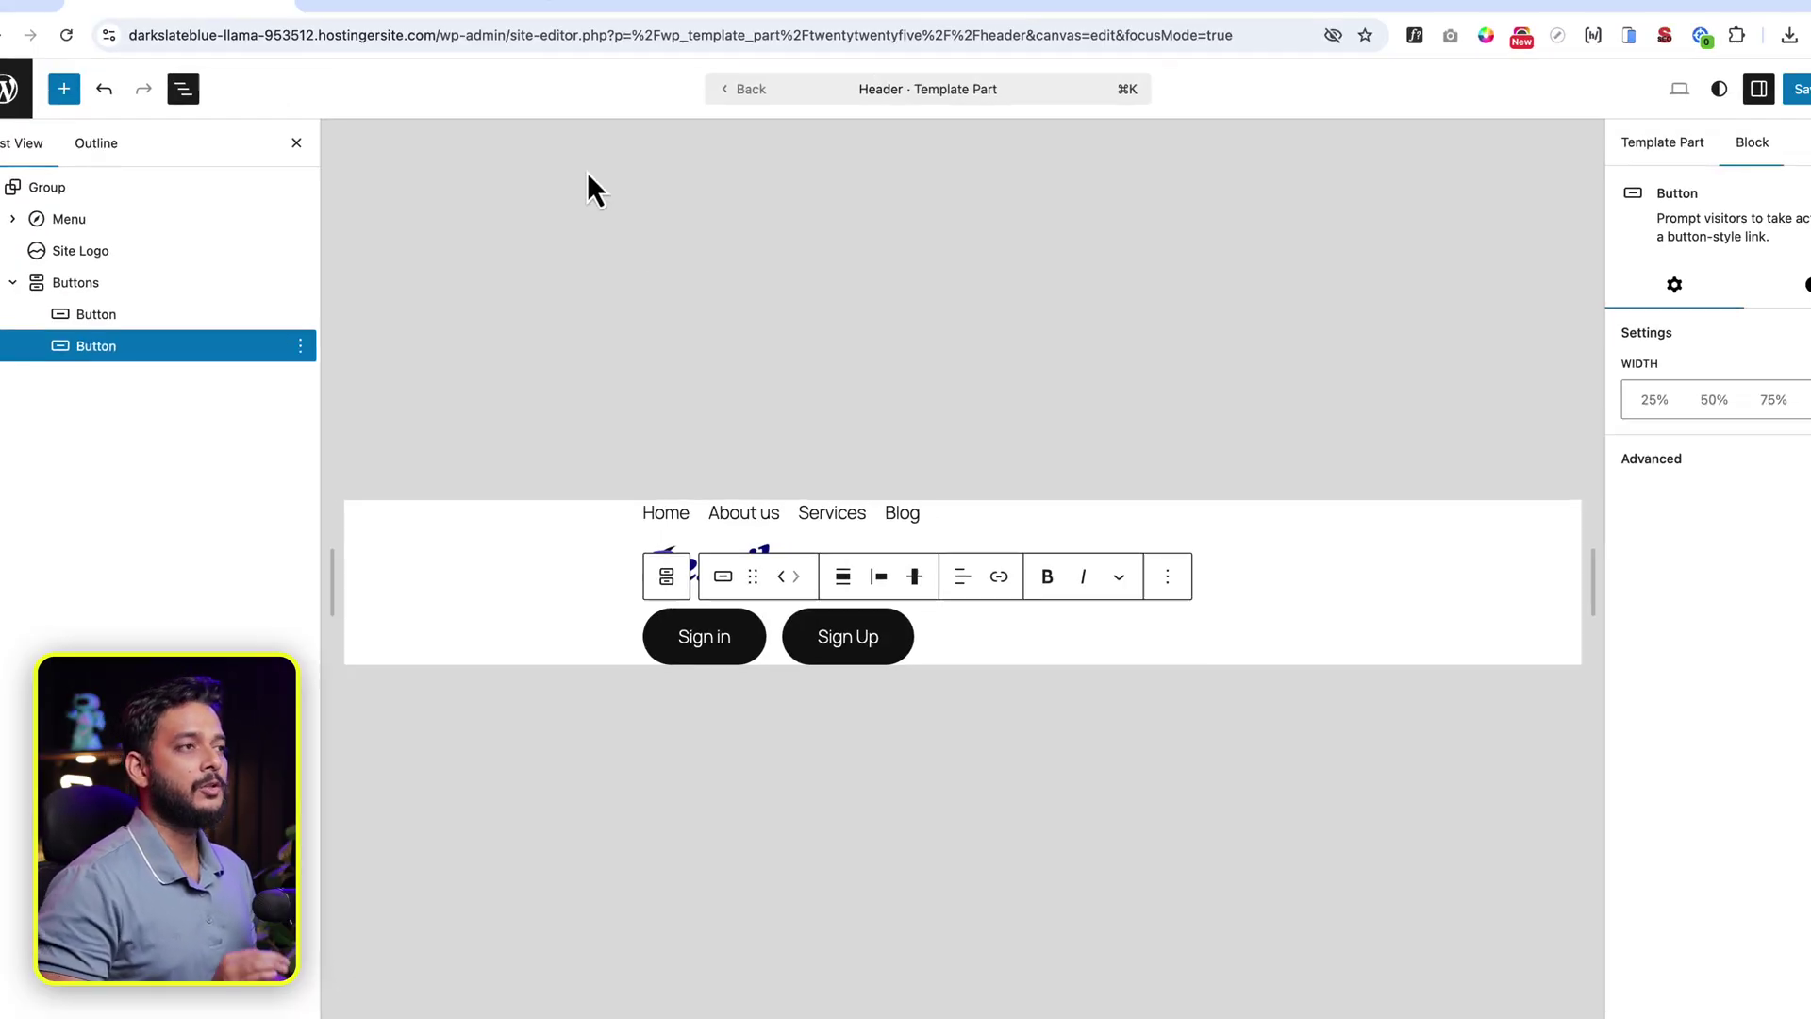
pyautogui.click(634, 28)
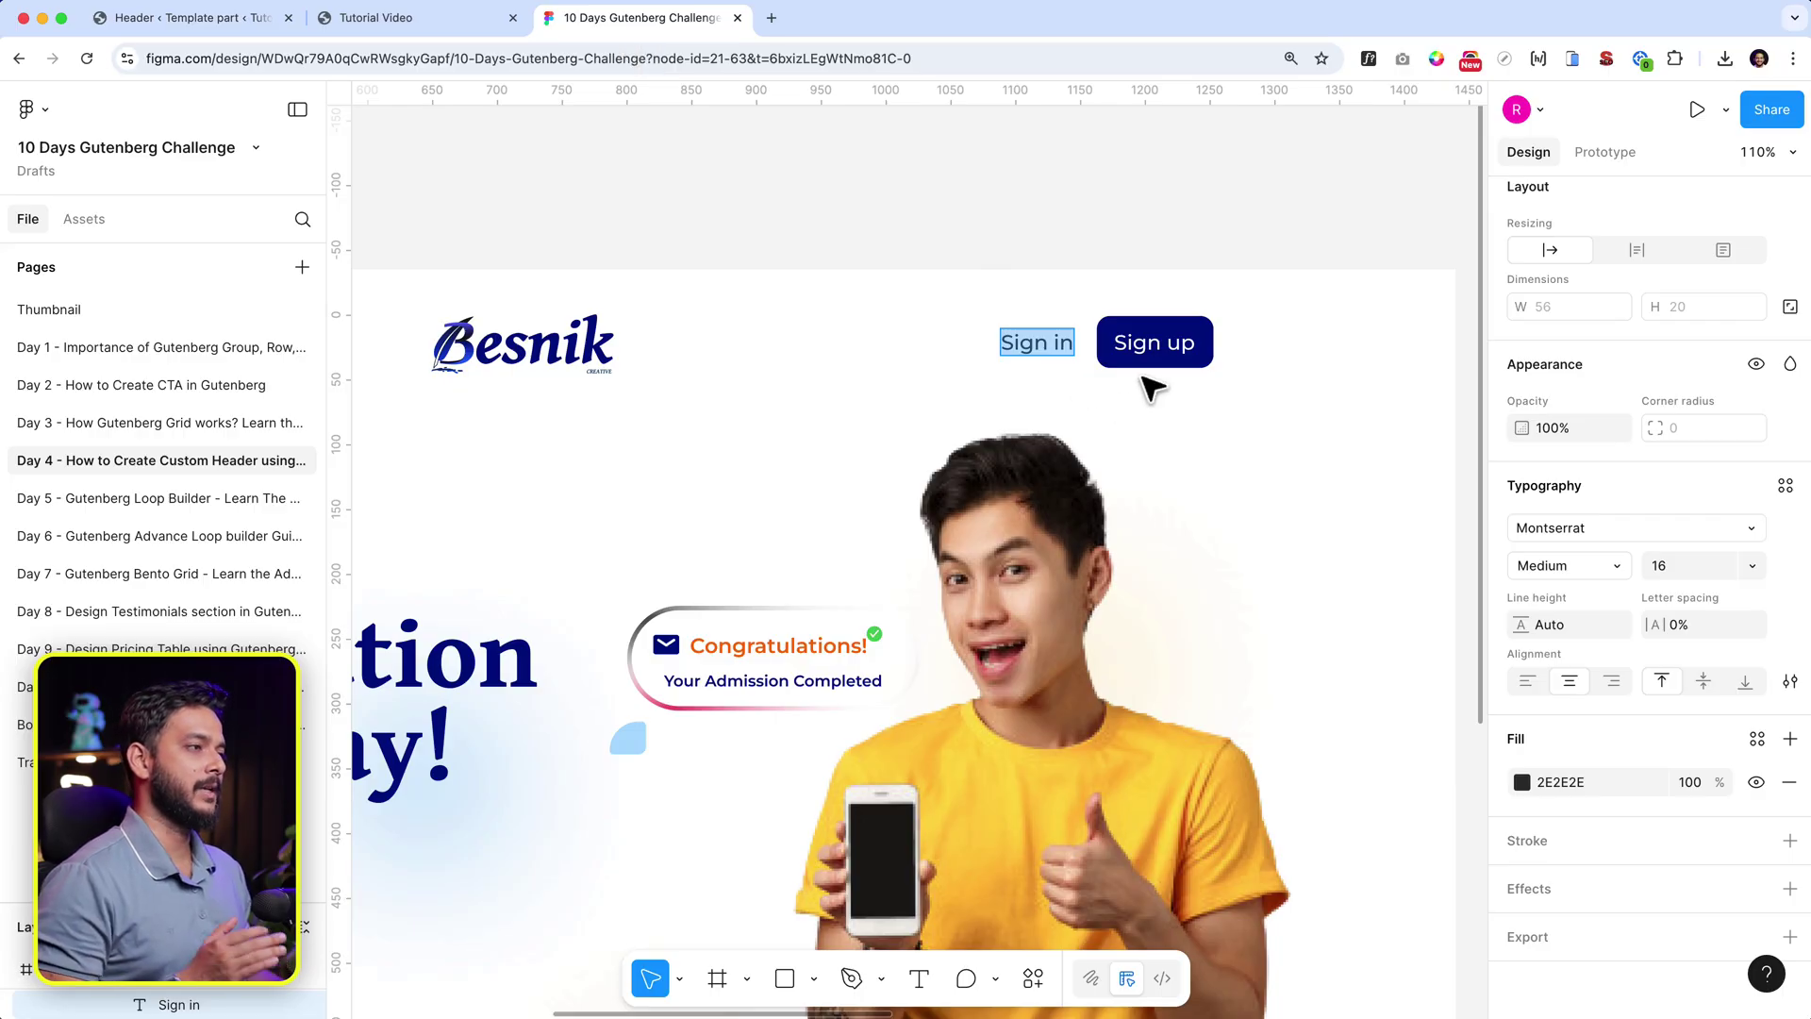
# Step: Pick the navy #000D83 from Figma's Sign up button with the colour-picker extension, then return to WordPress
pyautogui.click(1435, 62)
pyautogui.click(1286, 124)
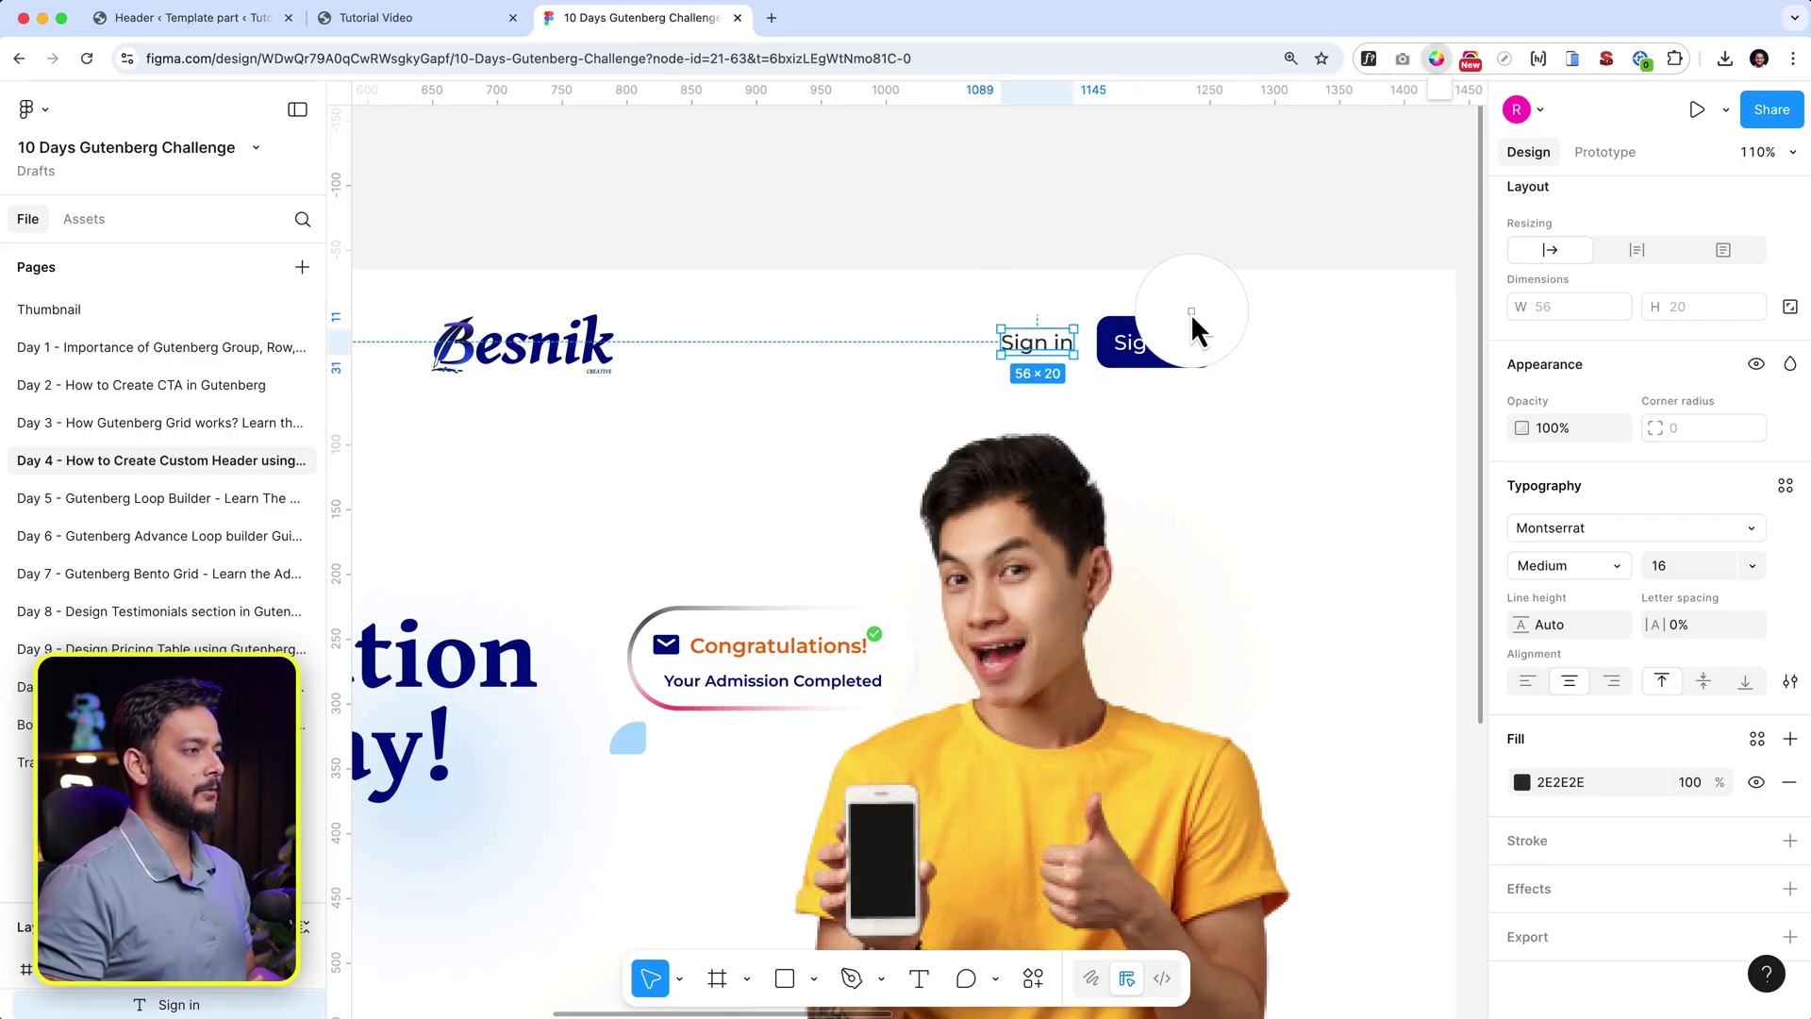
pyautogui.click(1187, 326)
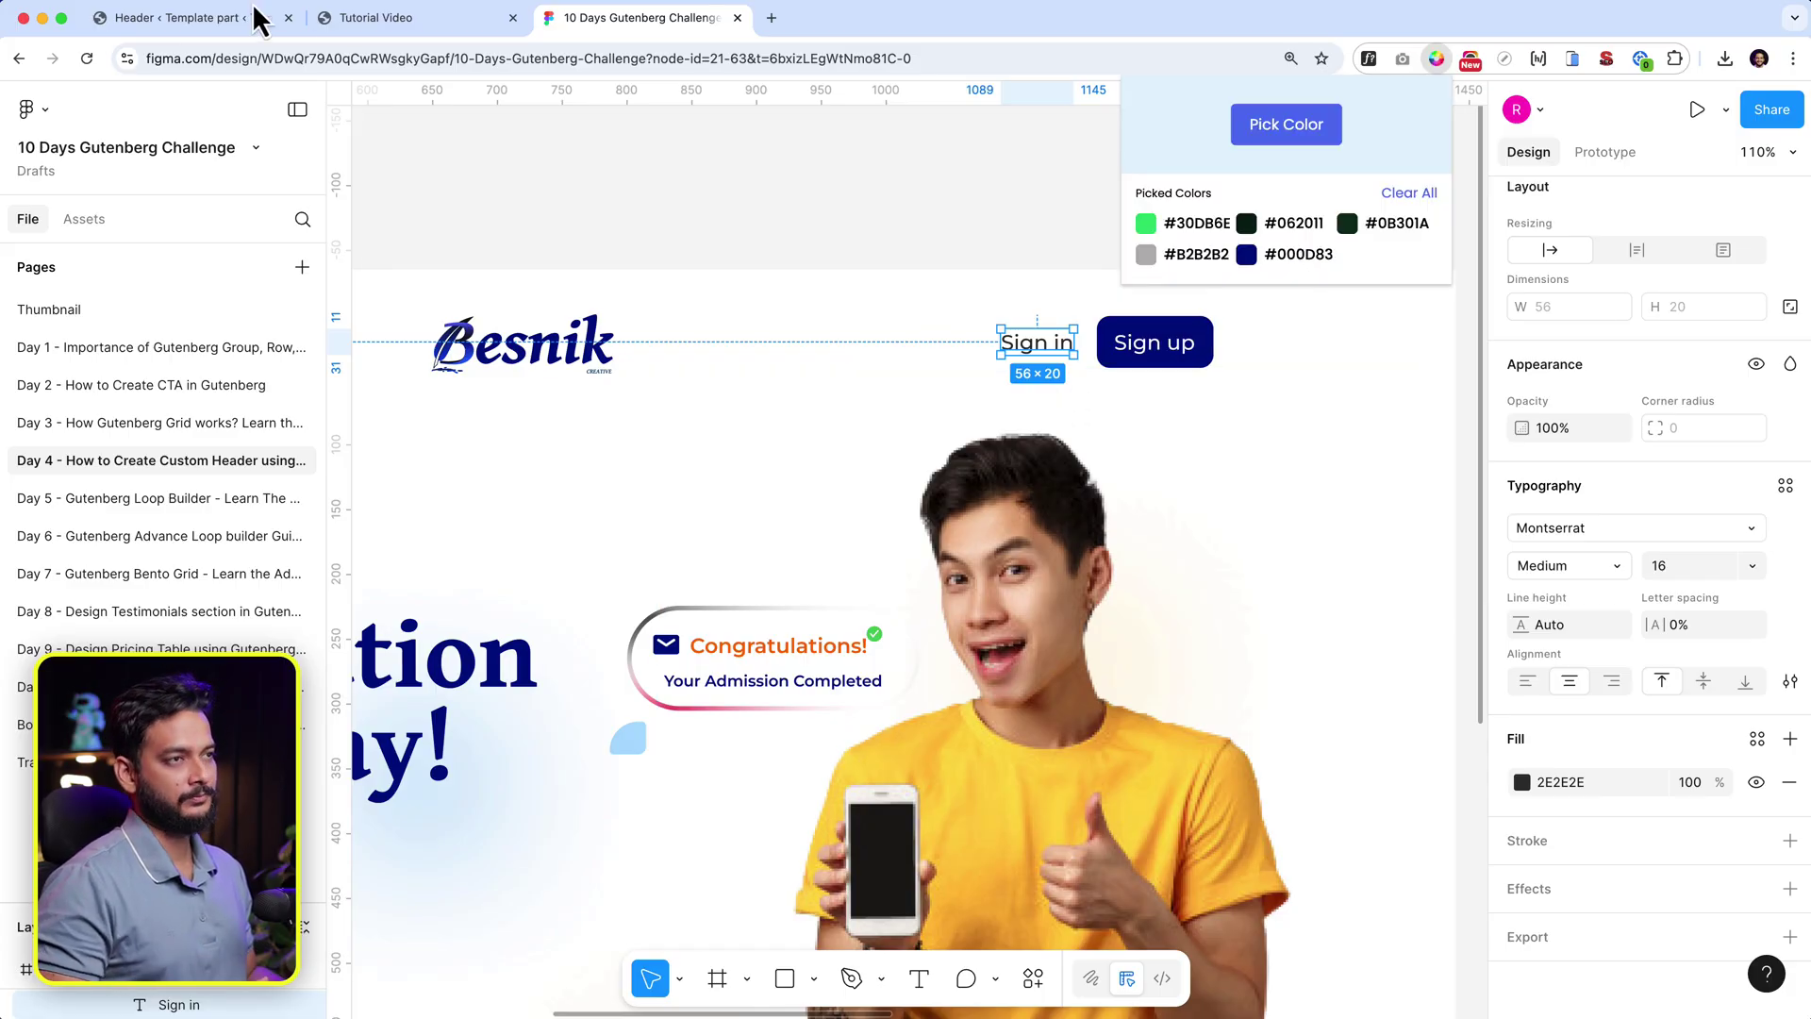
pyautogui.click(198, 26)
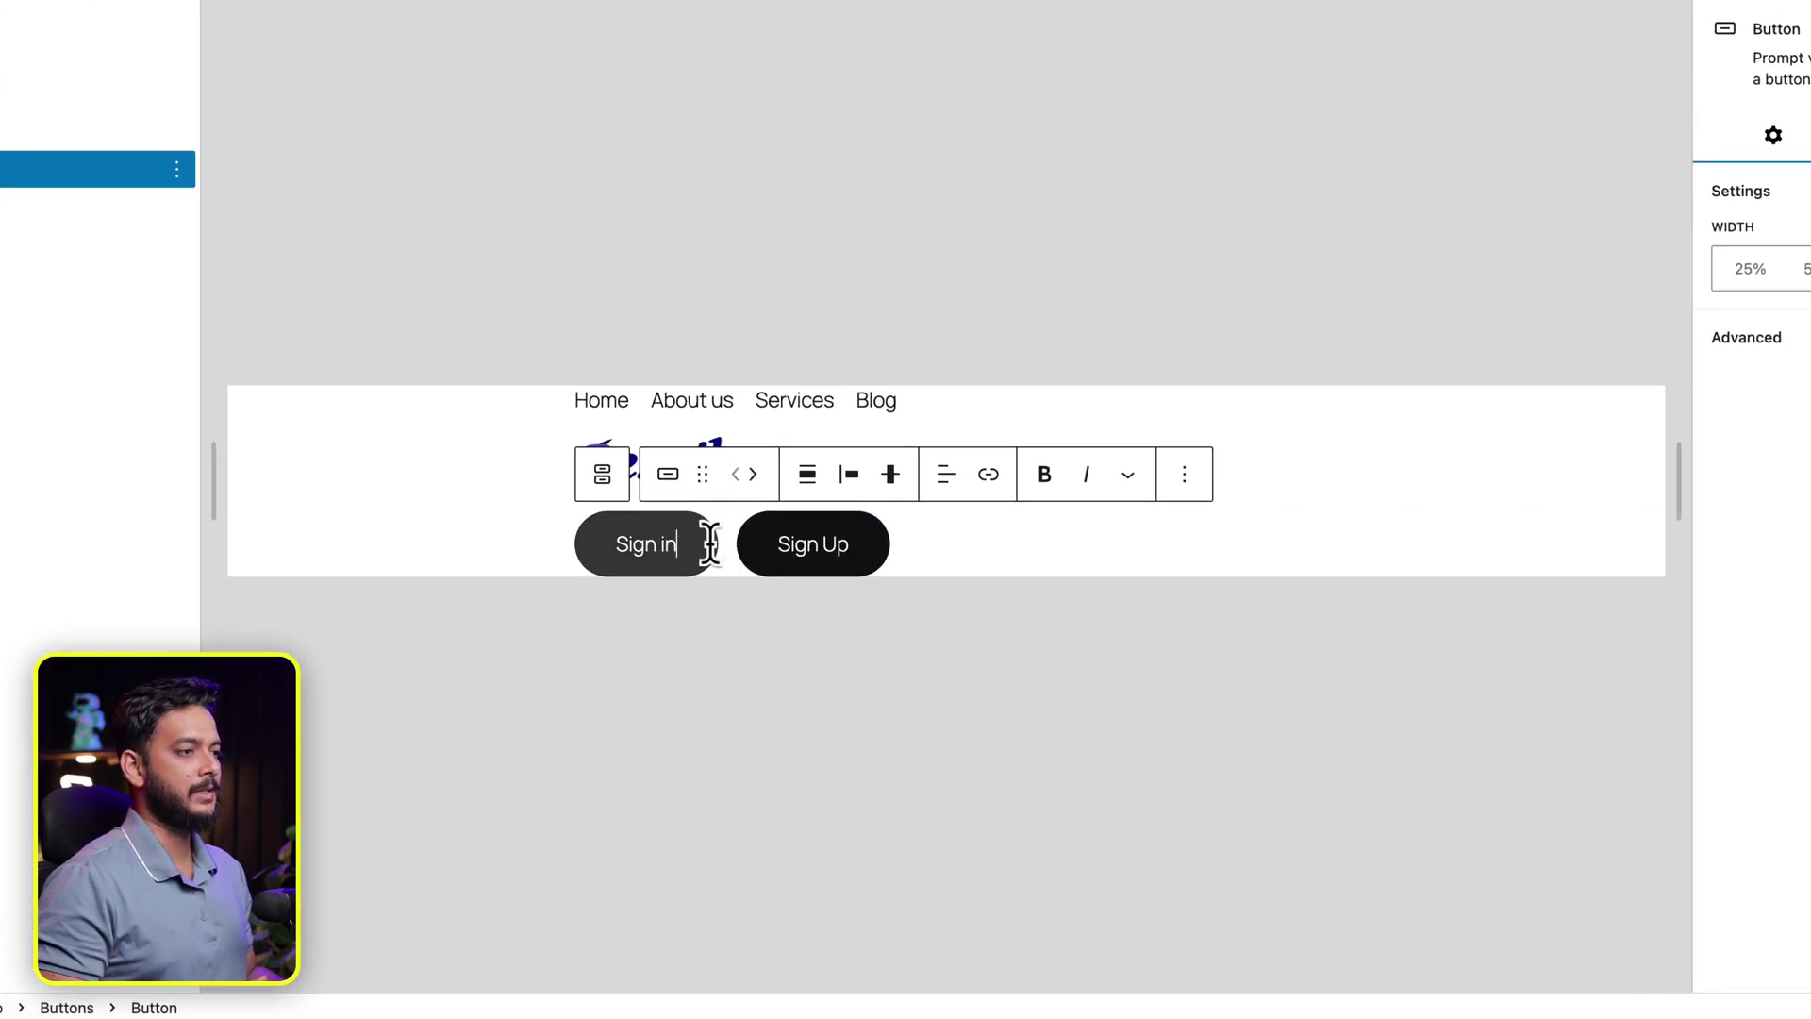
# Step: Give the Sign in button a fully transparent custom background, #00000000
pyautogui.click(1728, 266)
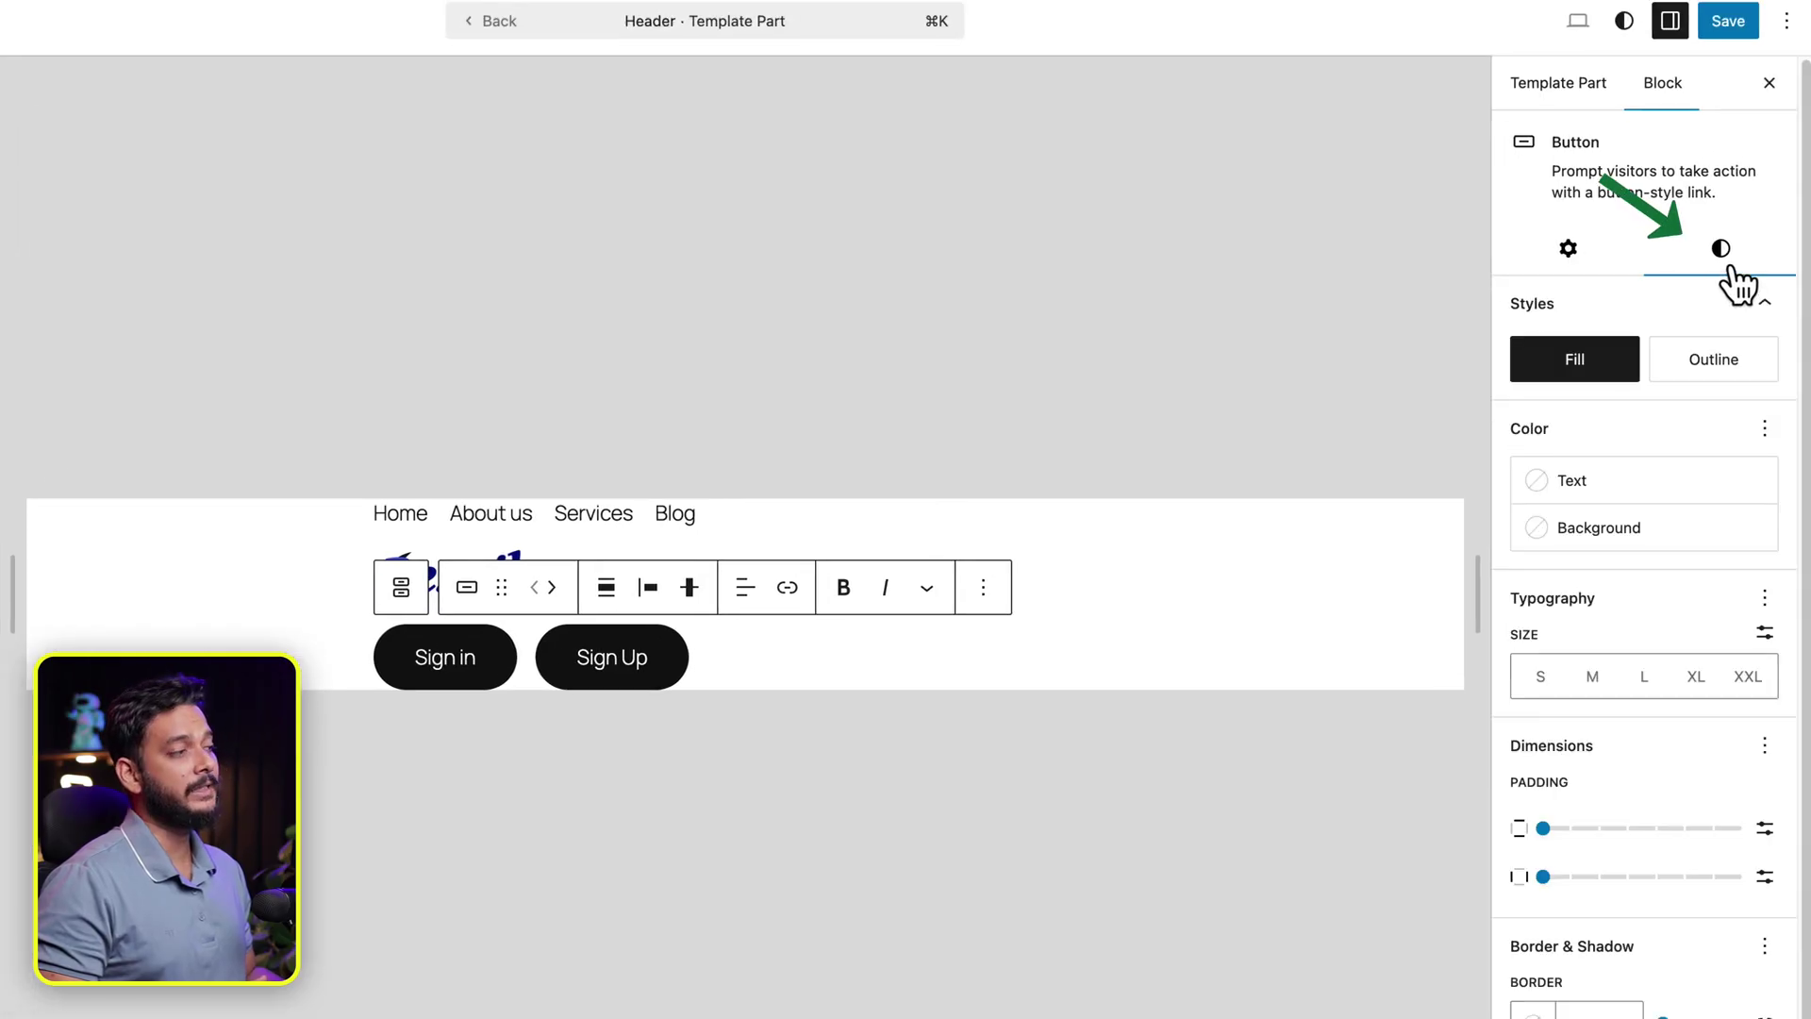
pyautogui.click(1618, 528)
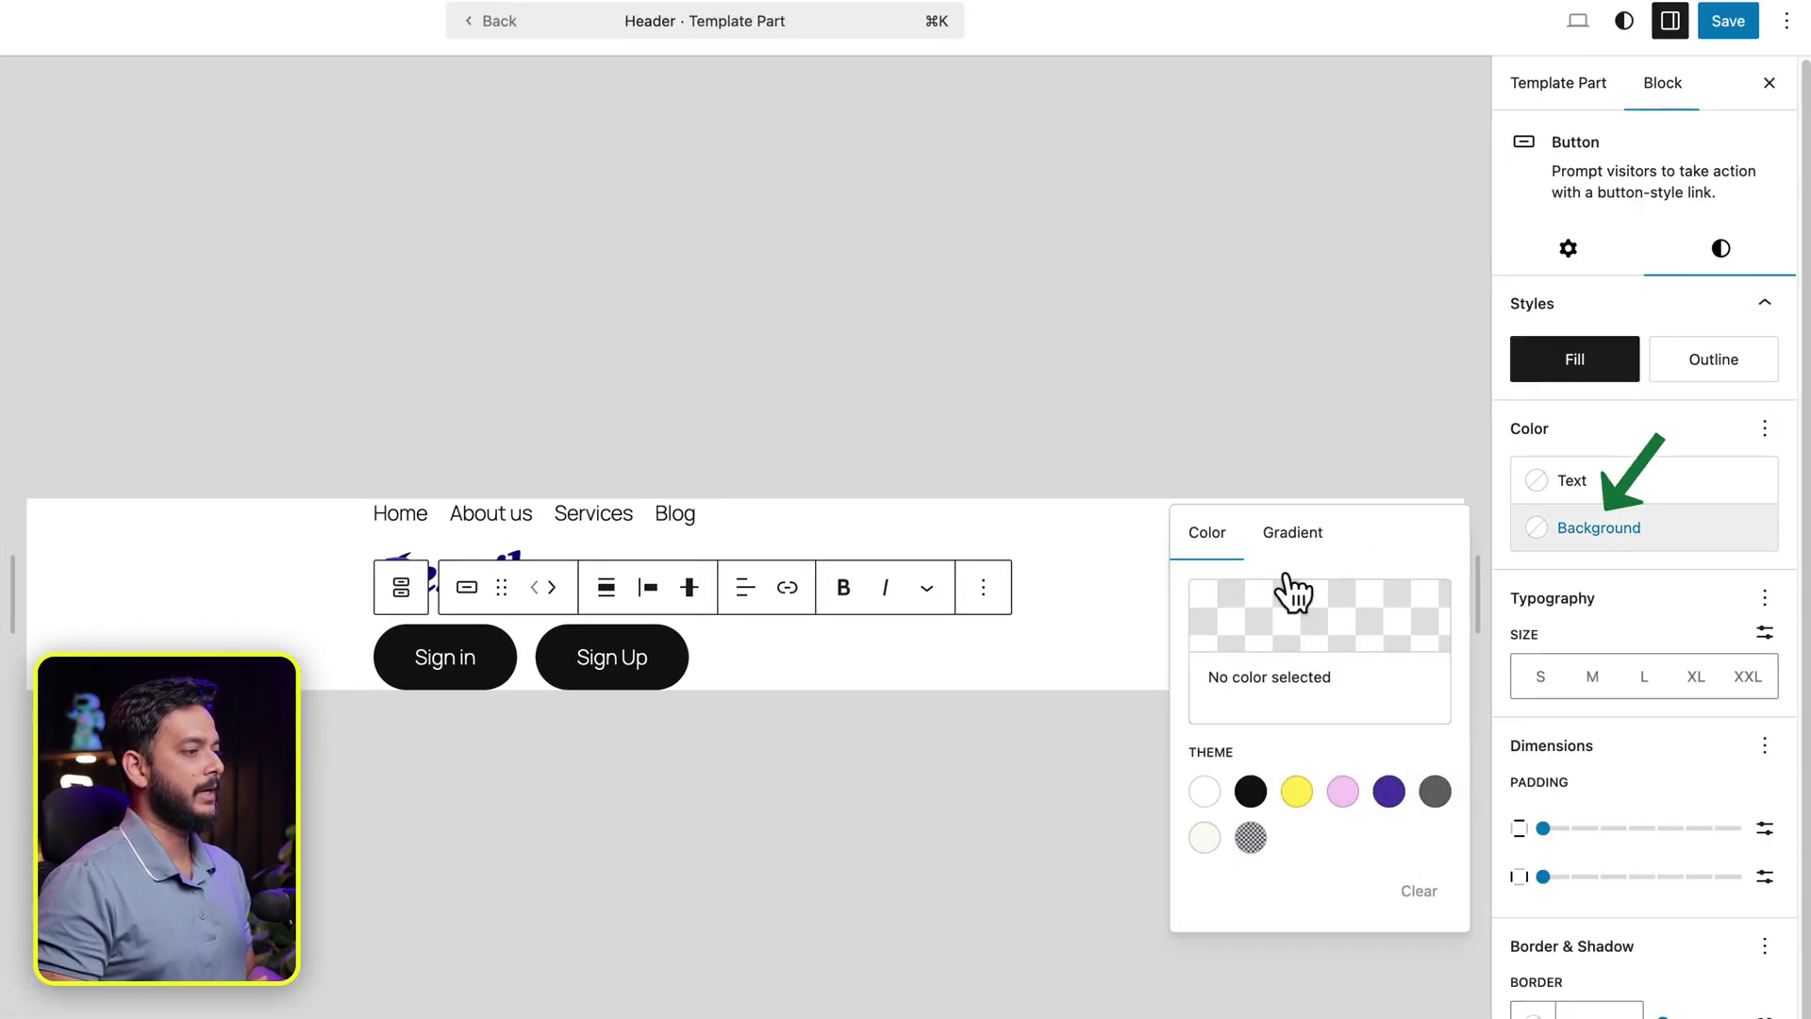
pyautogui.click(1250, 837)
pyautogui.click(1251, 838)
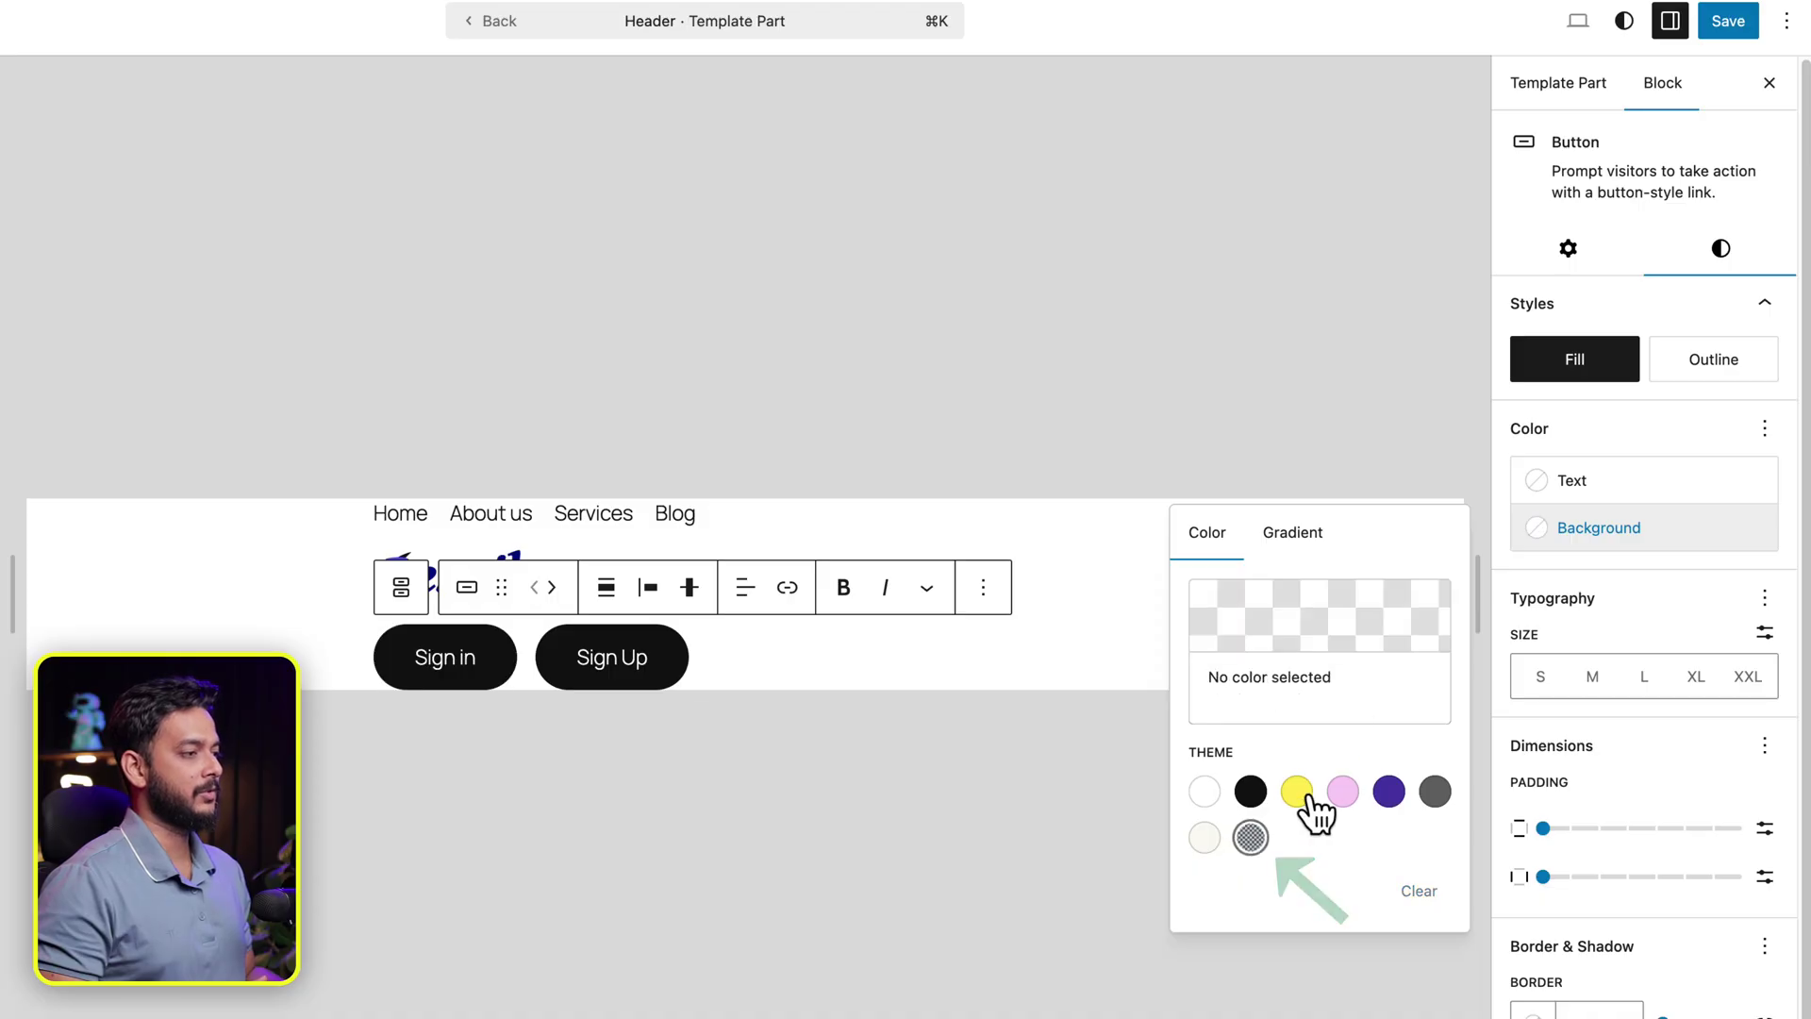
pyautogui.click(1251, 838)
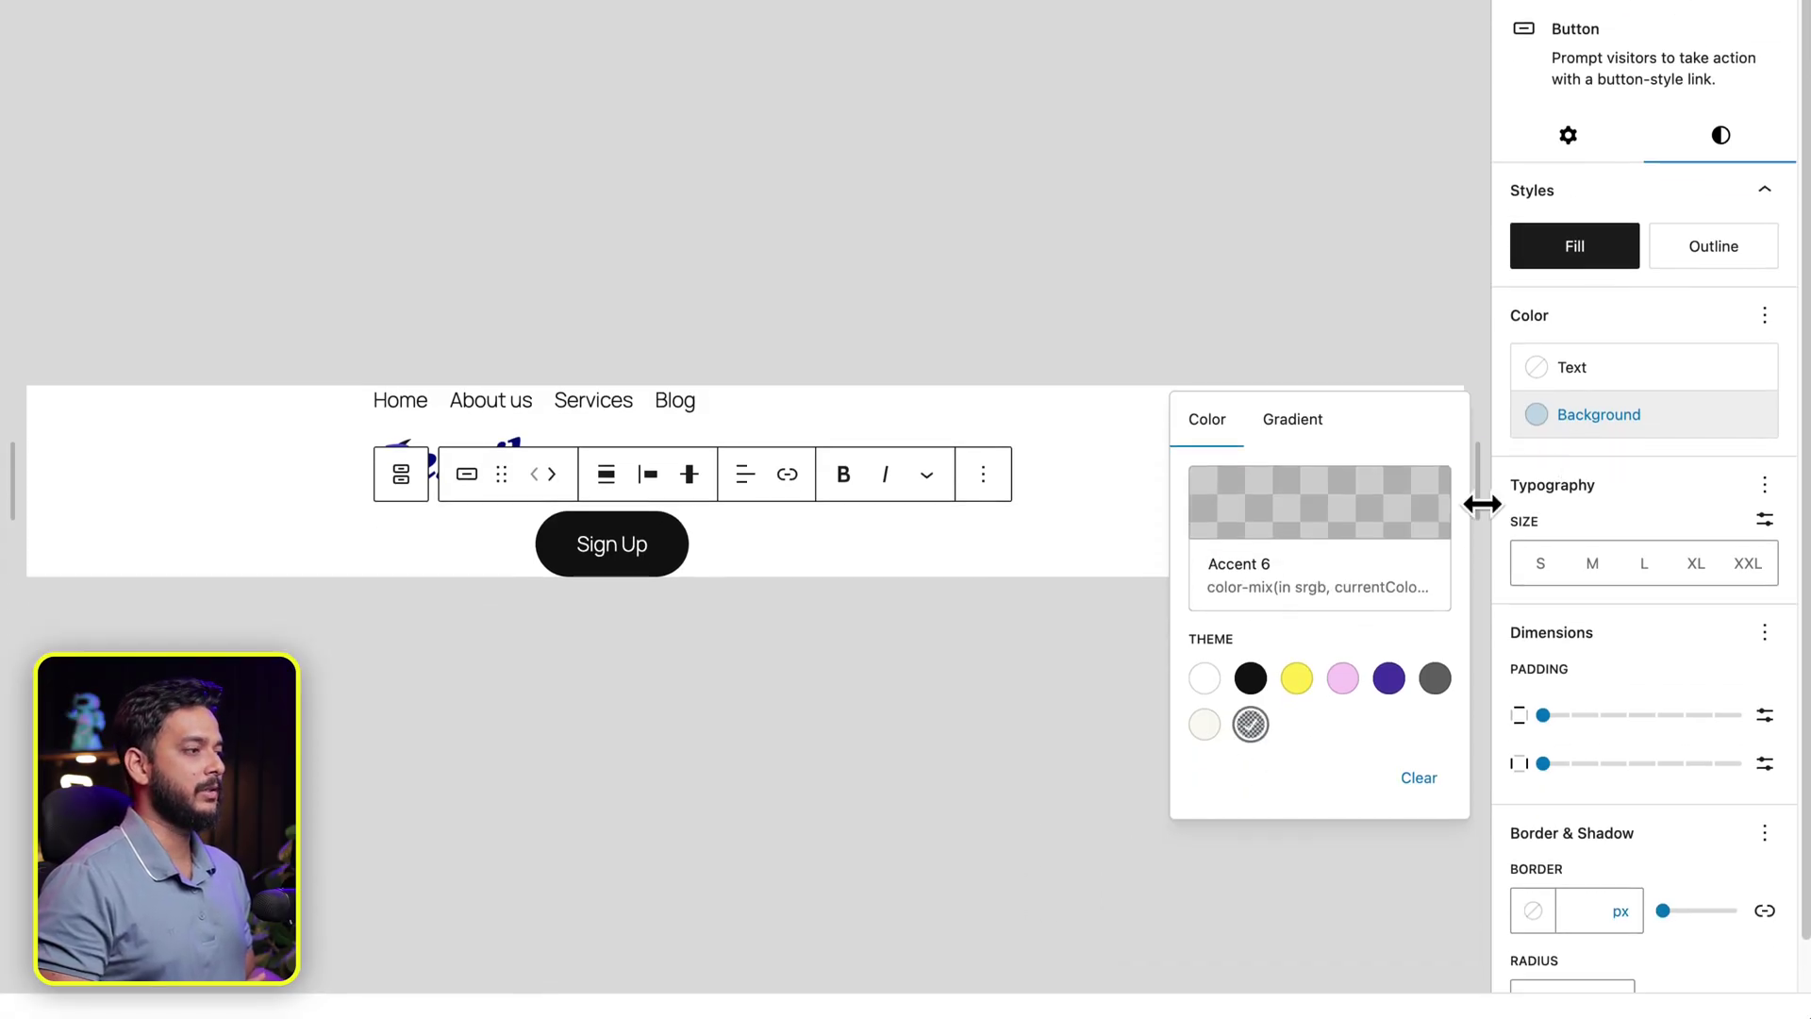
pyautogui.click(1439, 627)
pyautogui.moveTo(983, 772); pyautogui.dragTo(892, 762)
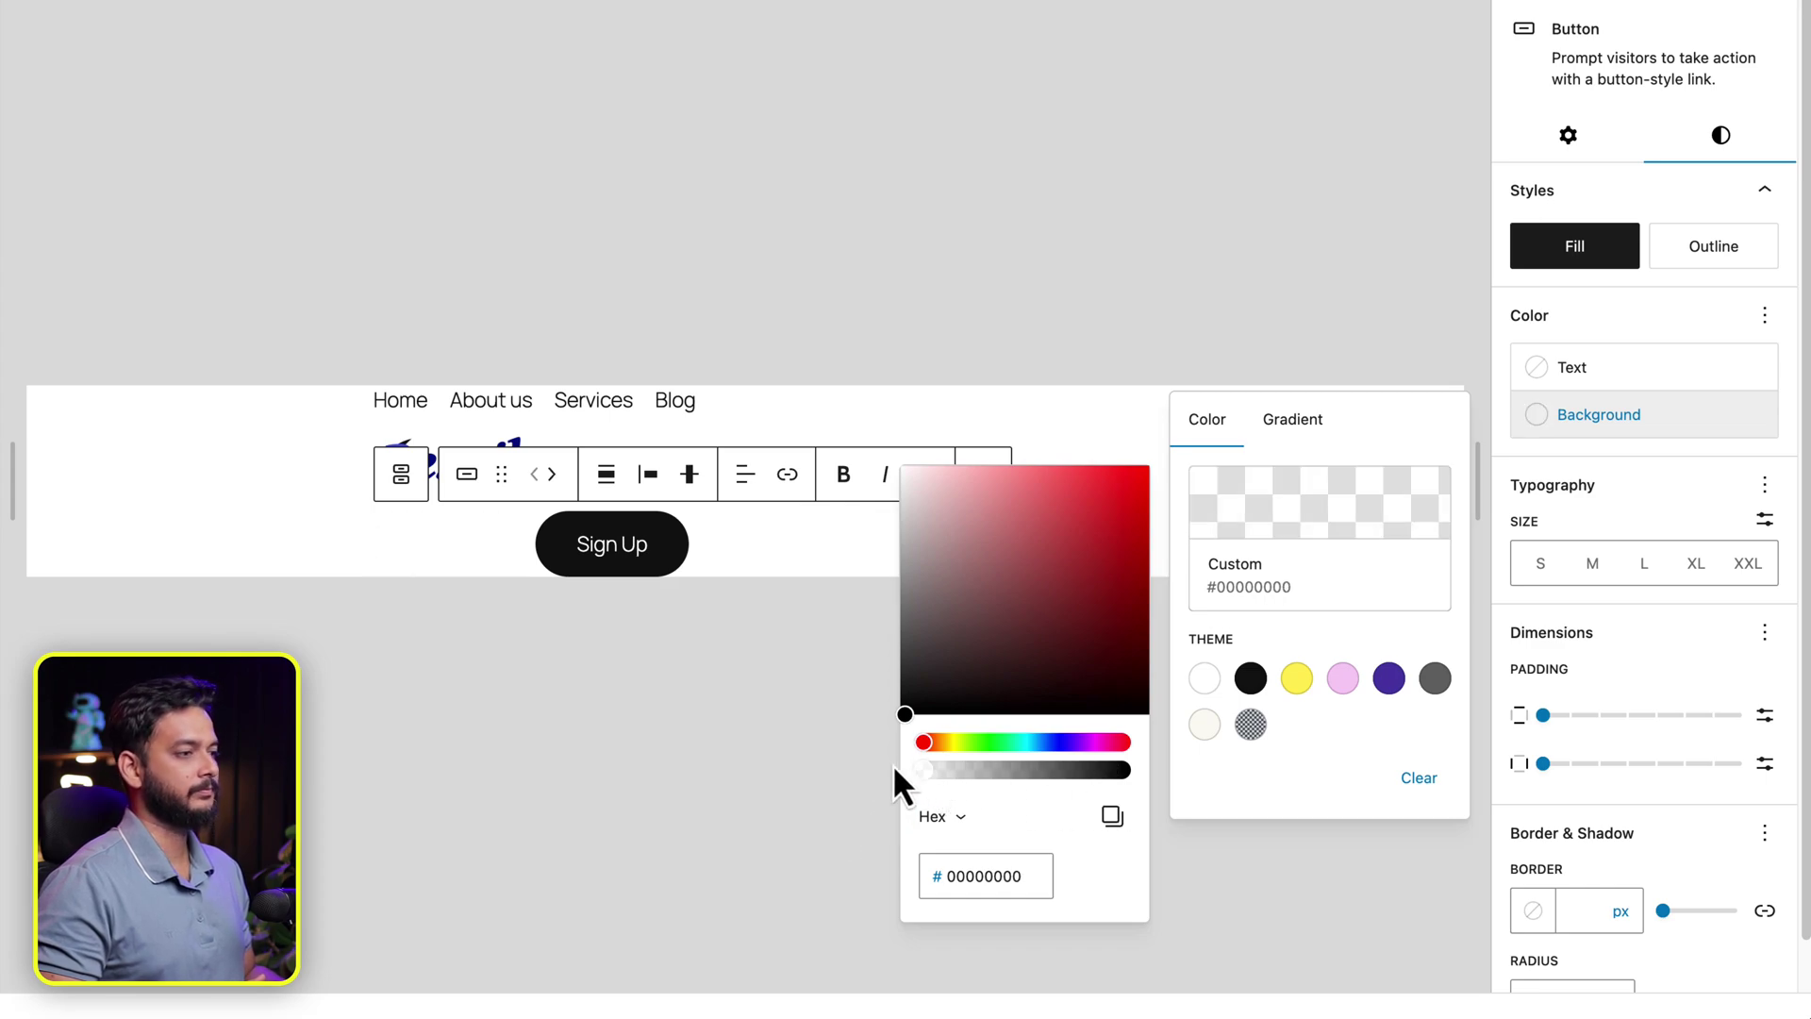
pyautogui.click(451, 549)
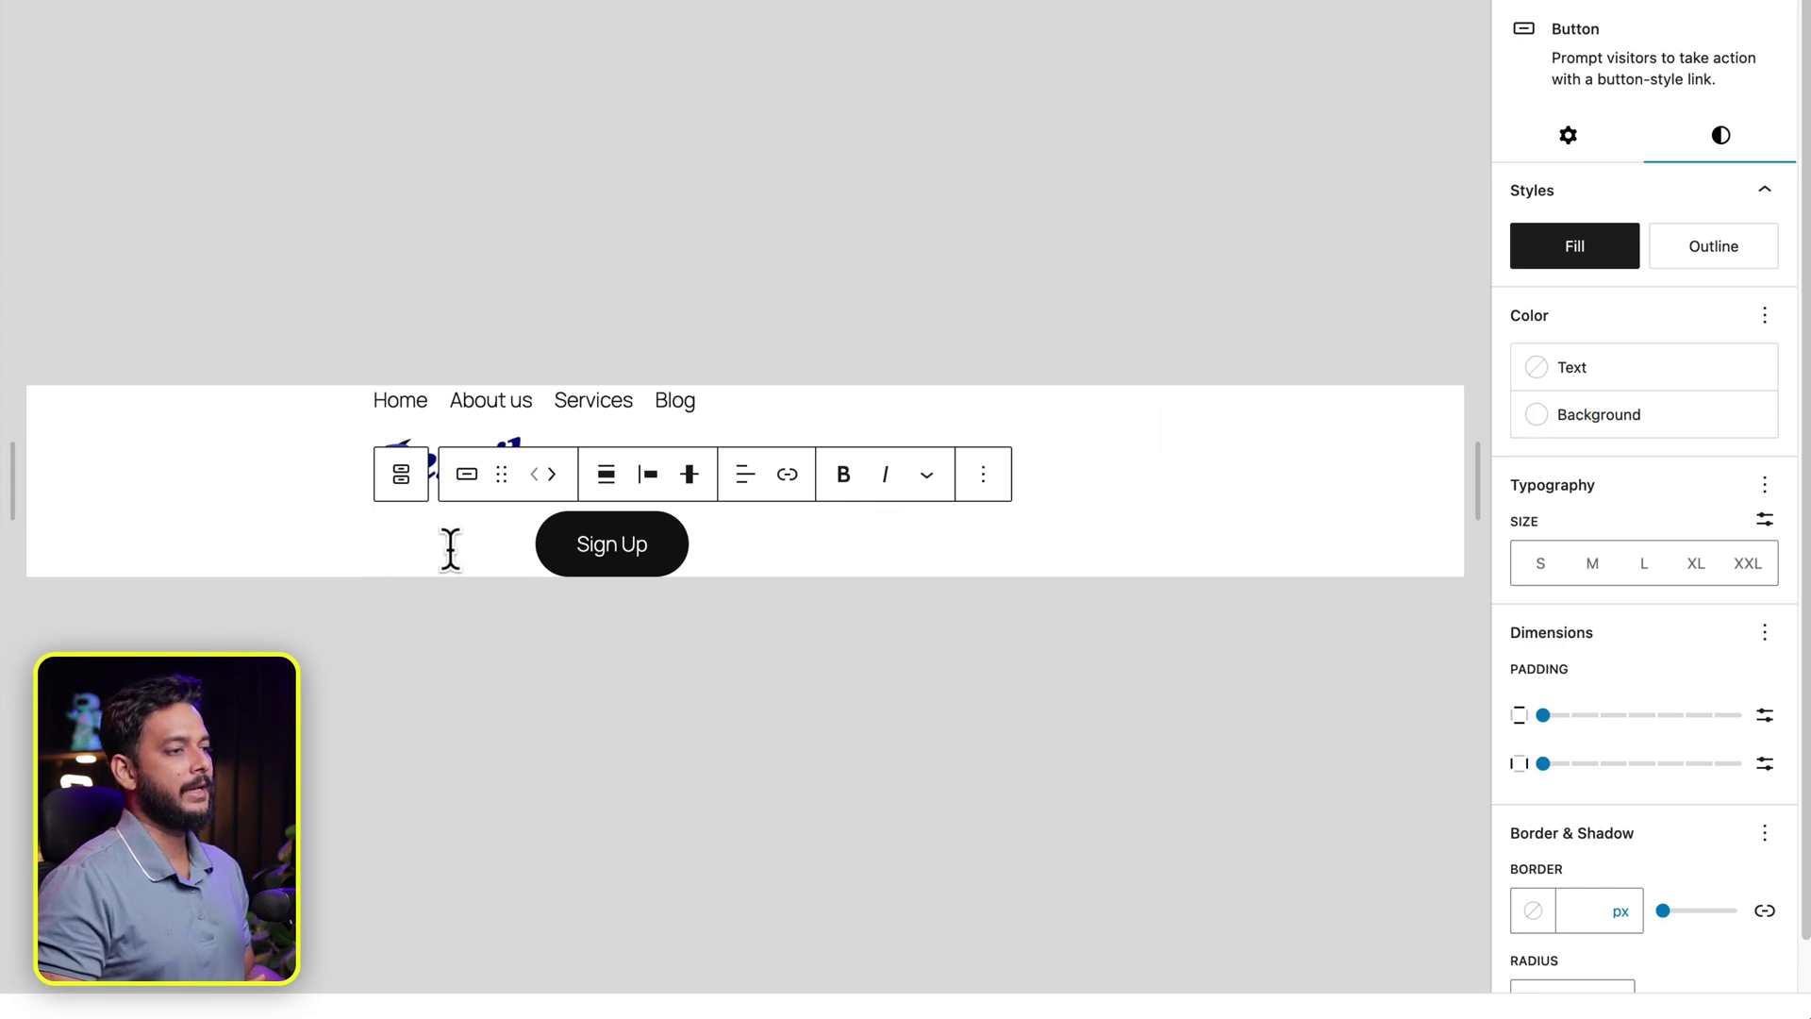
# Step: Set the Sign in text to the Contrast colour (#111111) and remove its vertical padding
pyautogui.click(1573, 369)
pyautogui.click(1253, 577)
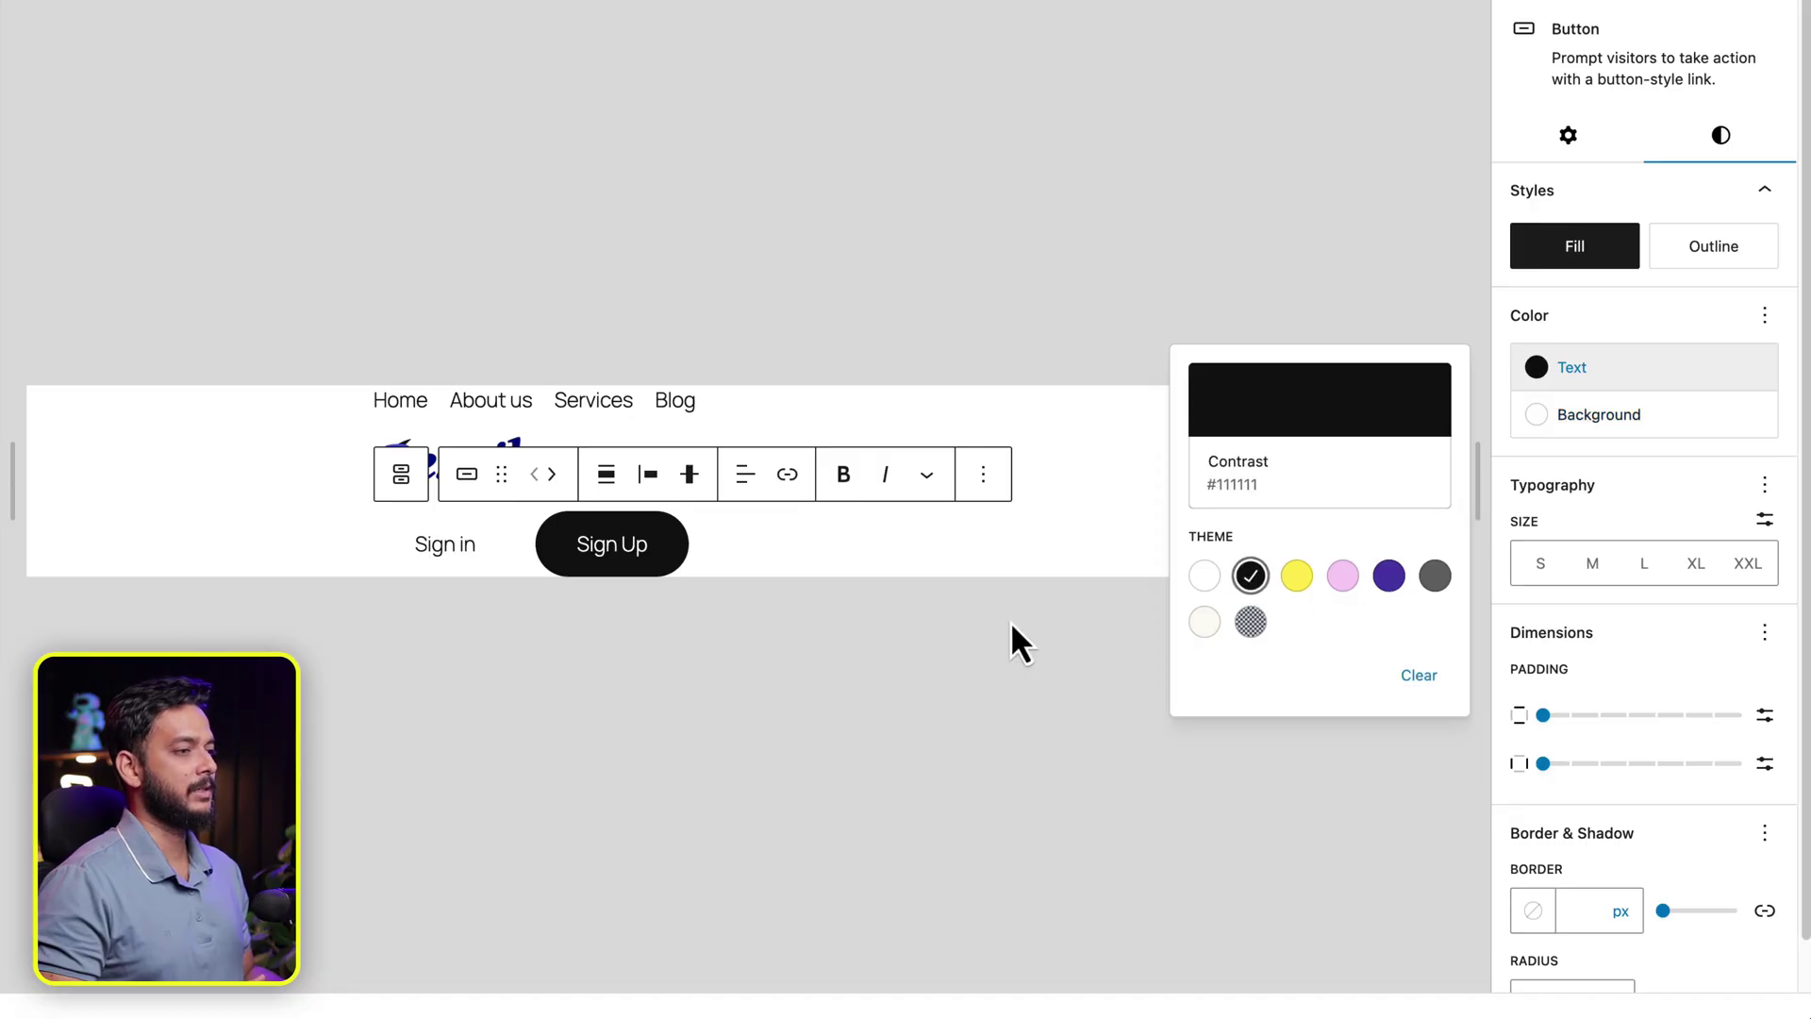
pyautogui.click(1547, 717)
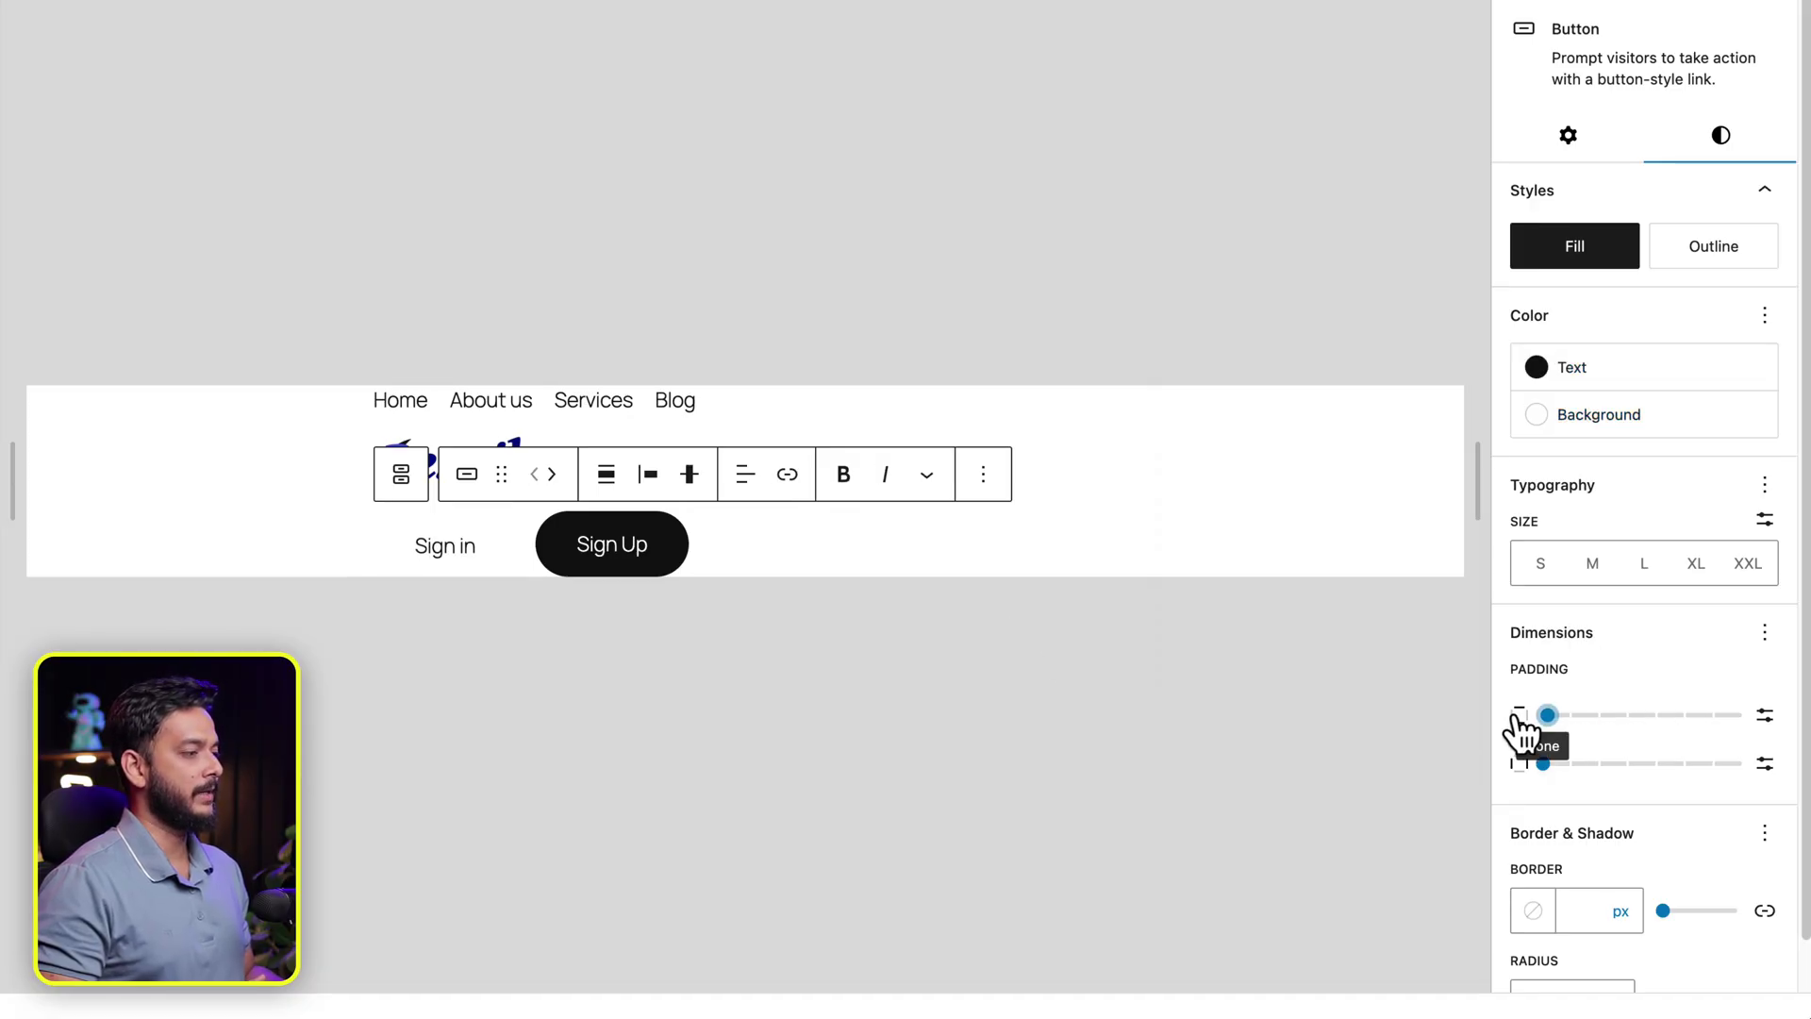
pyautogui.moveTo(1537, 770); pyautogui.dragTo(1477, 788)
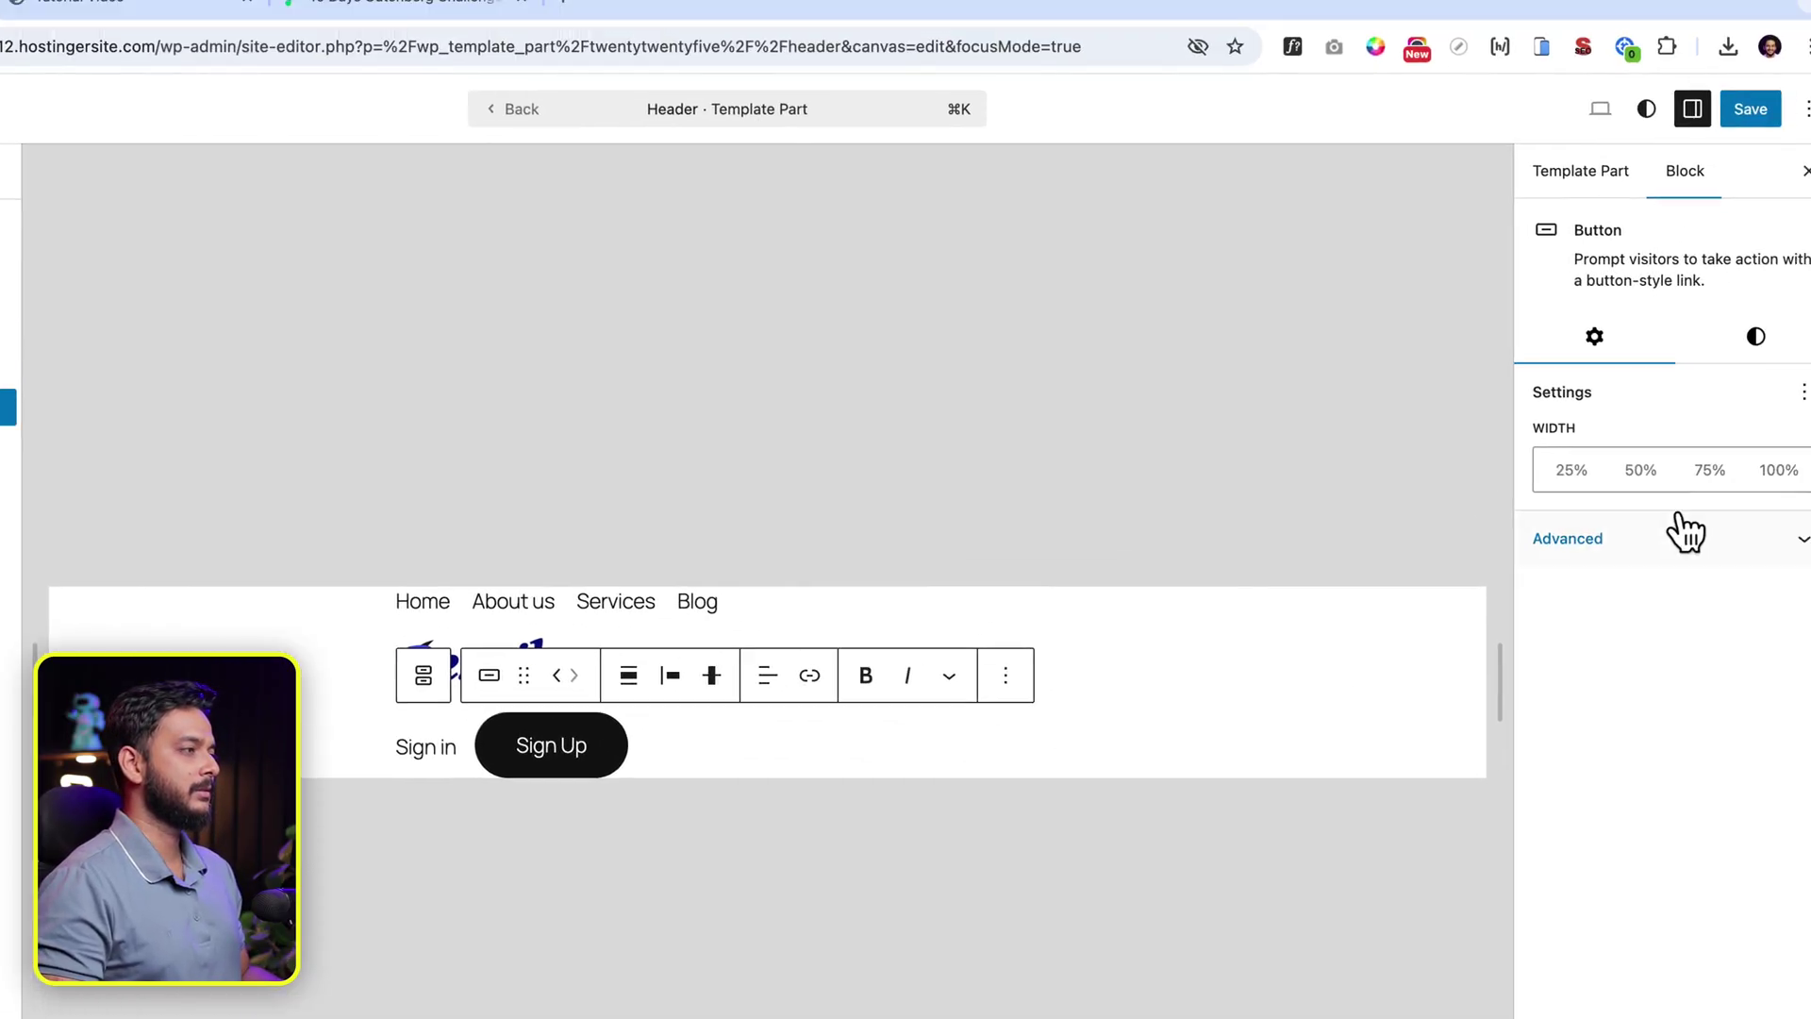
# Step: Give the Sign Up button a custom navy #000D83 background, pasted from the colour-picker extension
pyautogui.click(1721, 362)
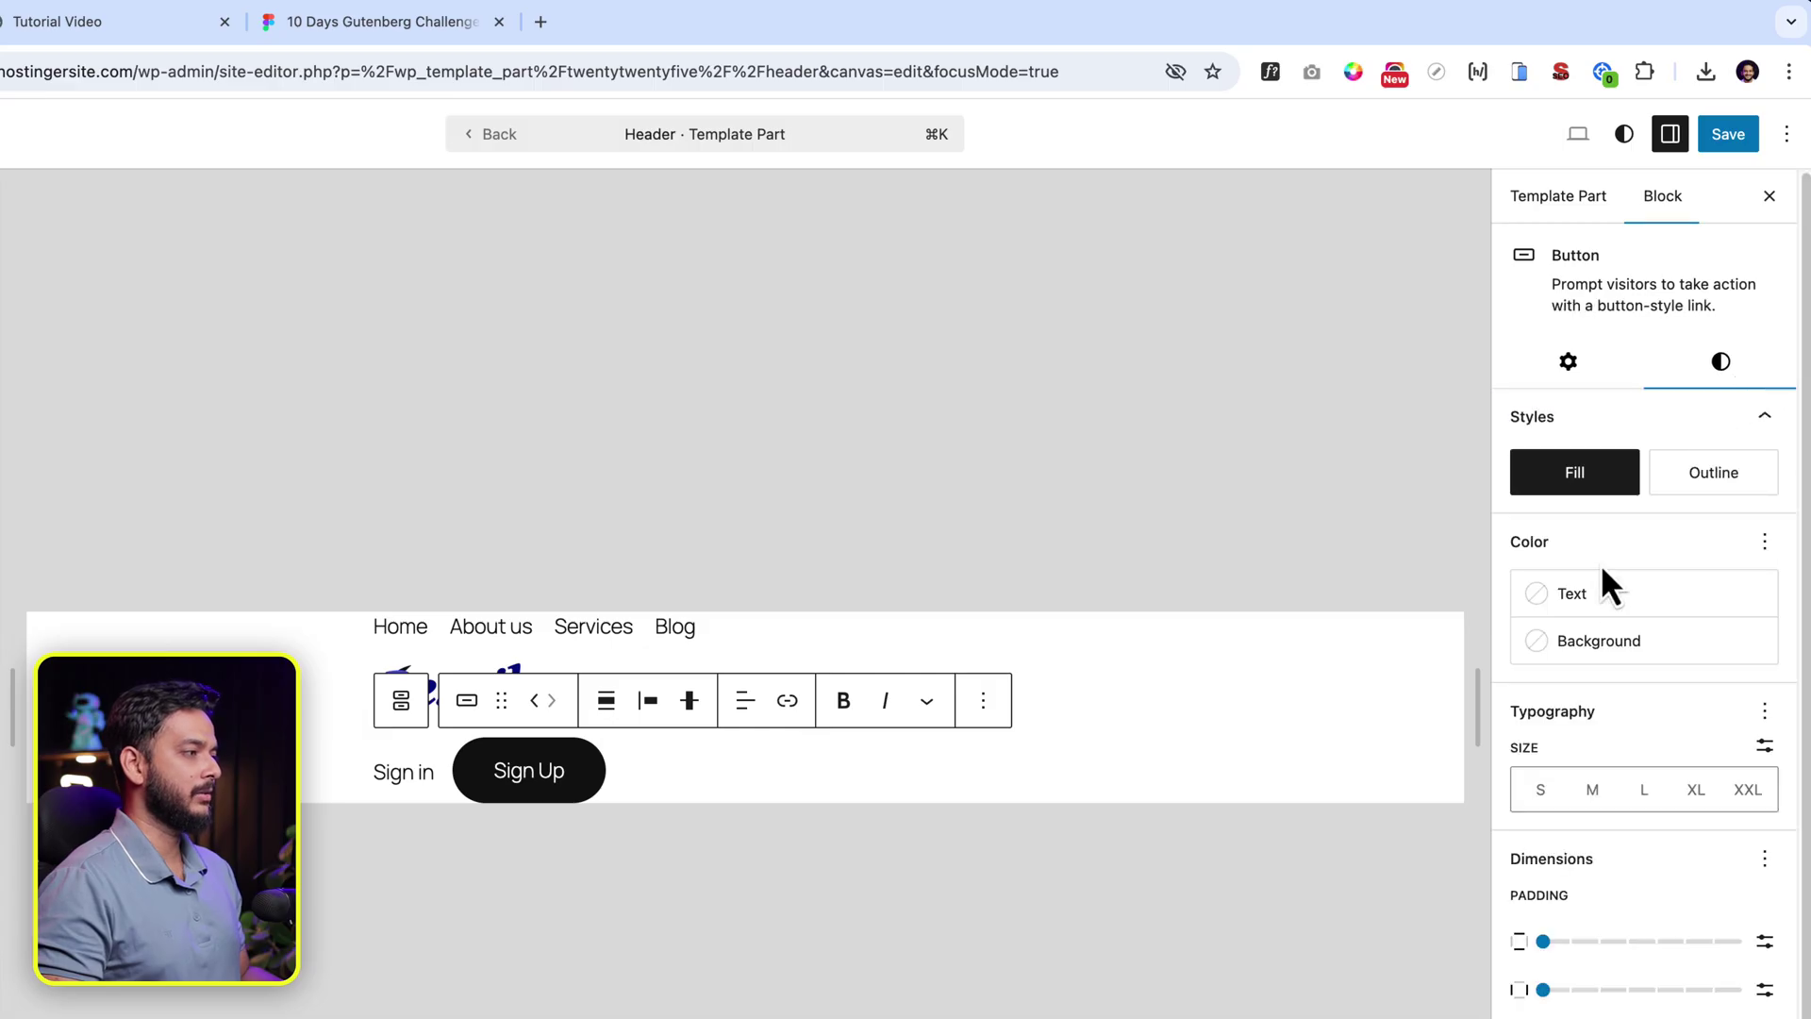
pyautogui.click(1601, 644)
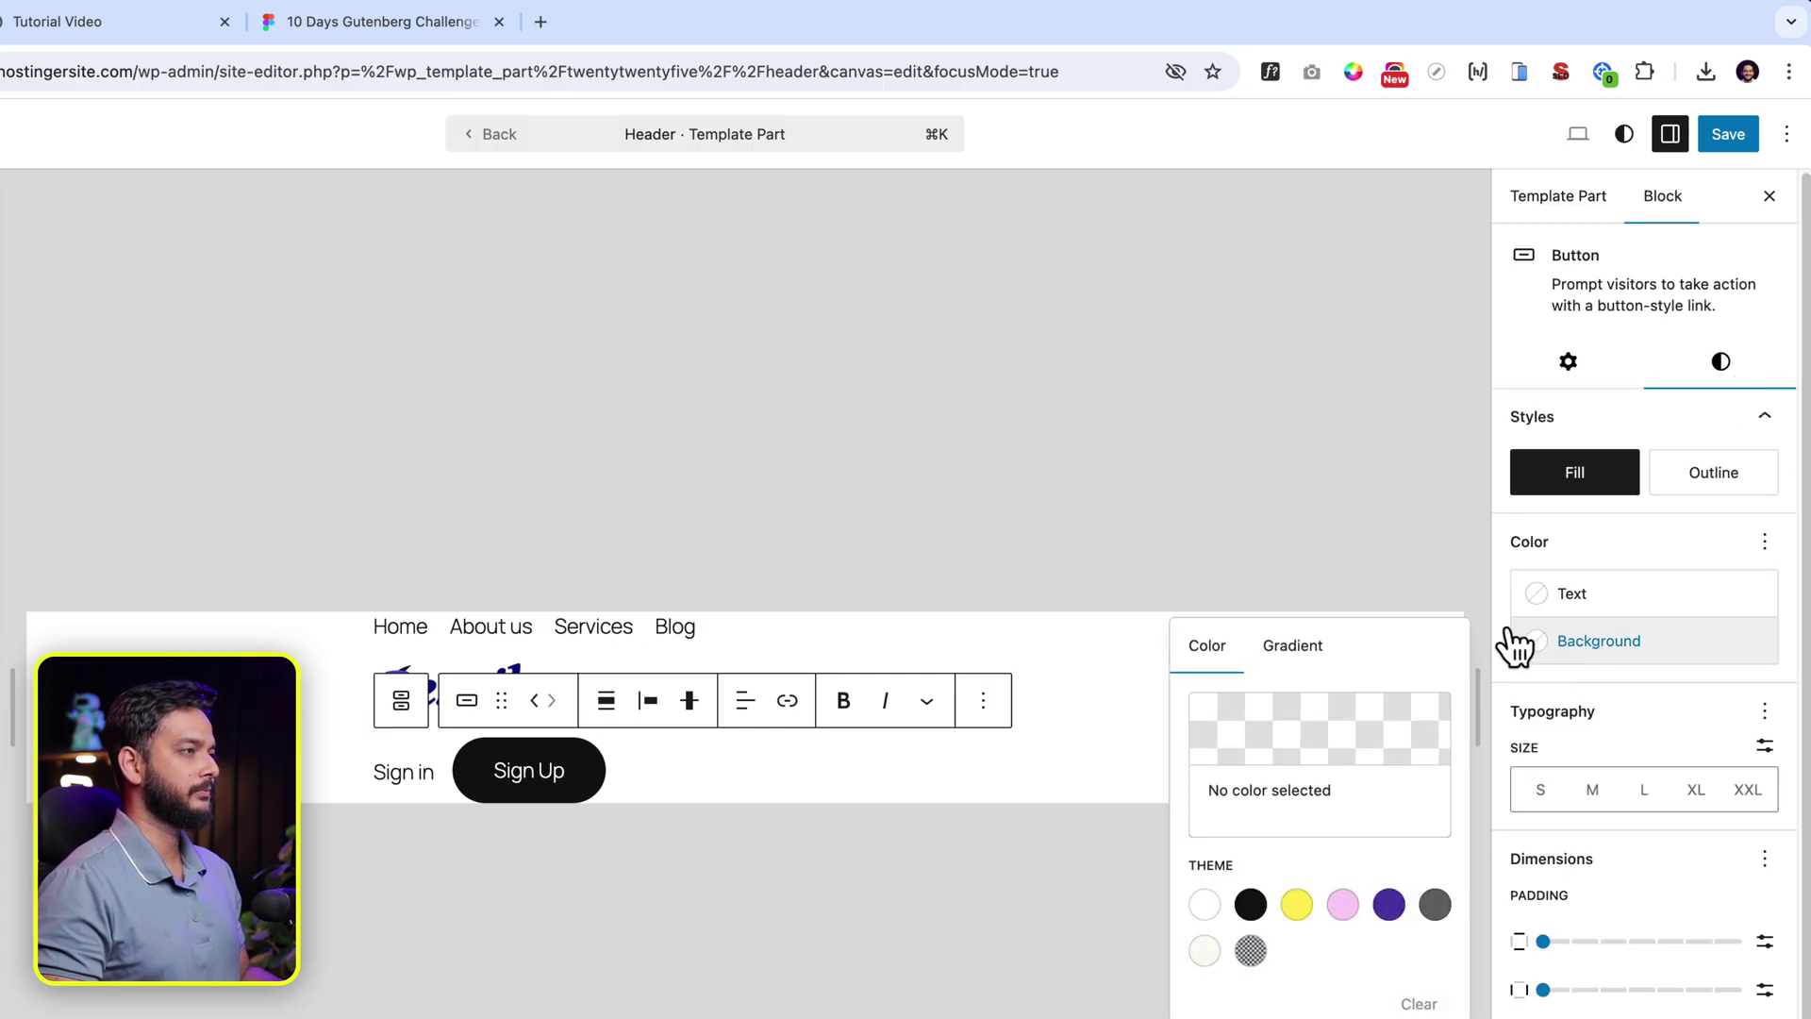
pyautogui.click(1388, 905)
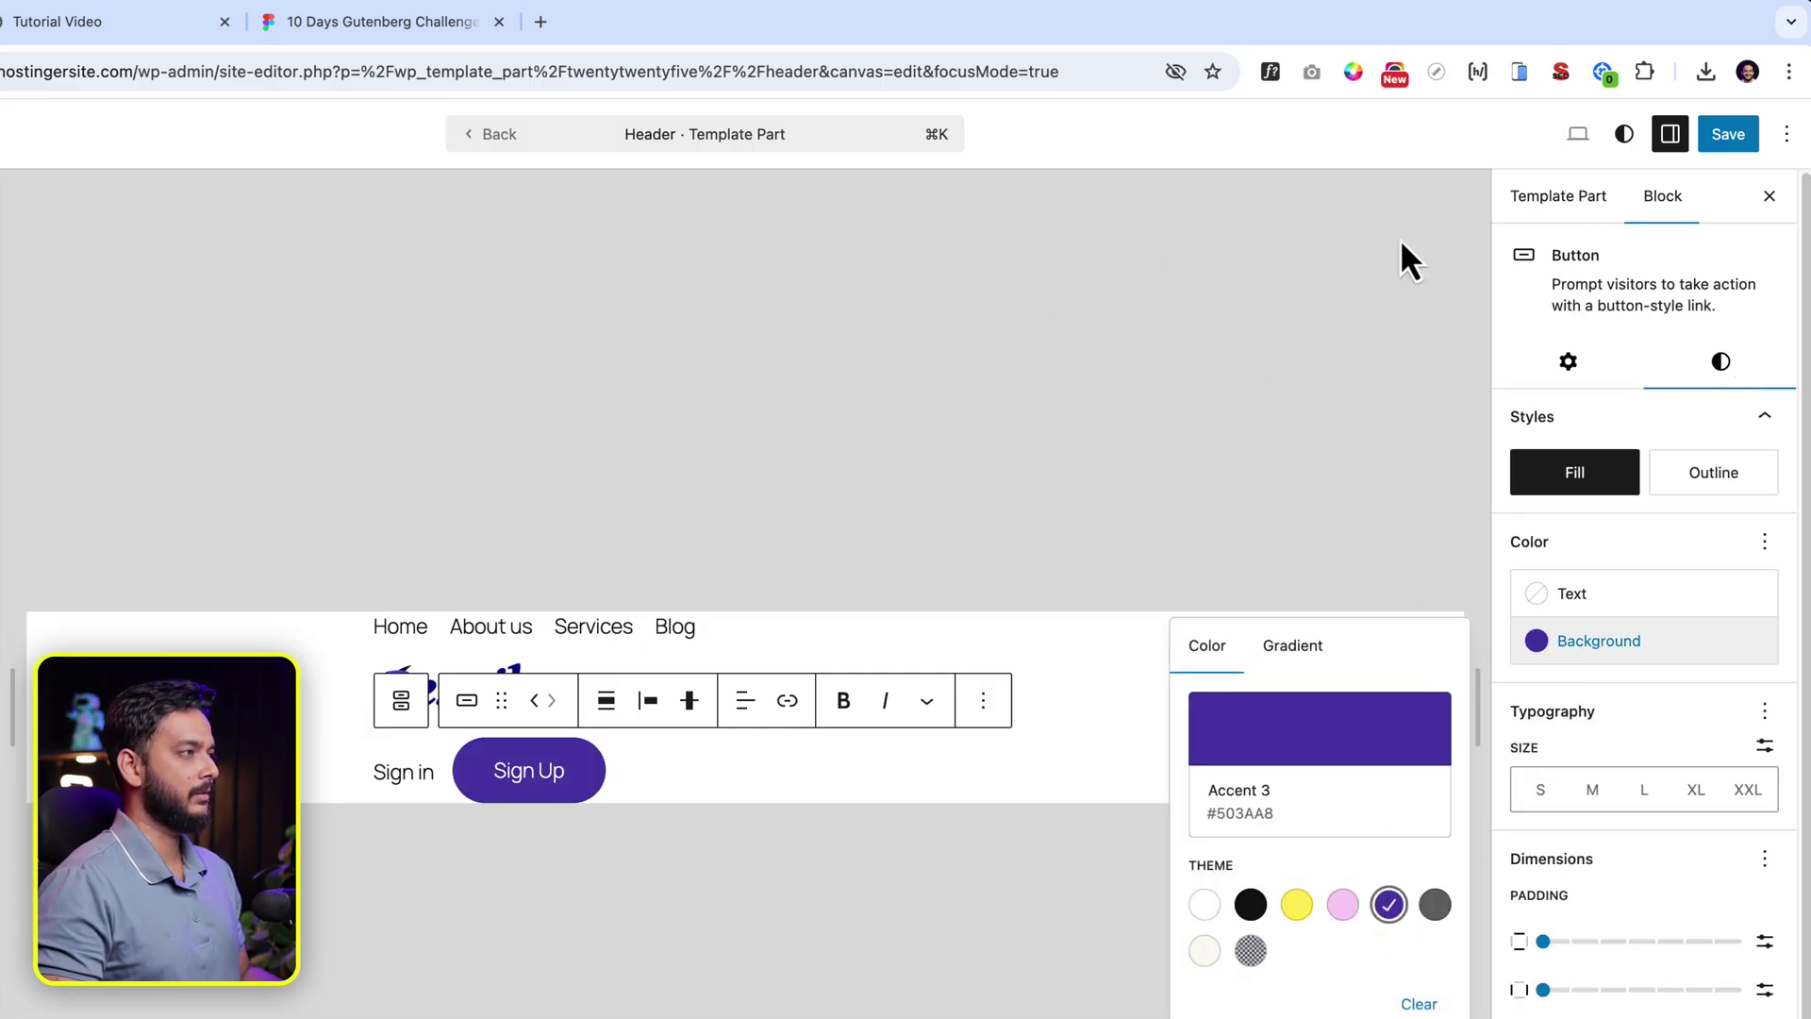
pyautogui.click(1353, 72)
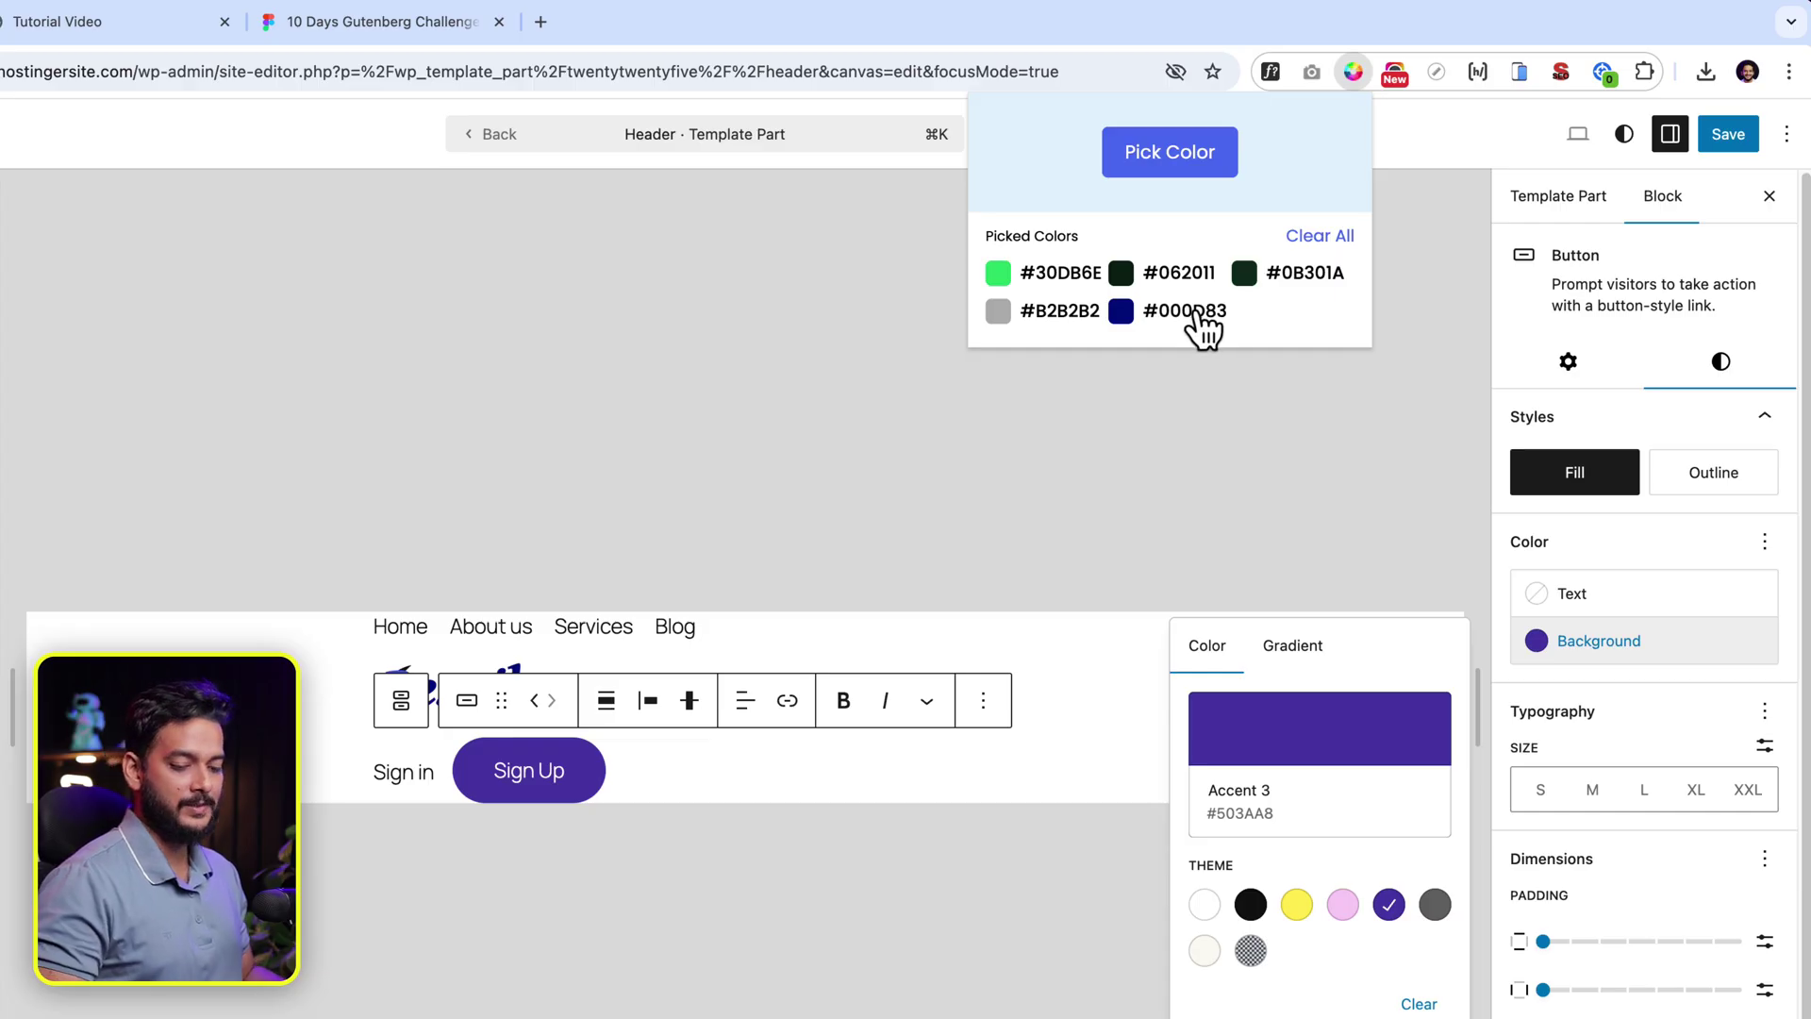
pyautogui.click(1264, 766)
pyautogui.click(1274, 755)
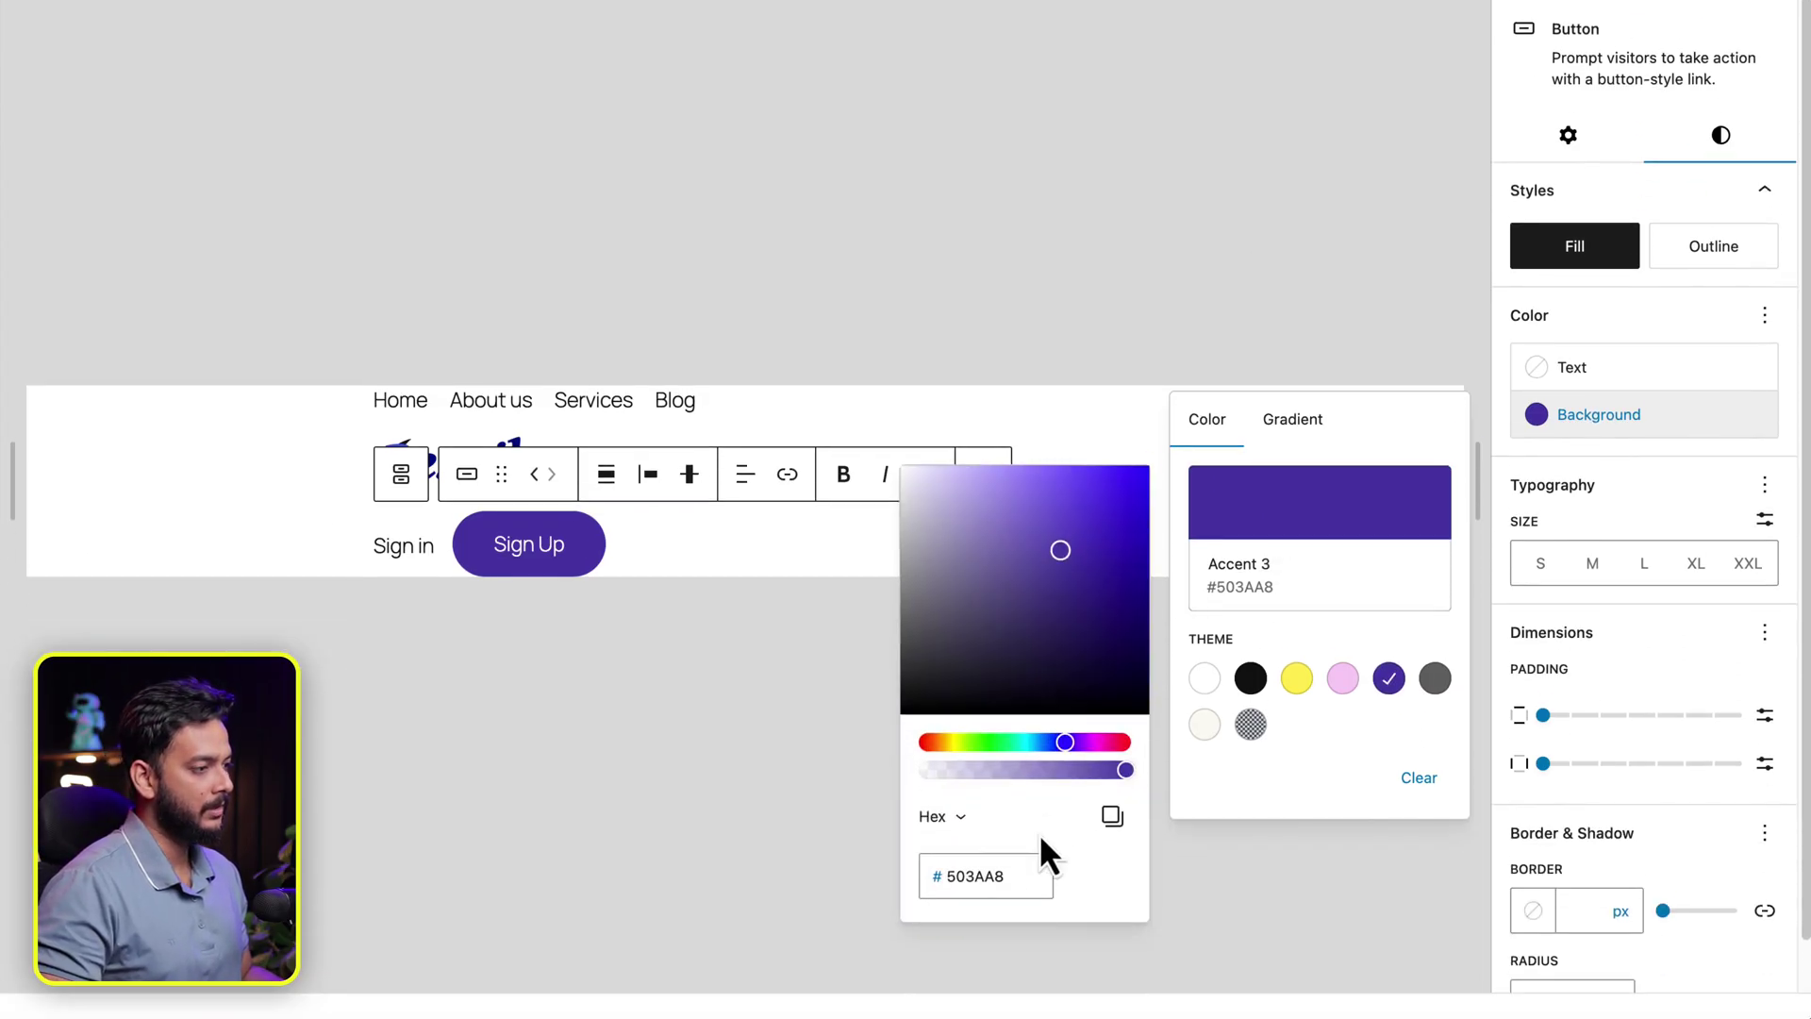
pyautogui.write('000D83')
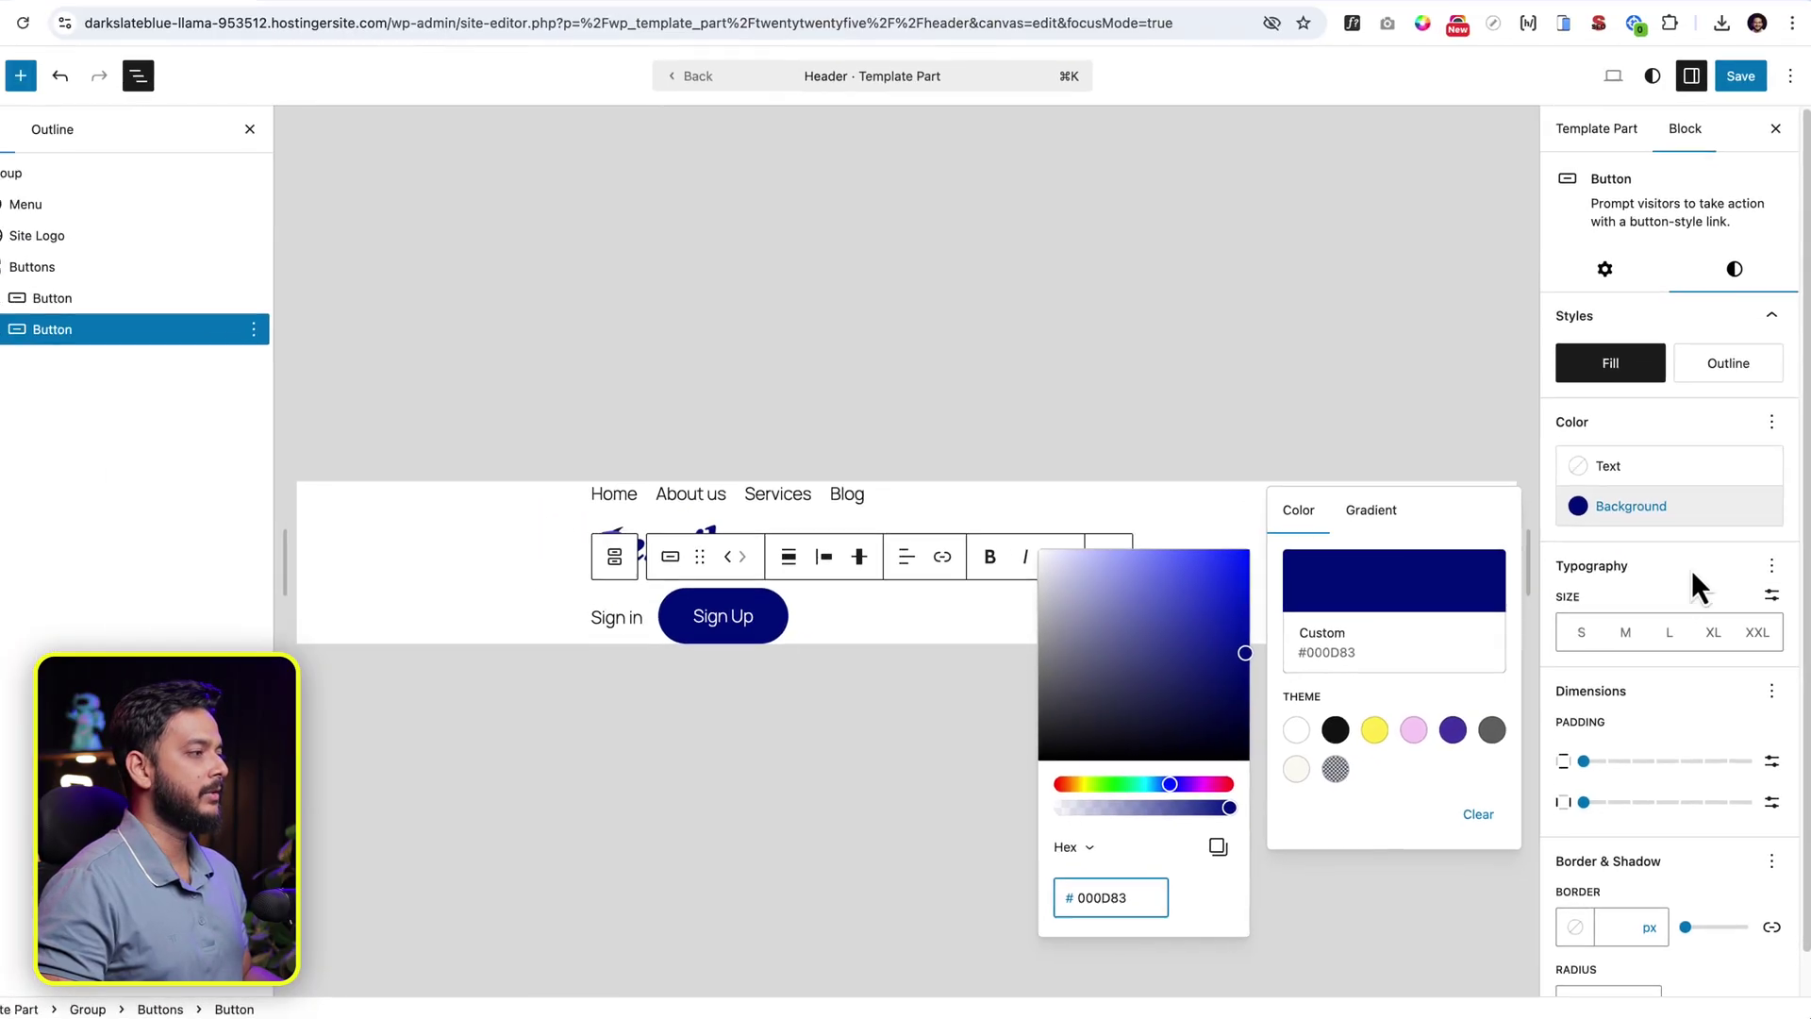
pyautogui.click(1057, 20)
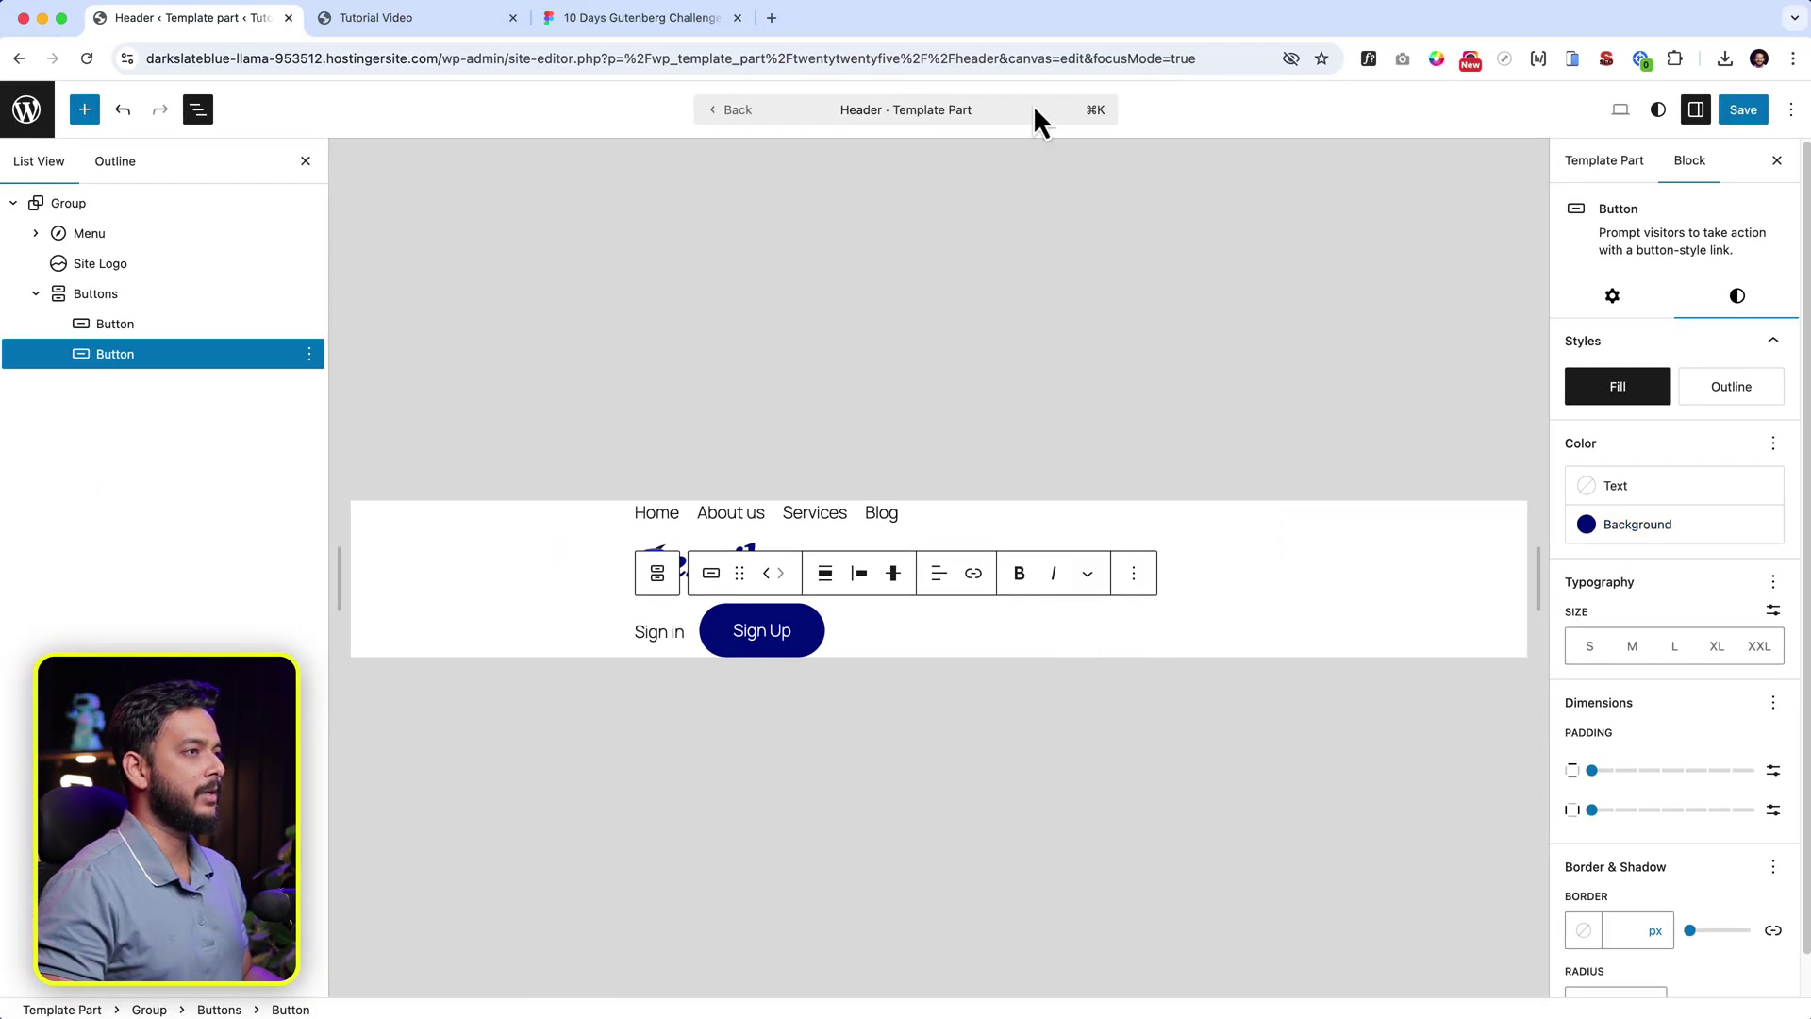
pyautogui.click(675, 22)
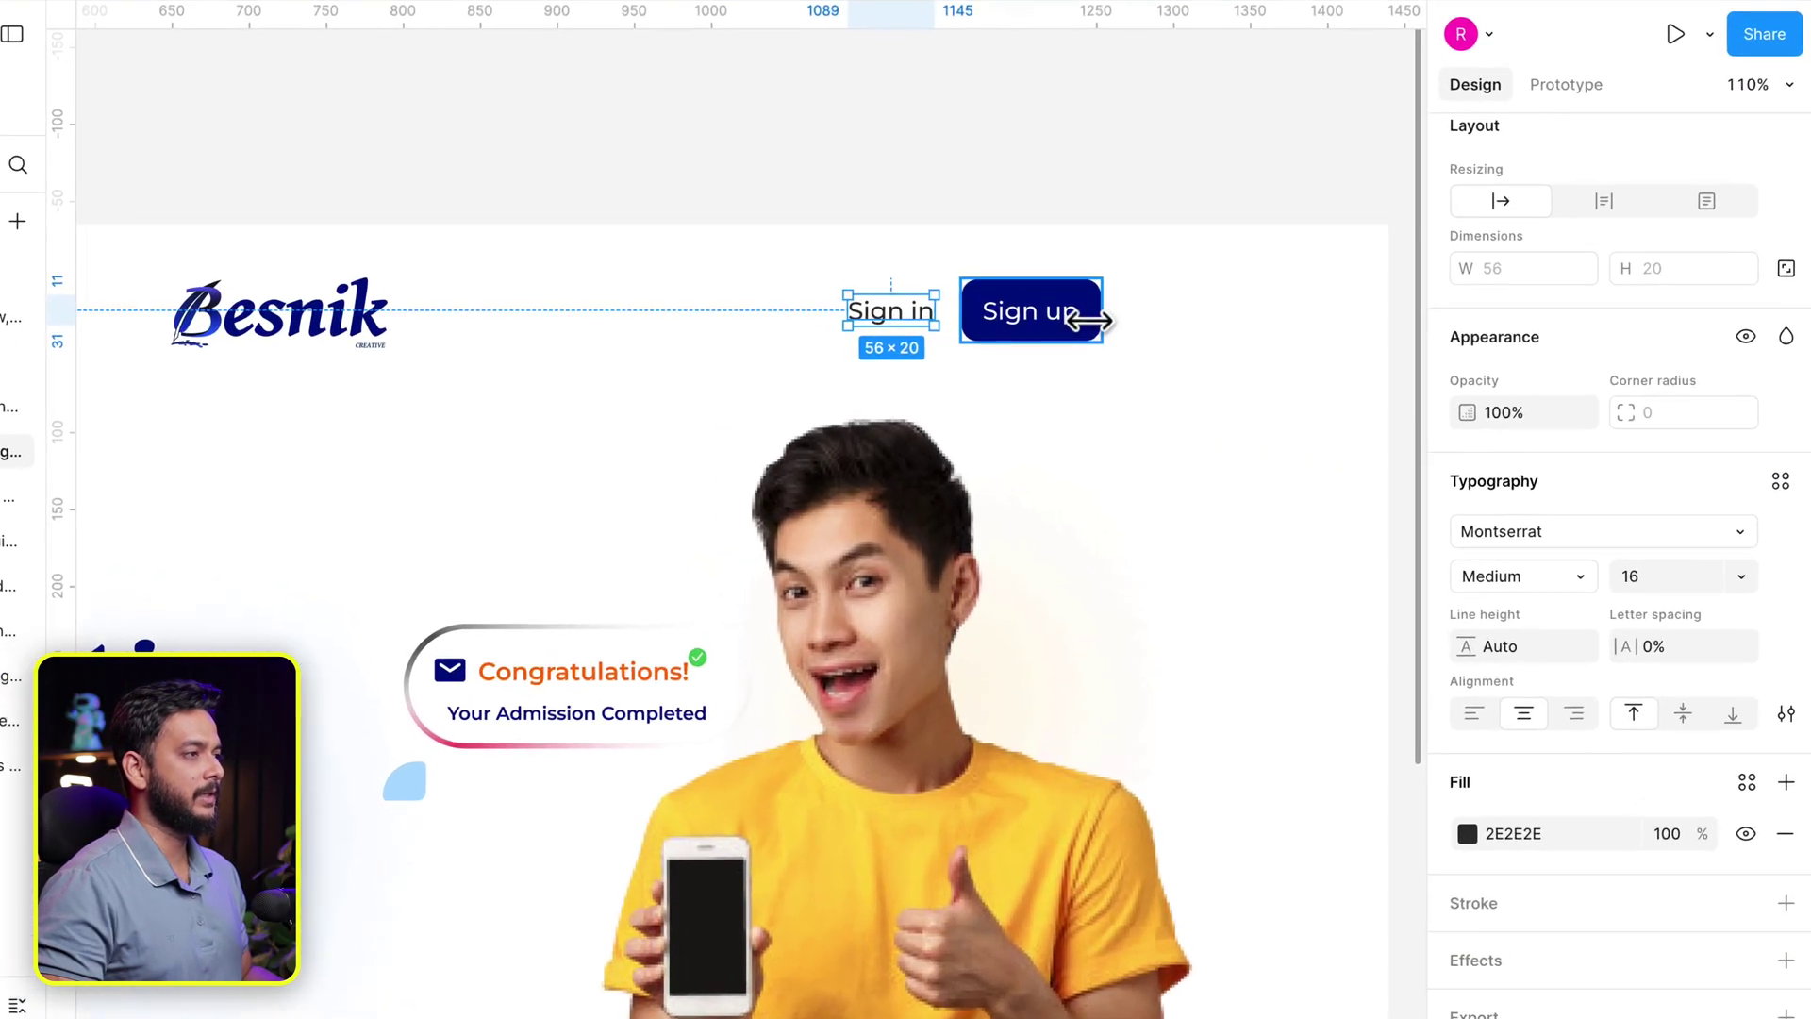
pyautogui.click(1198, 347)
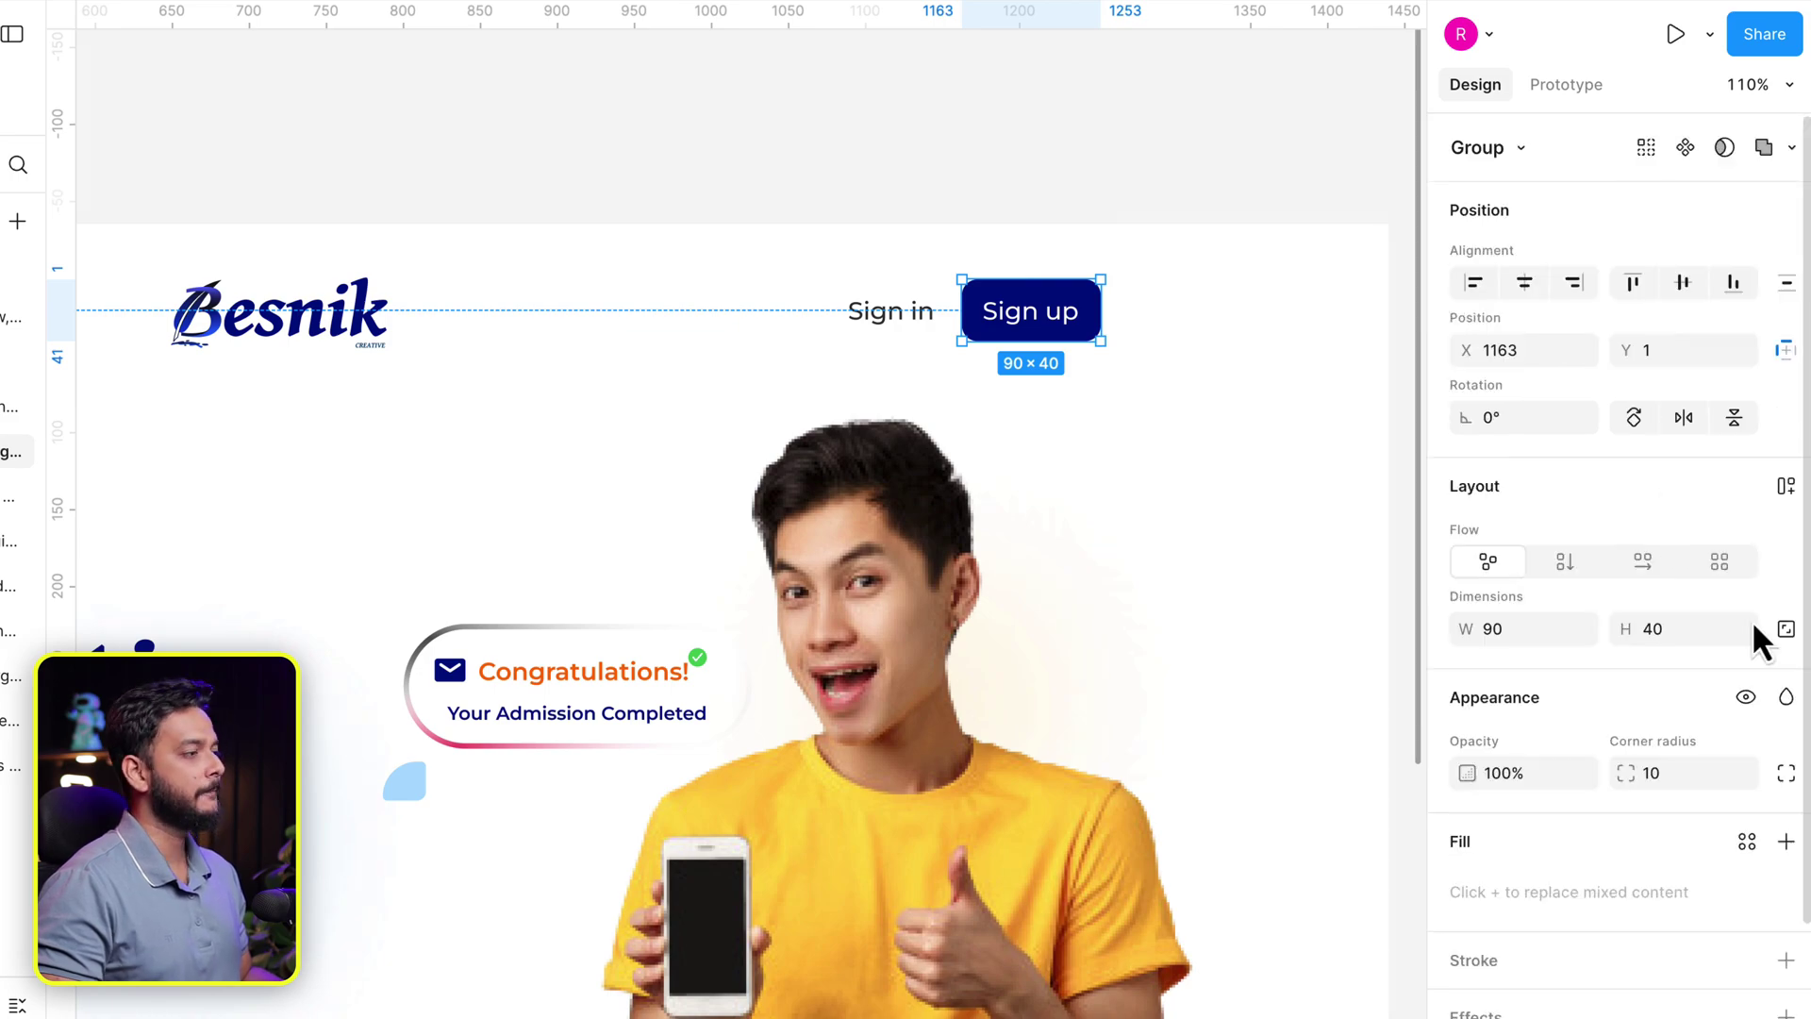
pyautogui.scroll(3, 1662, 479)
pyautogui.doubleClick(1012, 432)
pyautogui.scroll(5, 1007, 419)
pyautogui.press('alt')
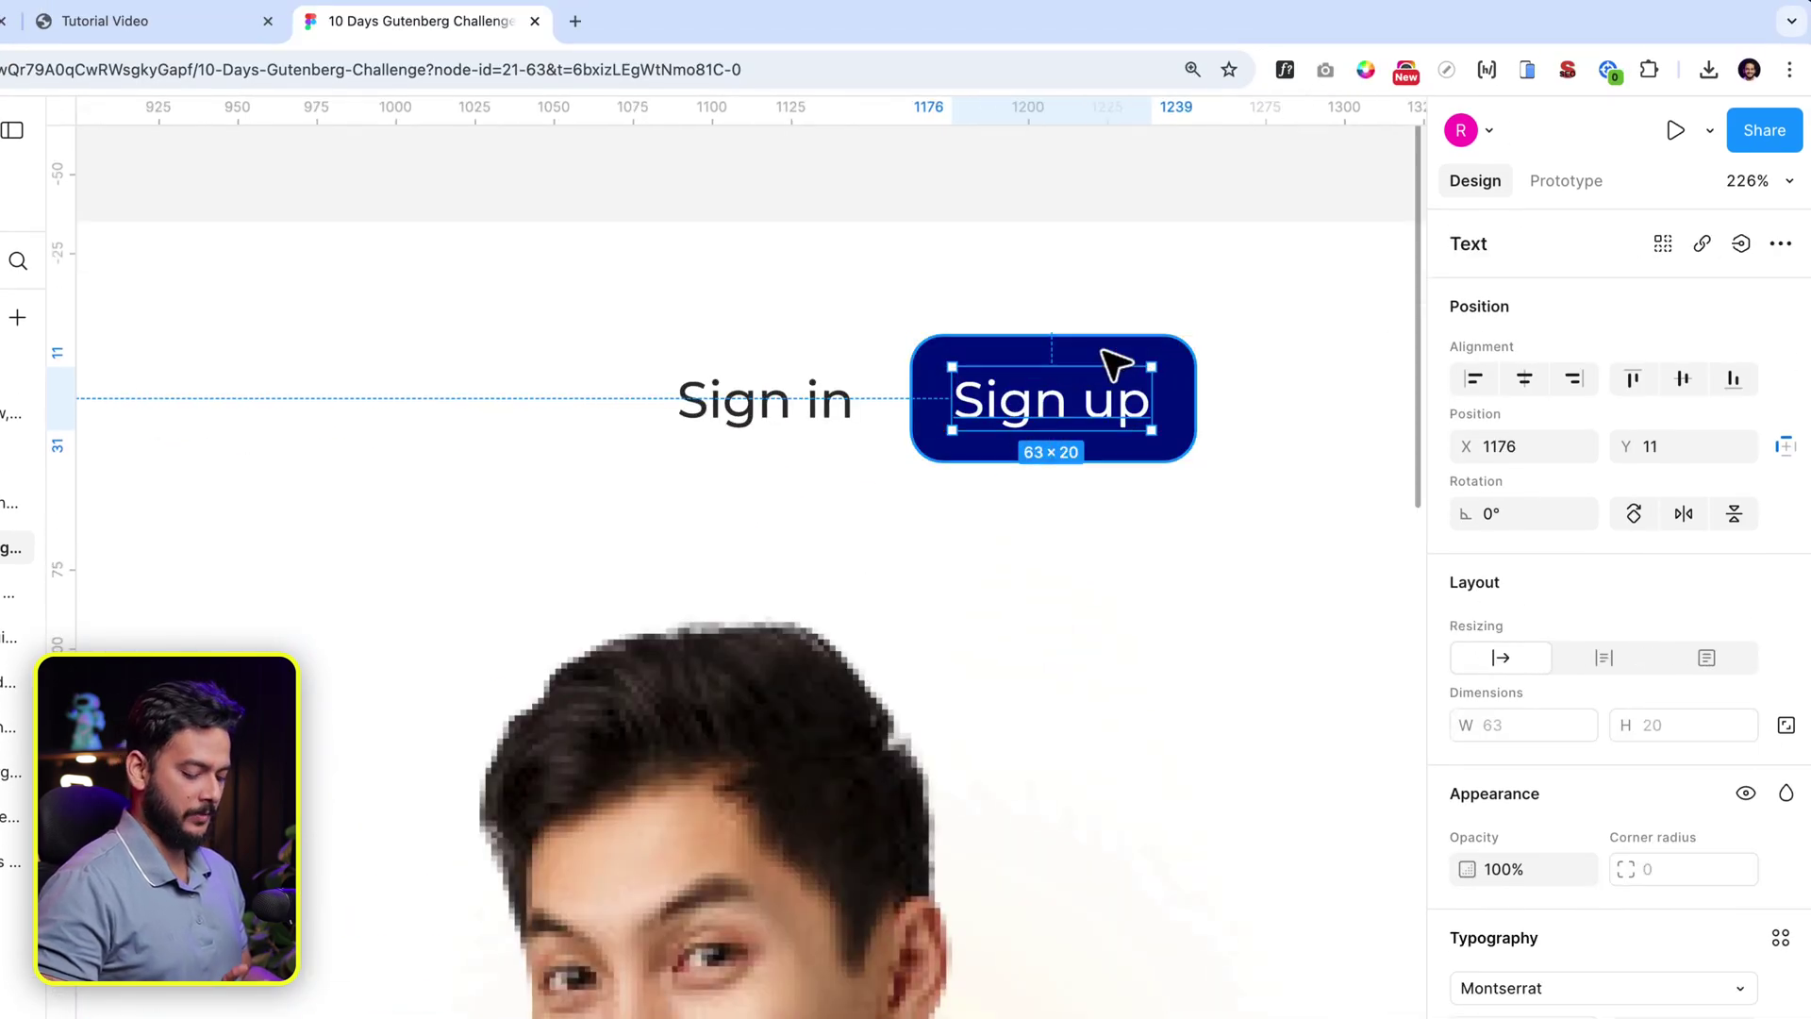
pyautogui.press('alt')
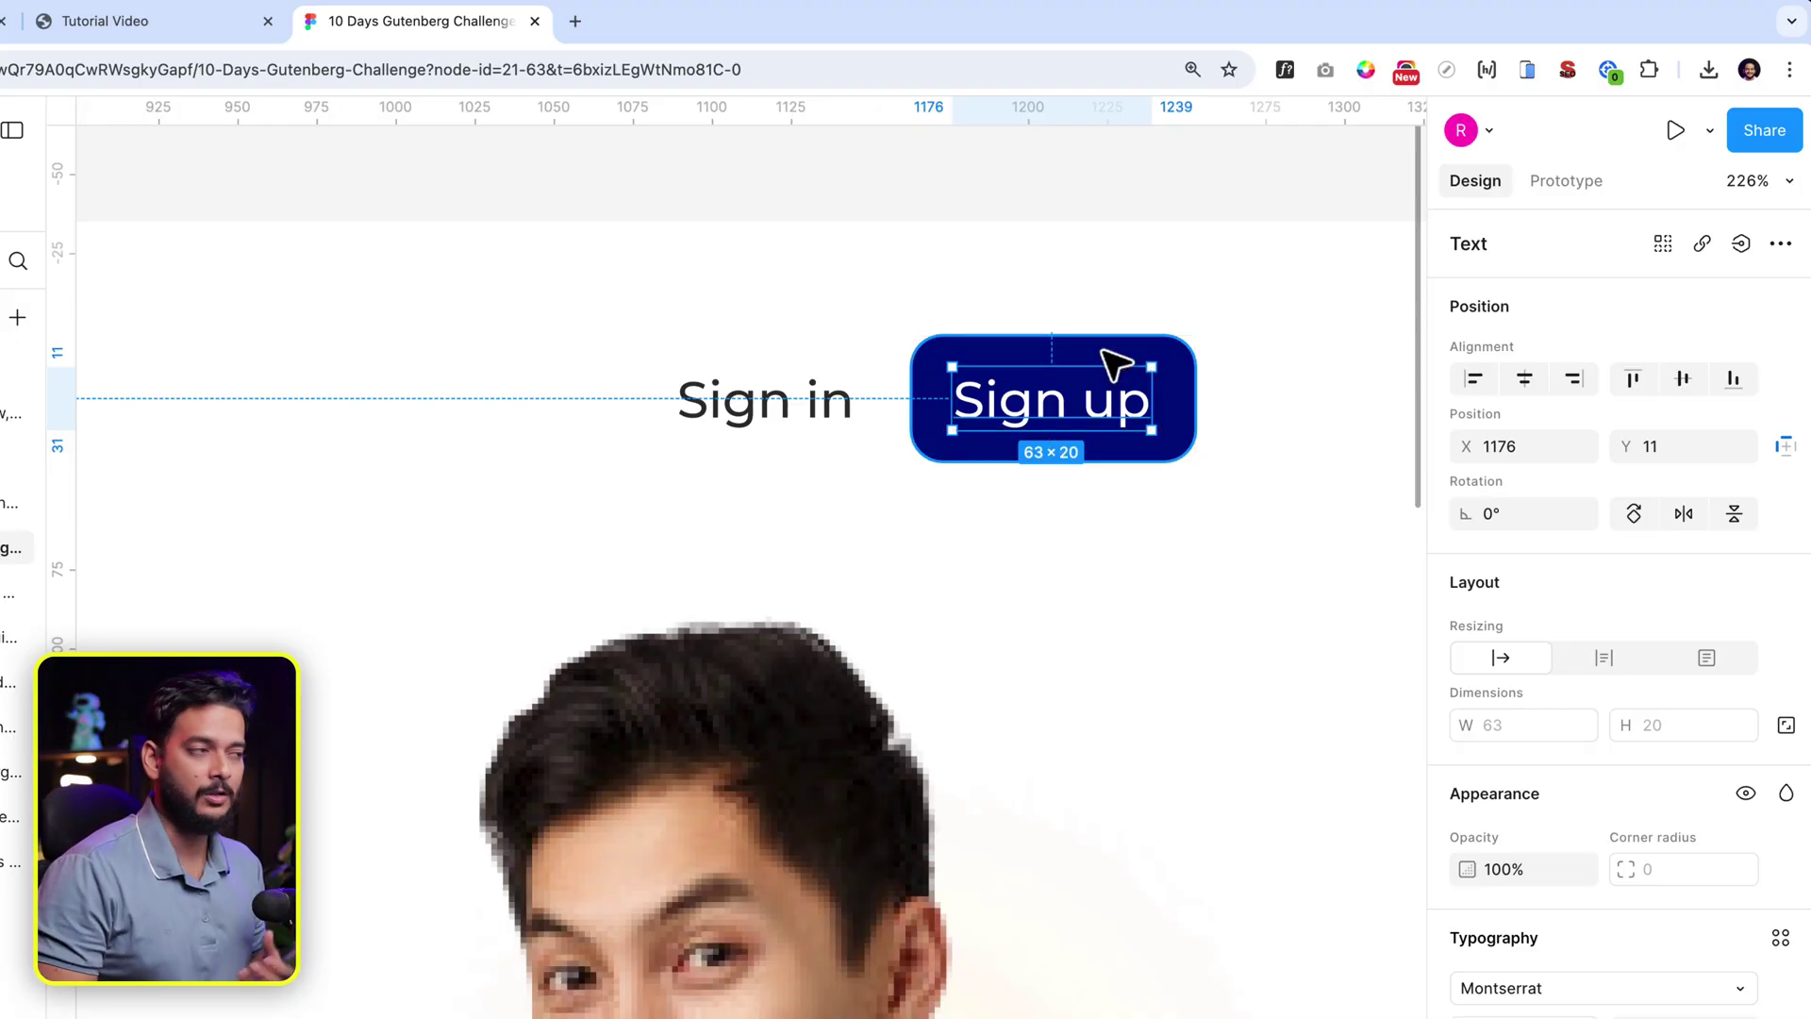
pyautogui.press('alt')
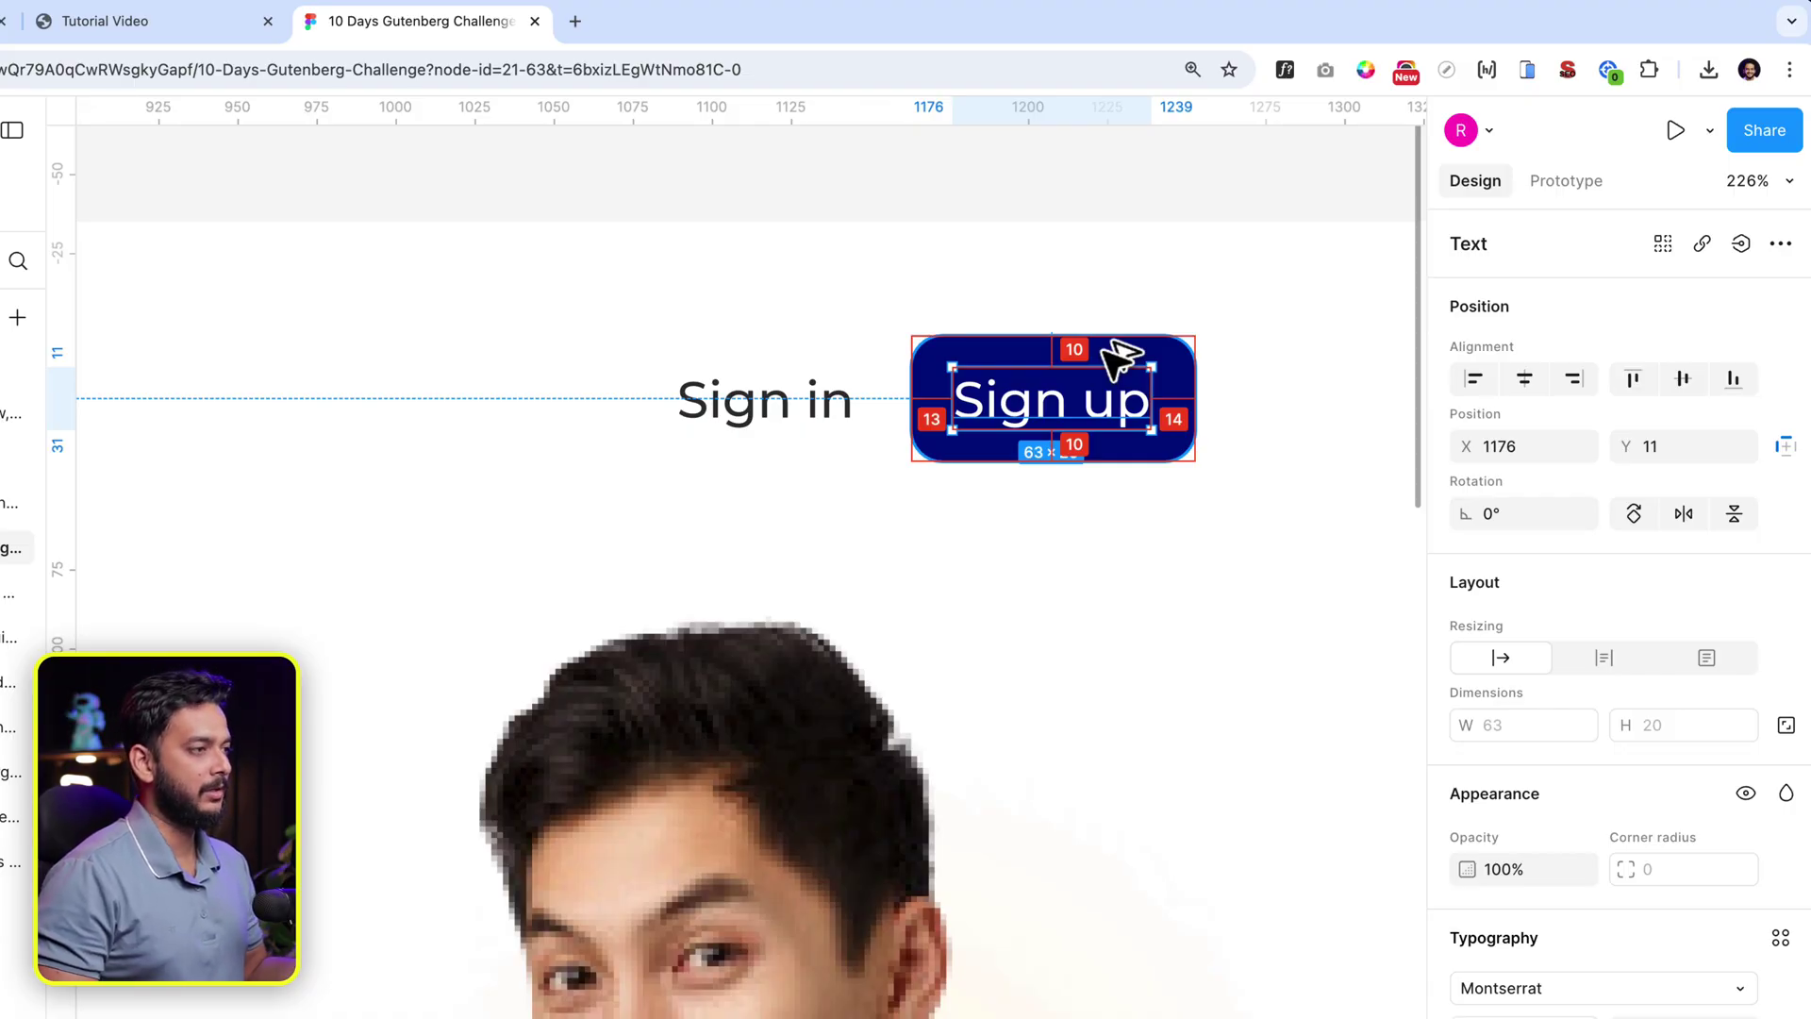
pyautogui.press('alt')
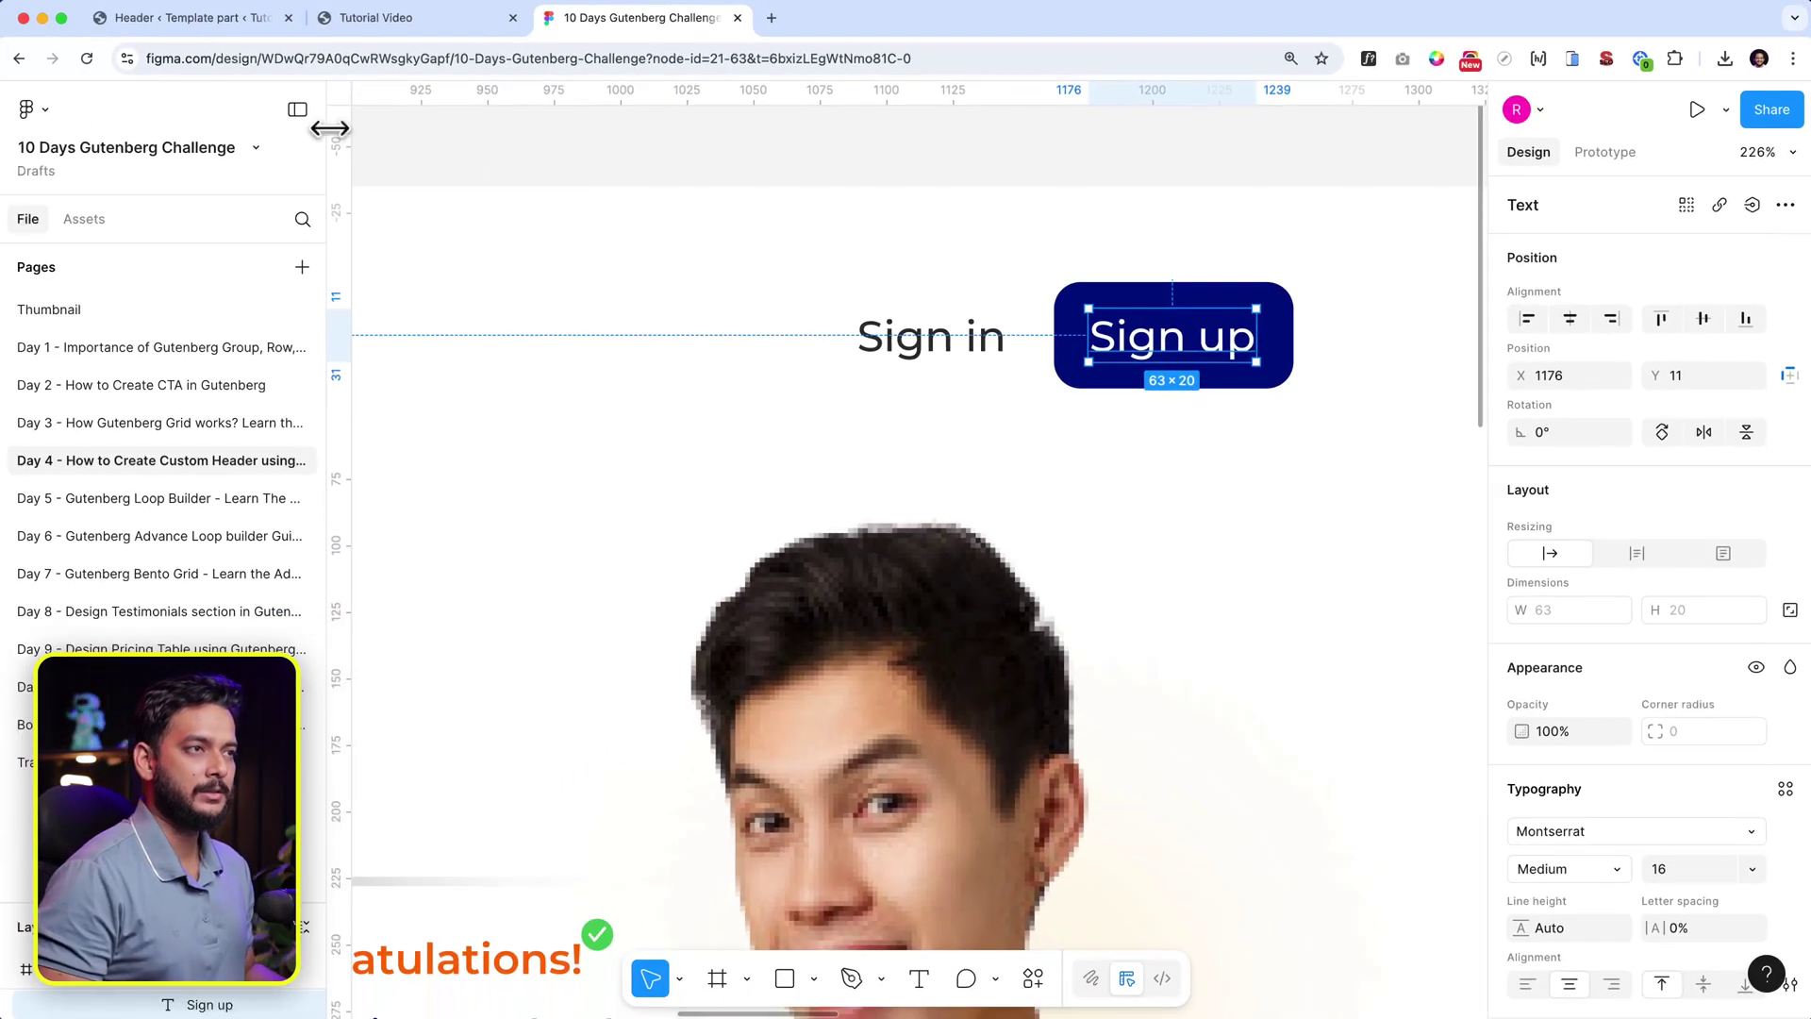
pyautogui.click(227, 19)
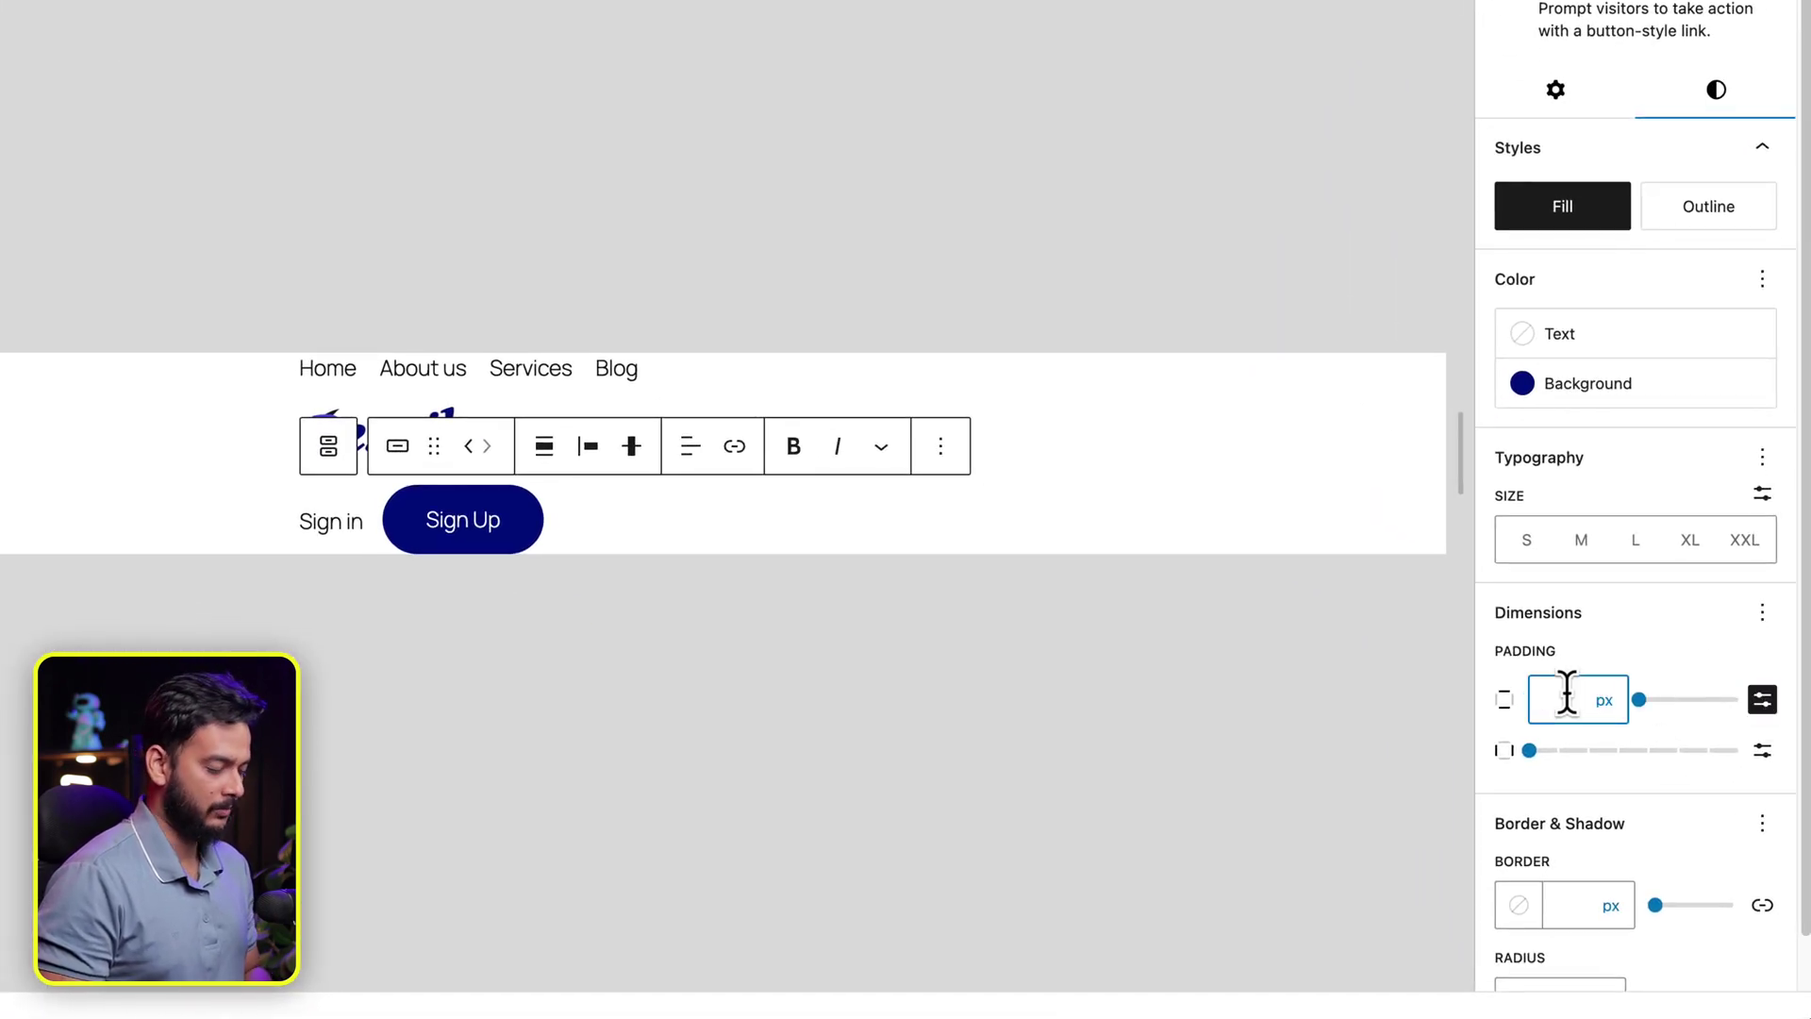
# Step: Set Sign Up's padding to 10px top/bottom and 15px left/right, with a 10px corner radius
pyautogui.write('10')
pyautogui.click(1760, 750)
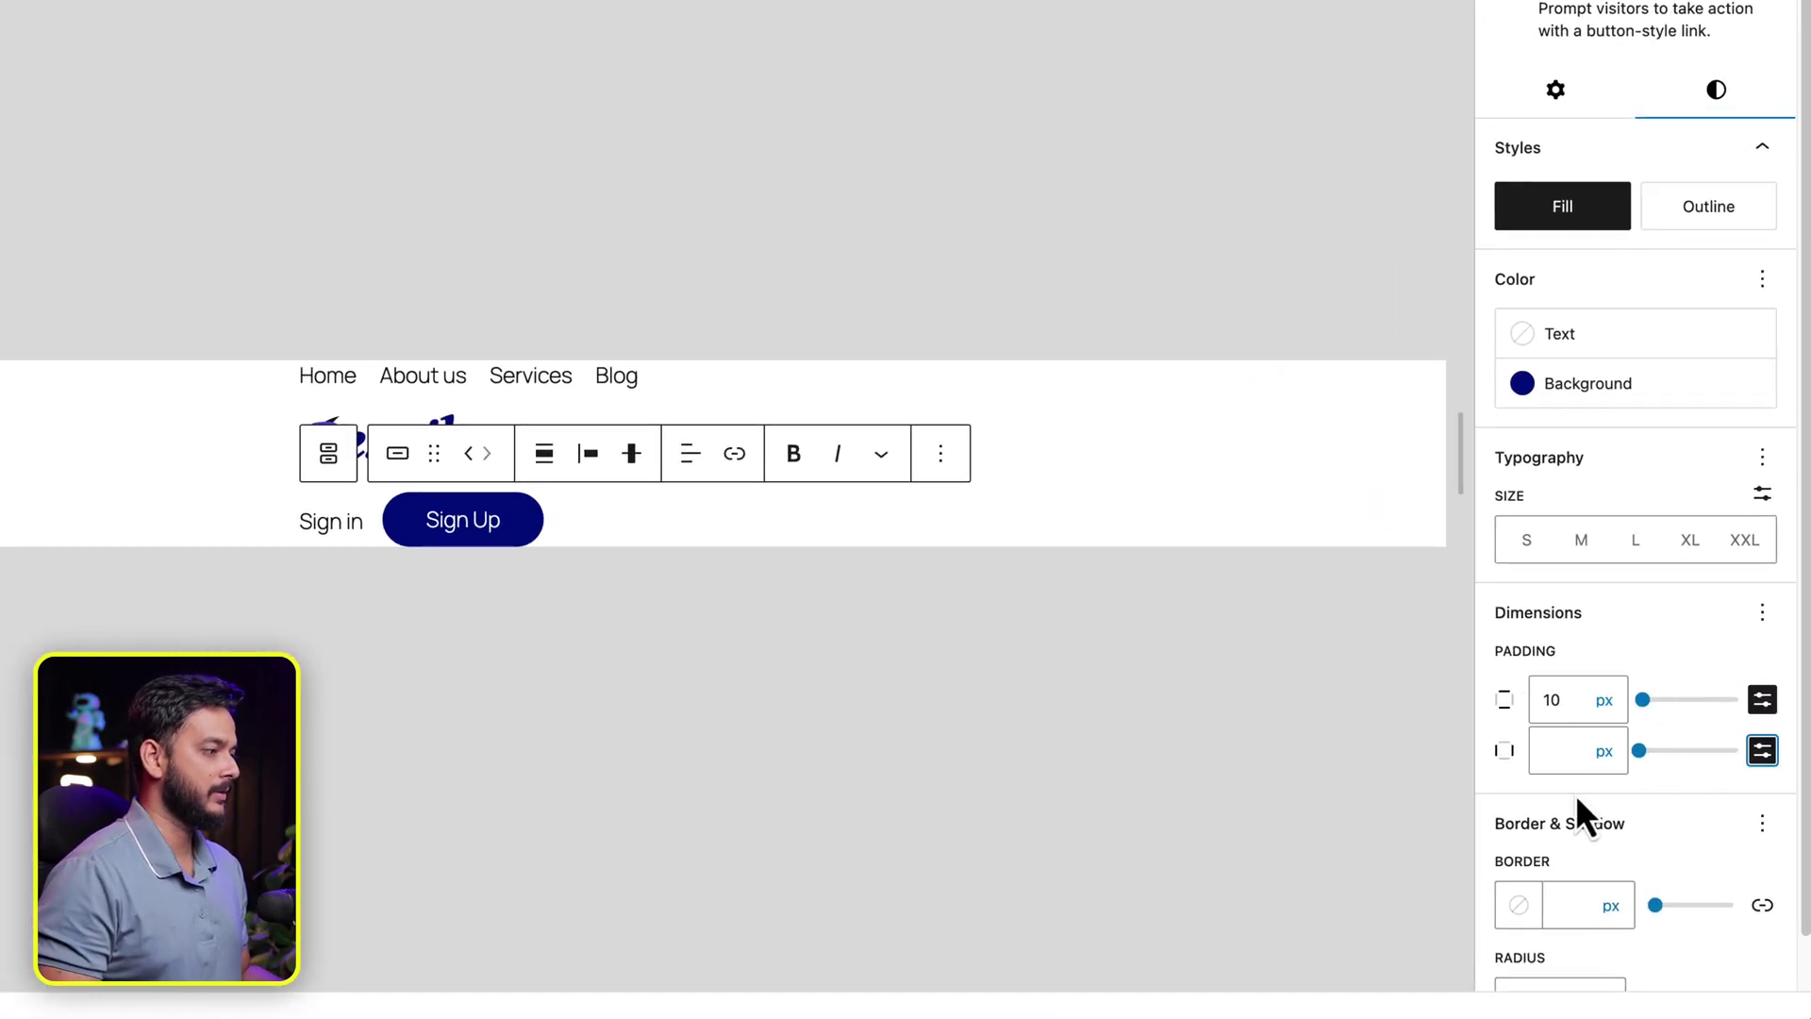
pyautogui.write('15')
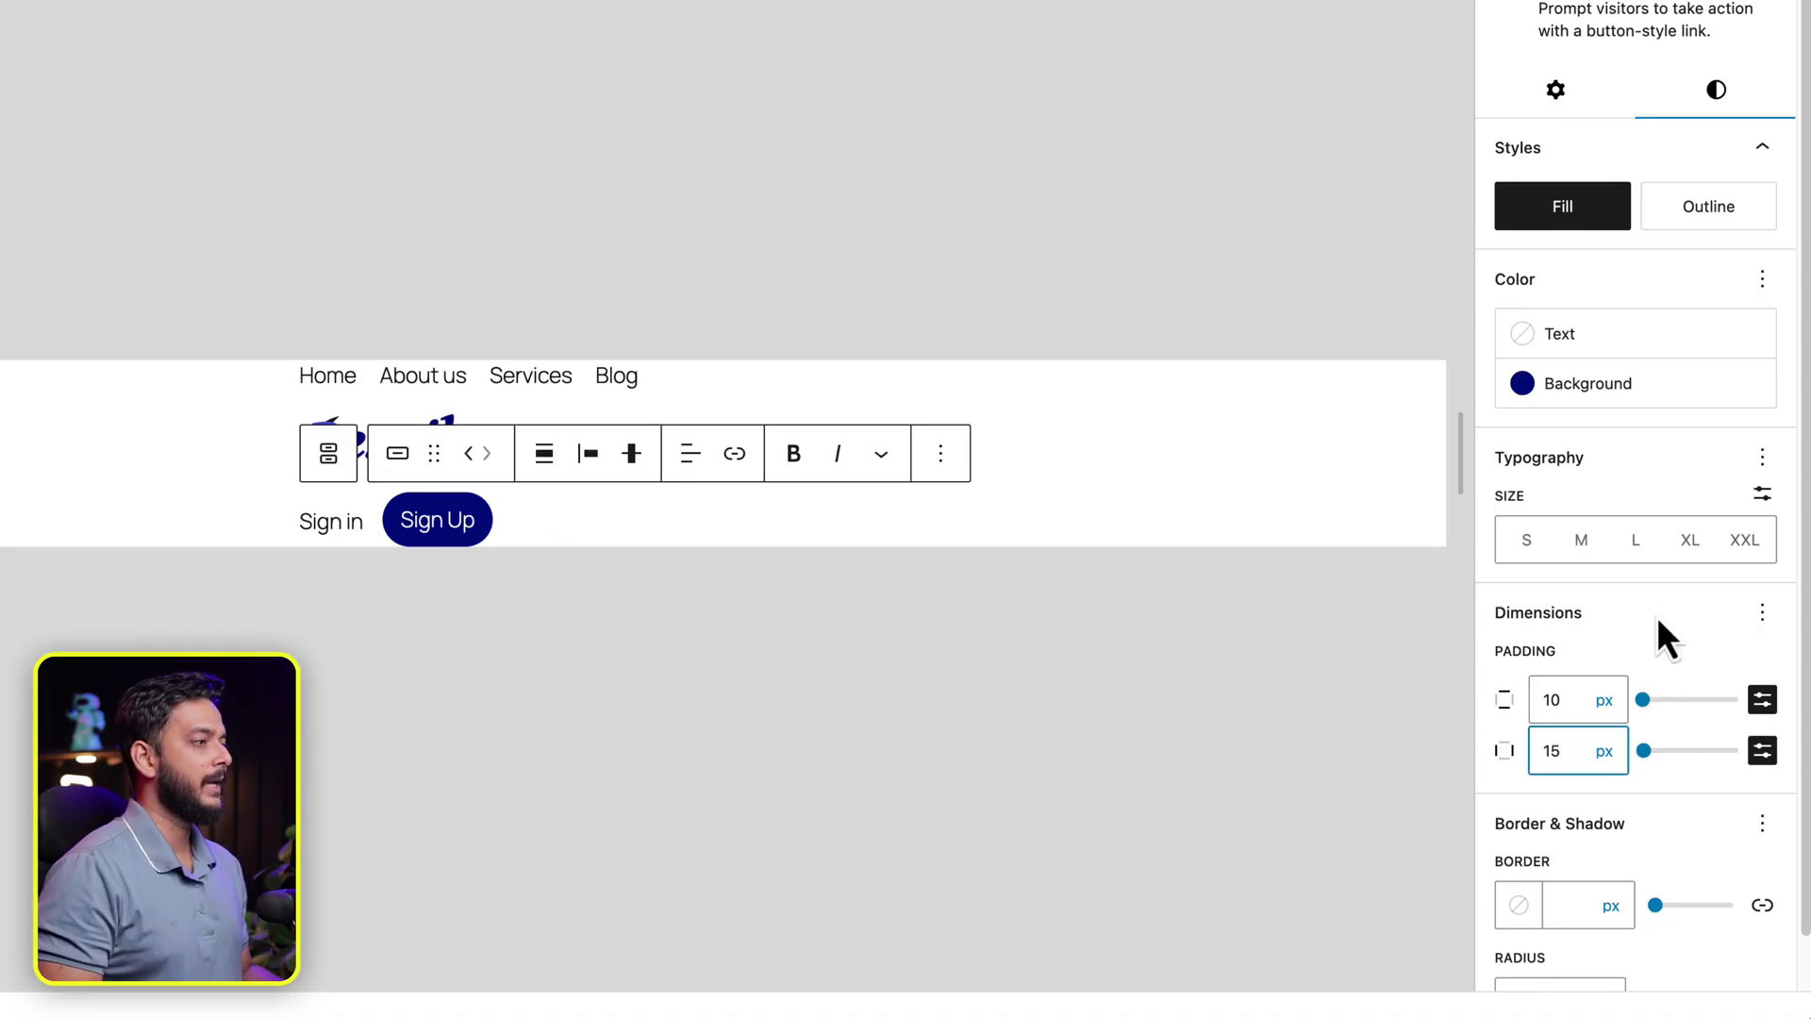
pyautogui.scroll(-1, 1603, 920)
pyautogui.click(1530, 946)
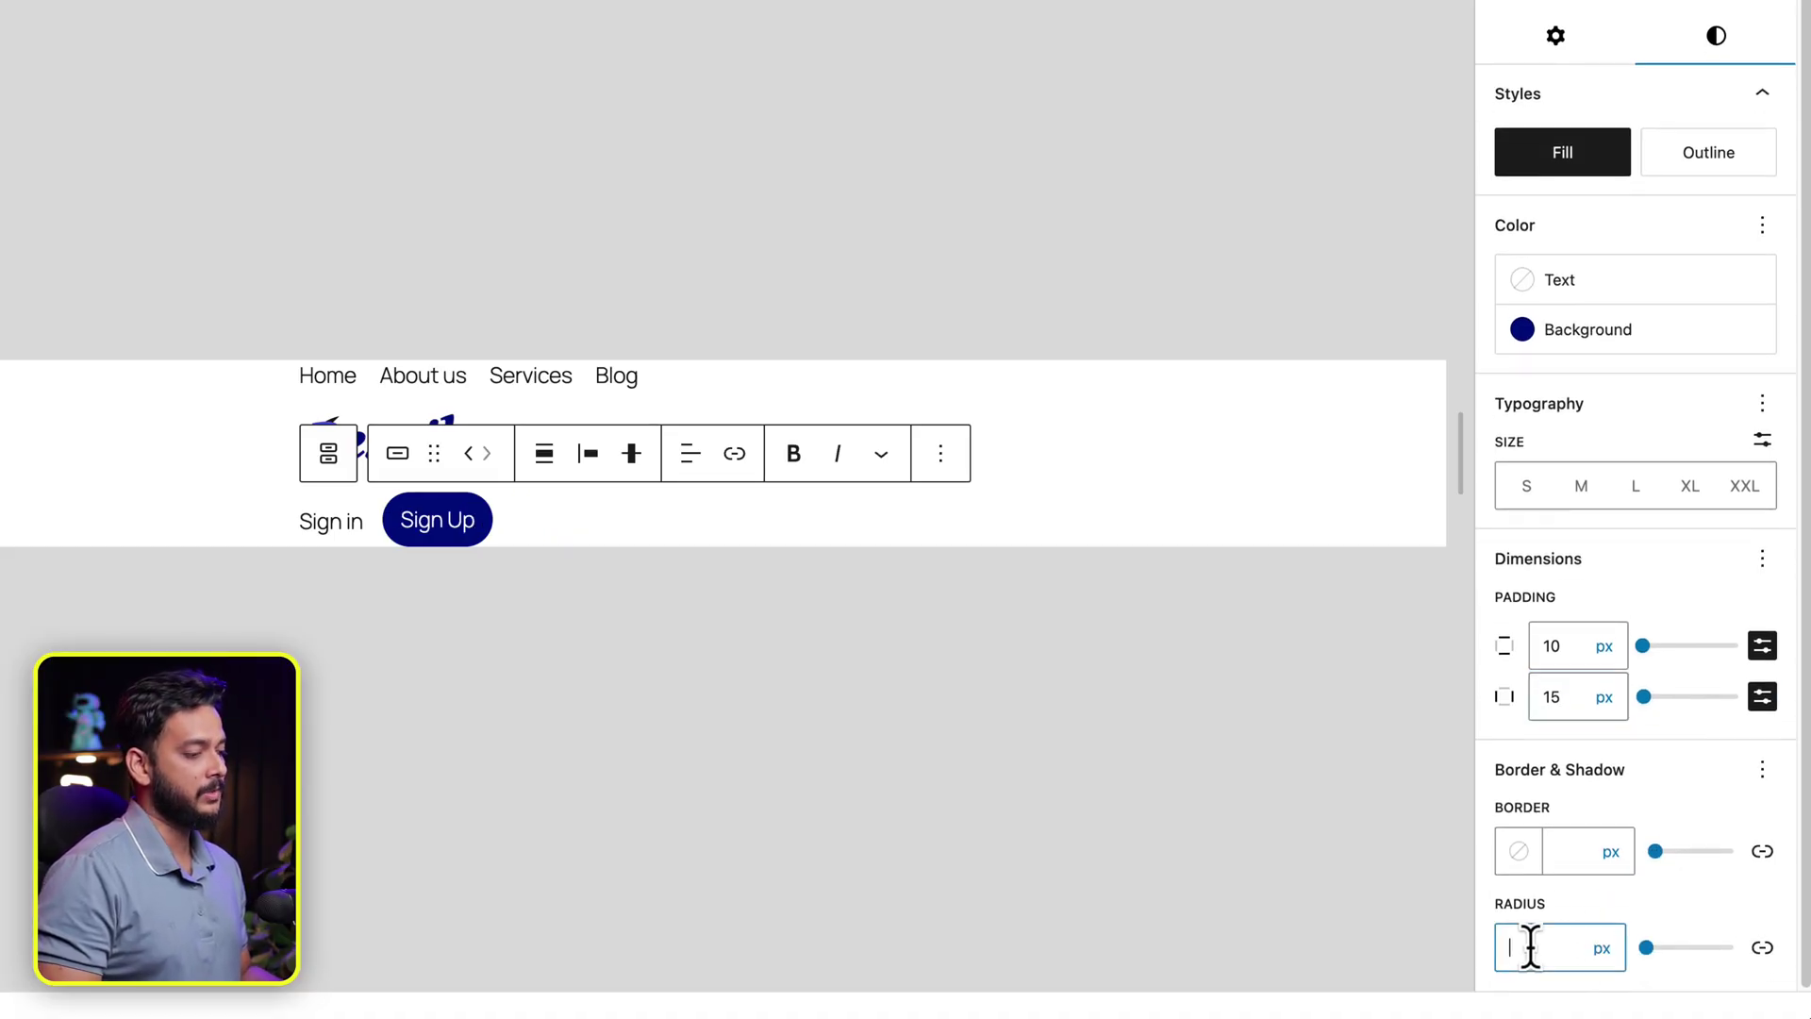
pyautogui.write('10')
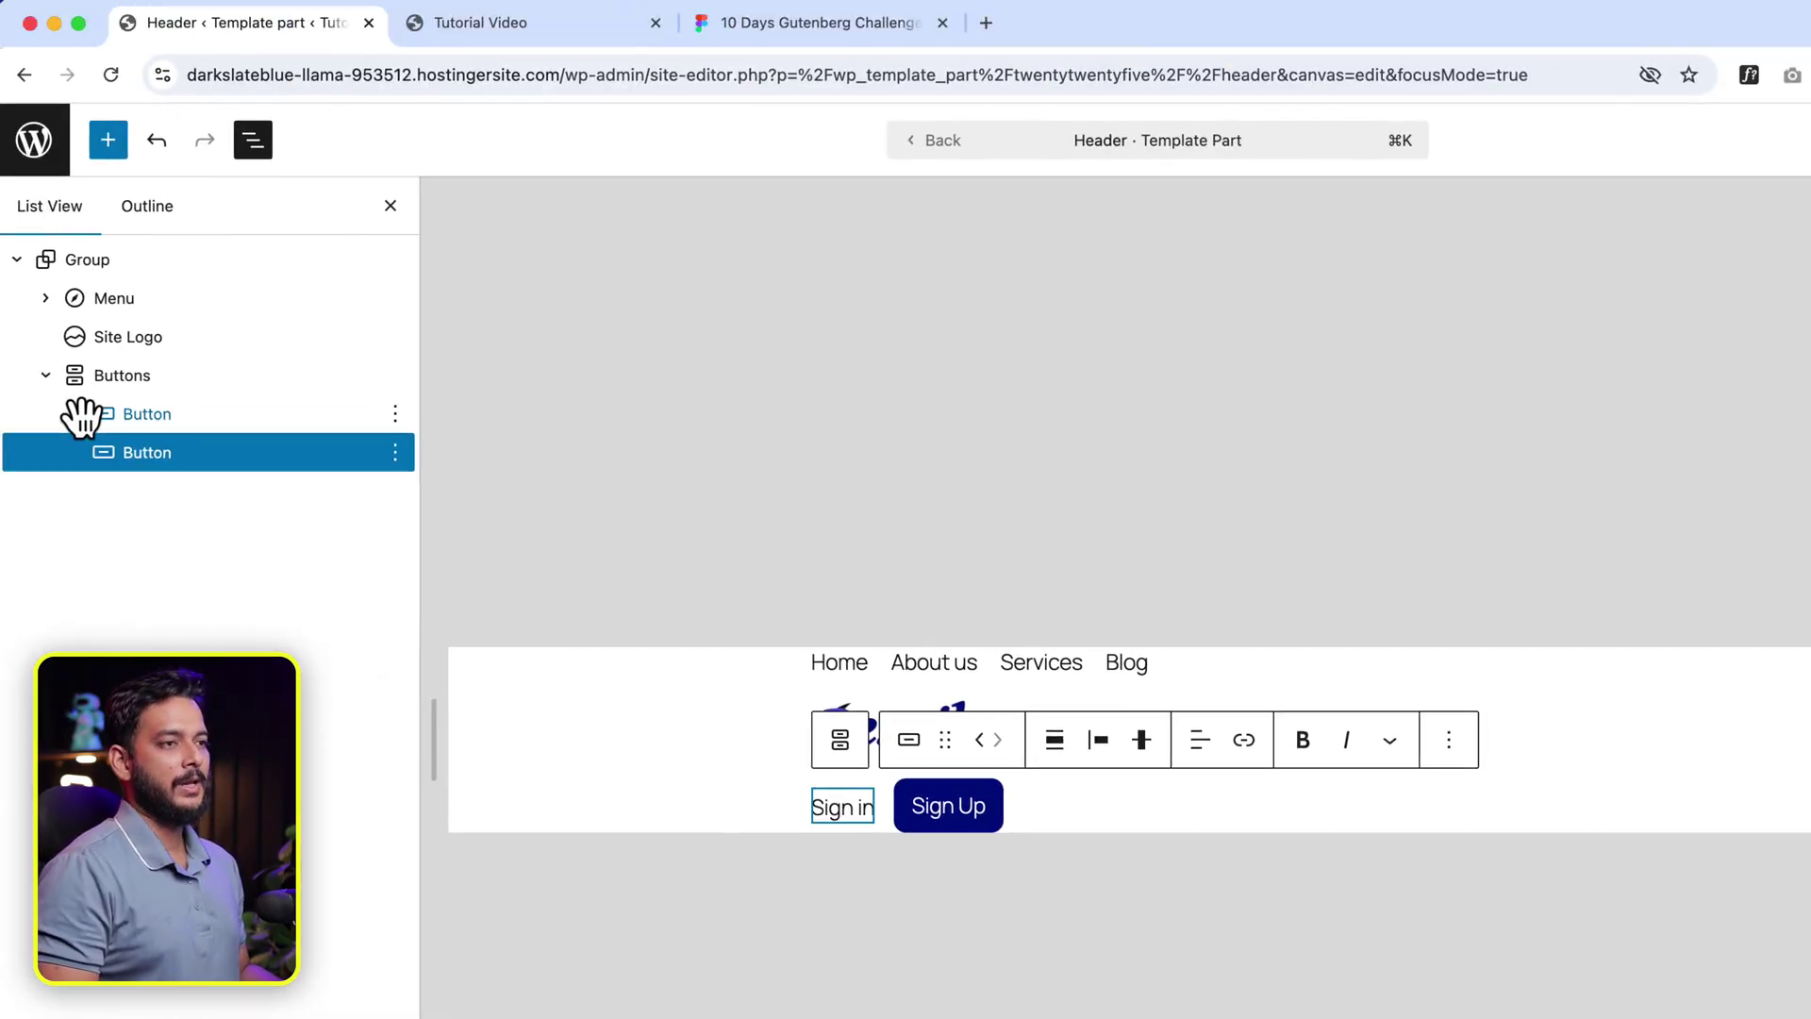
pyautogui.click(45, 375)
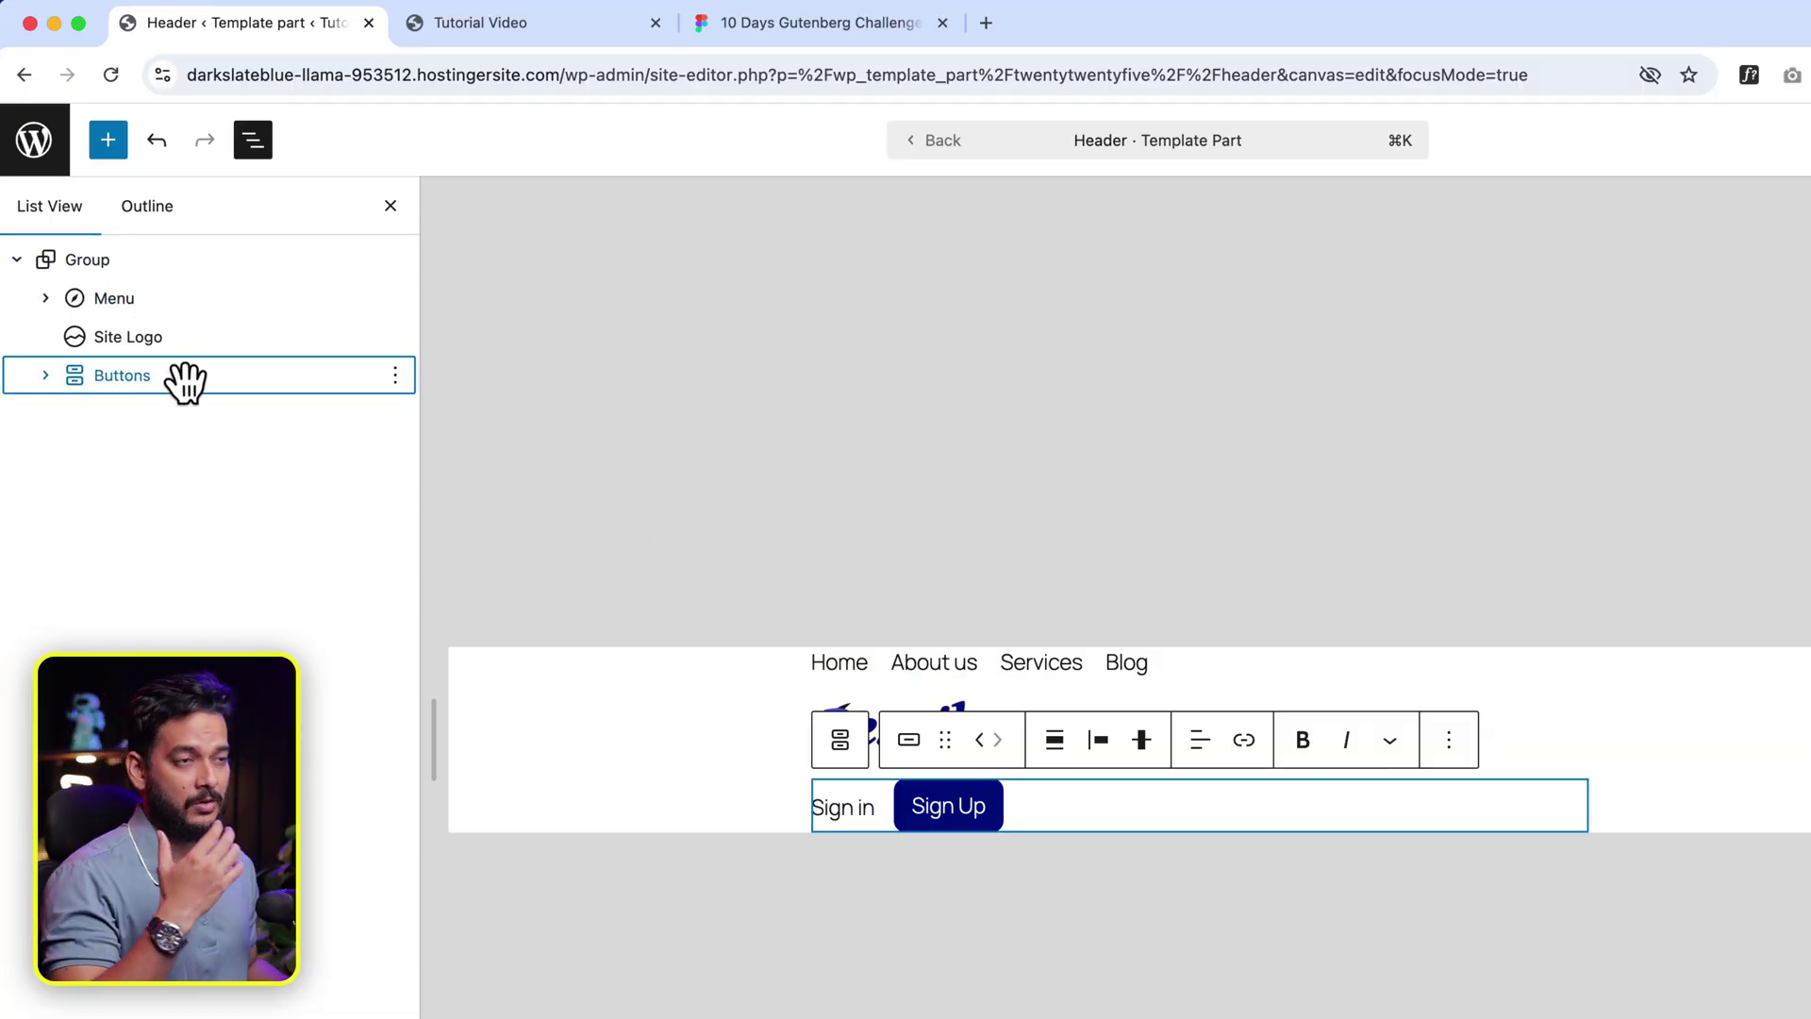
# Step: Select Menu, Site Logo and Buttons together in List View and wrap them in a Row block
pyautogui.press('Up')
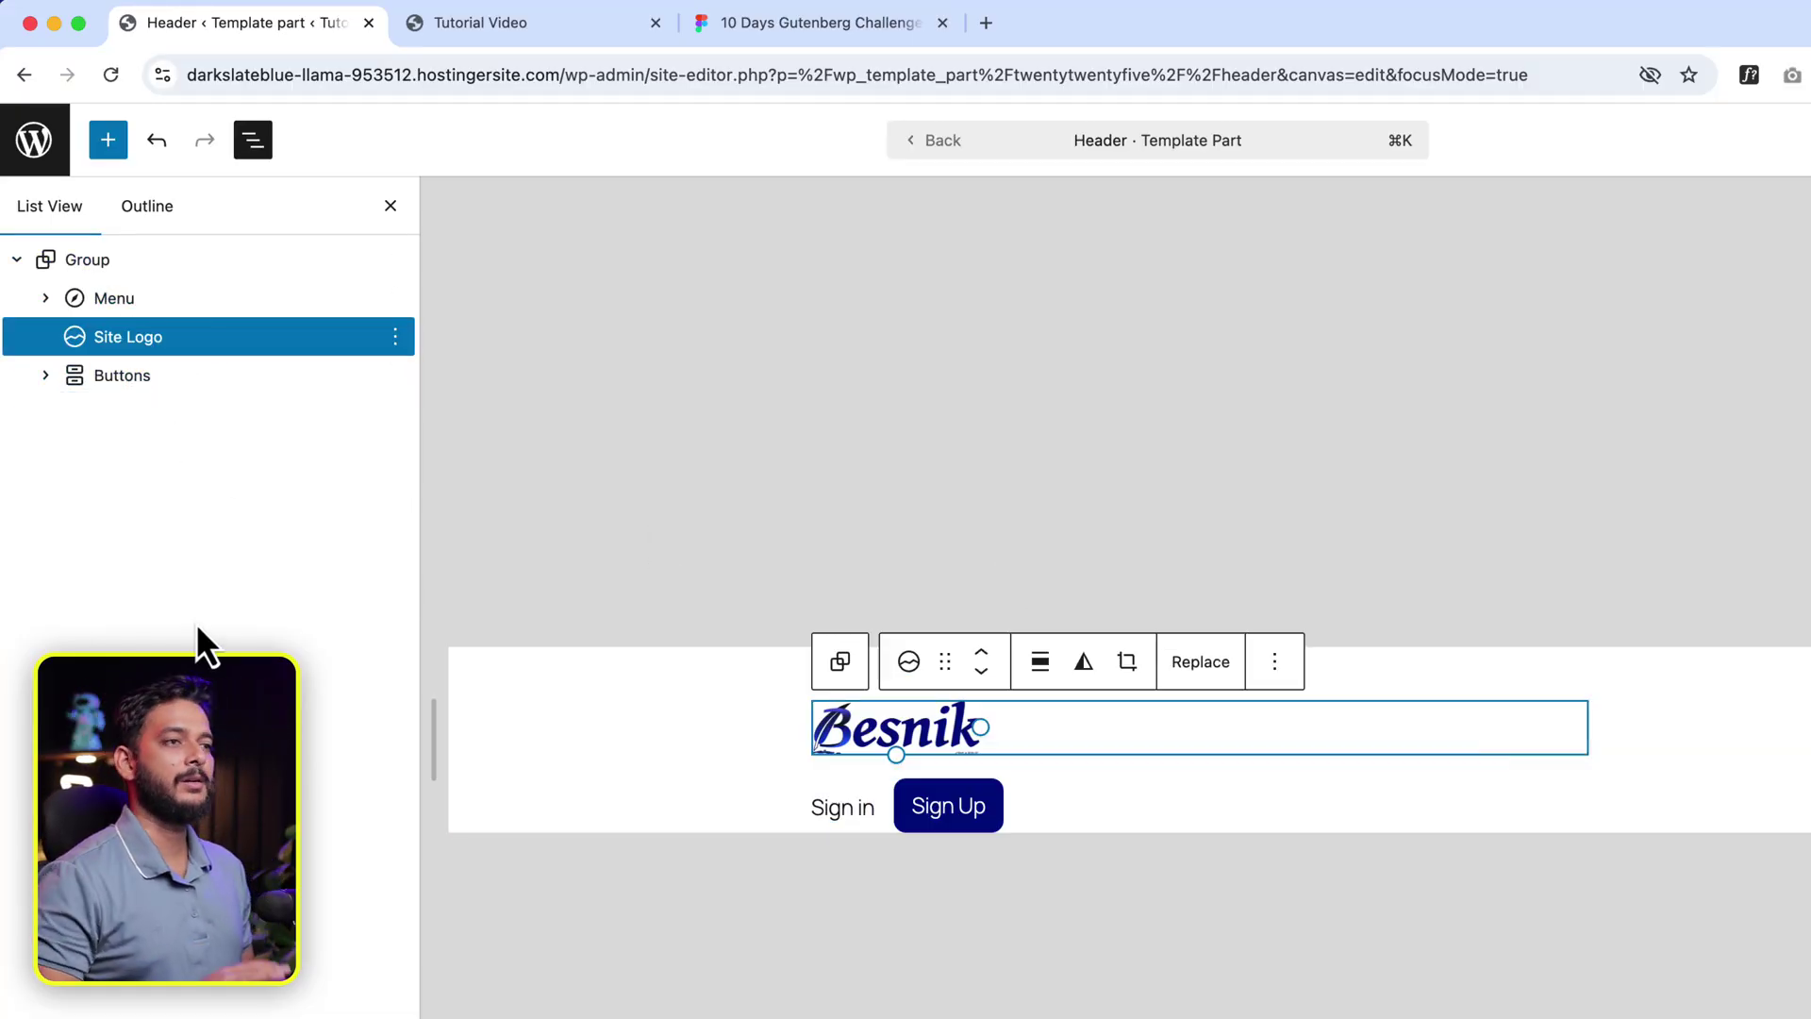
pyautogui.click(170, 300)
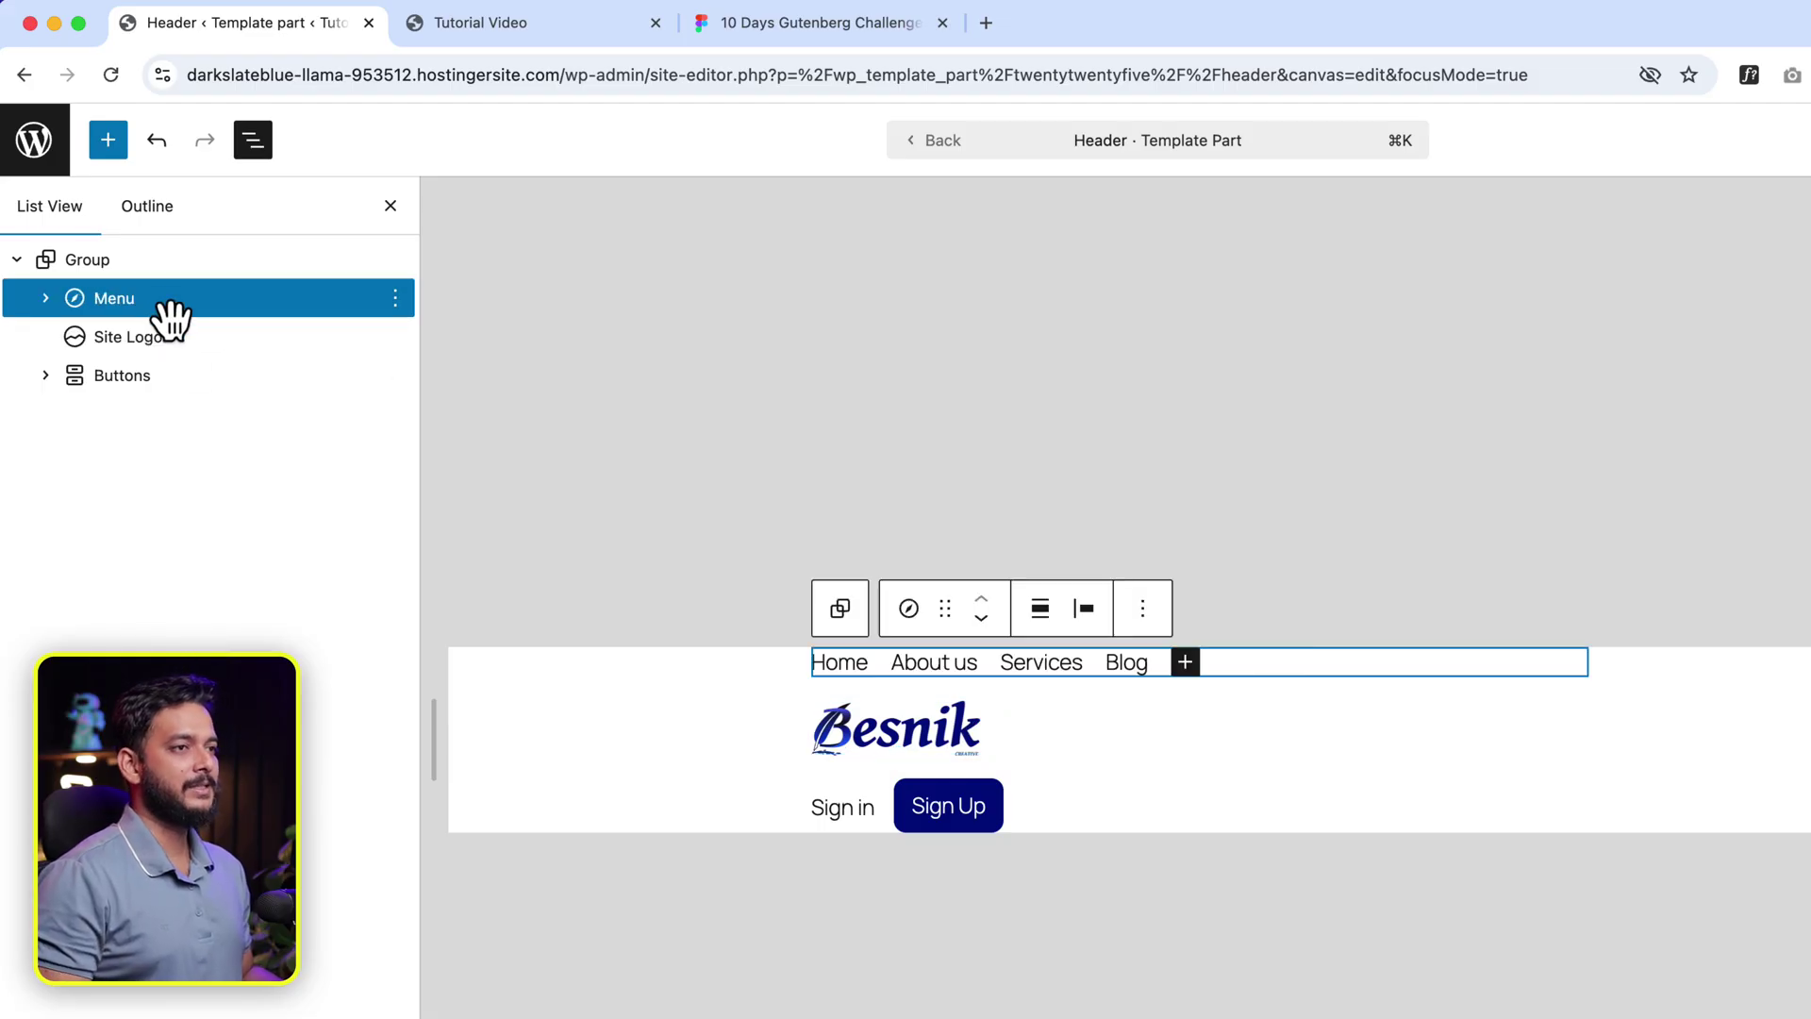
pyautogui.keyDown('shift'); pyautogui.click(196, 375); pyautogui.keyUp('shift')
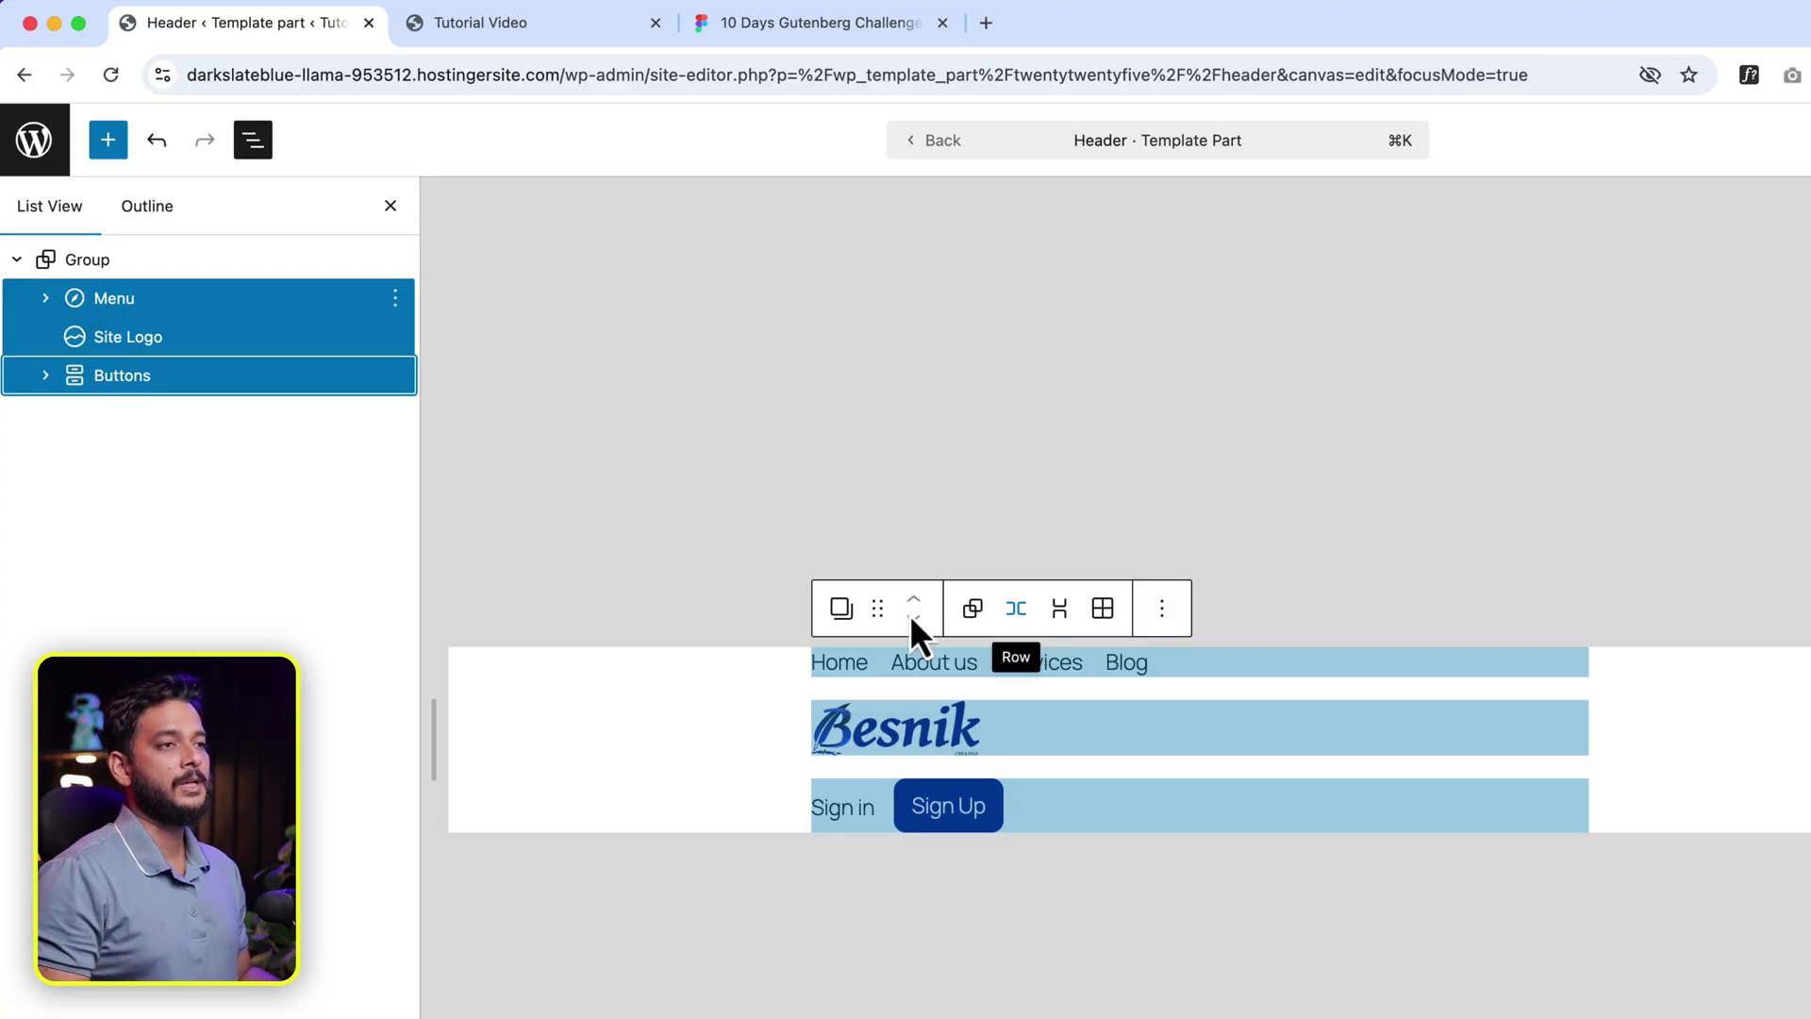
pyautogui.click(184, 313)
pyautogui.press('shift')
pyautogui.keyDown('shift'); pyautogui.click(184, 347); pyautogui.keyUp('shift')
pyautogui.keyDown('shift'); pyautogui.click(234, 382); pyautogui.keyUp('shift')
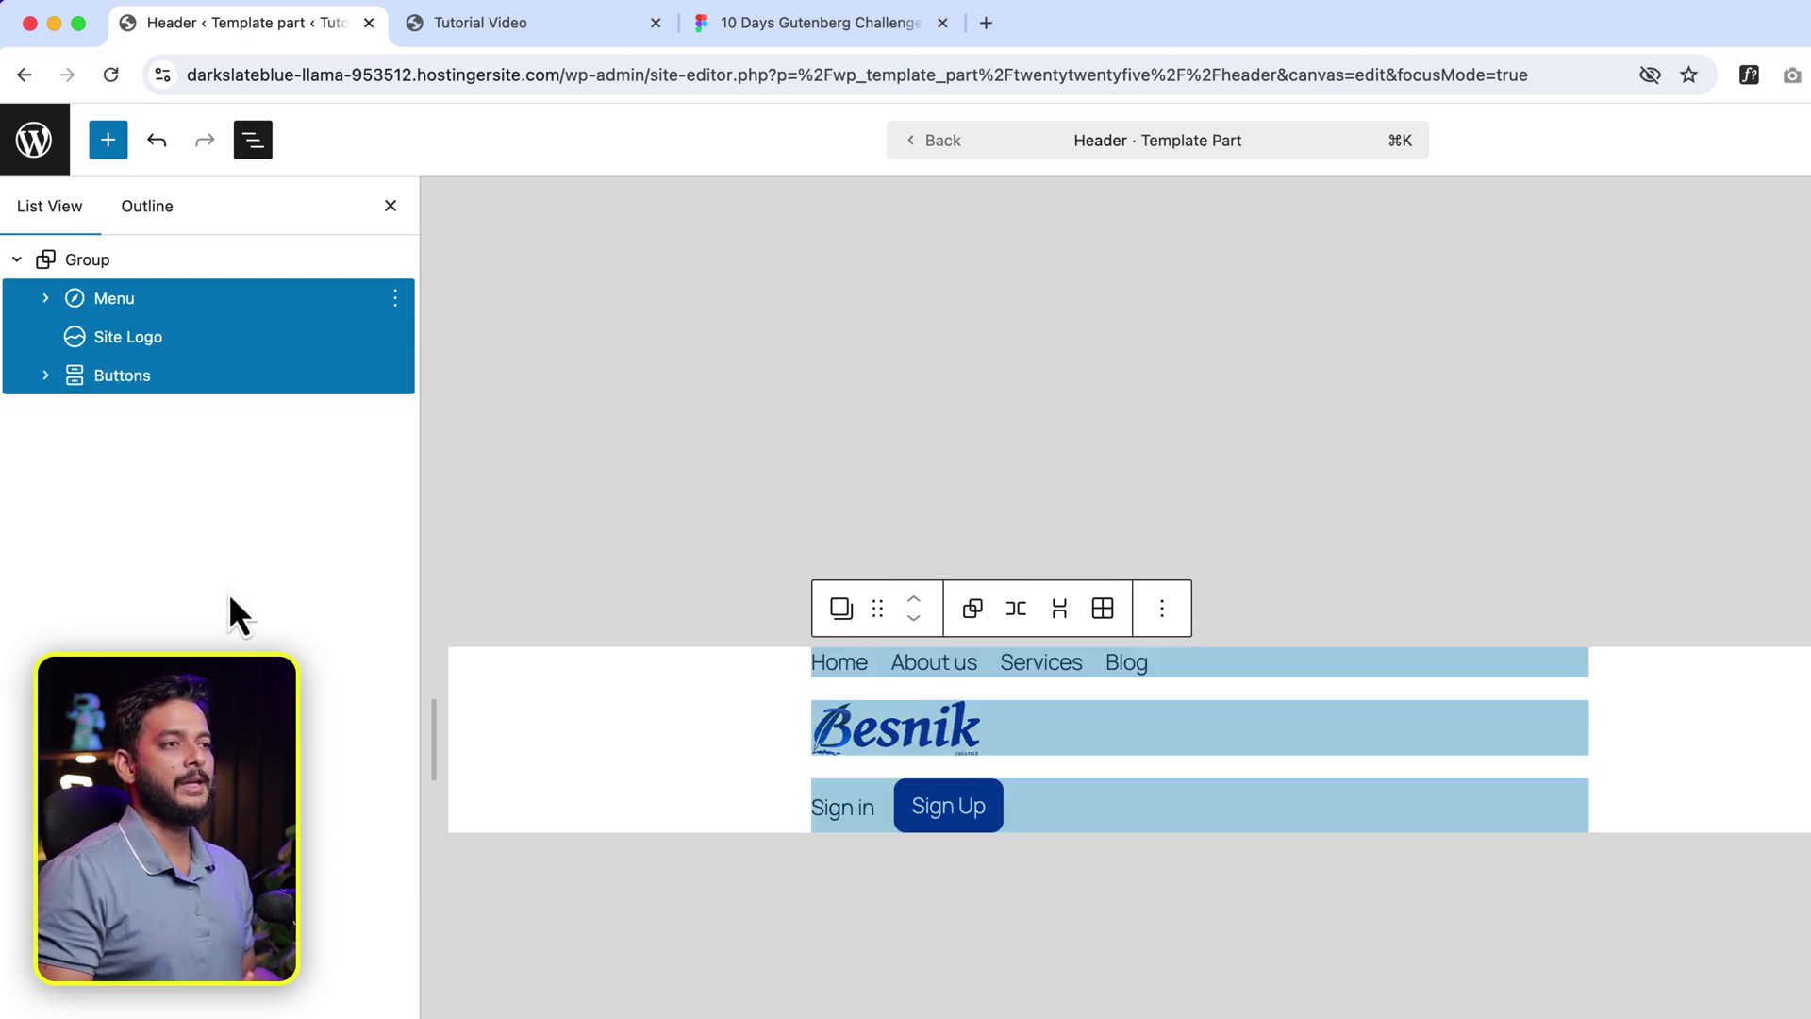
pyautogui.click(222, 264)
pyautogui.click(195, 312)
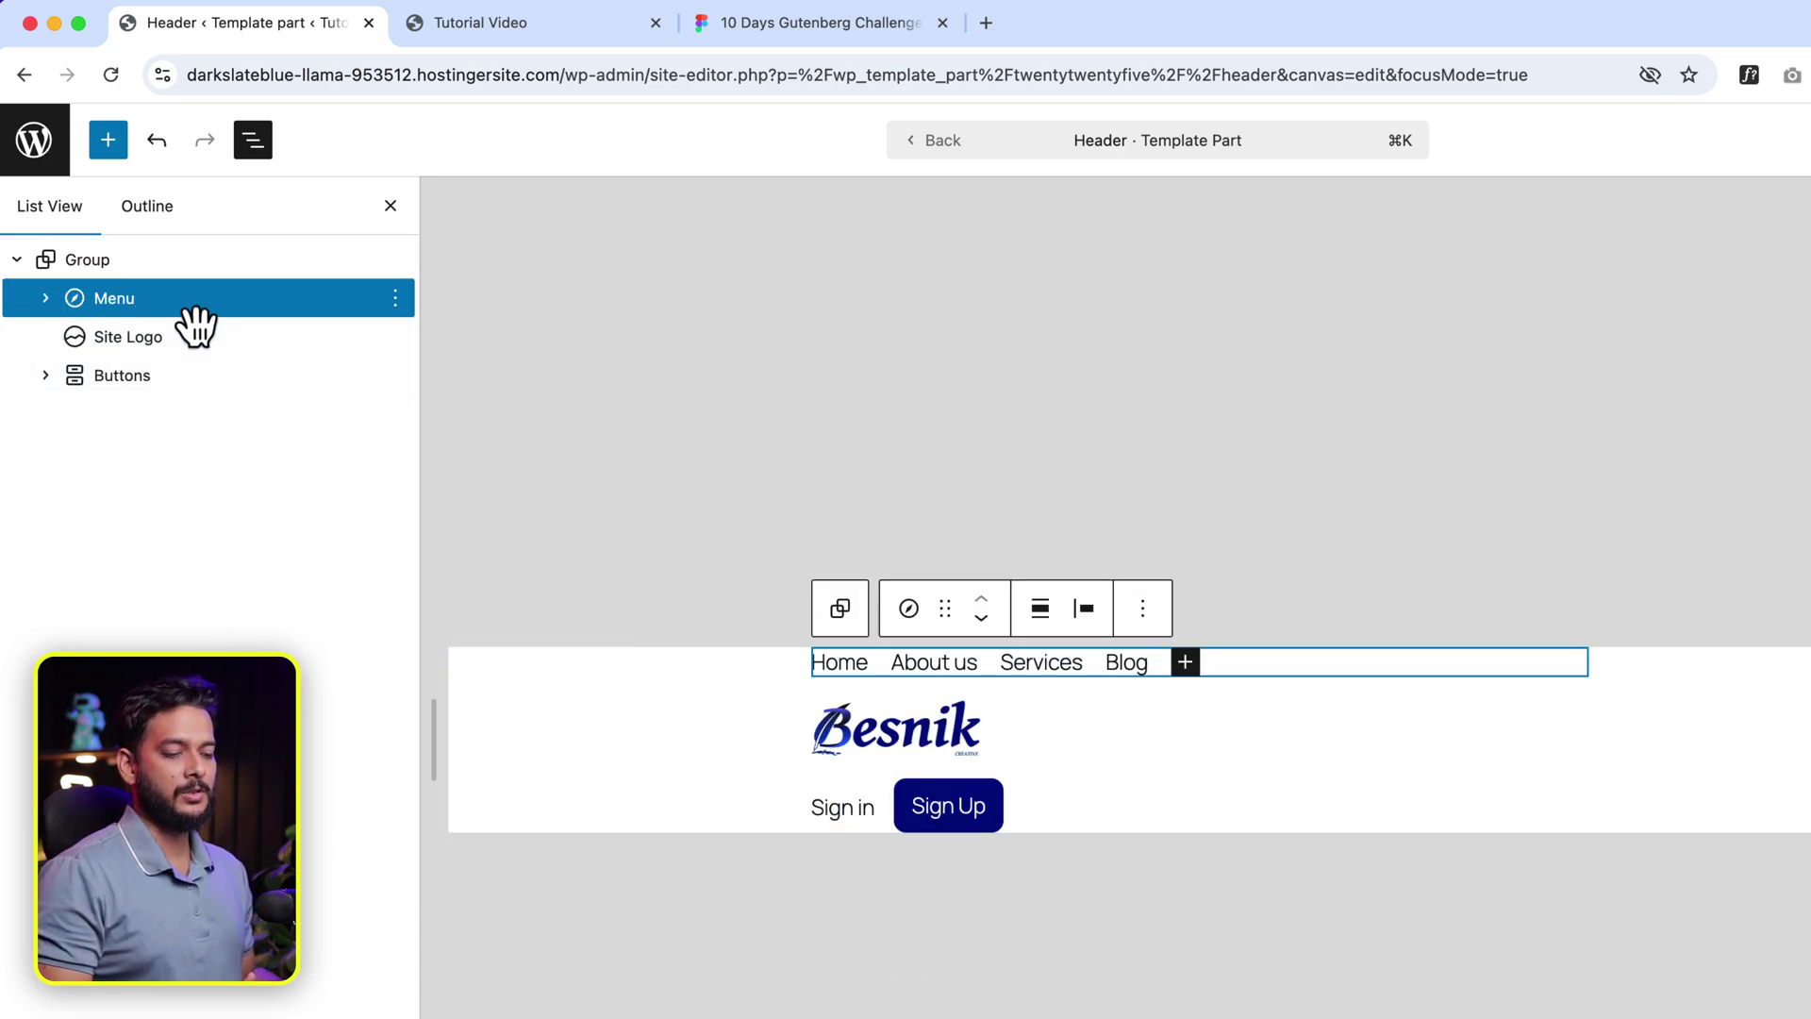
pyautogui.keyDown('shift'); pyautogui.click(178, 389); pyautogui.keyUp('shift')
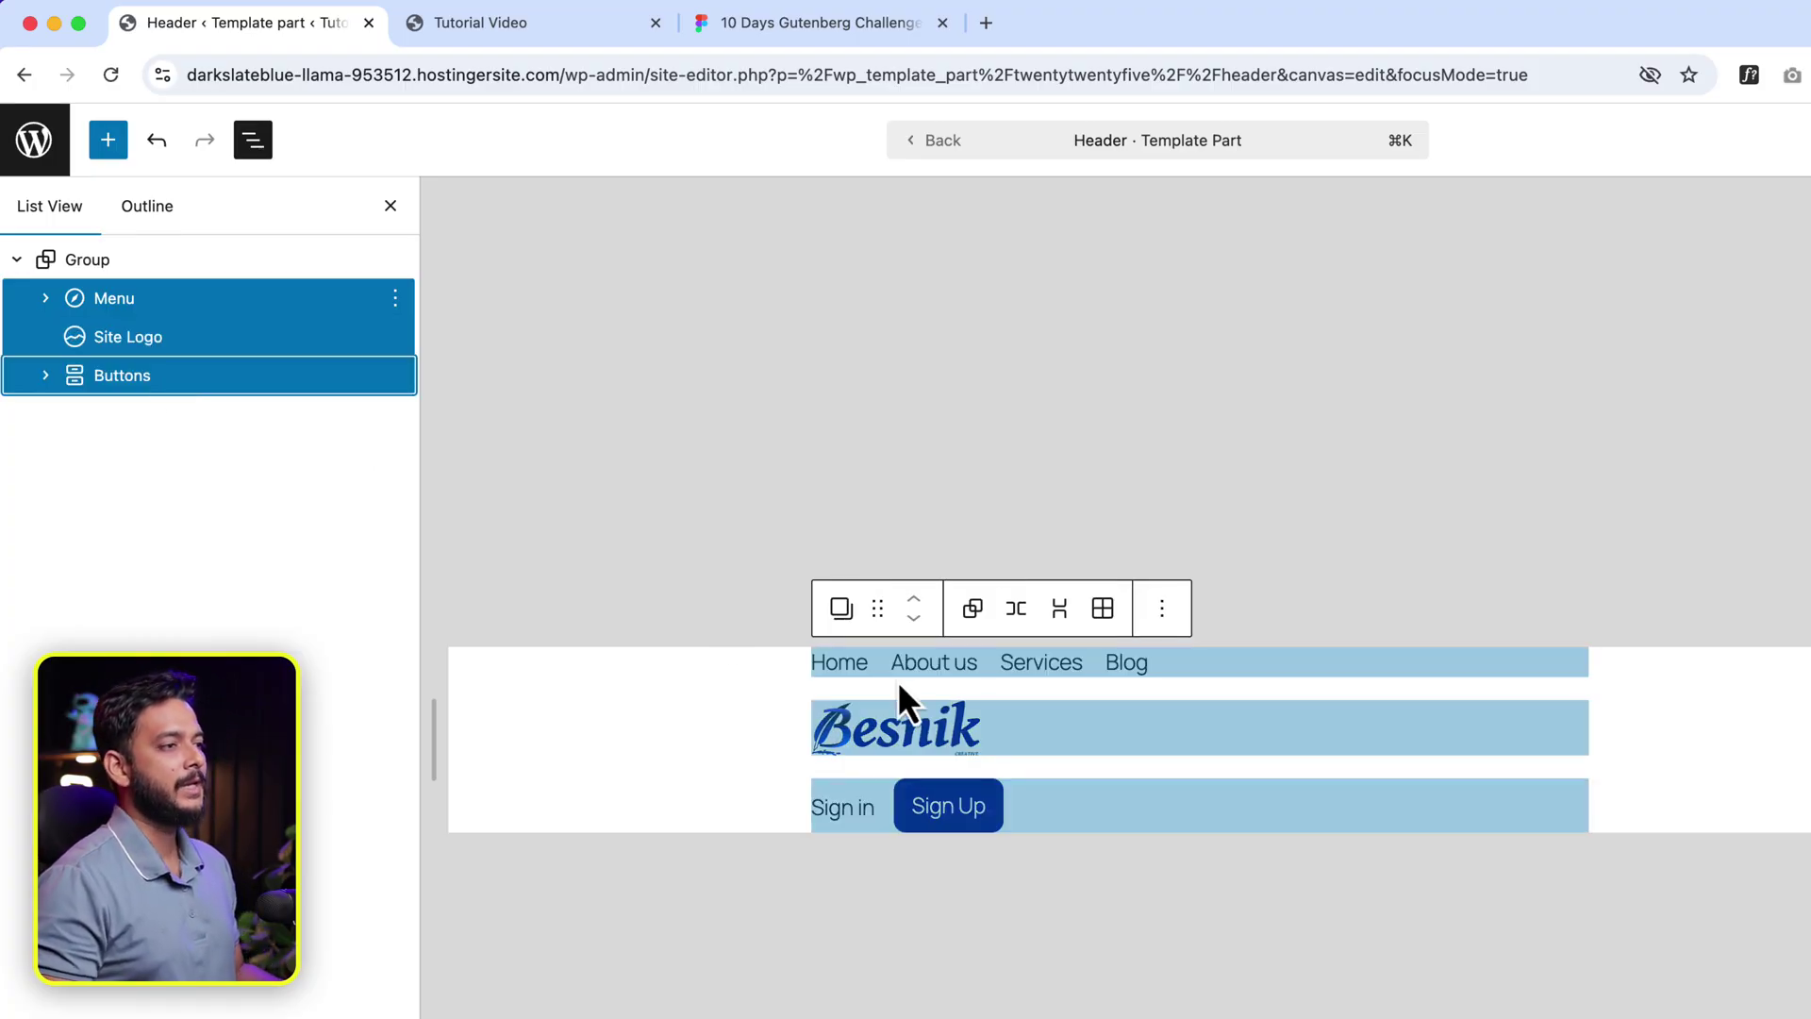
pyautogui.click(1016, 609)
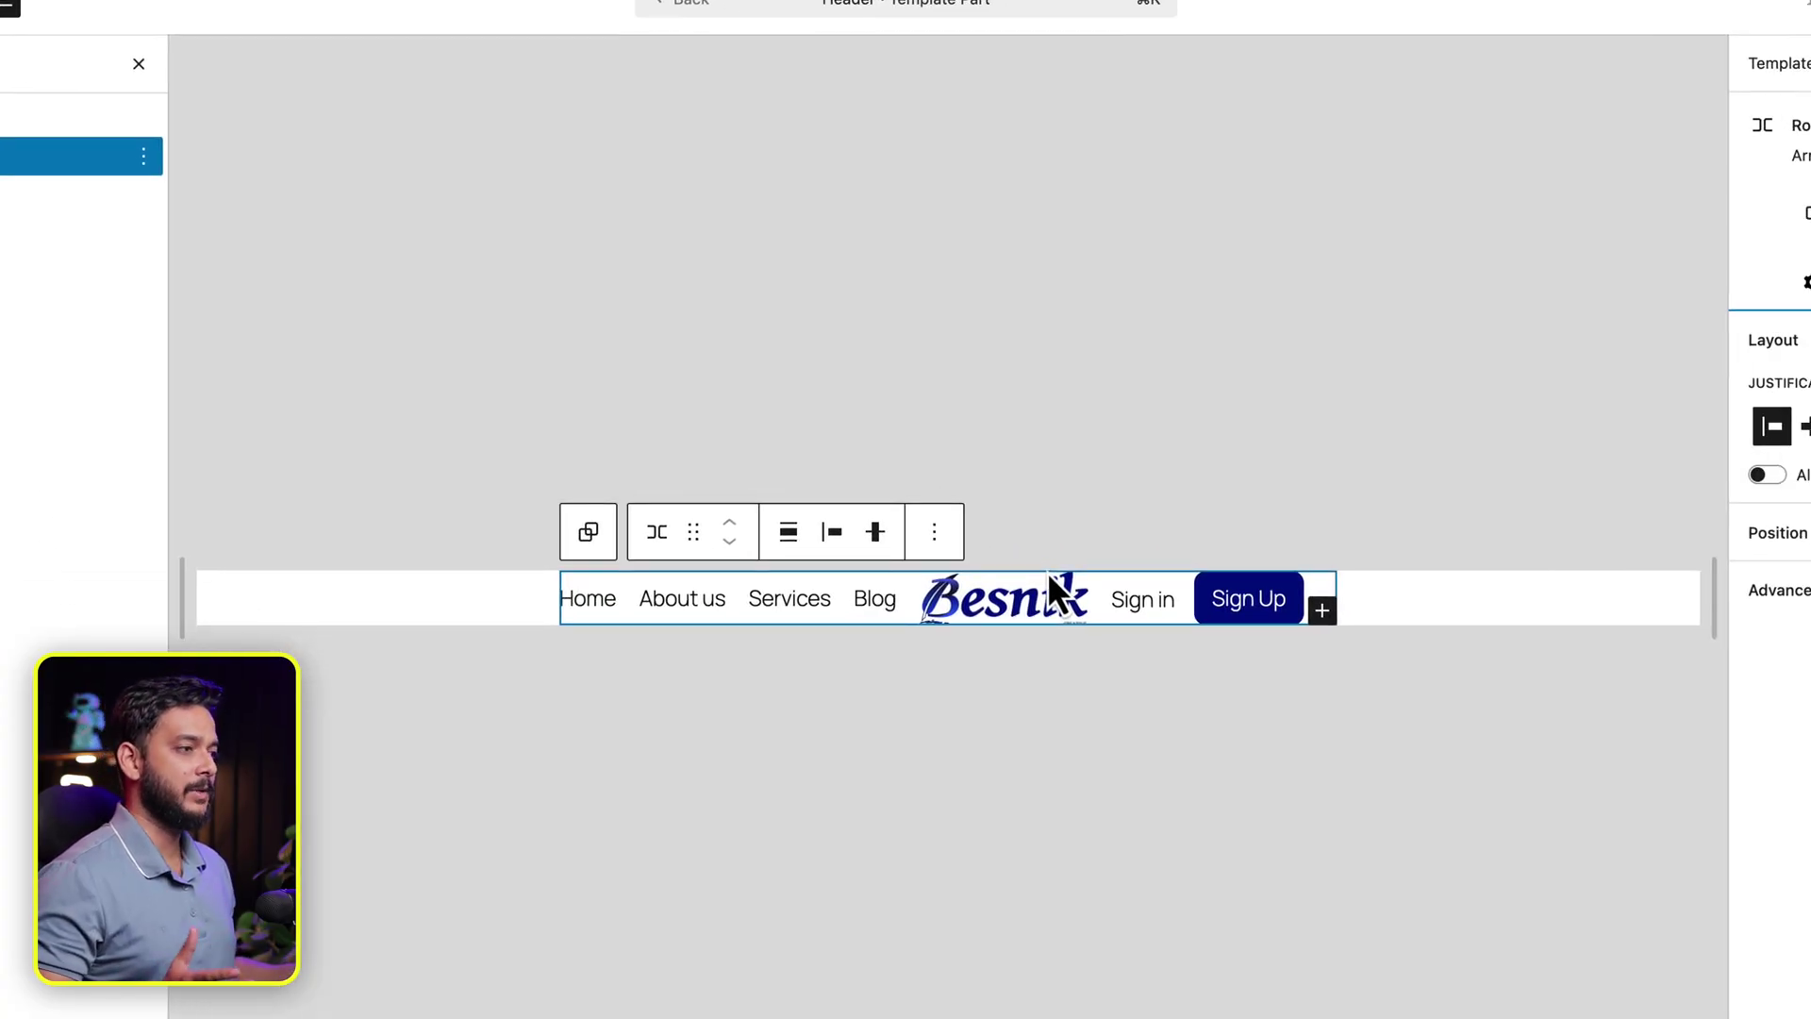
# Step: Set the header Row to Wide width and justify its items with Space between
pyautogui.click(789, 531)
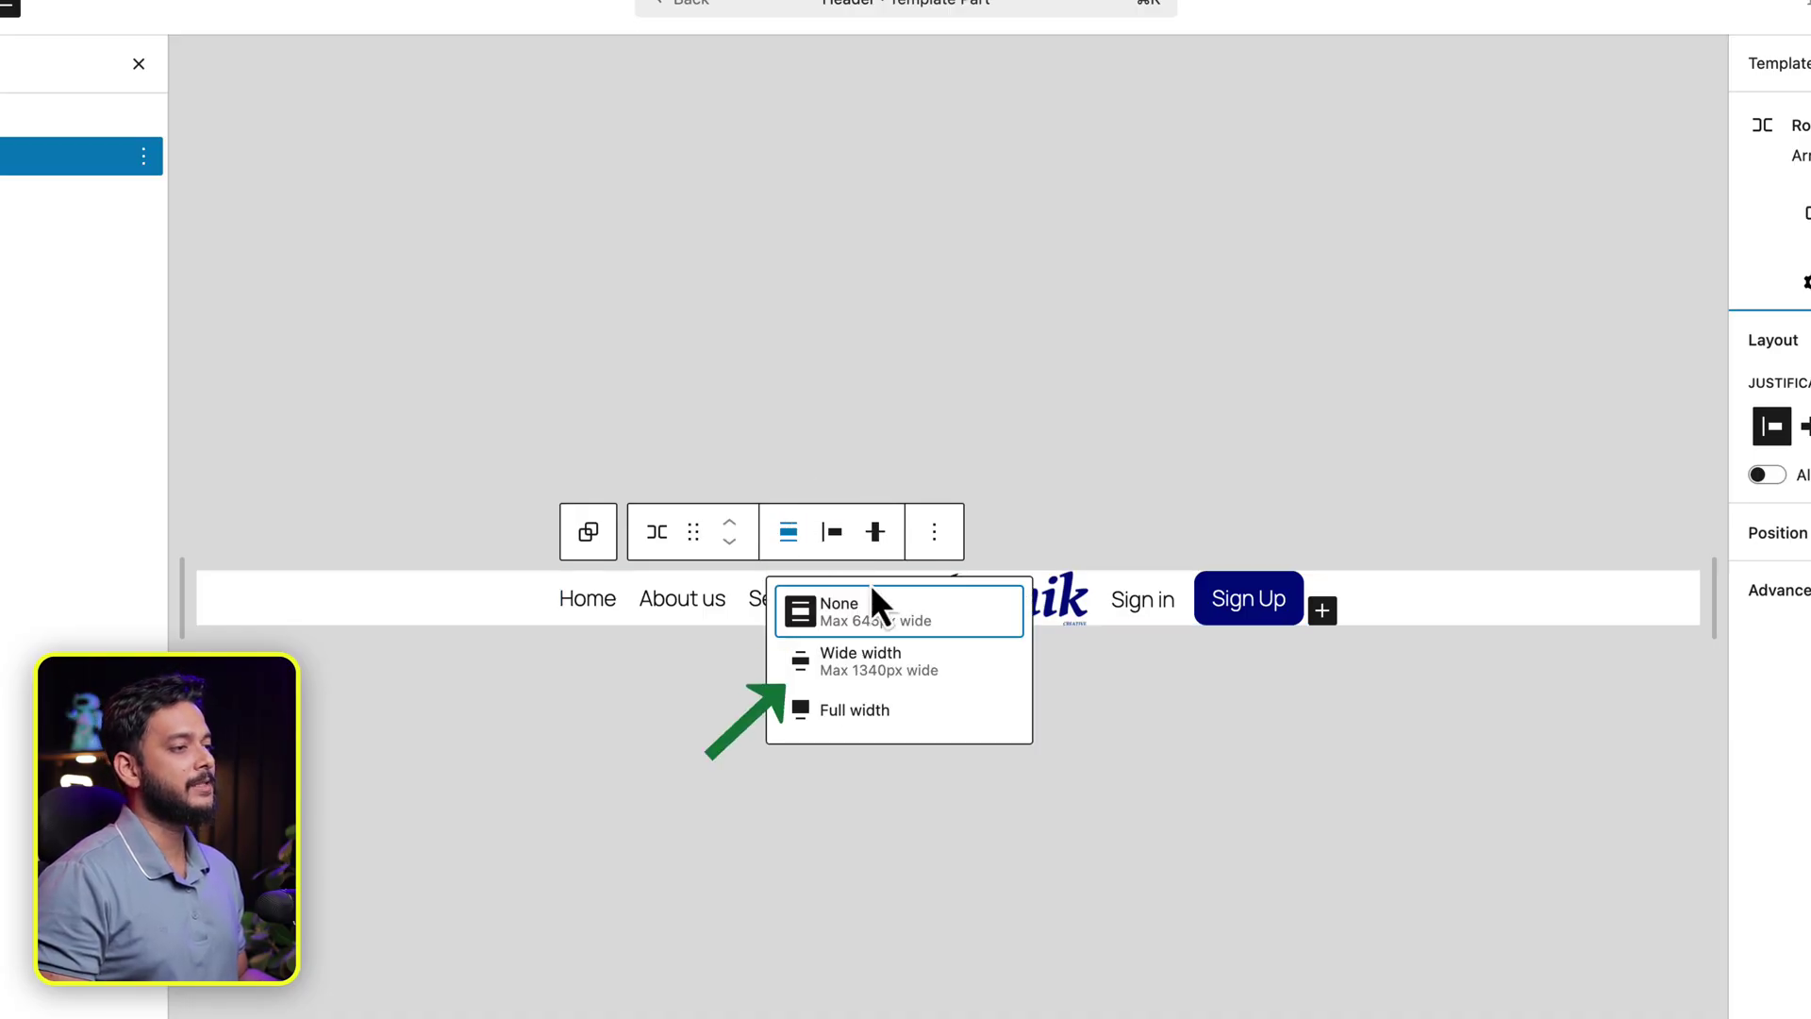
pyautogui.click(860, 660)
pyautogui.moveTo(1498, 382); pyautogui.dragTo(1577, 382)
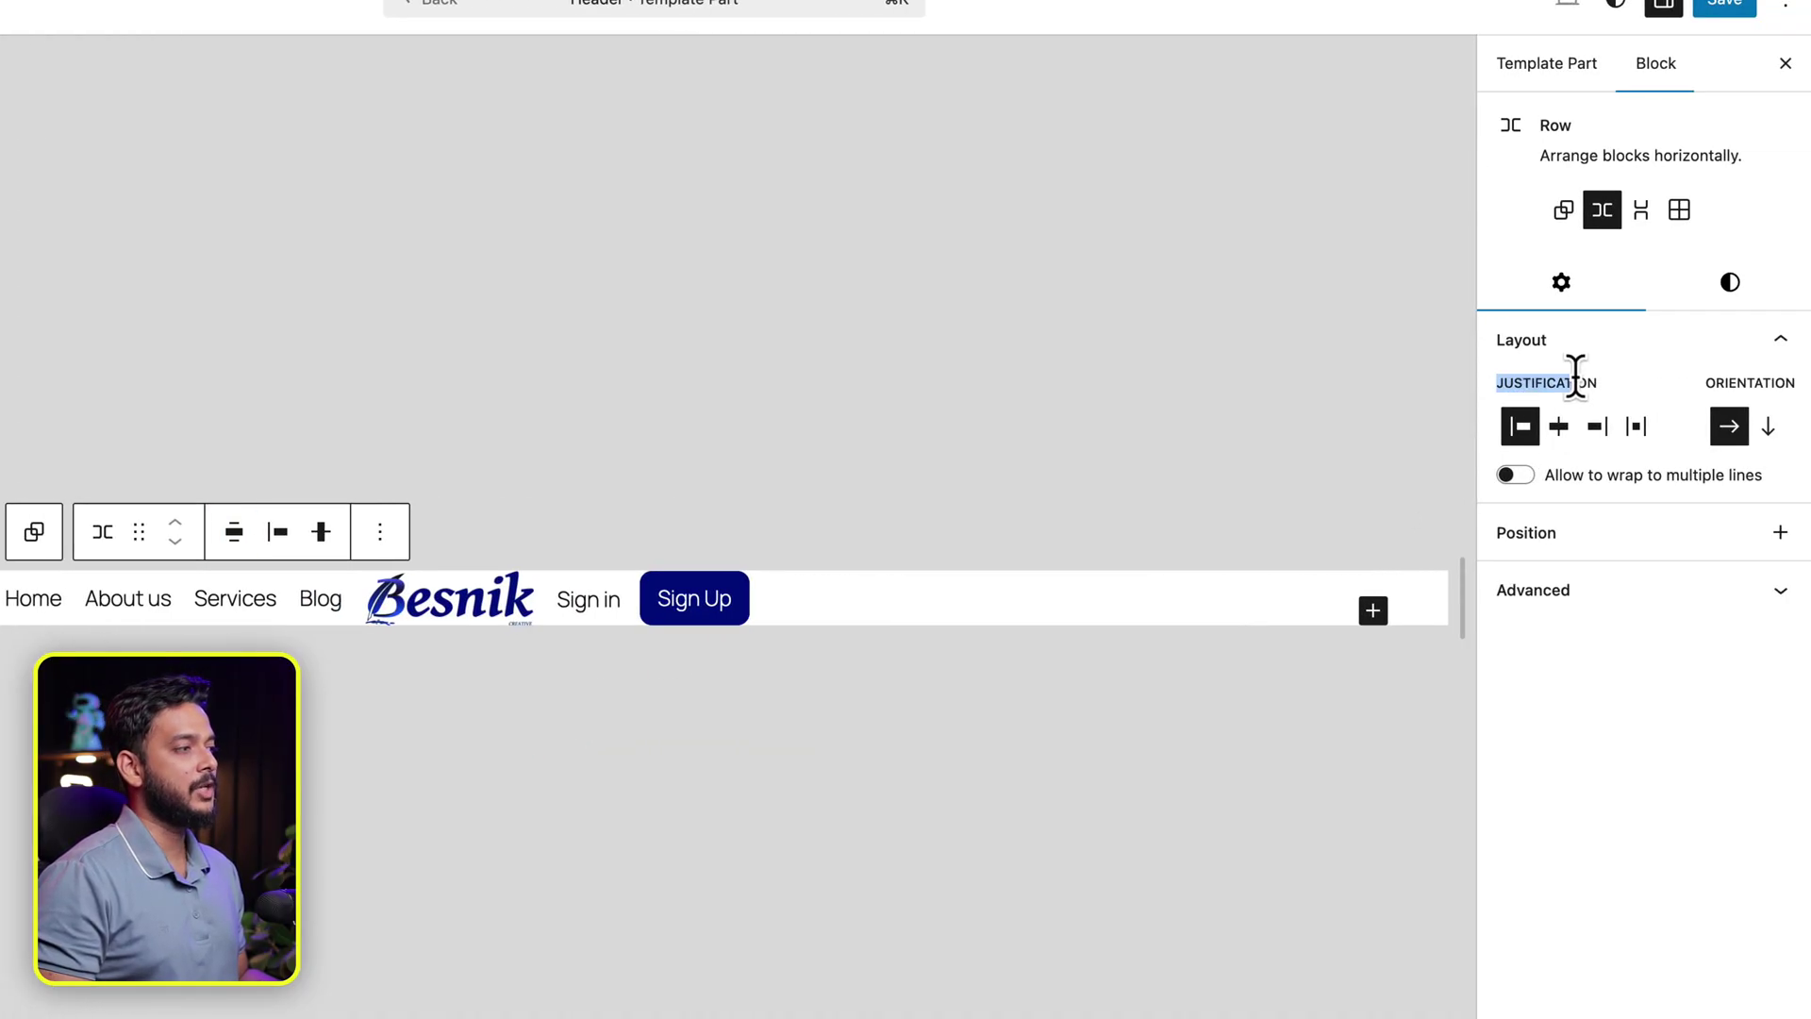
pyautogui.click(1638, 429)
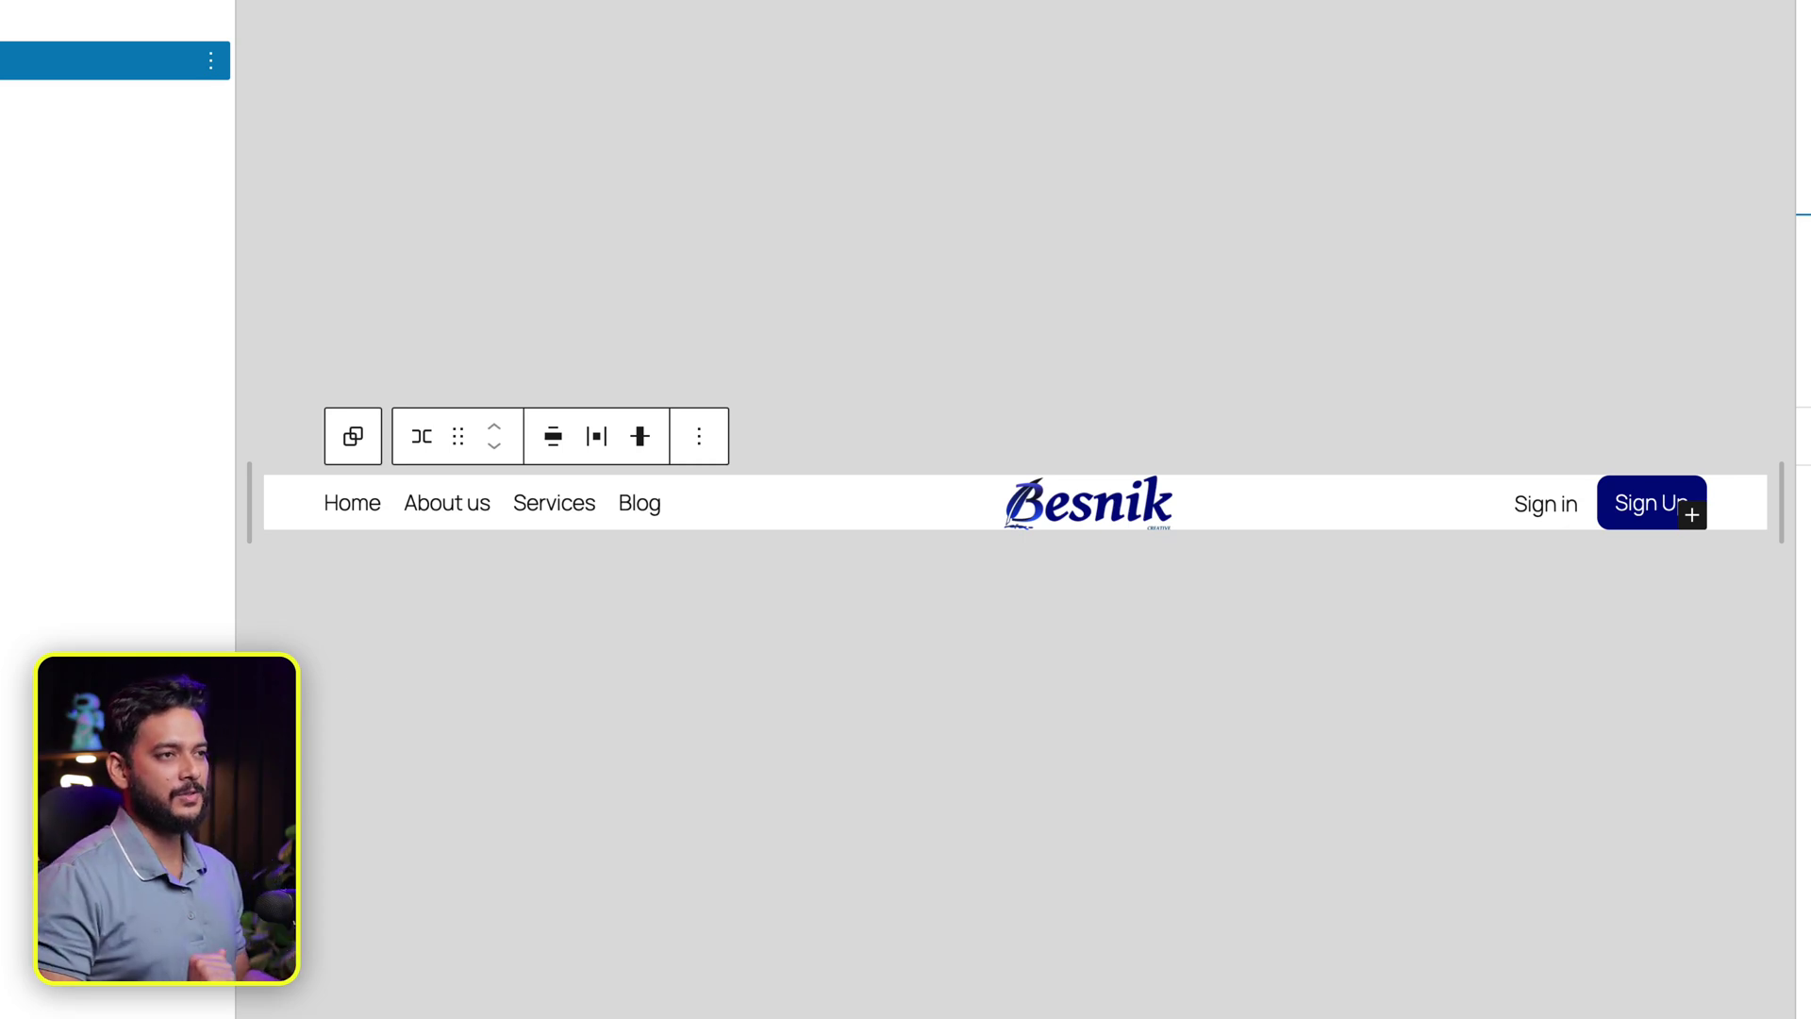
# Step: Give the header's outer Group Small top and bottom padding
pyautogui.click(142, 263)
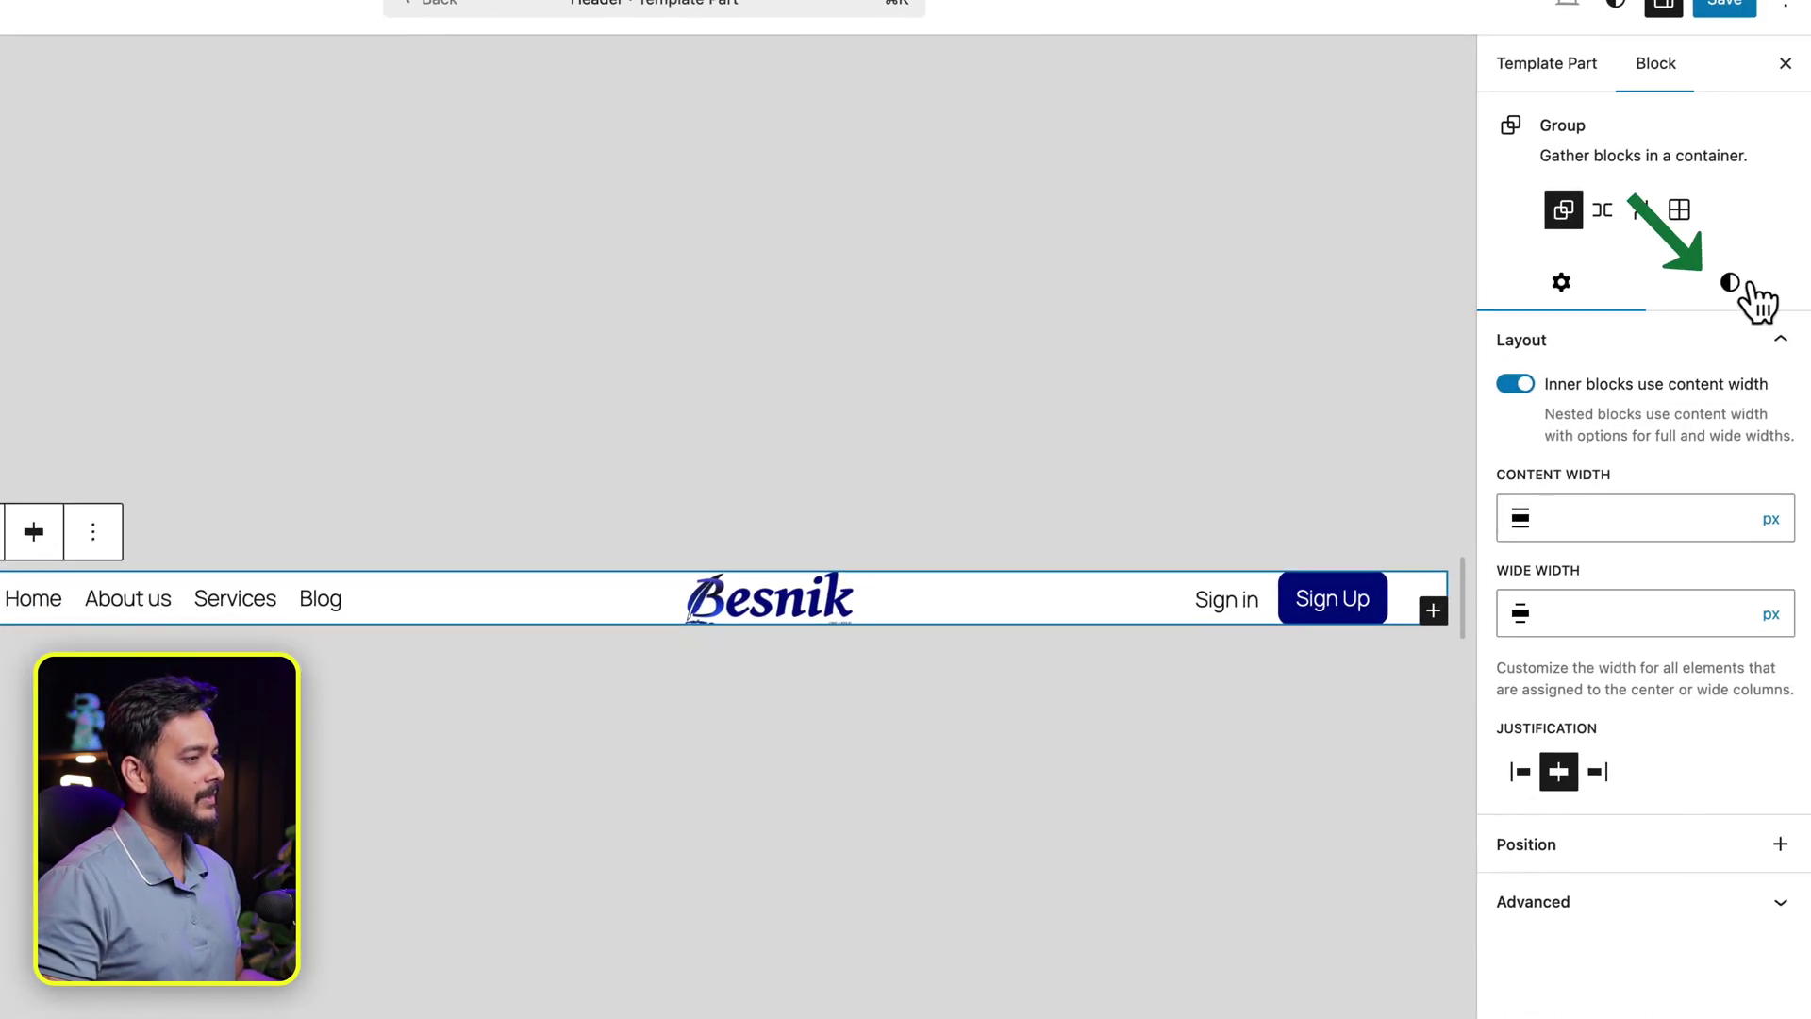
pyautogui.click(1752, 300)
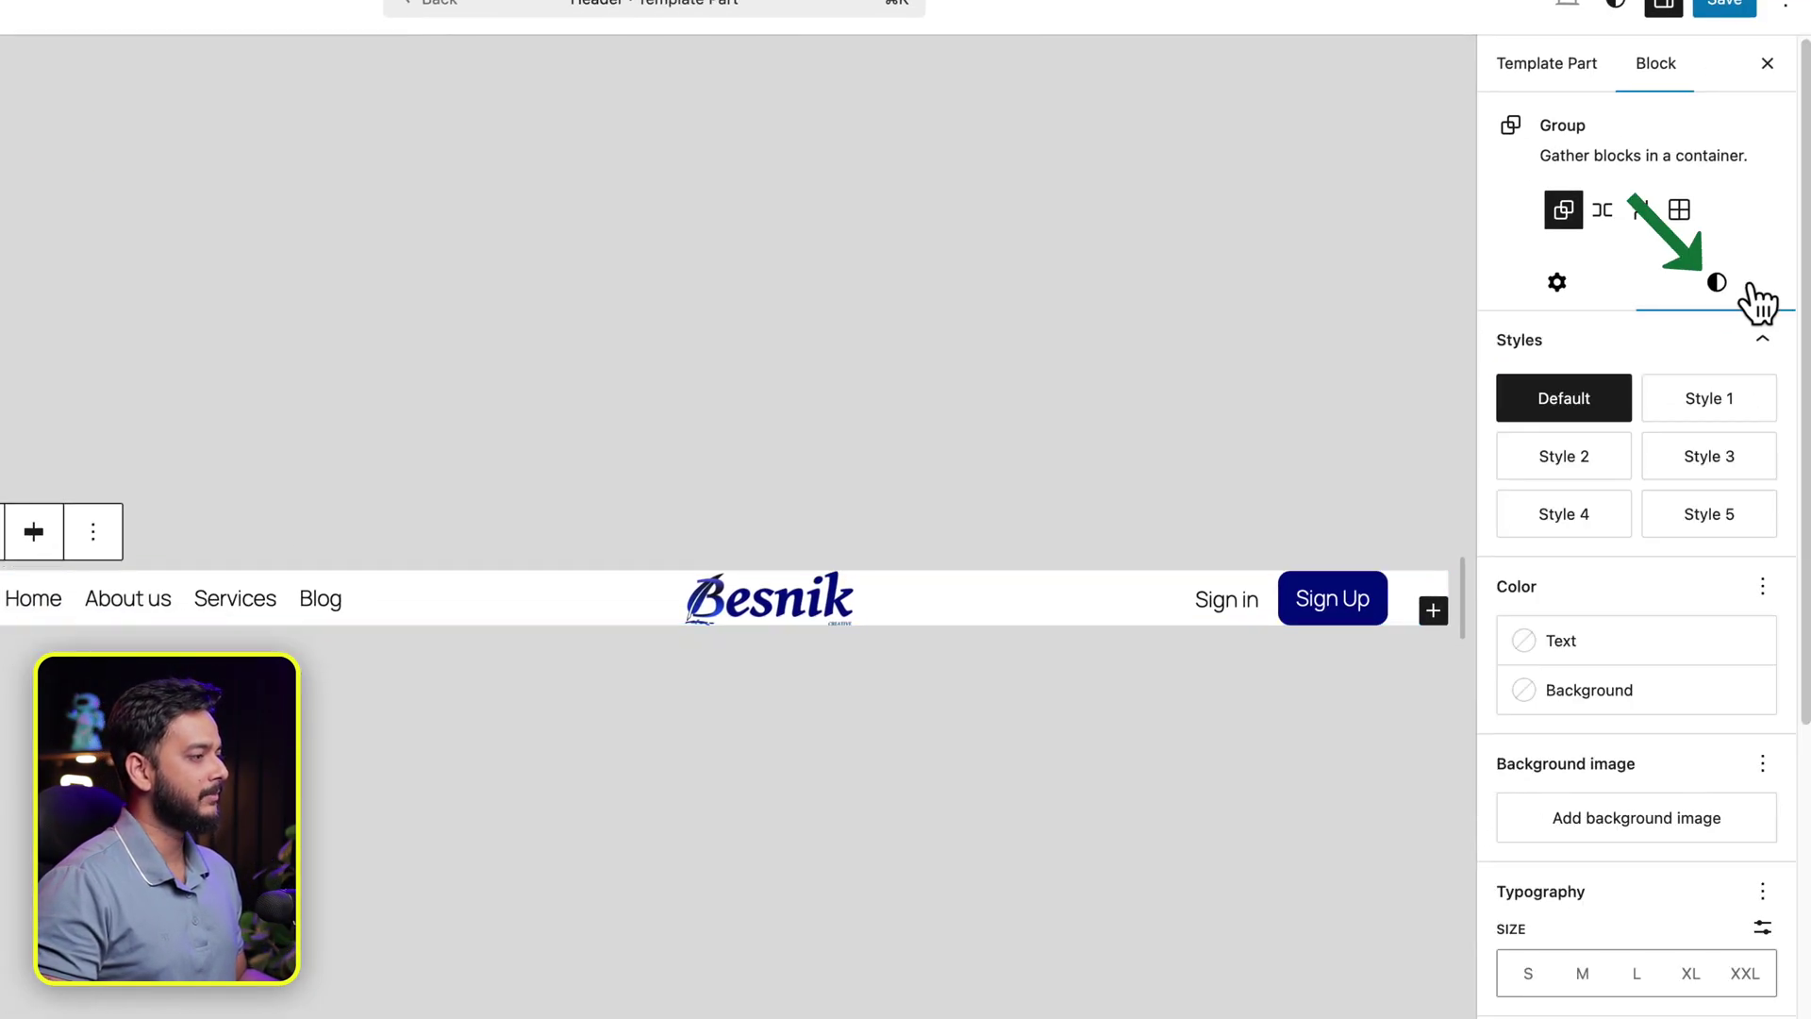
pyautogui.scroll(-1, 1679, 811)
pyautogui.click(1617, 932)
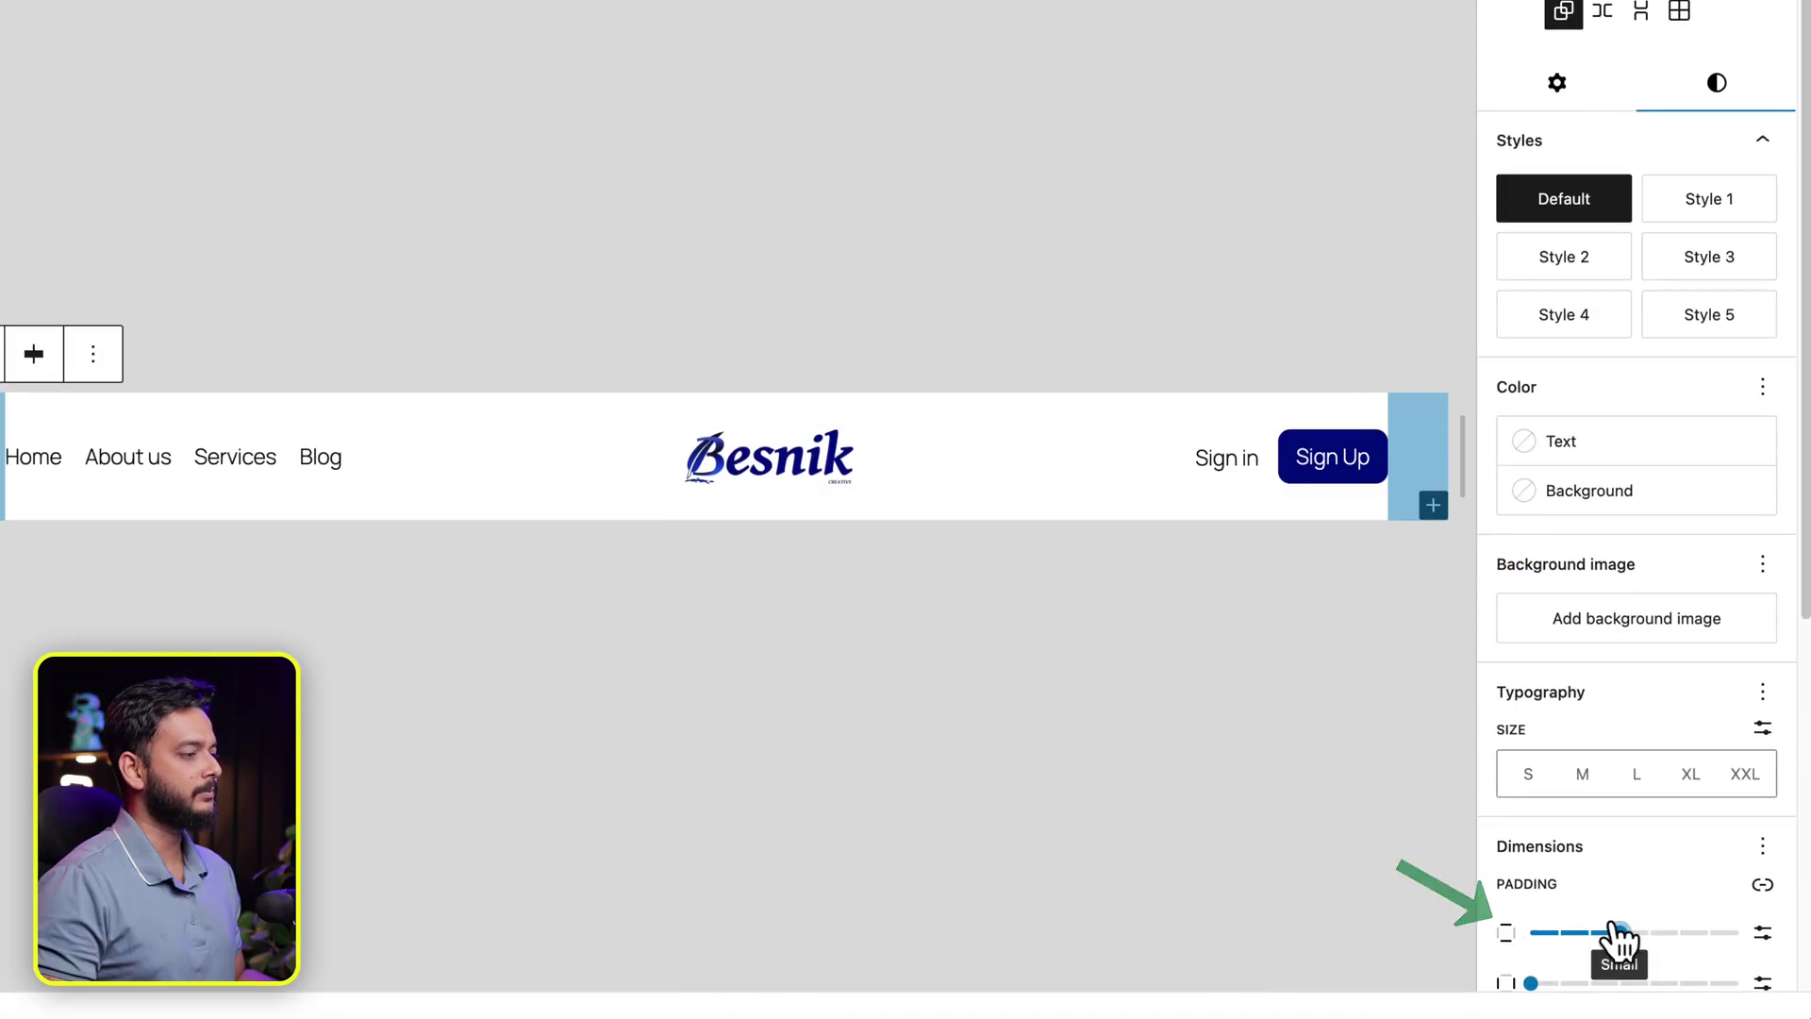
pyautogui.scroll(-3, 1616, 933)
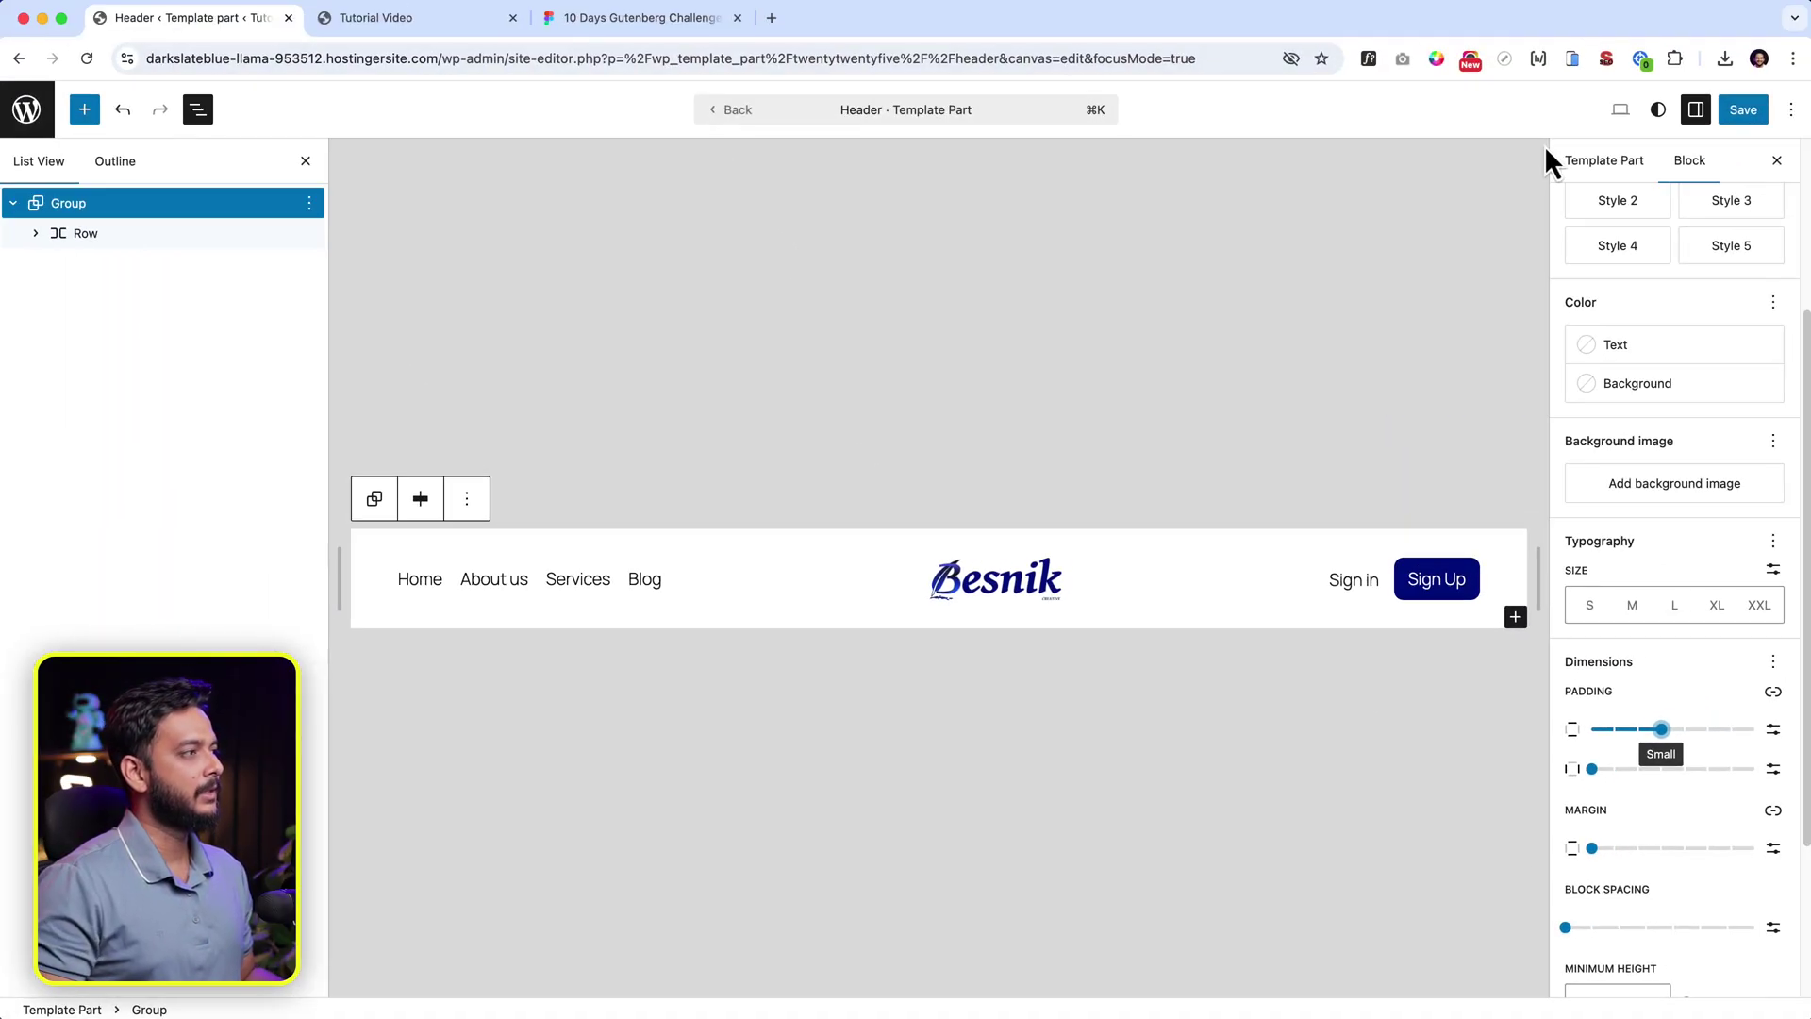
# Step: Save the Header template part and confirm the save
pyautogui.click(1731, 121)
pyautogui.click(1734, 118)
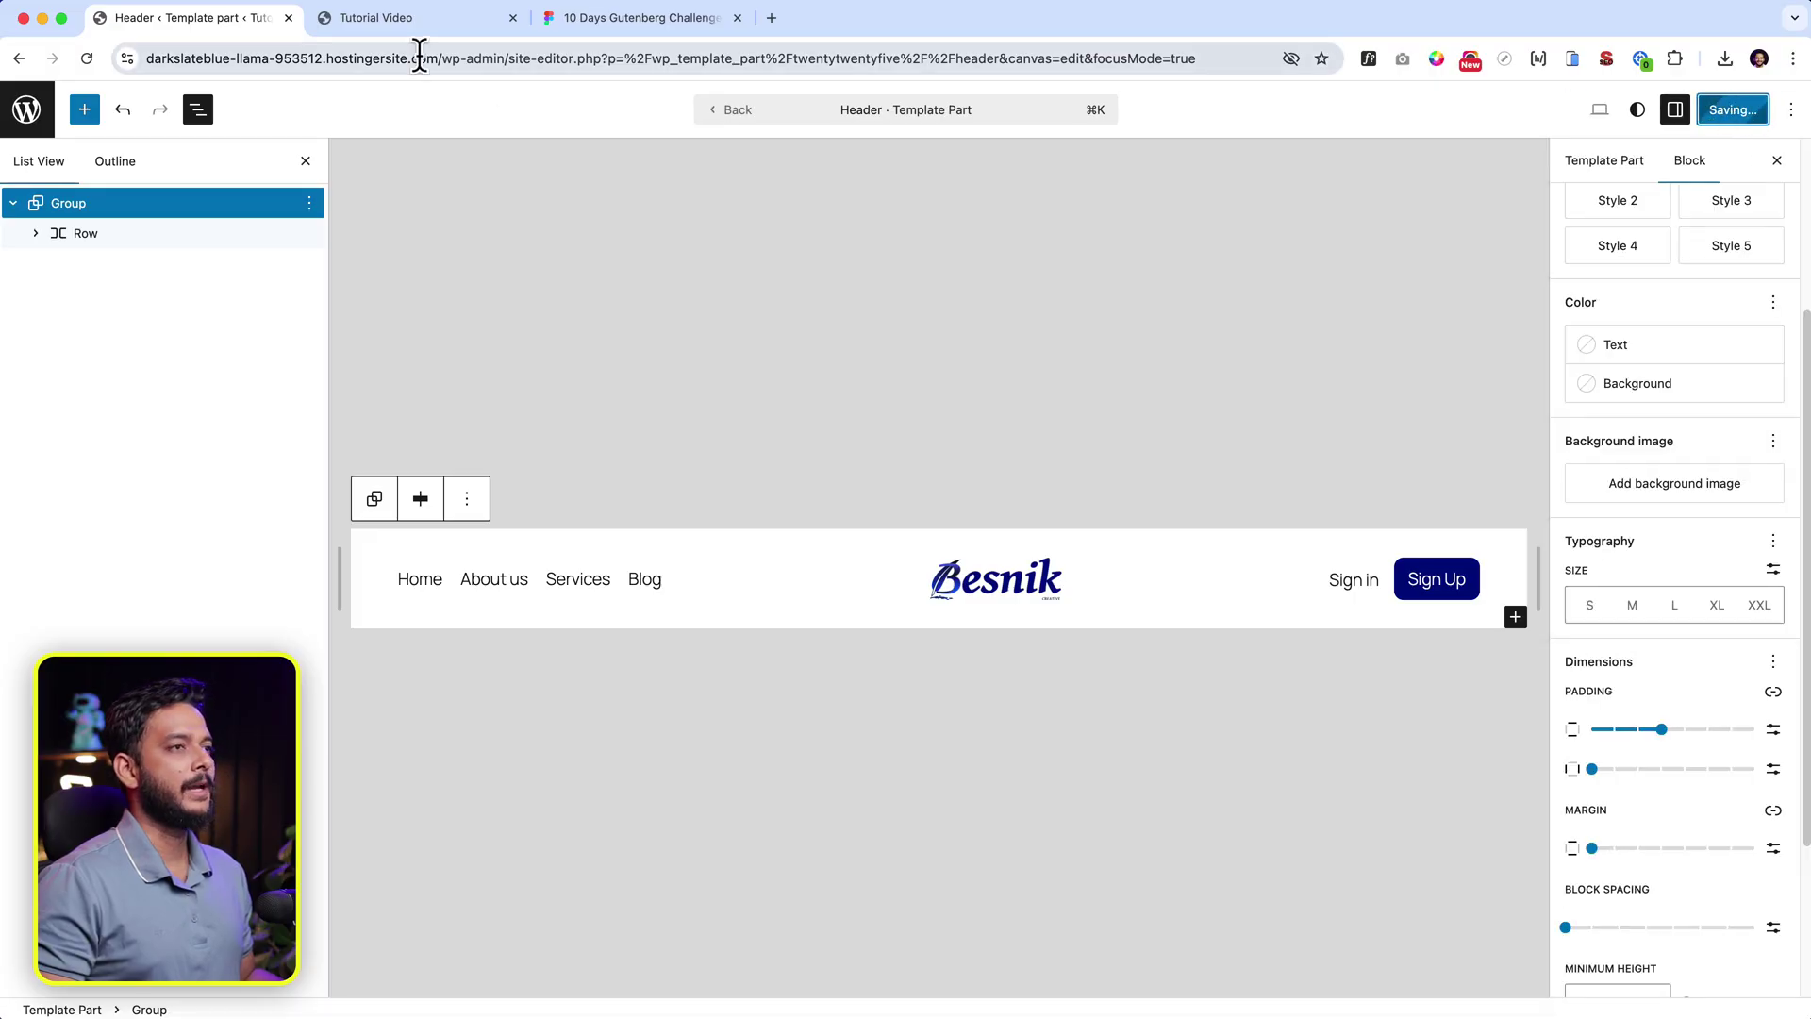
pyautogui.click(406, 20)
# Step: Reload the live site to see the saved header, then select the Row block in the editor
pyautogui.click(86, 59)
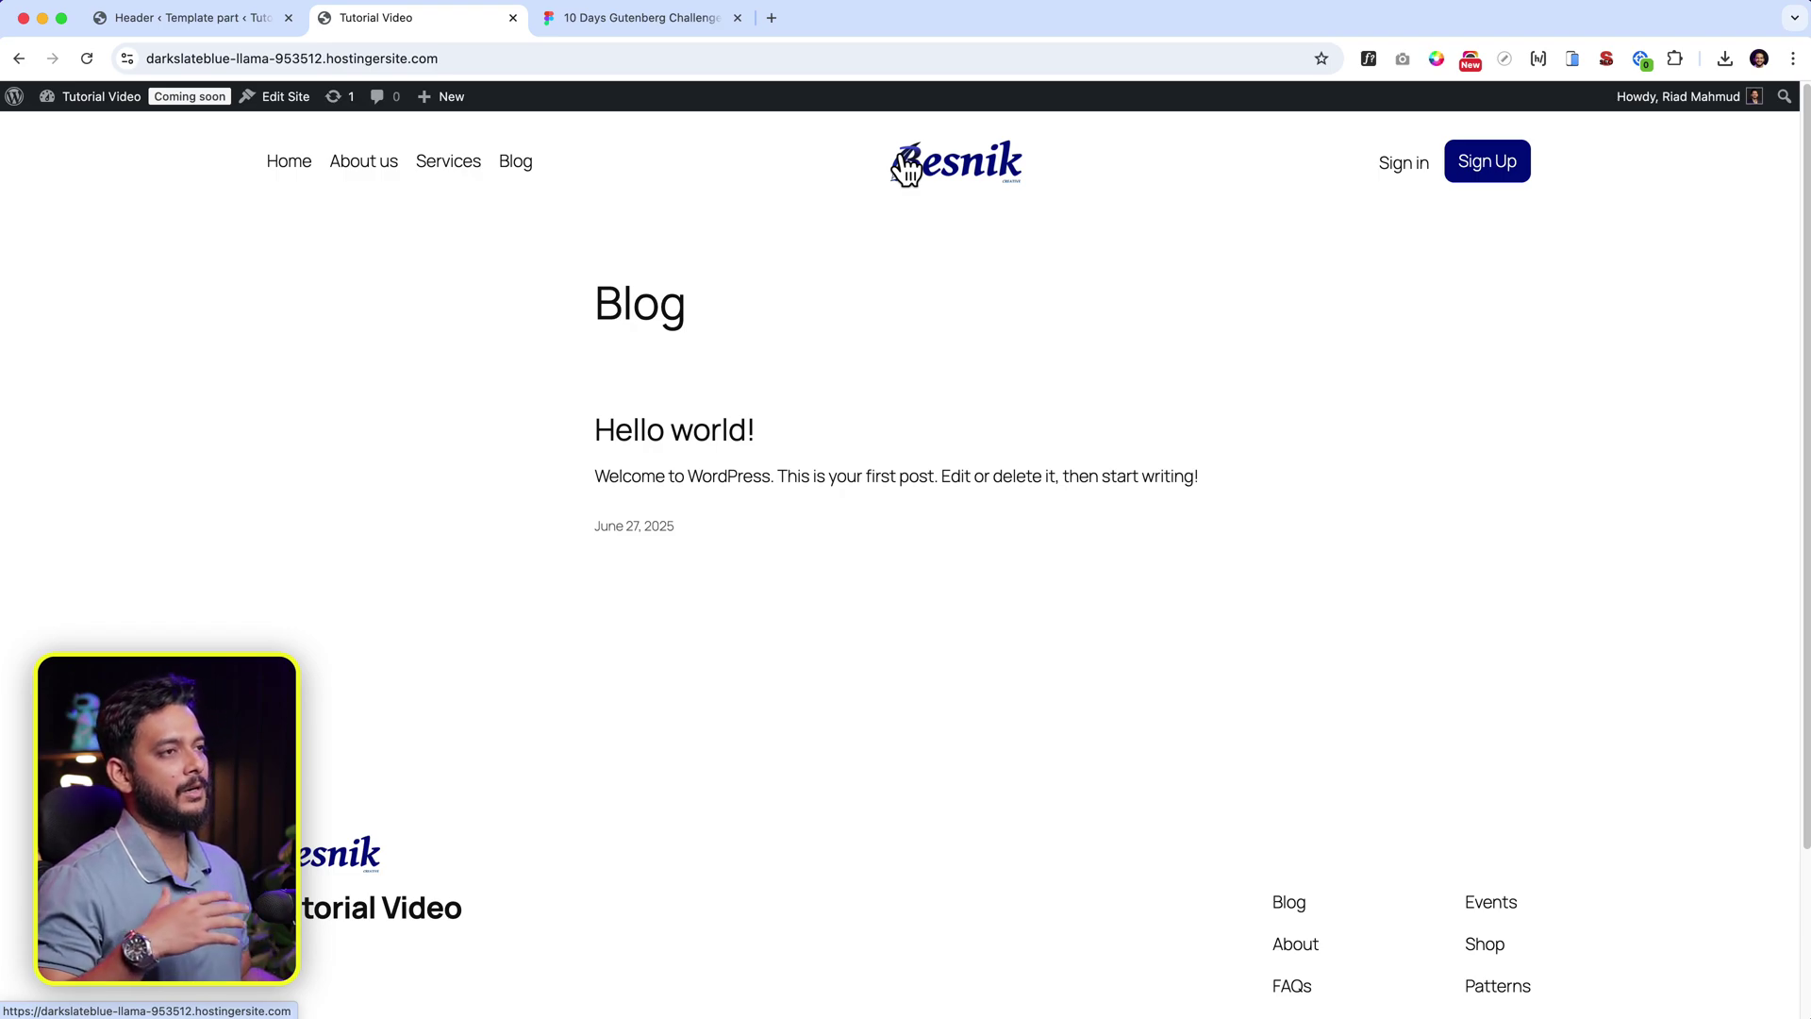
pyautogui.click(183, 17)
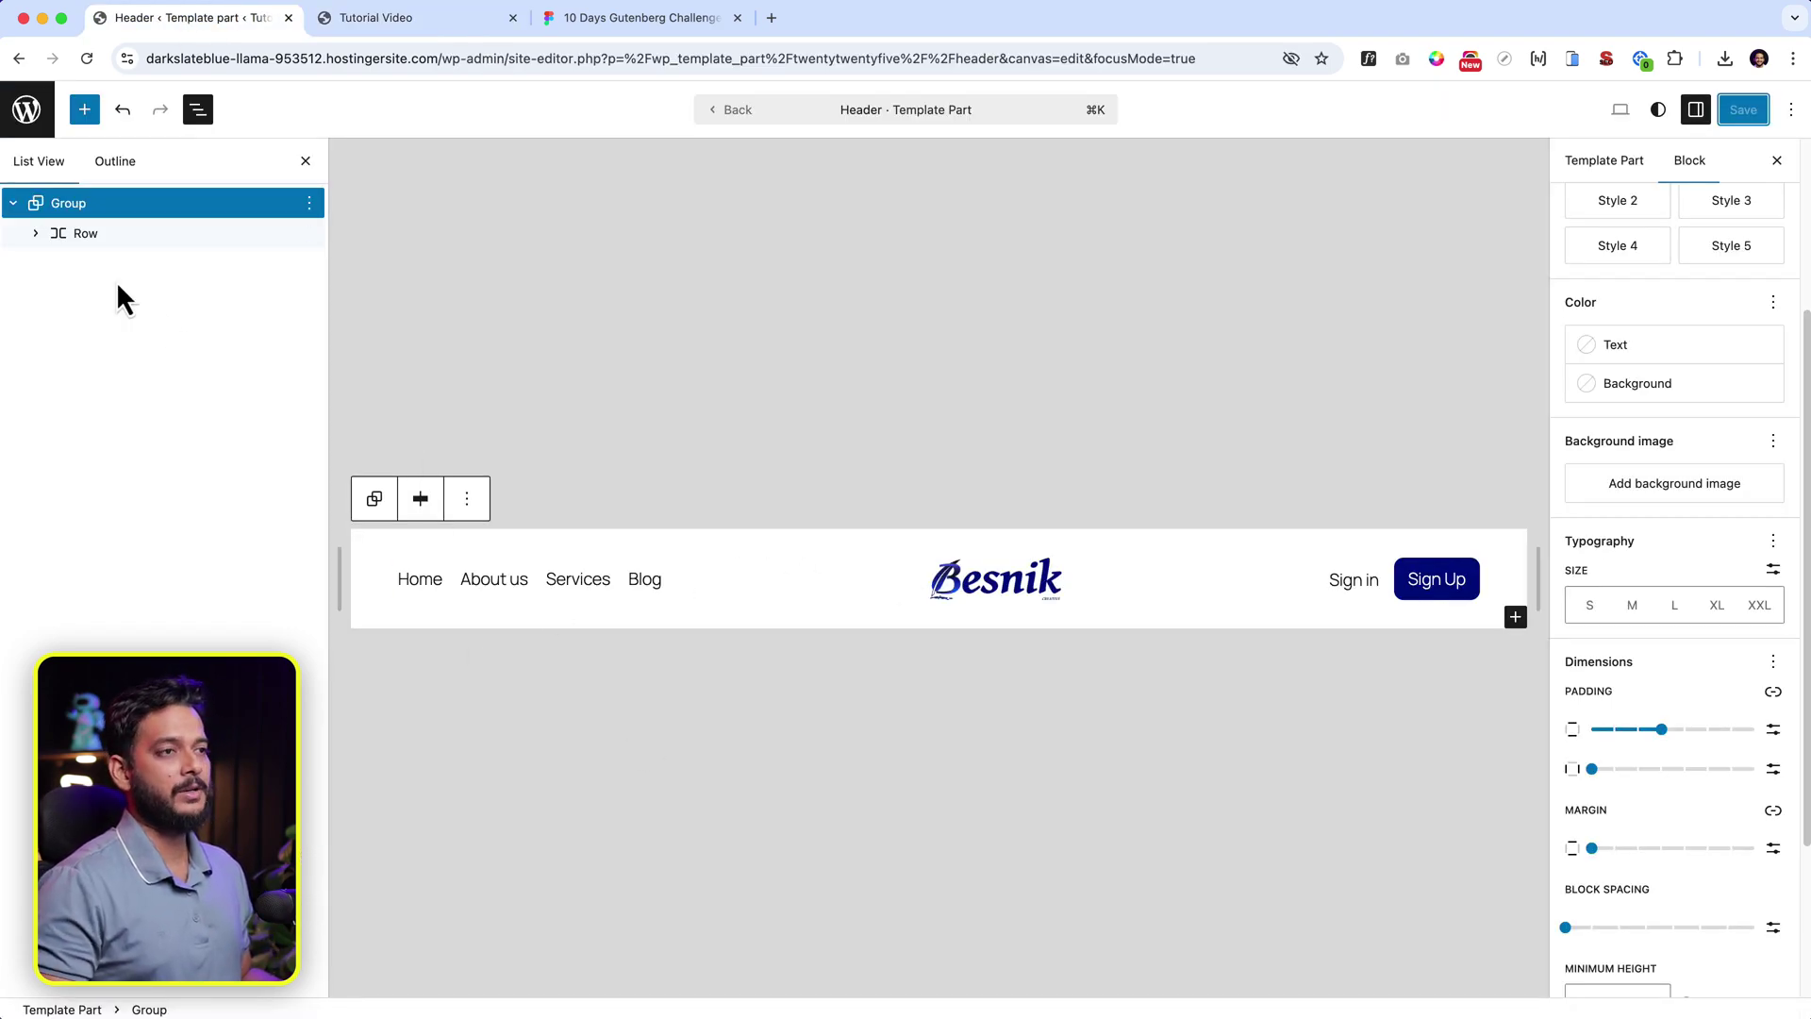
pyautogui.click(111, 242)
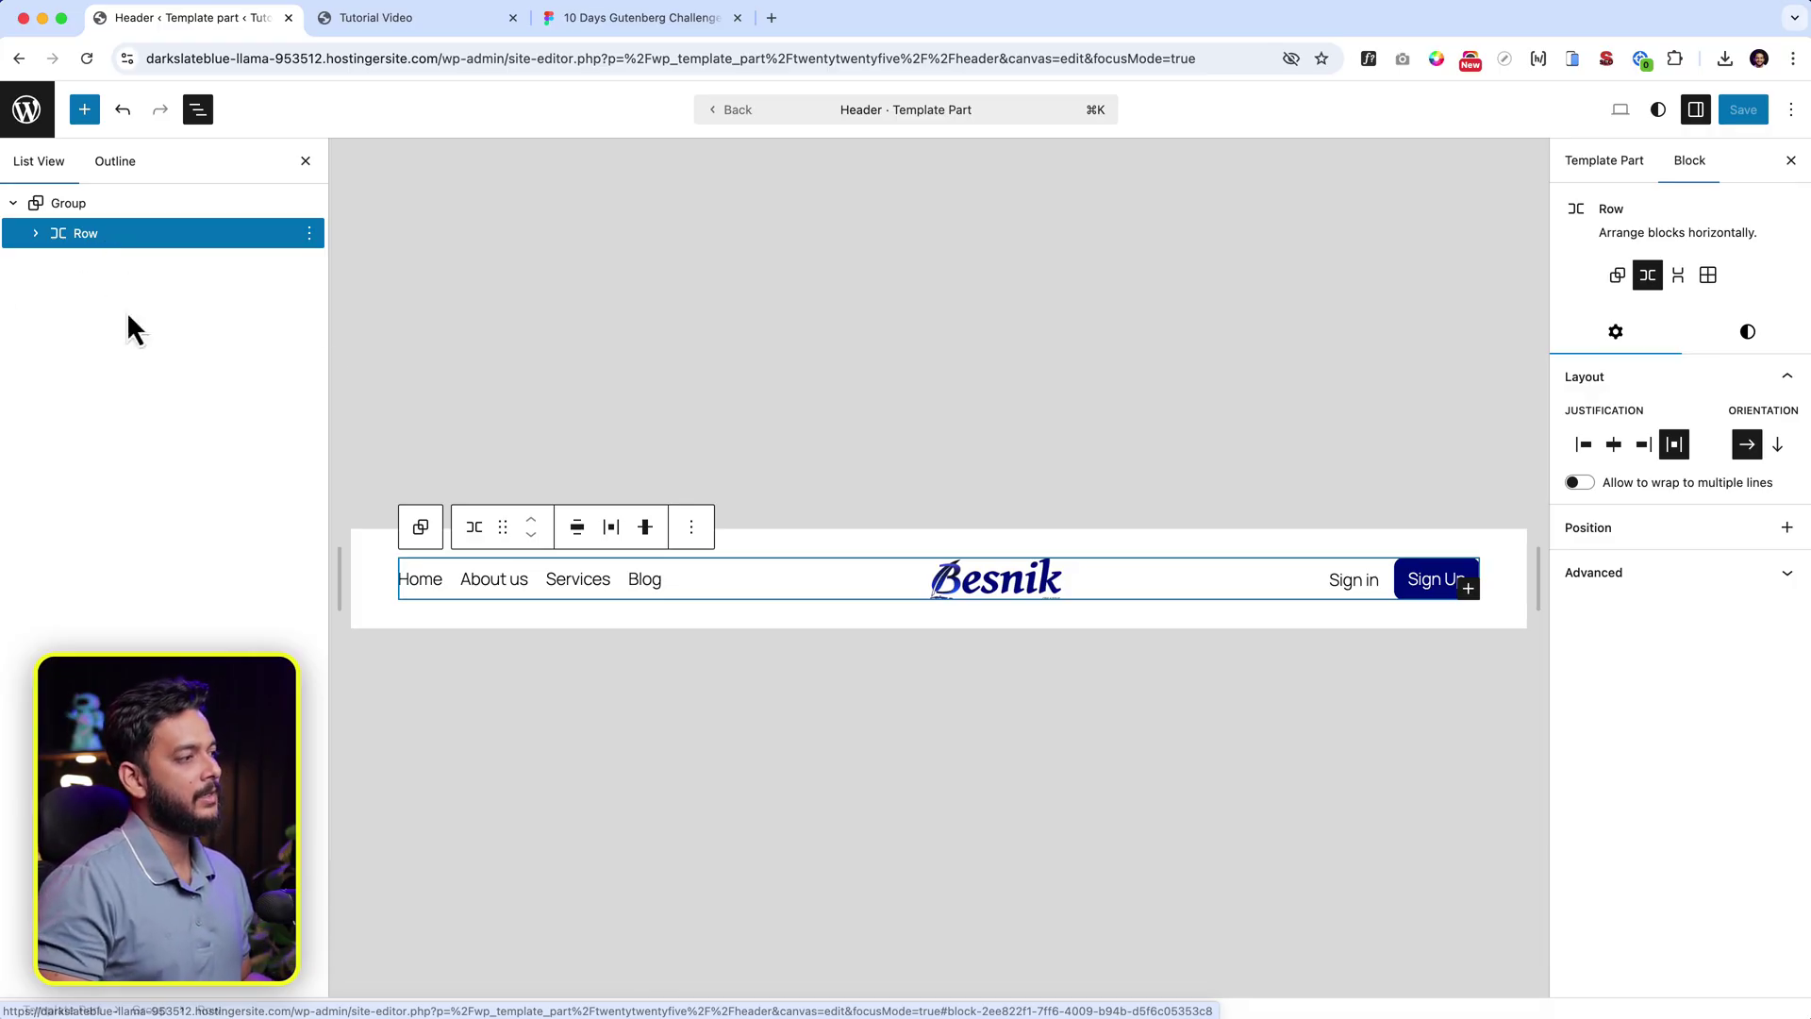
pyautogui.click(384, 35)
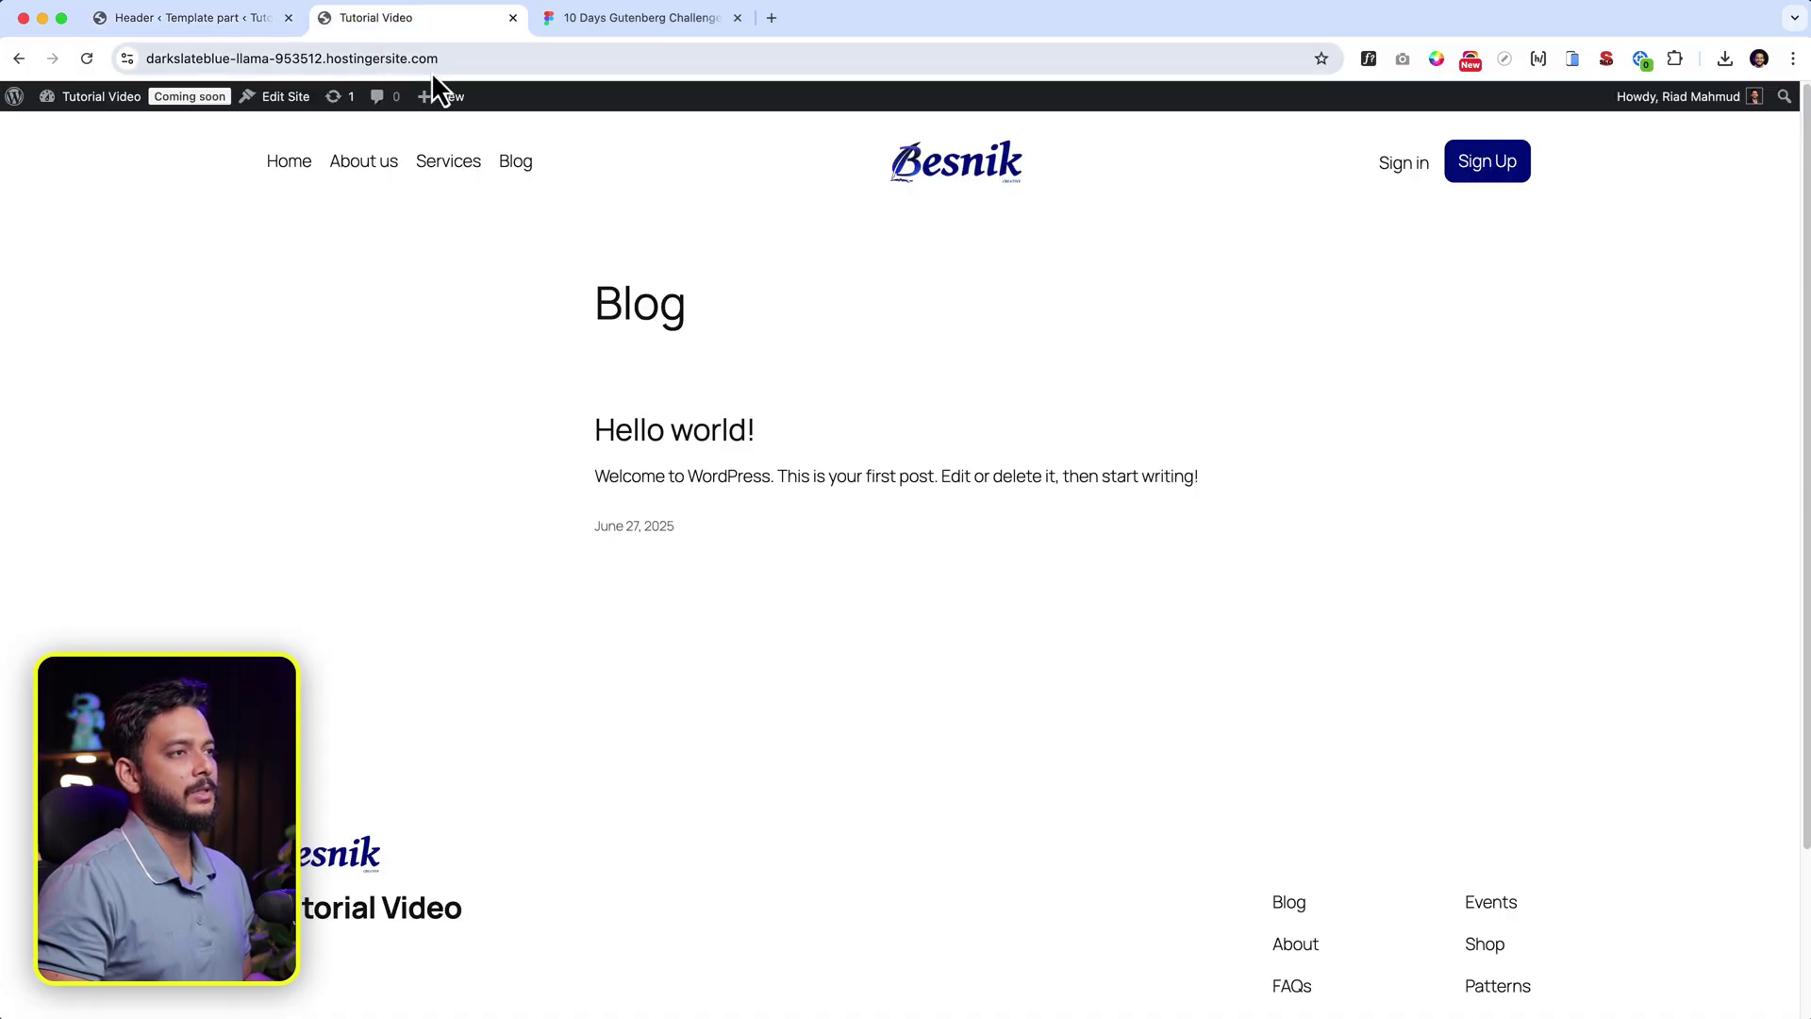
# Step: Preview the Blog page in DevTools responsive mode at about 625 px wide, testing the mobile menu
pyautogui.click(432, 72)
pyautogui.click(404, 260)
pyautogui.rightClick(403, 260)
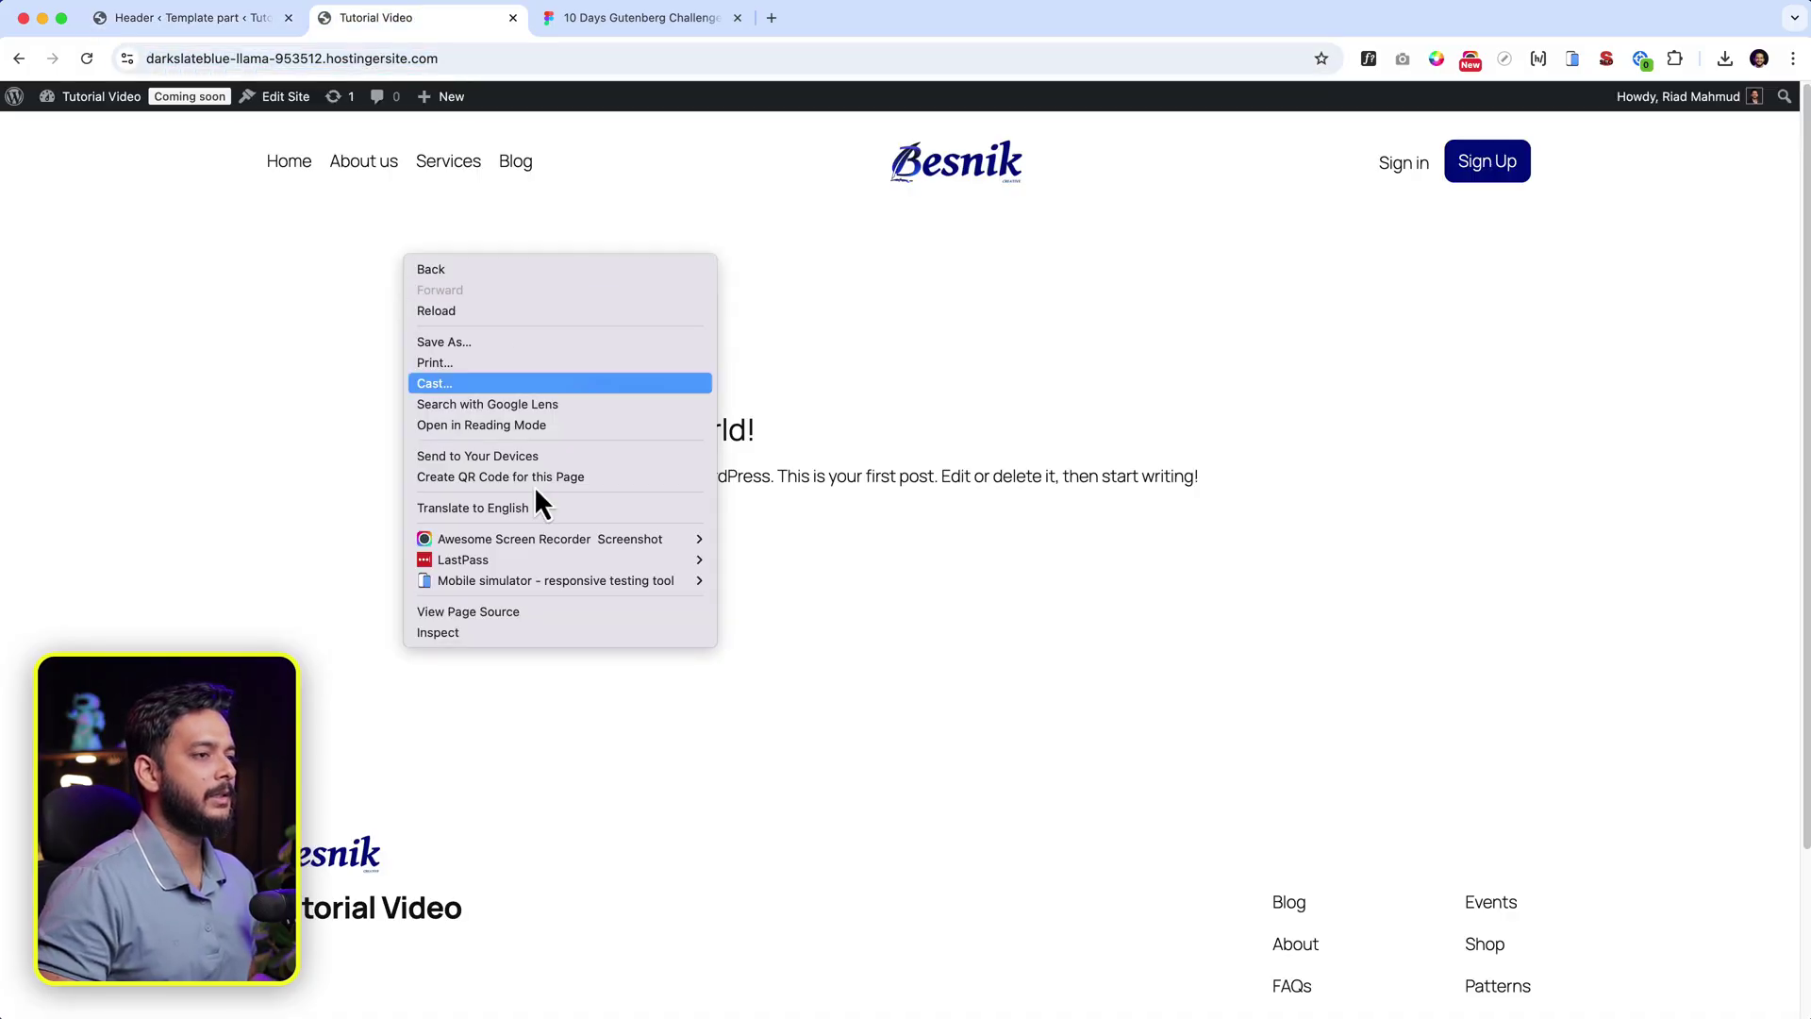
pyautogui.click(518, 630)
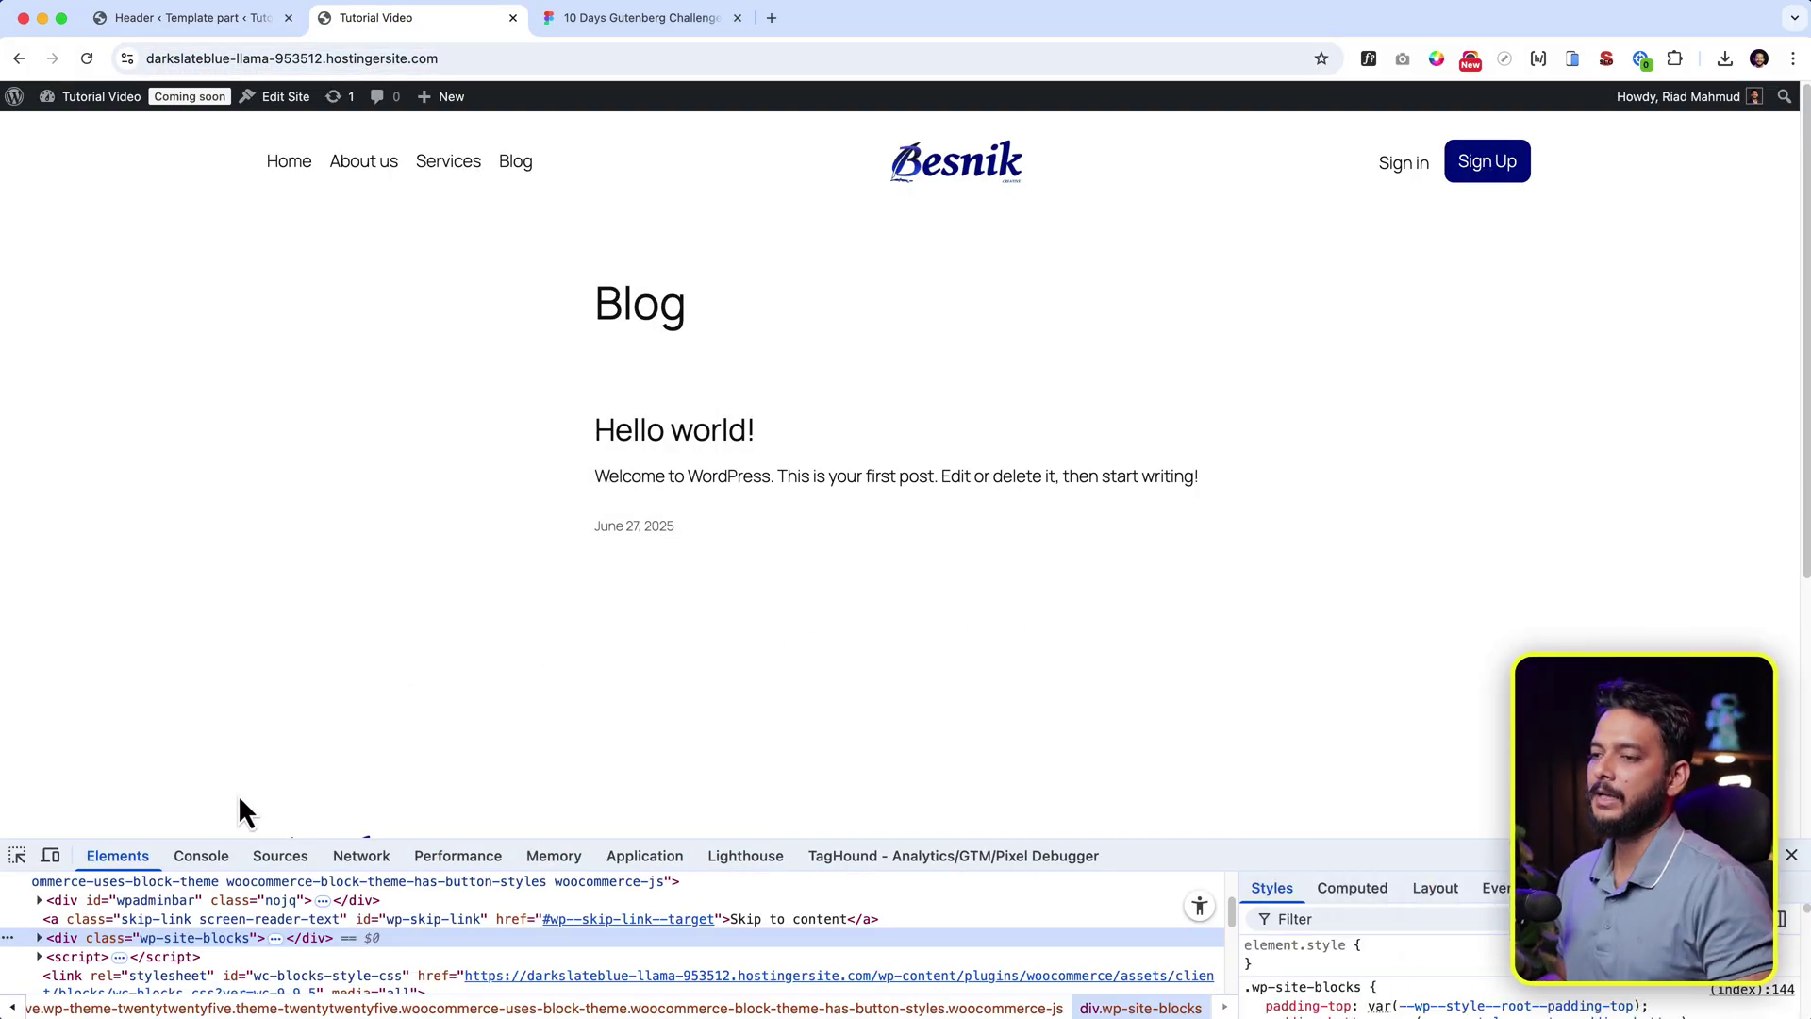
pyautogui.click(50, 855)
pyautogui.moveTo(1615, 487); pyautogui.dragTo(1136, 493)
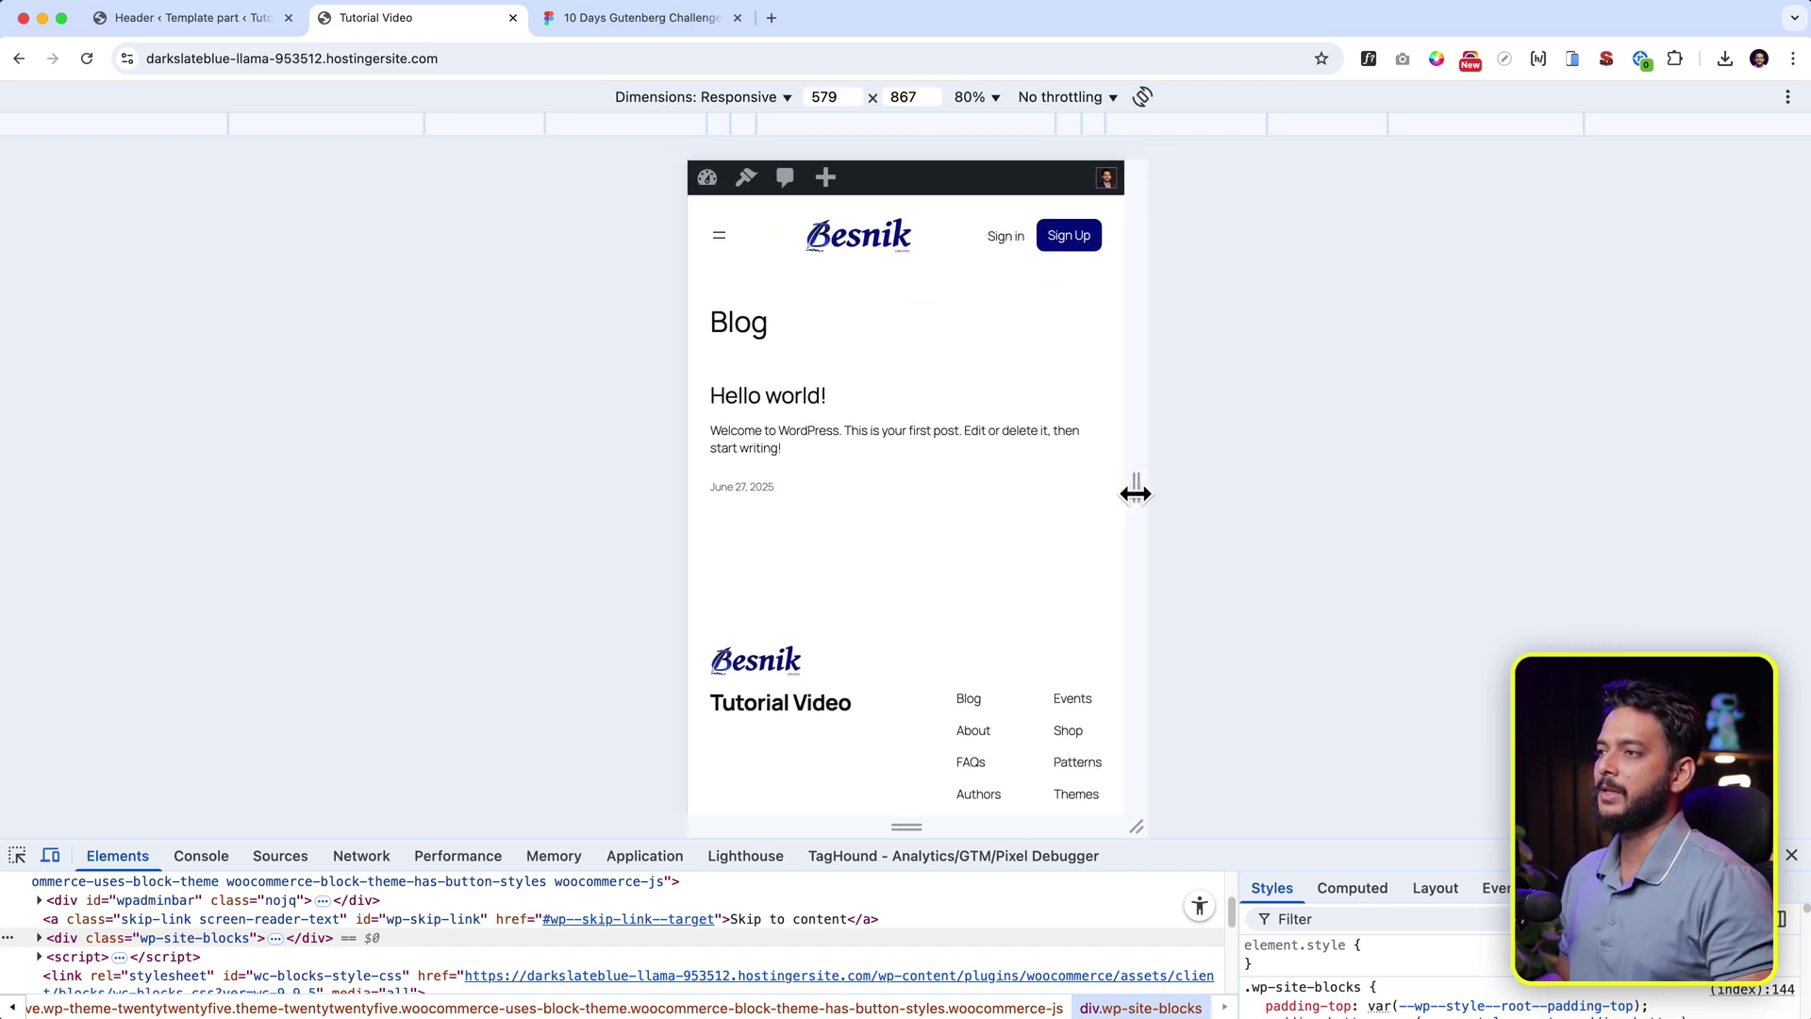
pyautogui.click(713, 236)
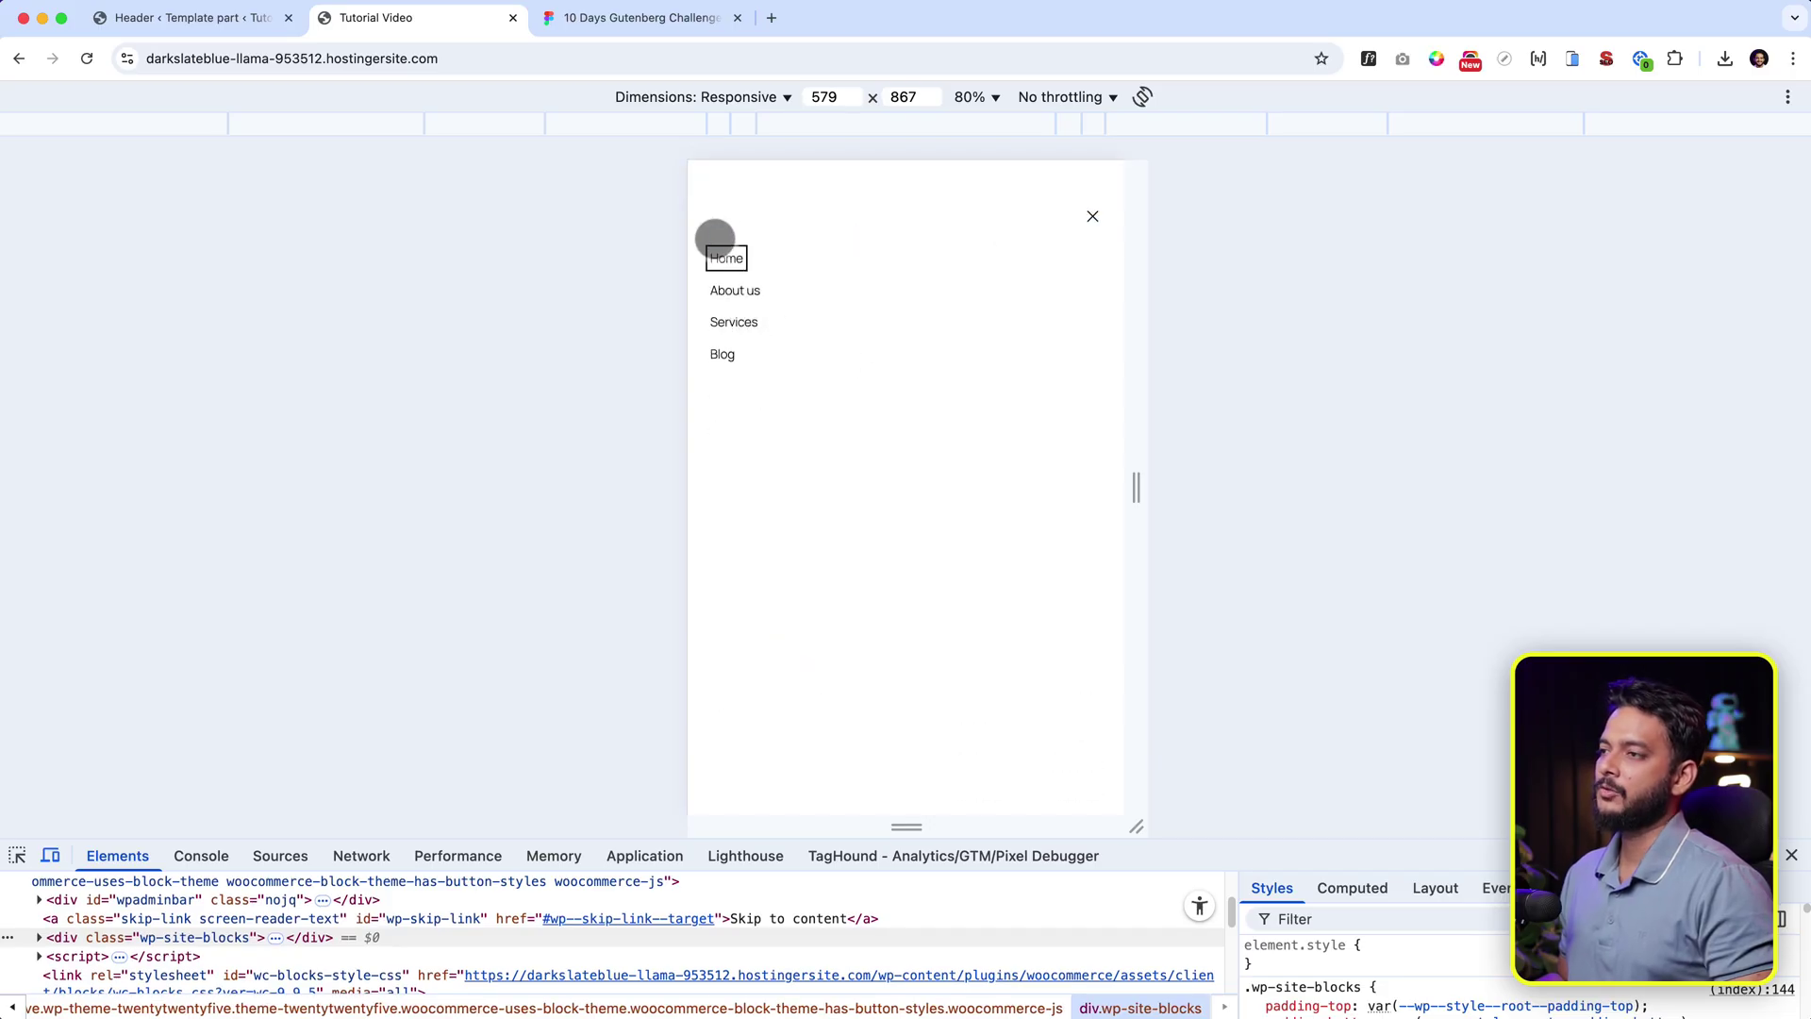
pyautogui.press('Escape')
pyautogui.moveTo(1136, 490)
pyautogui.mouseDown()
pyautogui.moveTo(1229, 501)
pyautogui.moveTo(1155, 499)
pyautogui.mouseUp()
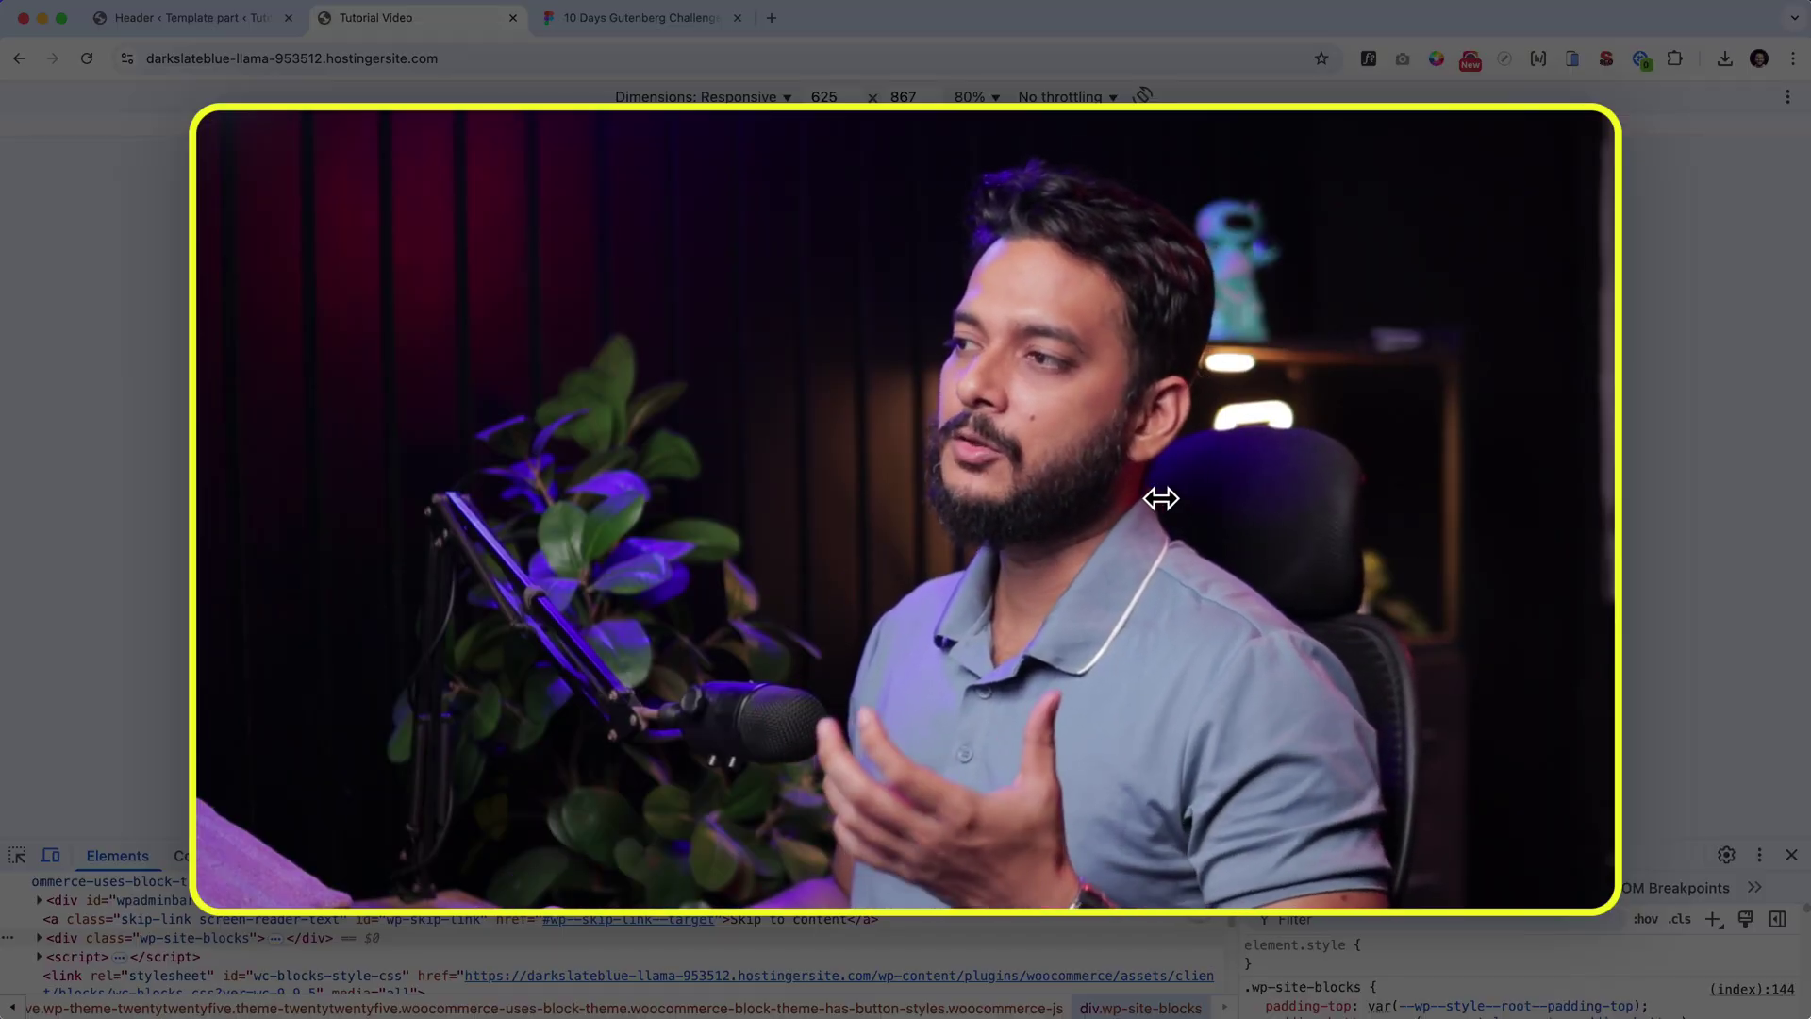
# Step: Widen the preview to about 1022 px and exit responsive device mode
pyautogui.moveTo(1160, 498); pyautogui.dragTo(1305, 494)
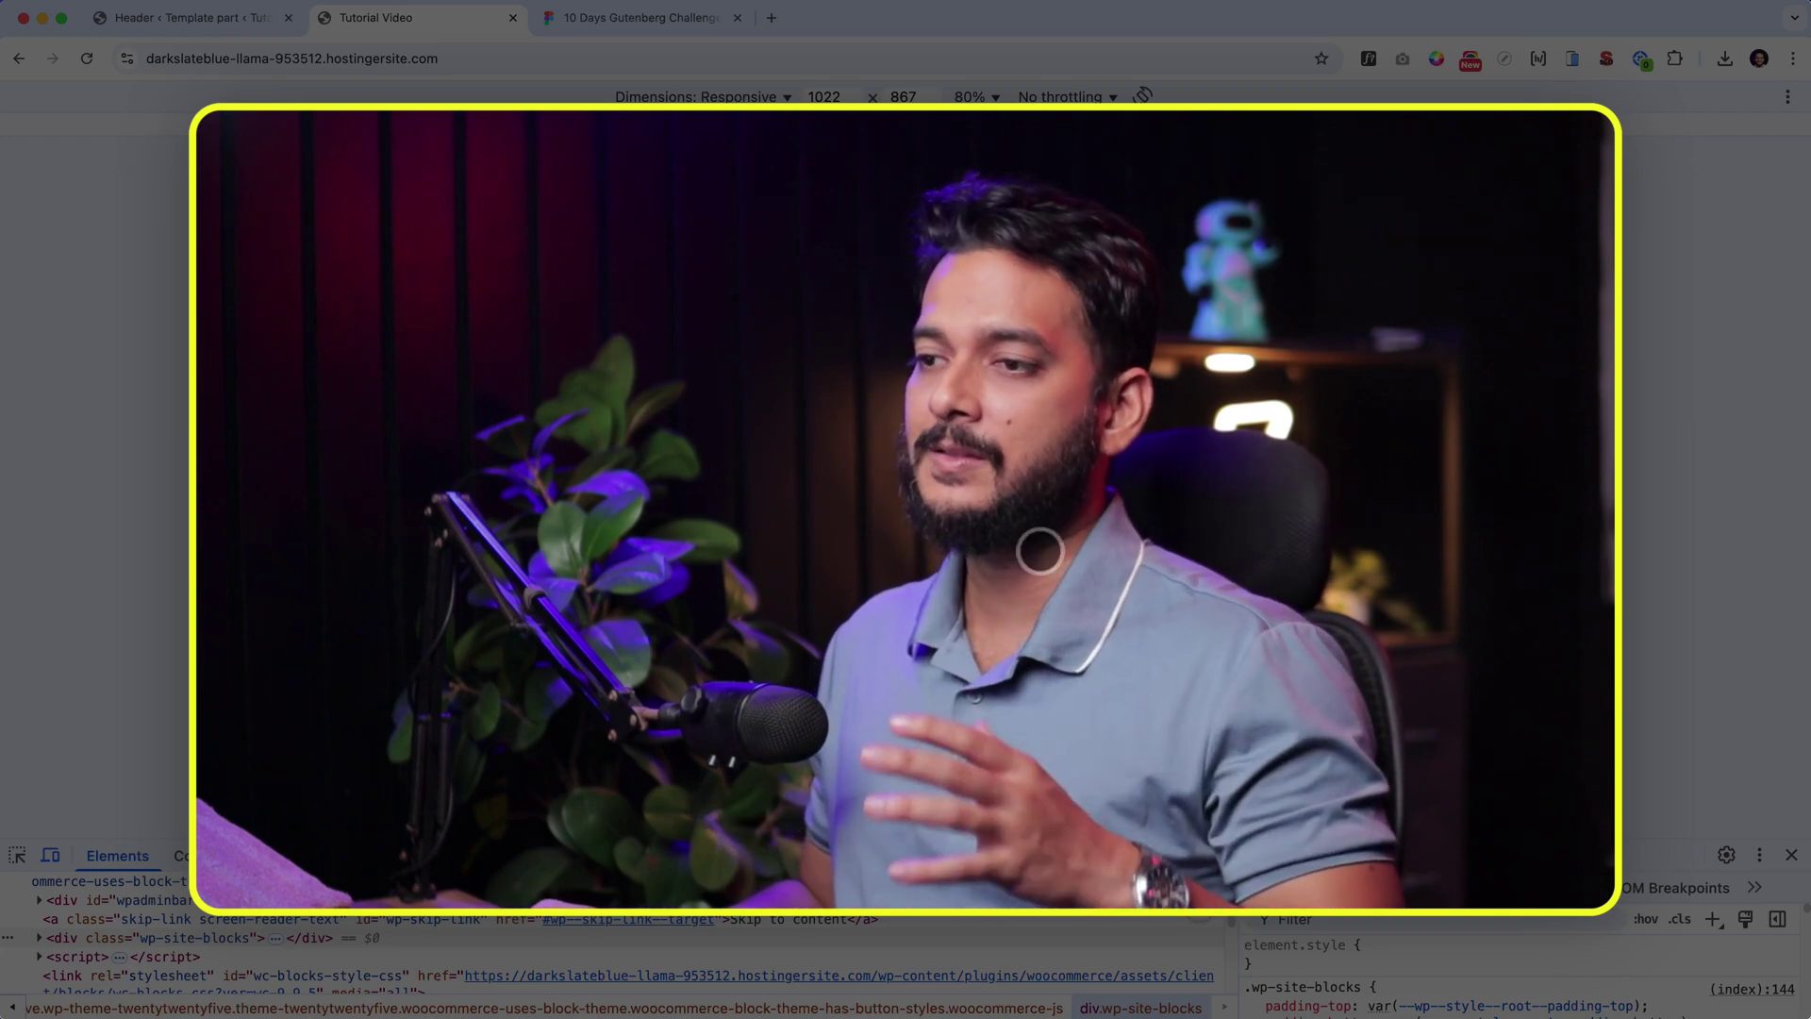
pyautogui.click(43, 855)
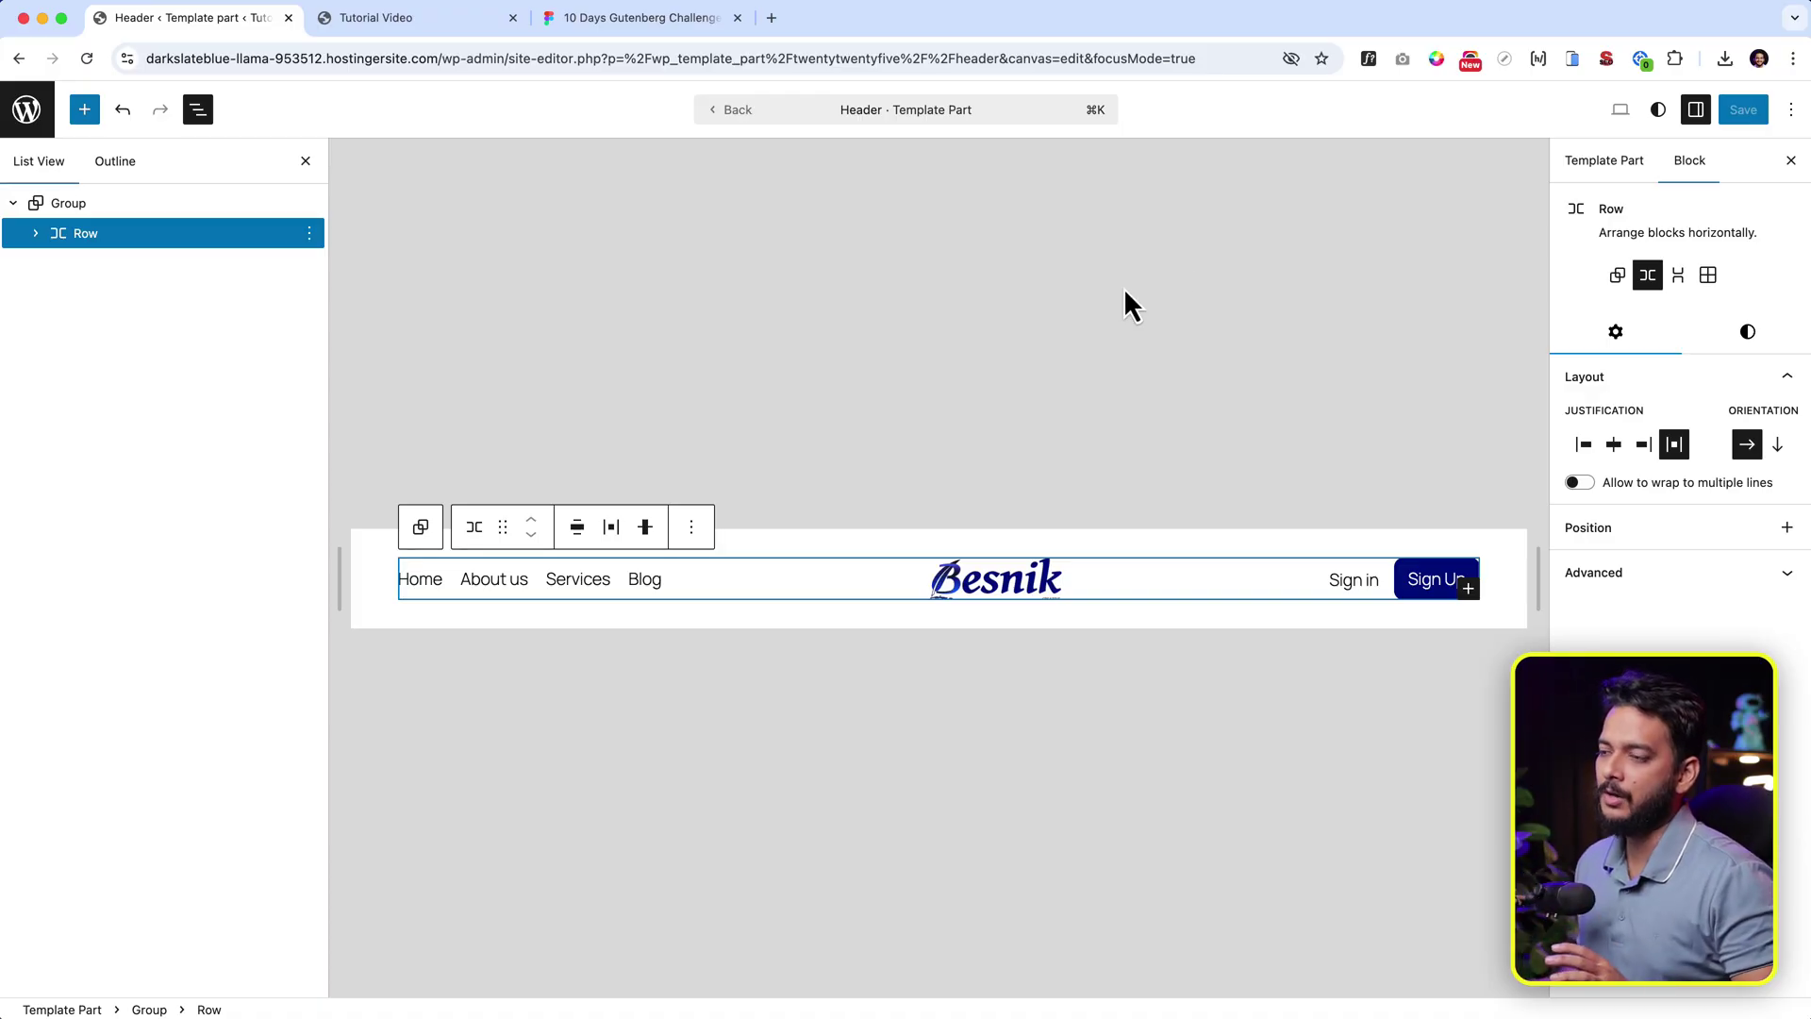
# Step: Select the header navigation and expand its About us and Services links in List View
pyautogui.click(582, 582)
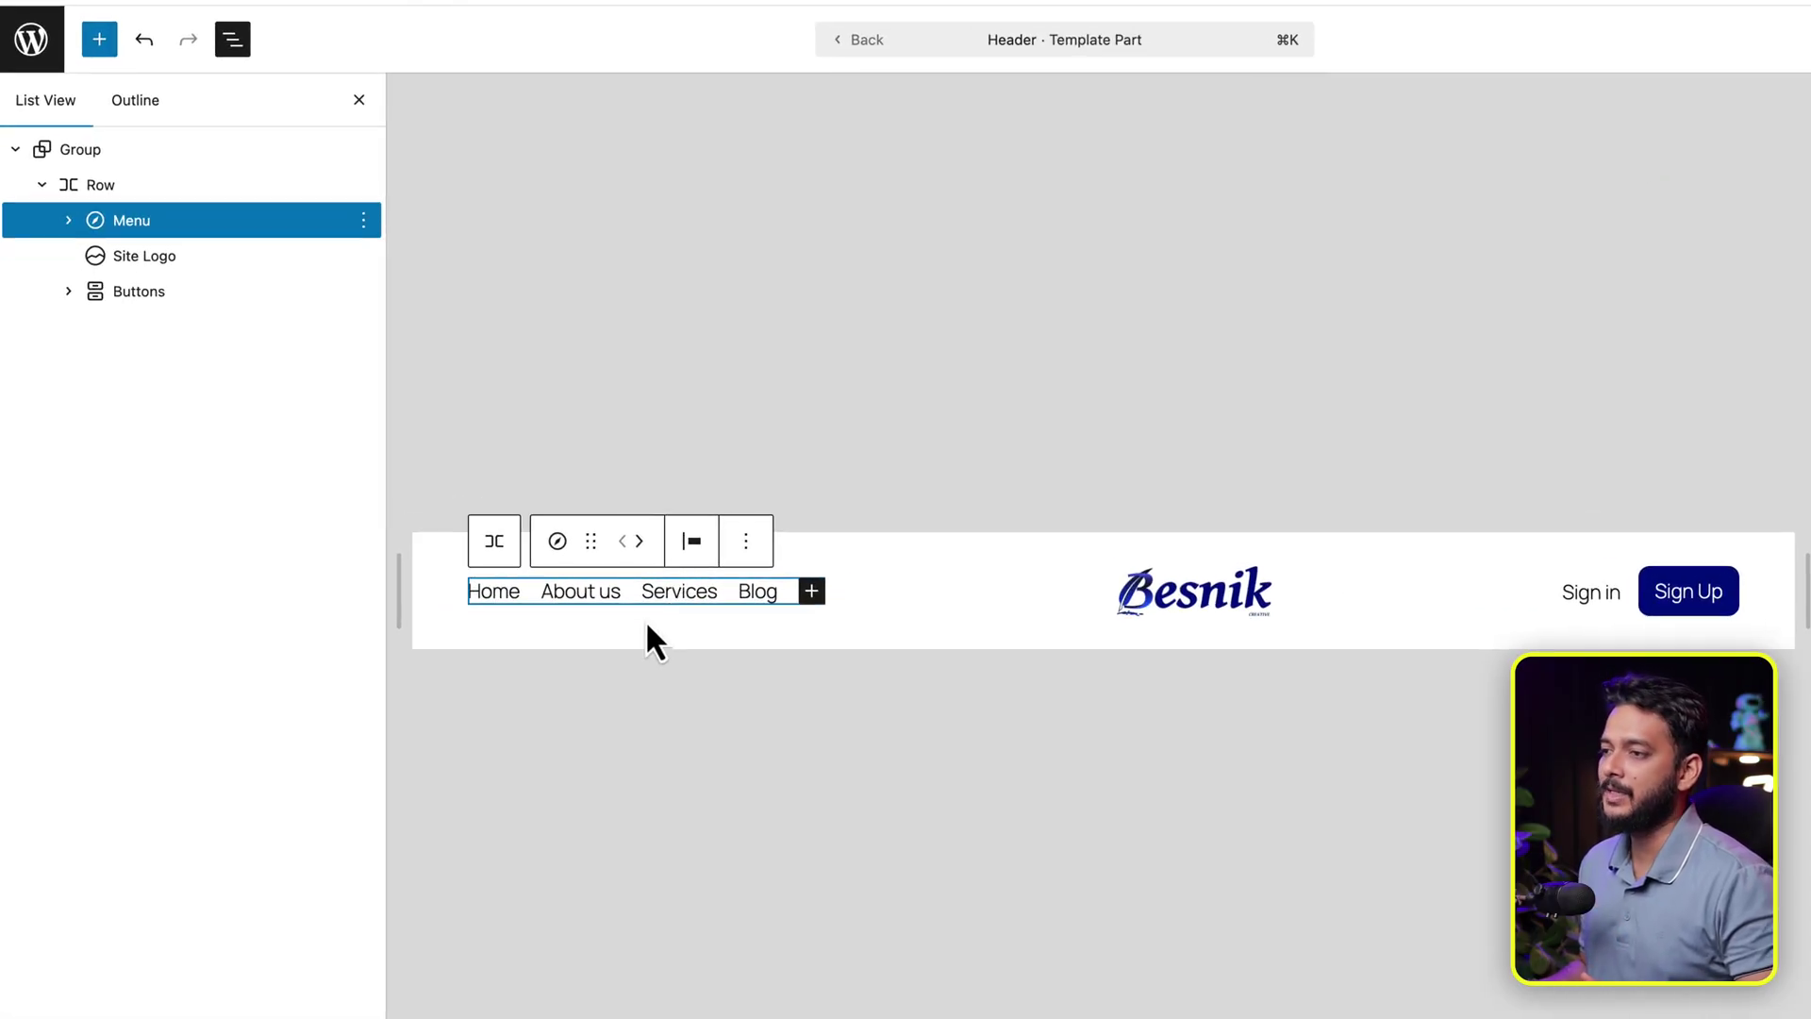
pyautogui.click(660, 594)
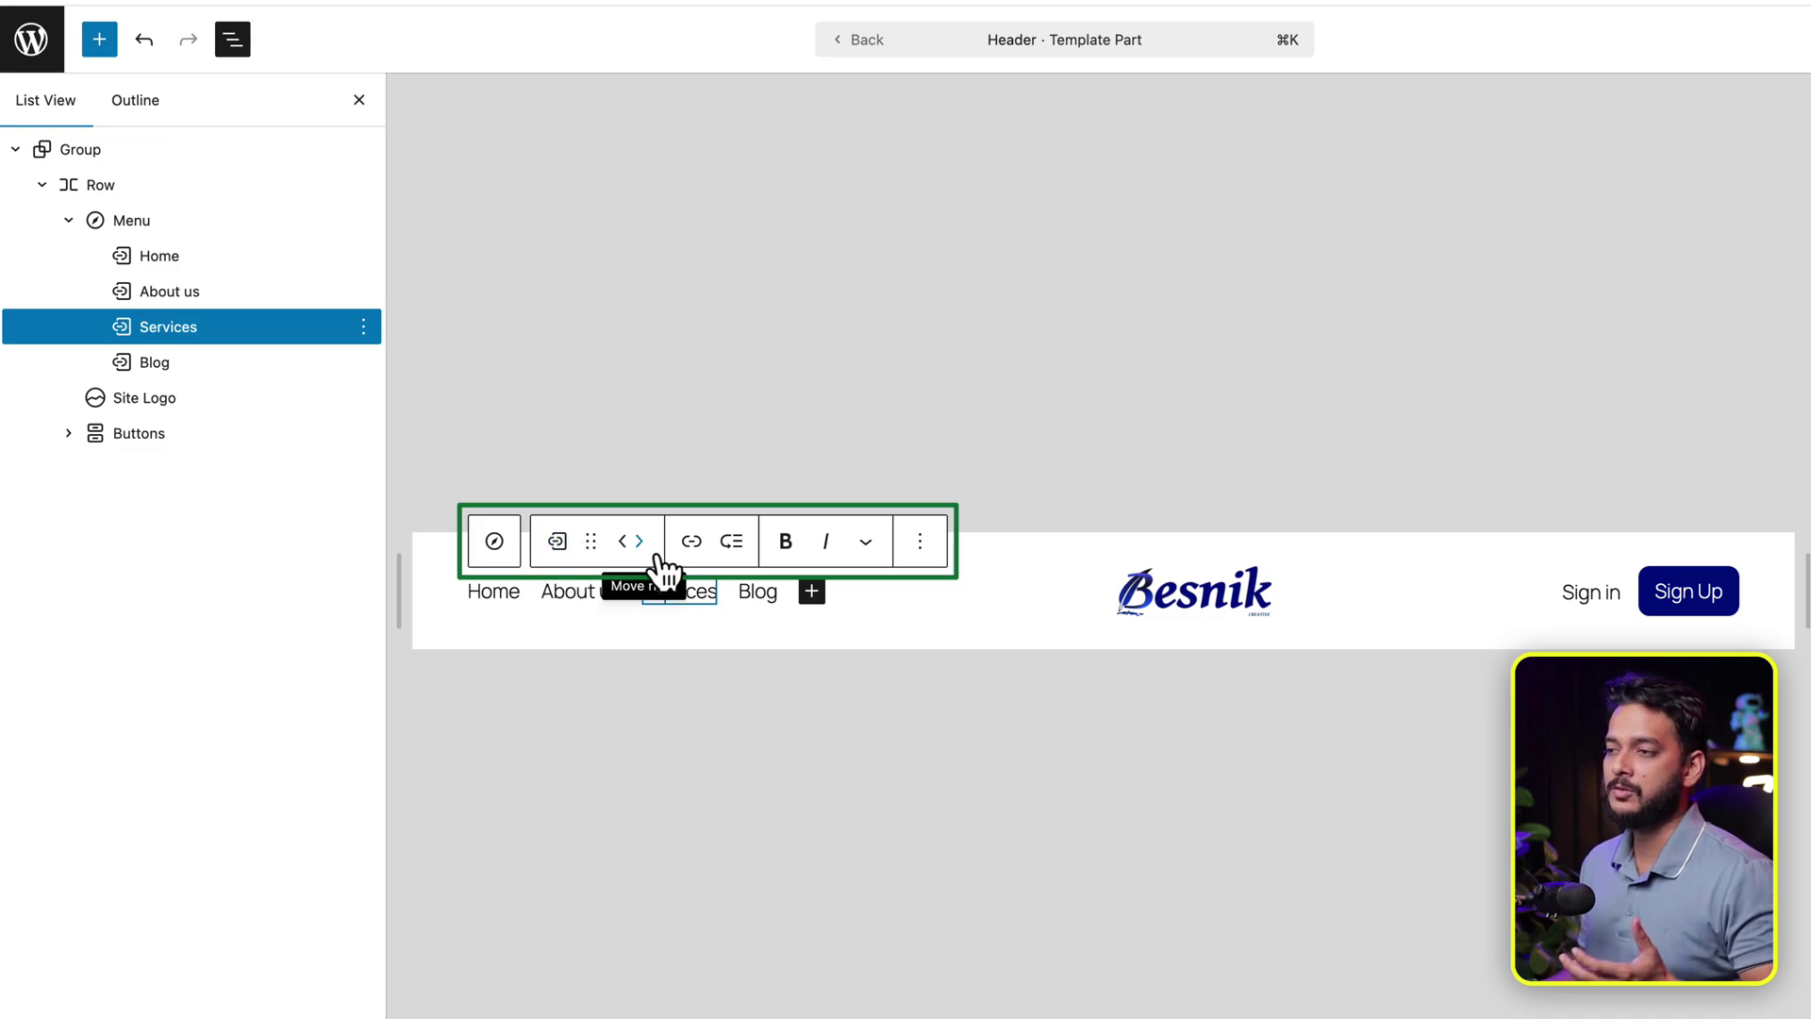
pyautogui.click(583, 594)
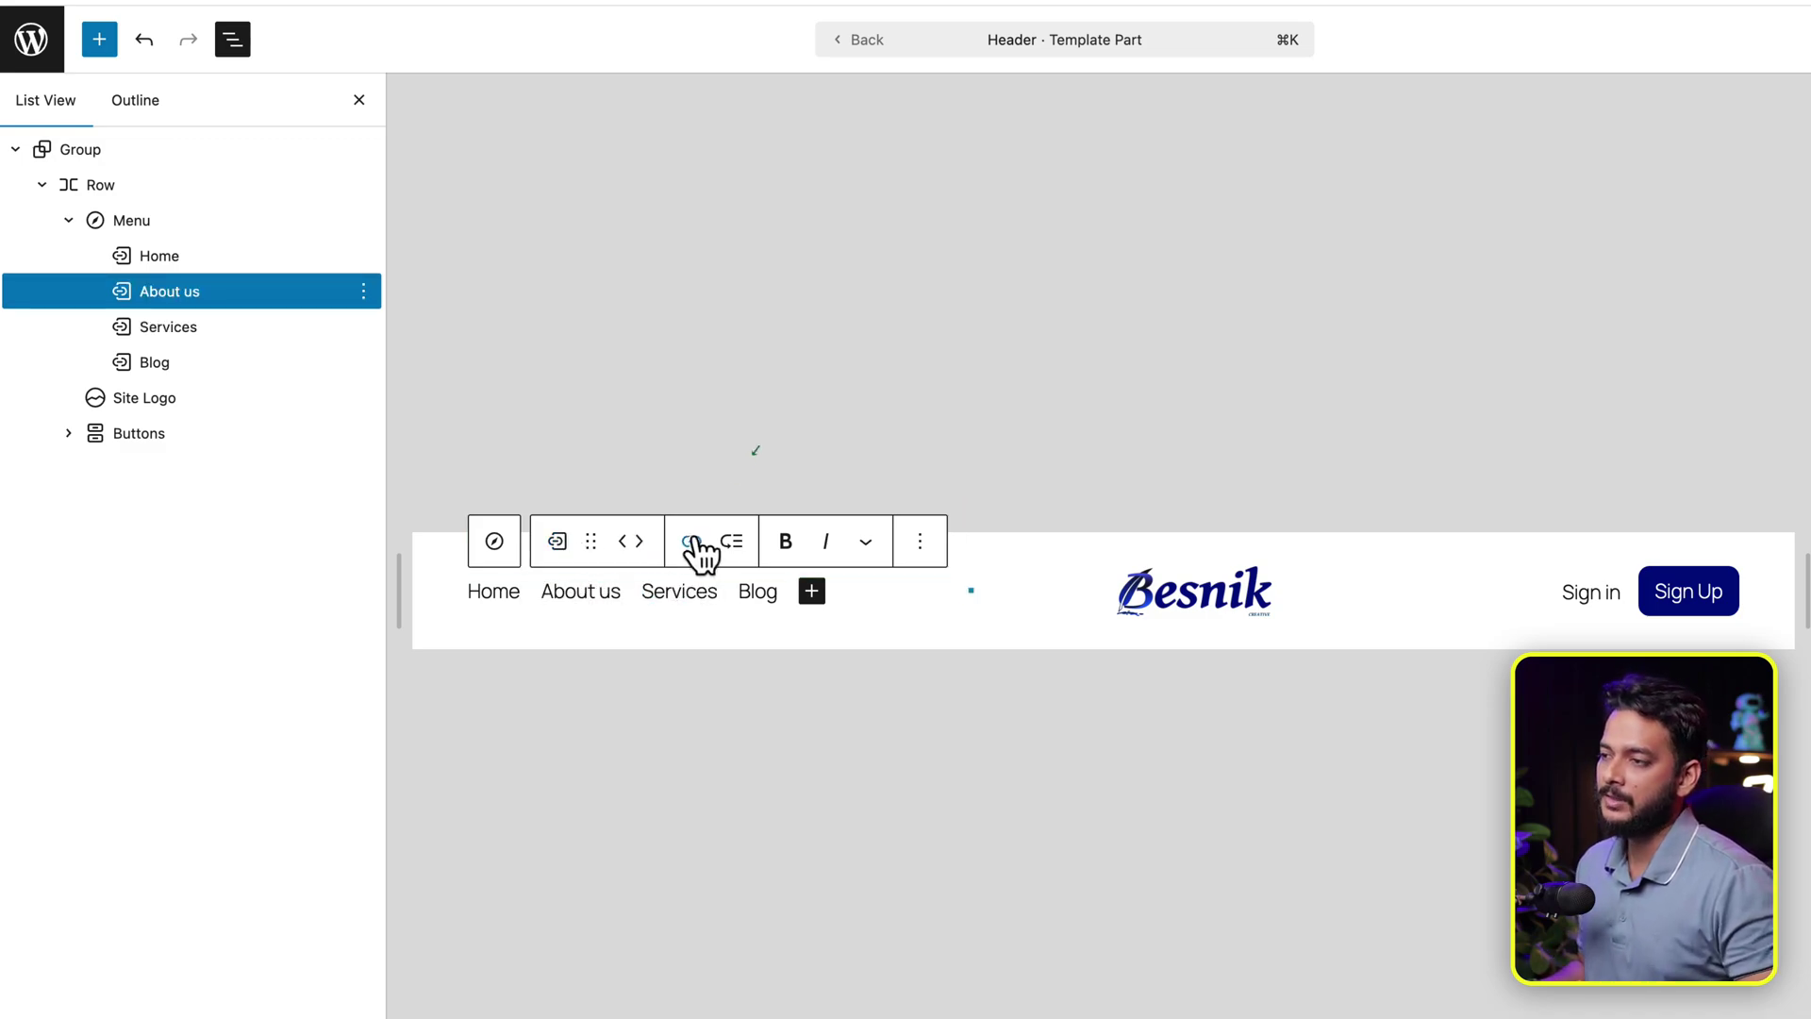
pyautogui.click(681, 580)
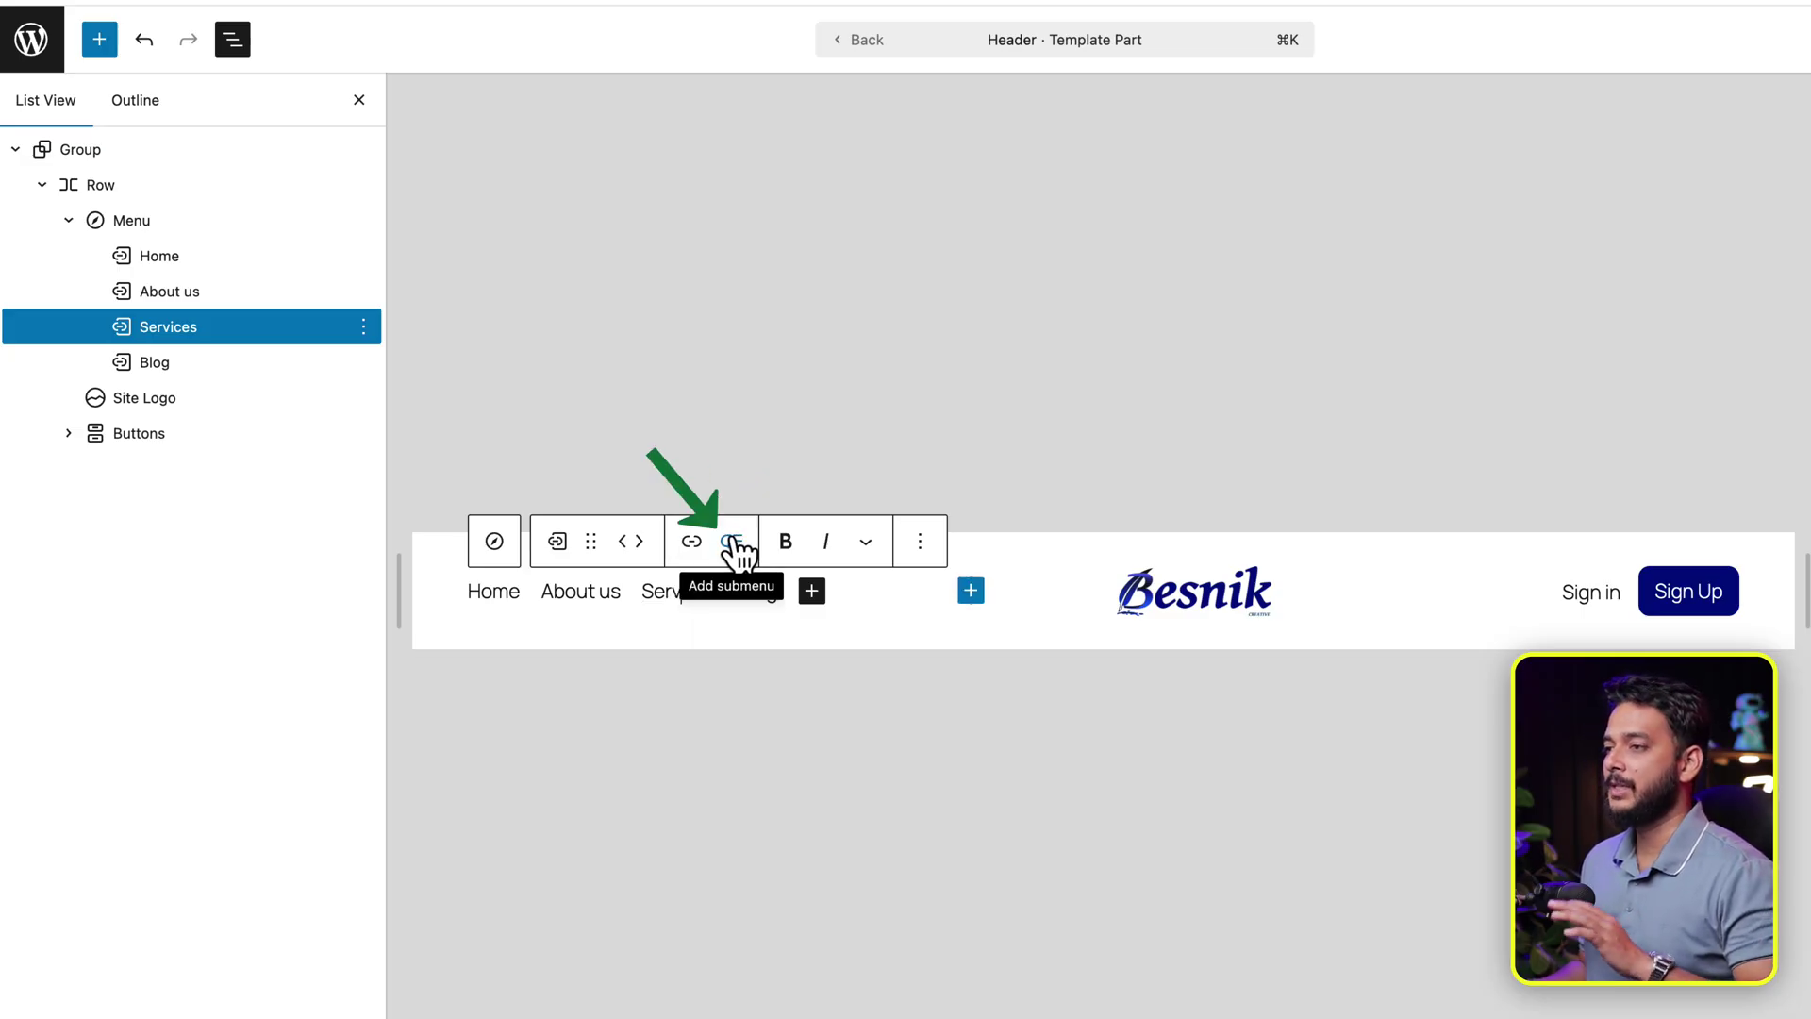
# Step: Add a submenu to Services with a first item labelled 'This is sub menu'
pyautogui.click(732, 540)
pyautogui.write('This is sub')
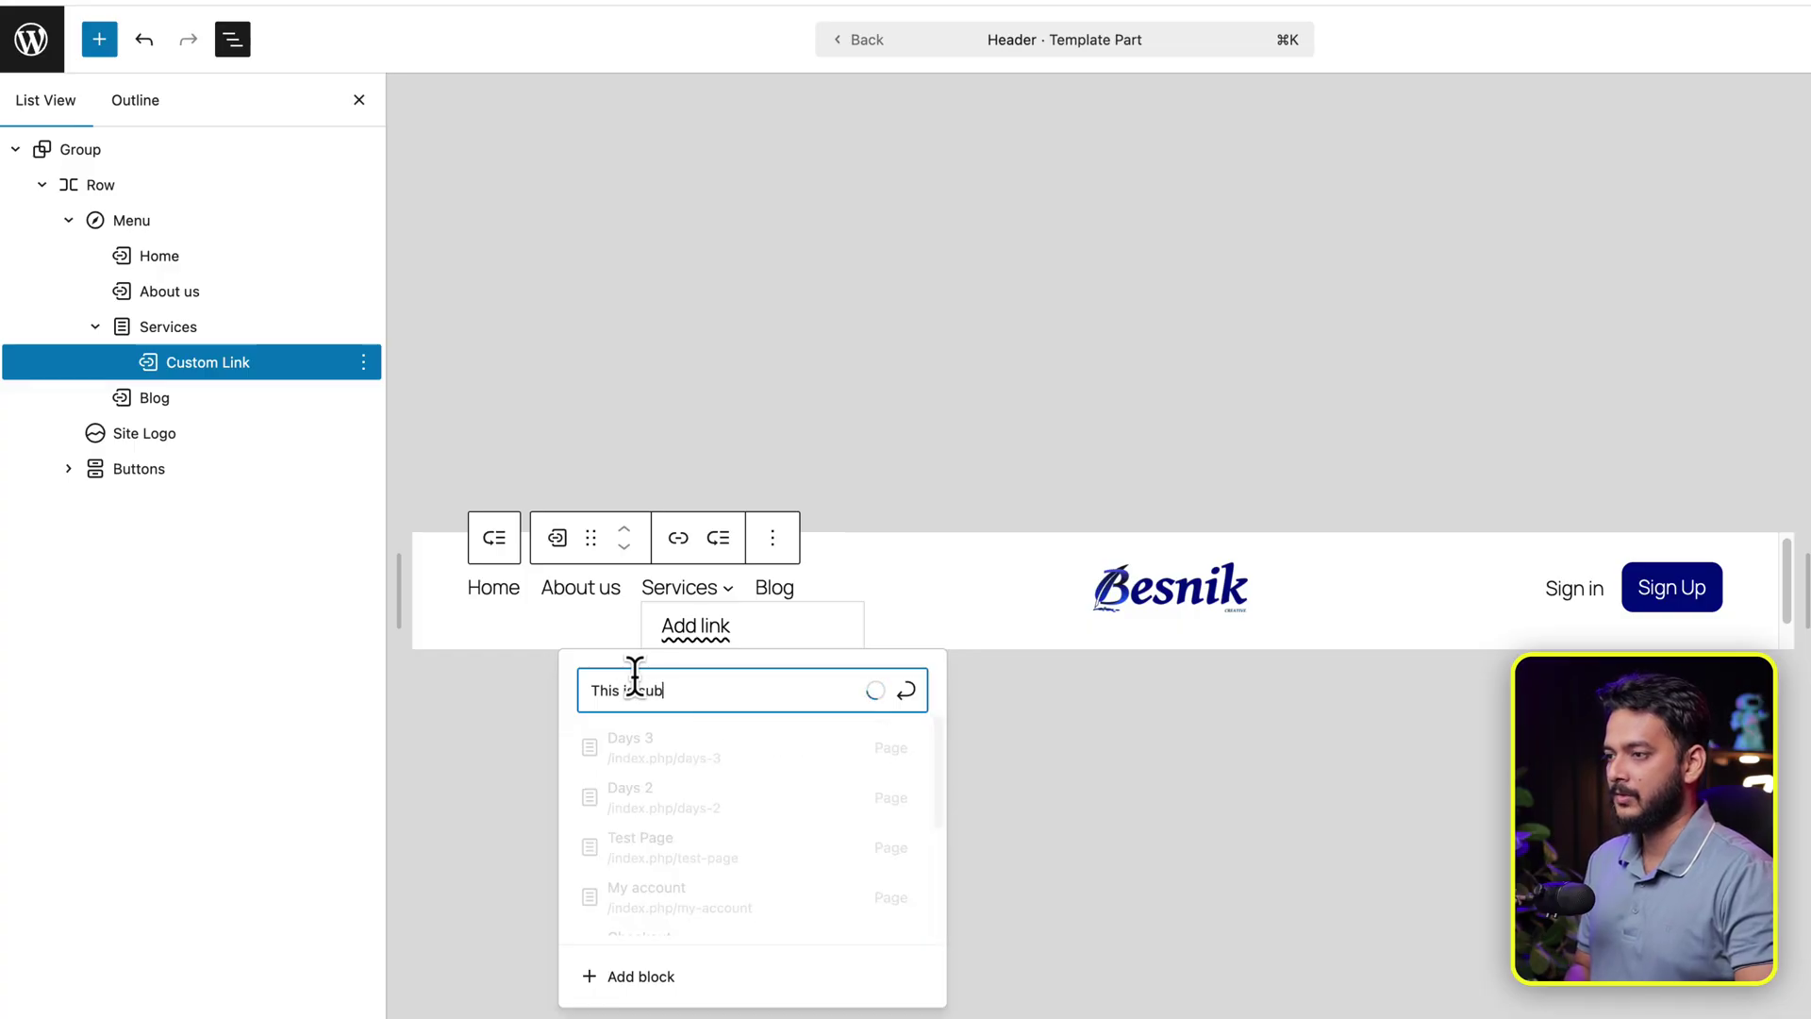
pyautogui.write(' men')
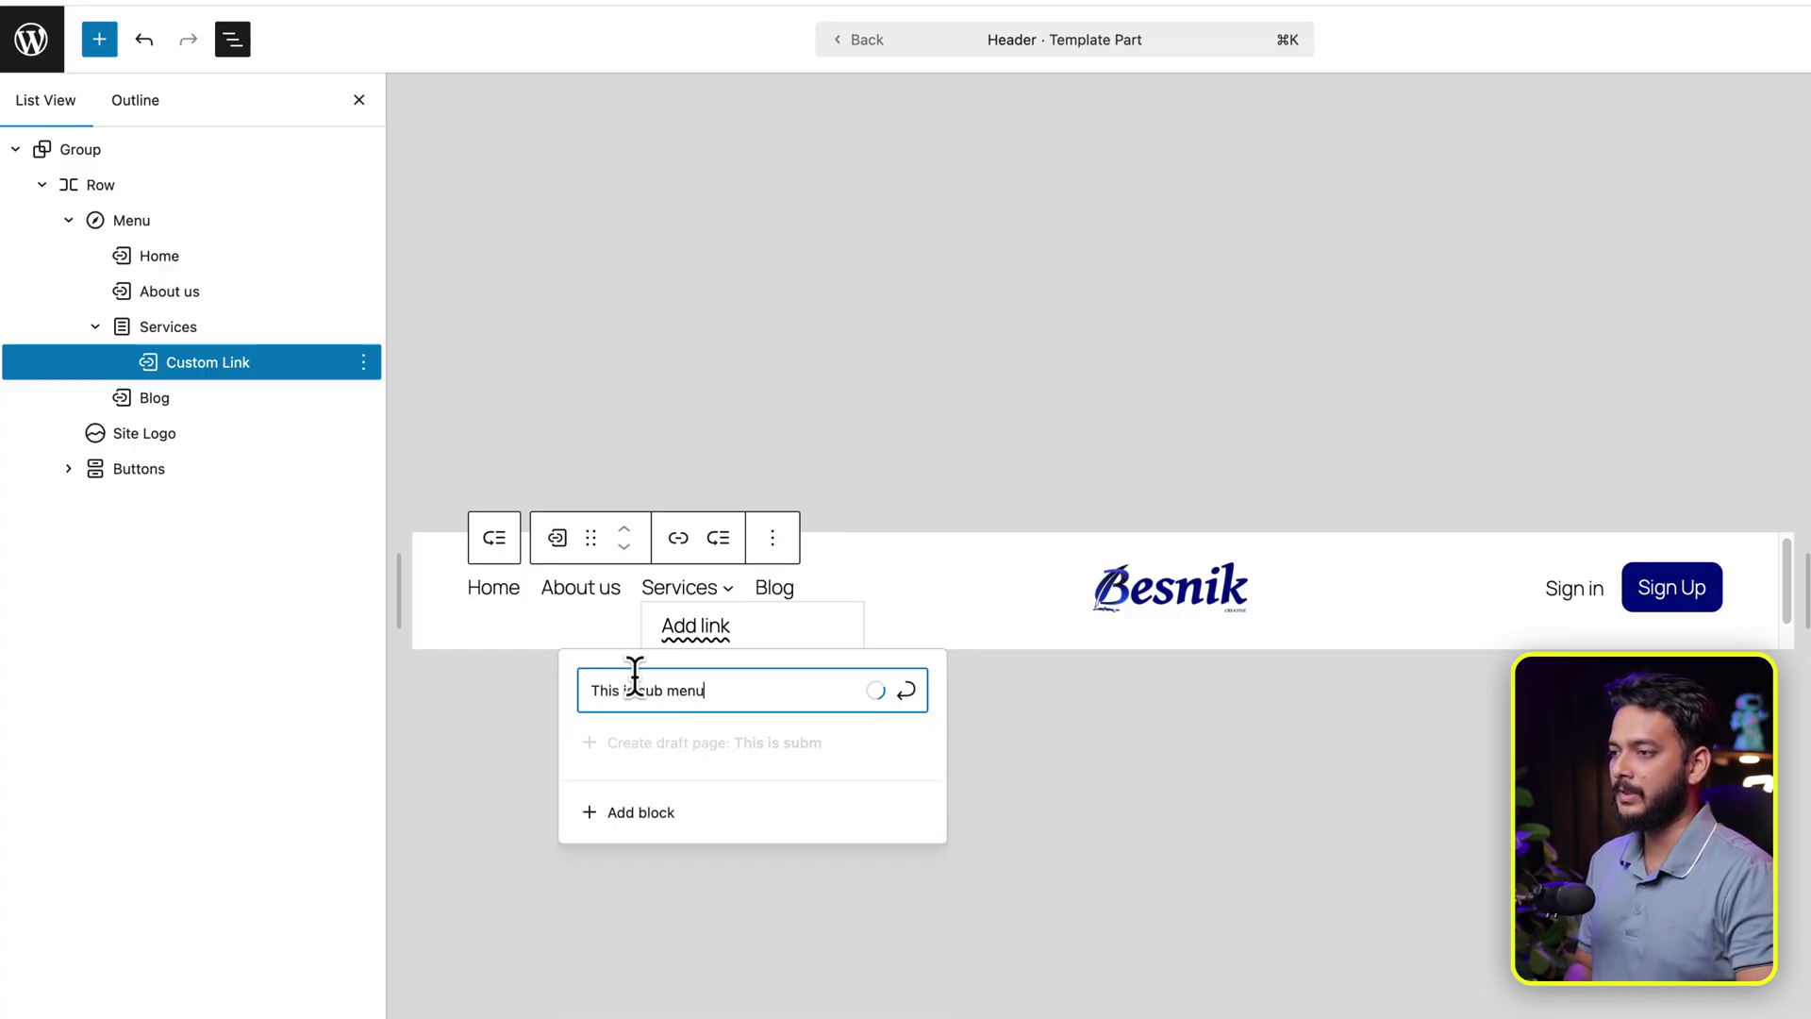
pyautogui.write('u')
pyautogui.press('Return')
pyautogui.click(737, 625)
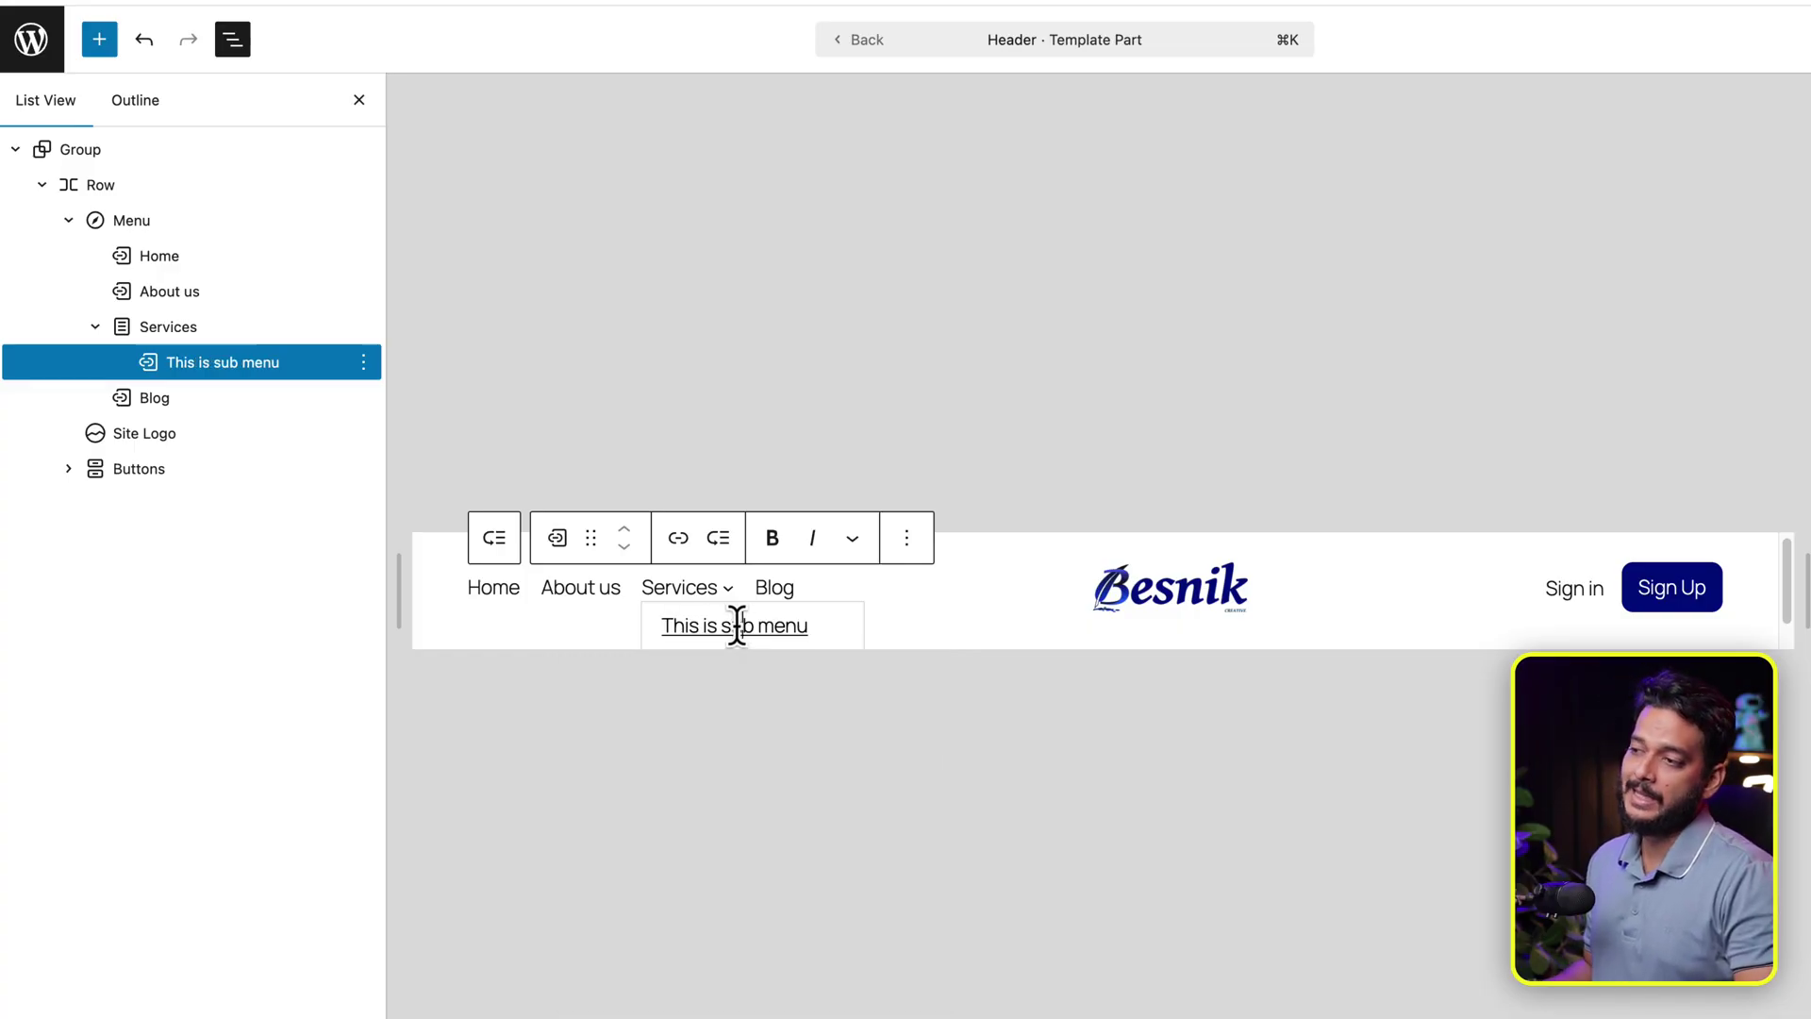
# Step: Add 'Second menu' and 'Third menu' items to the Services submenu and save the header
pyautogui.scroll(-1, 849, 623)
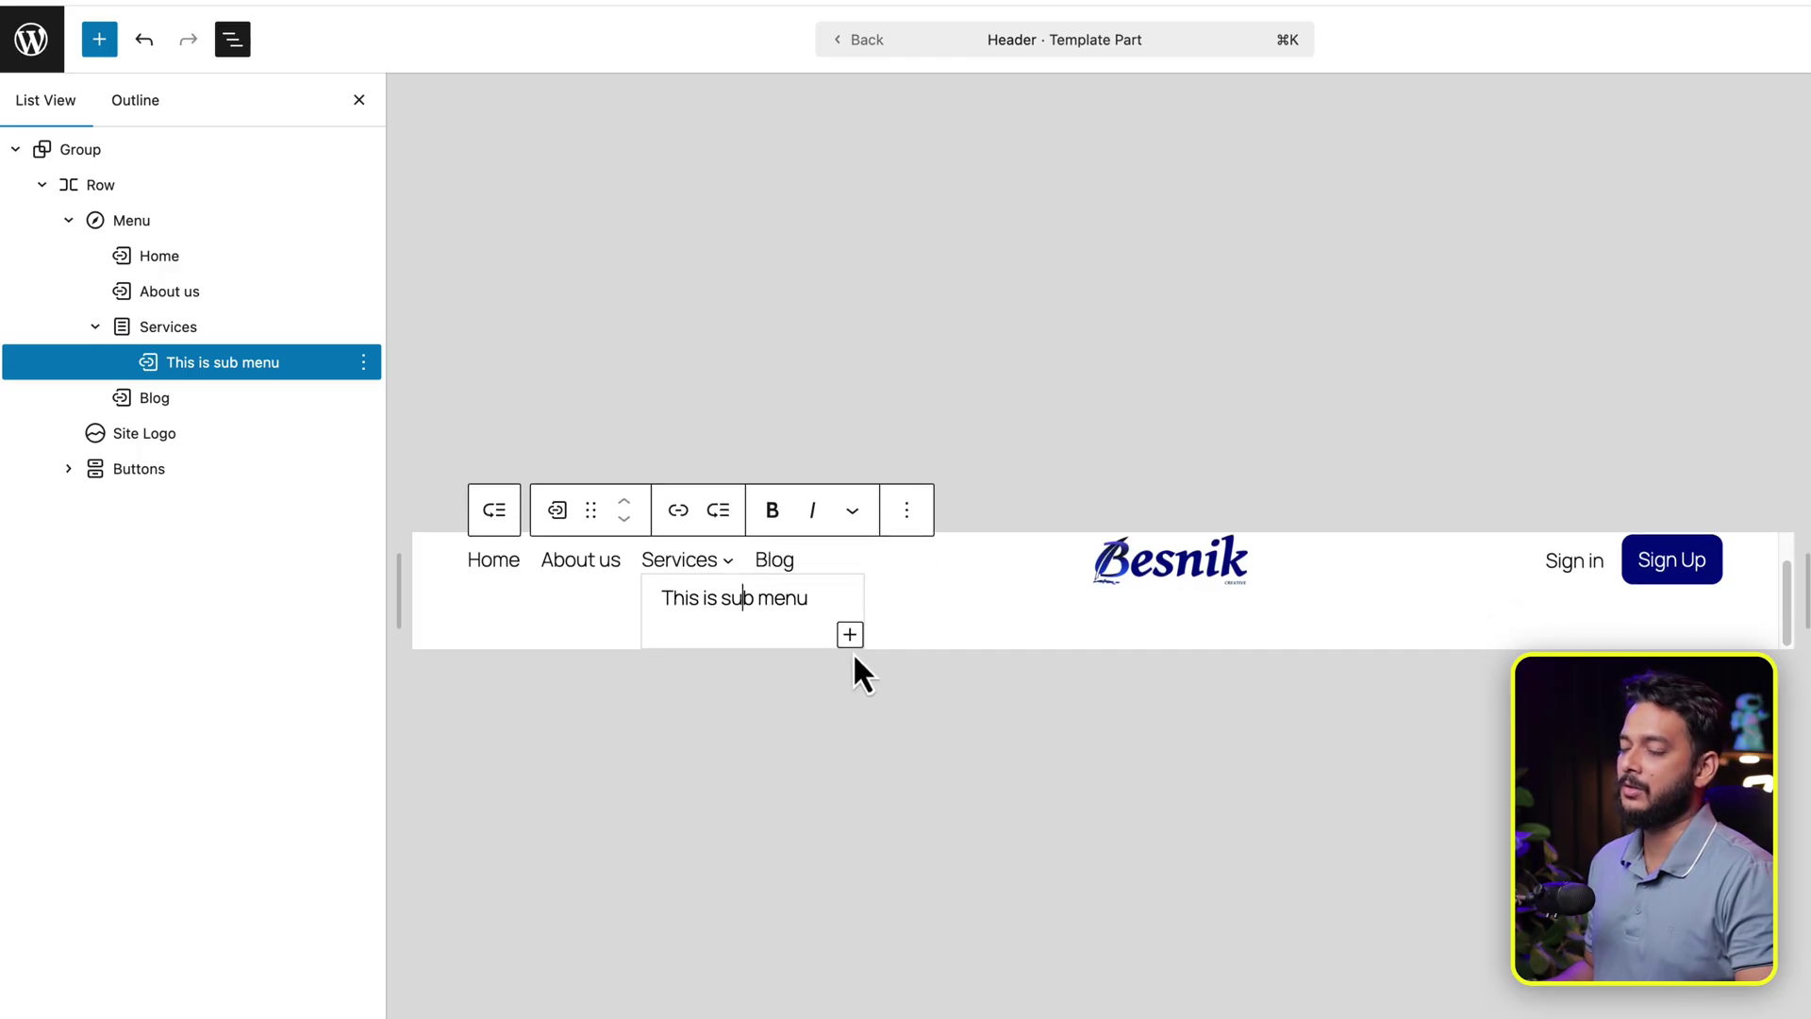
pyautogui.click(849, 636)
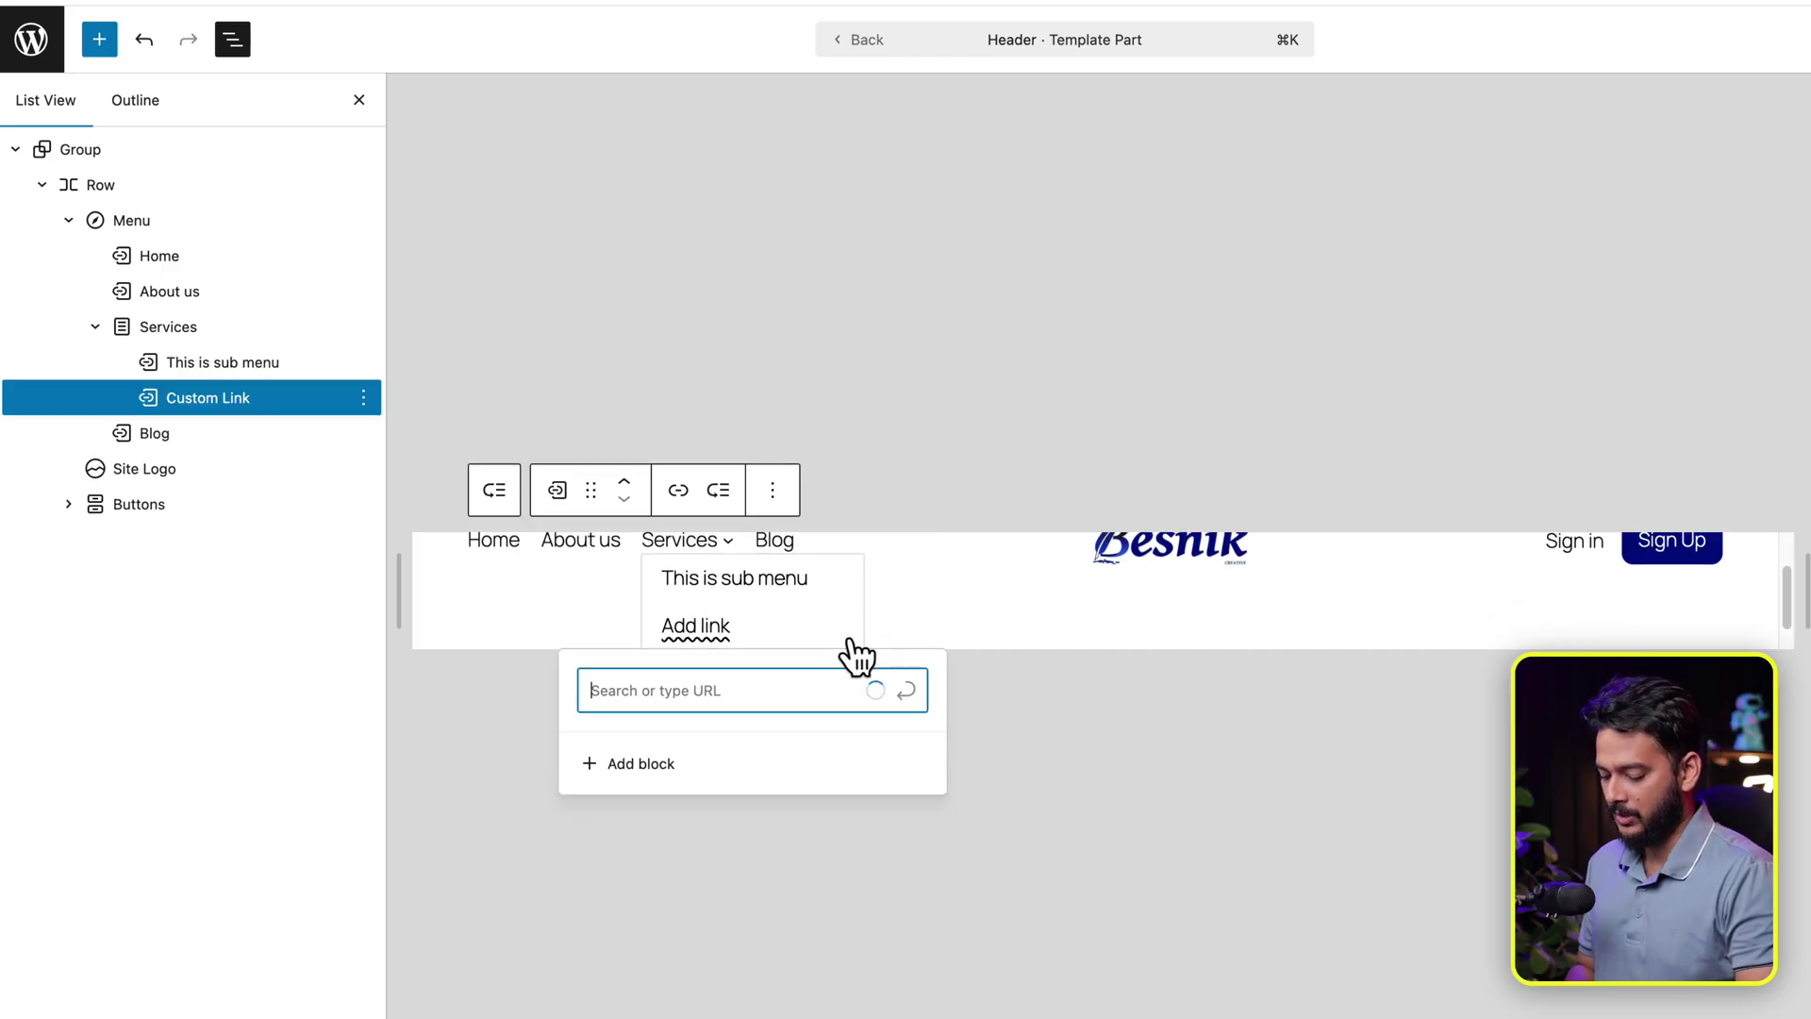
pyautogui.write('Second')
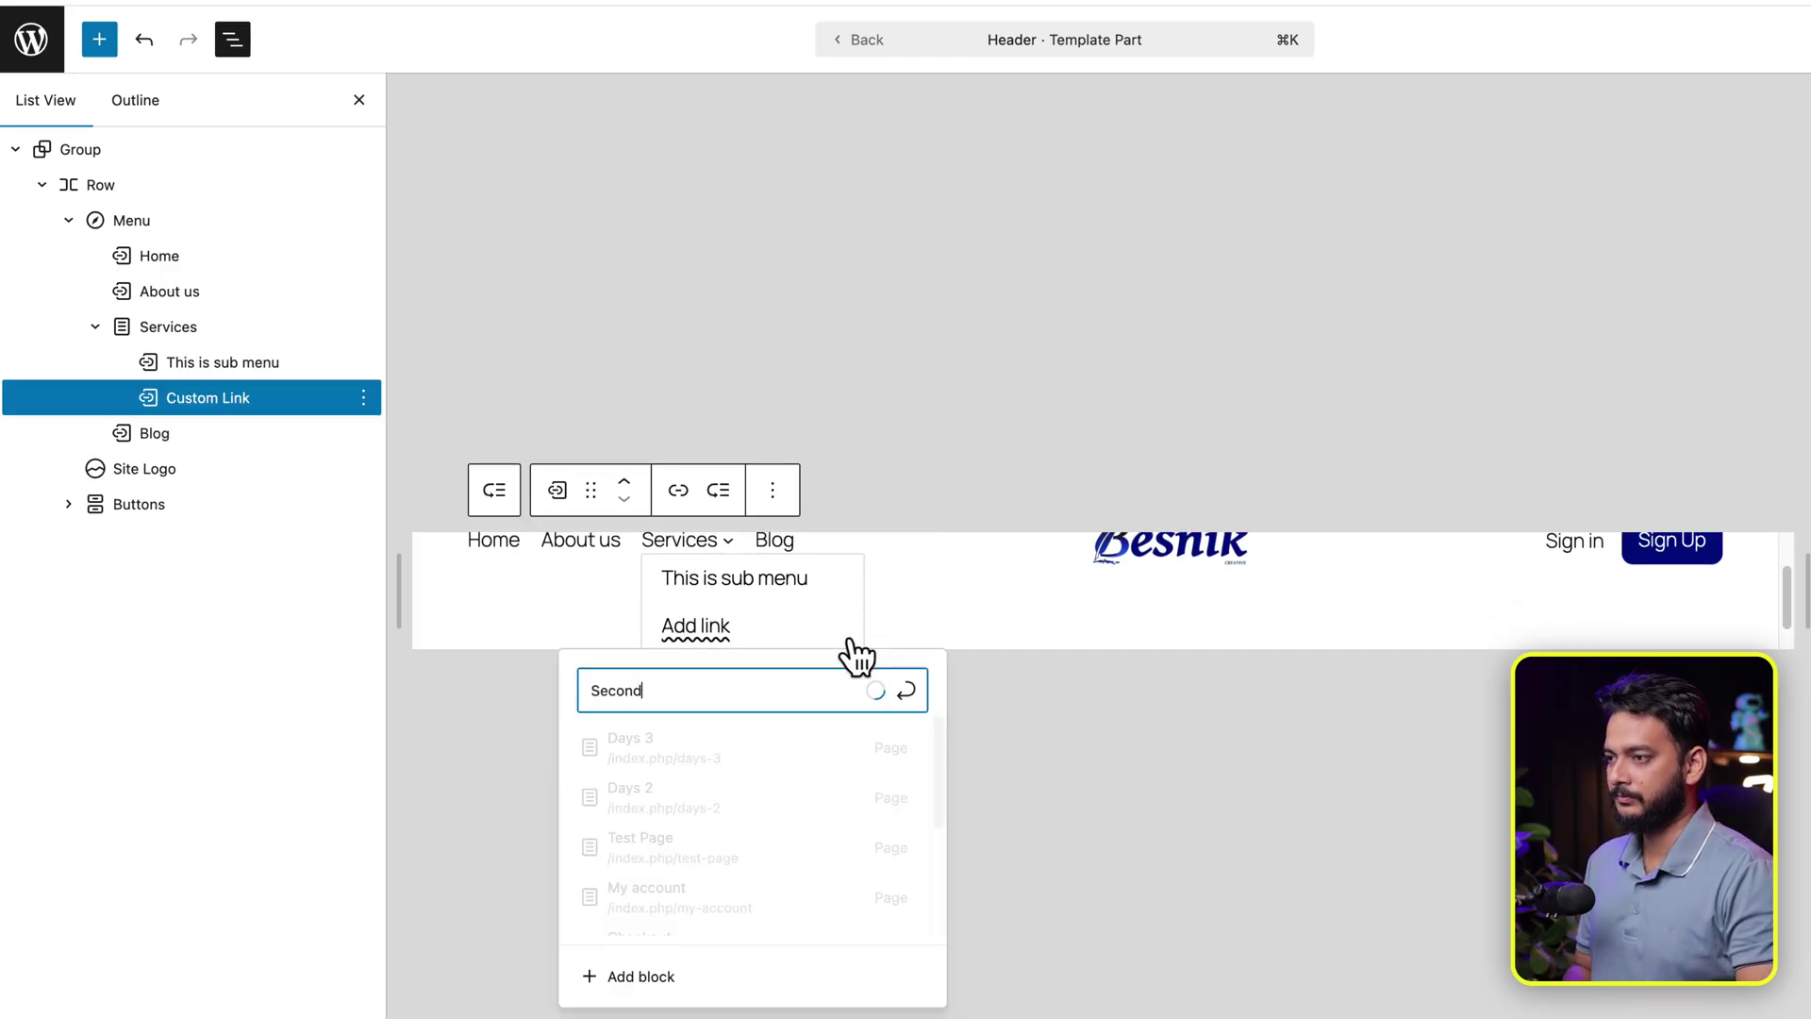
pyautogui.write(' menu')
pyautogui.press('Return')
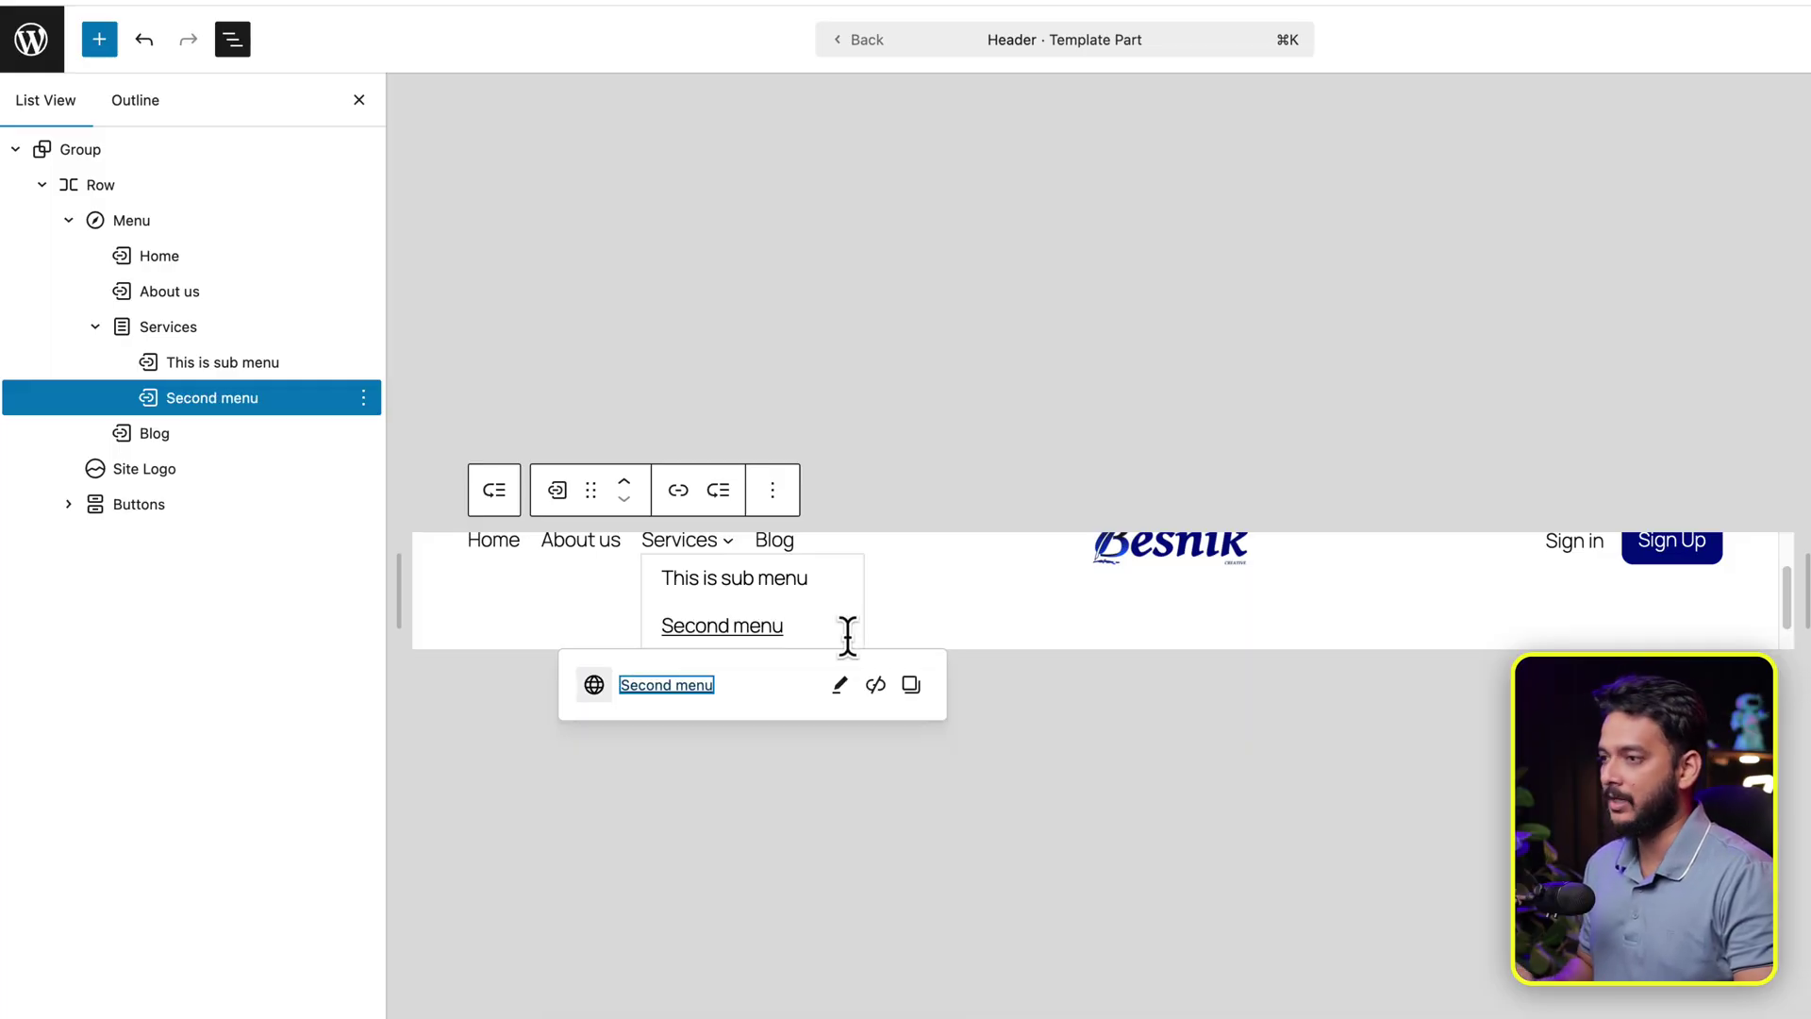
pyautogui.click(839, 601)
pyautogui.scroll(-1, 839, 605)
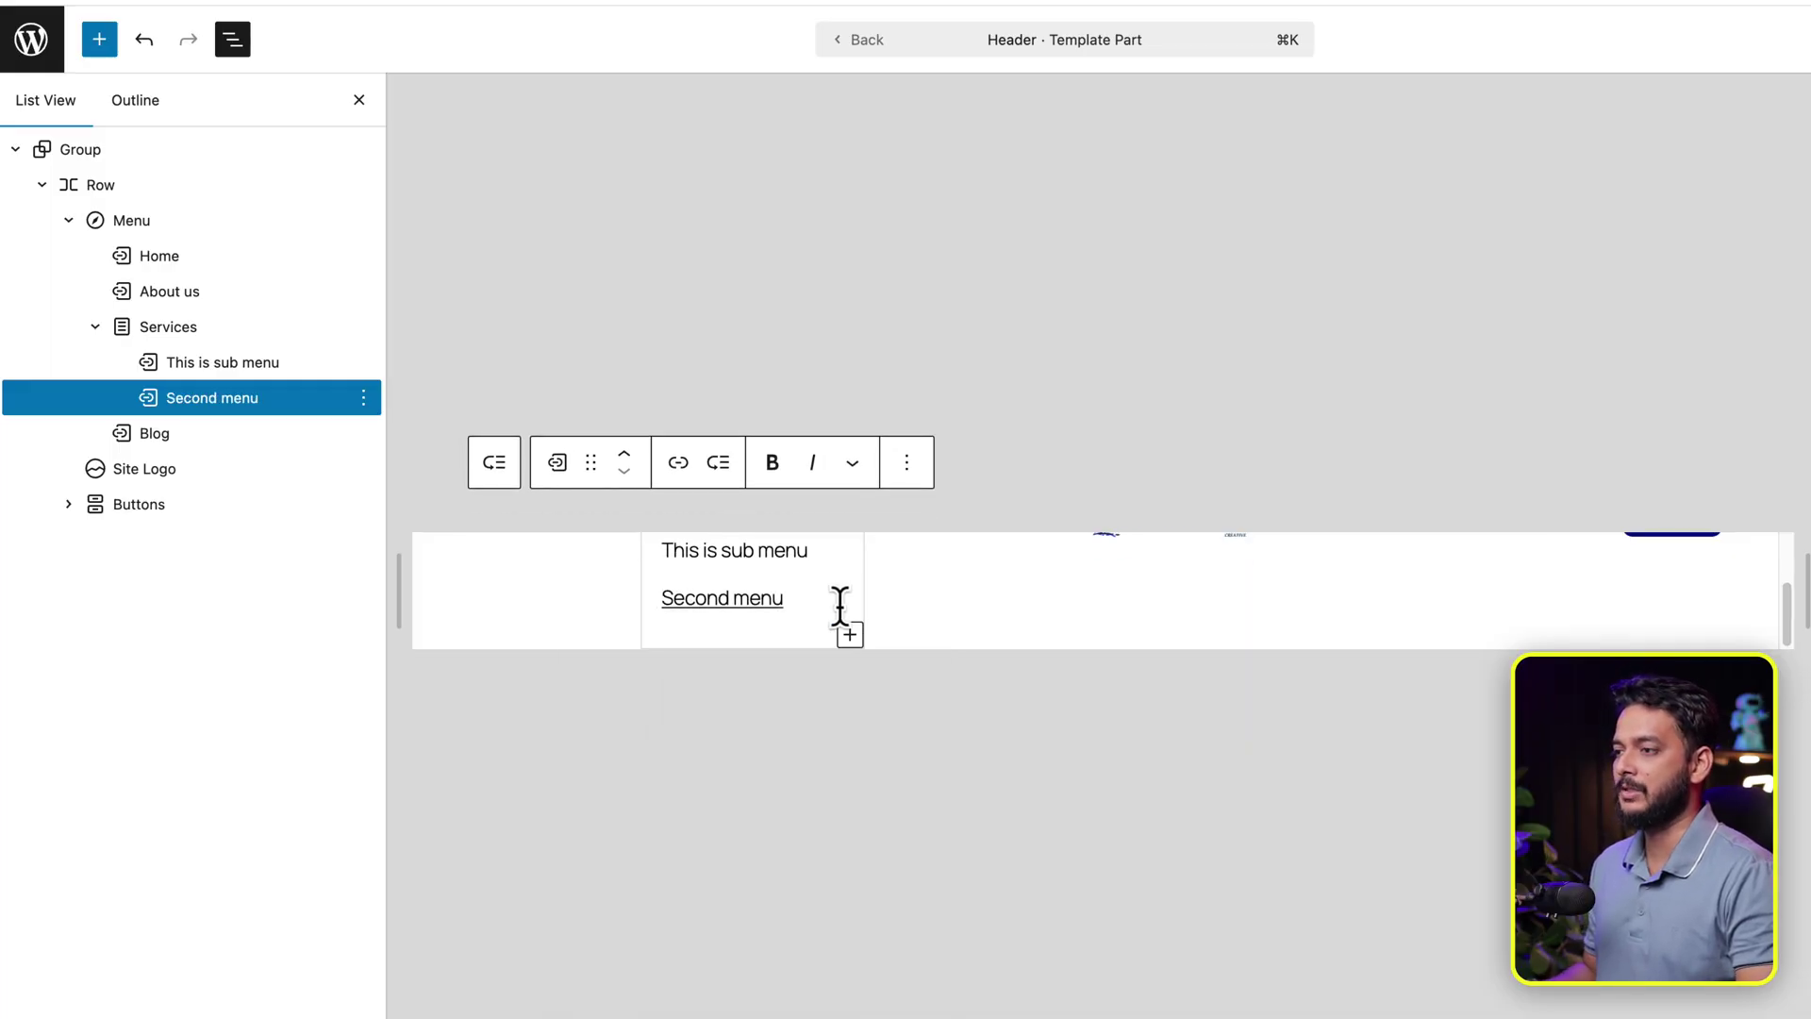
pyautogui.click(850, 636)
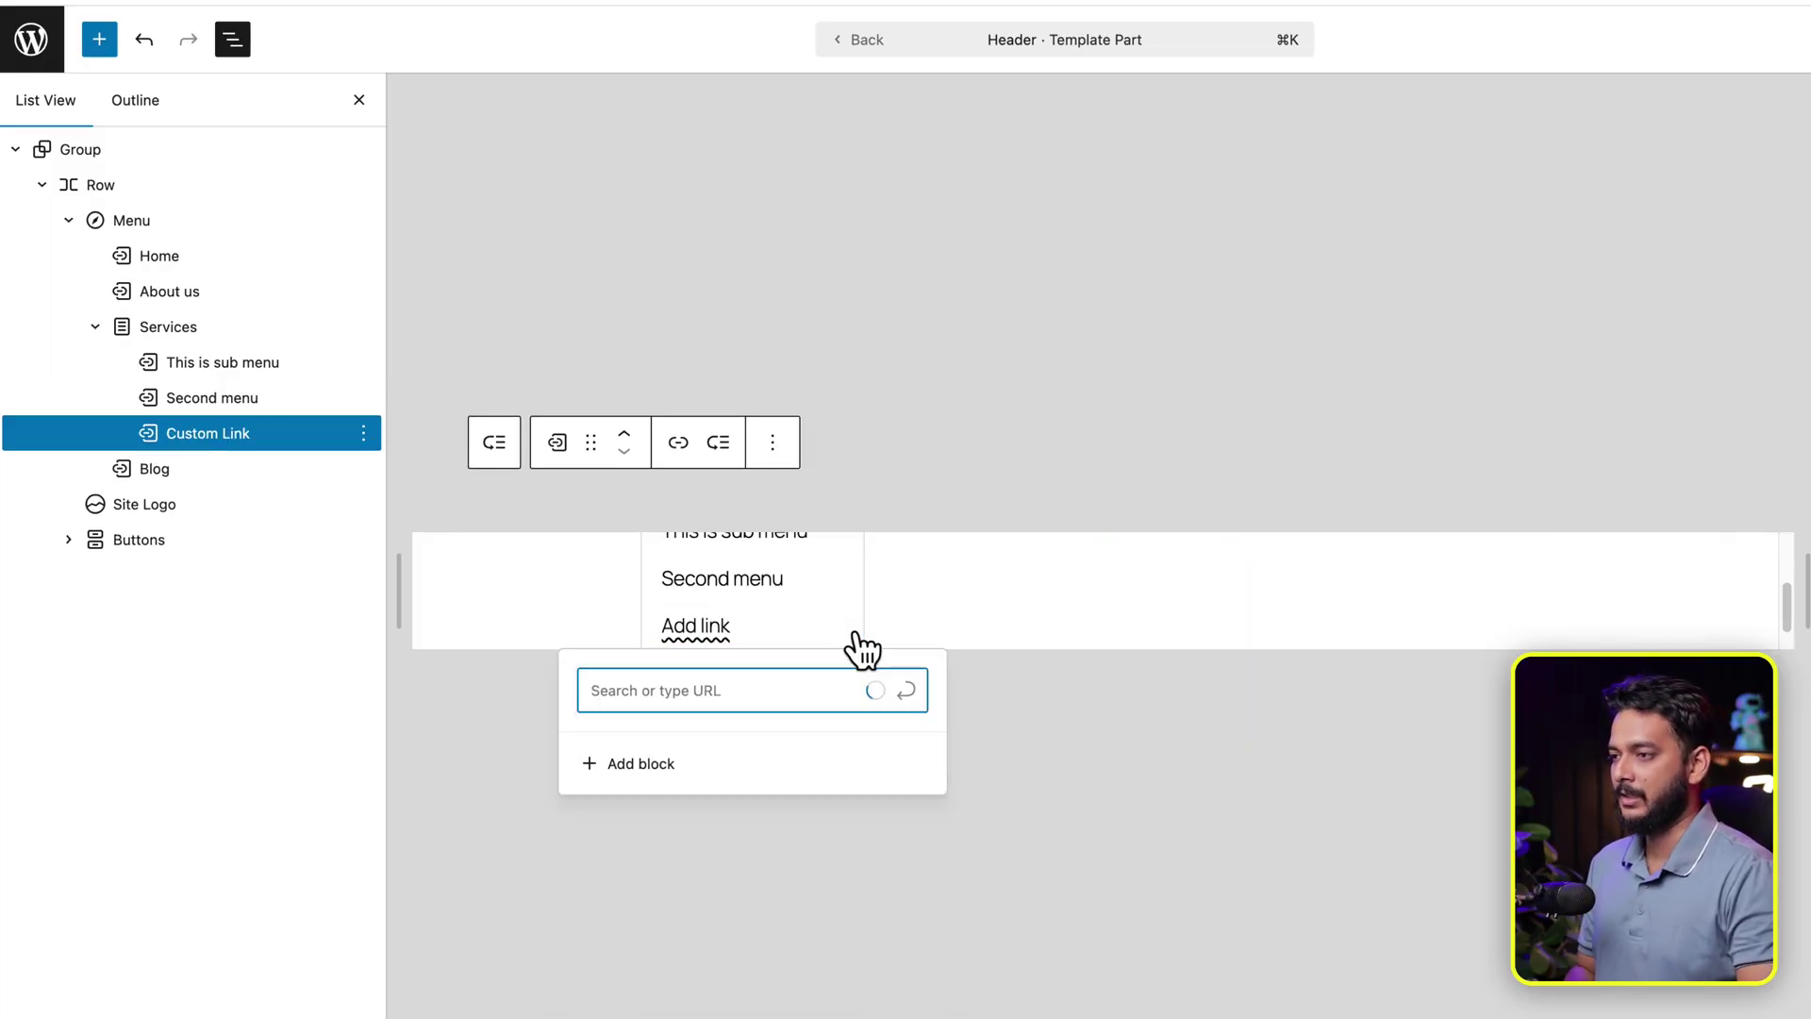
pyautogui.write('Third menu')
pyautogui.press('Return')
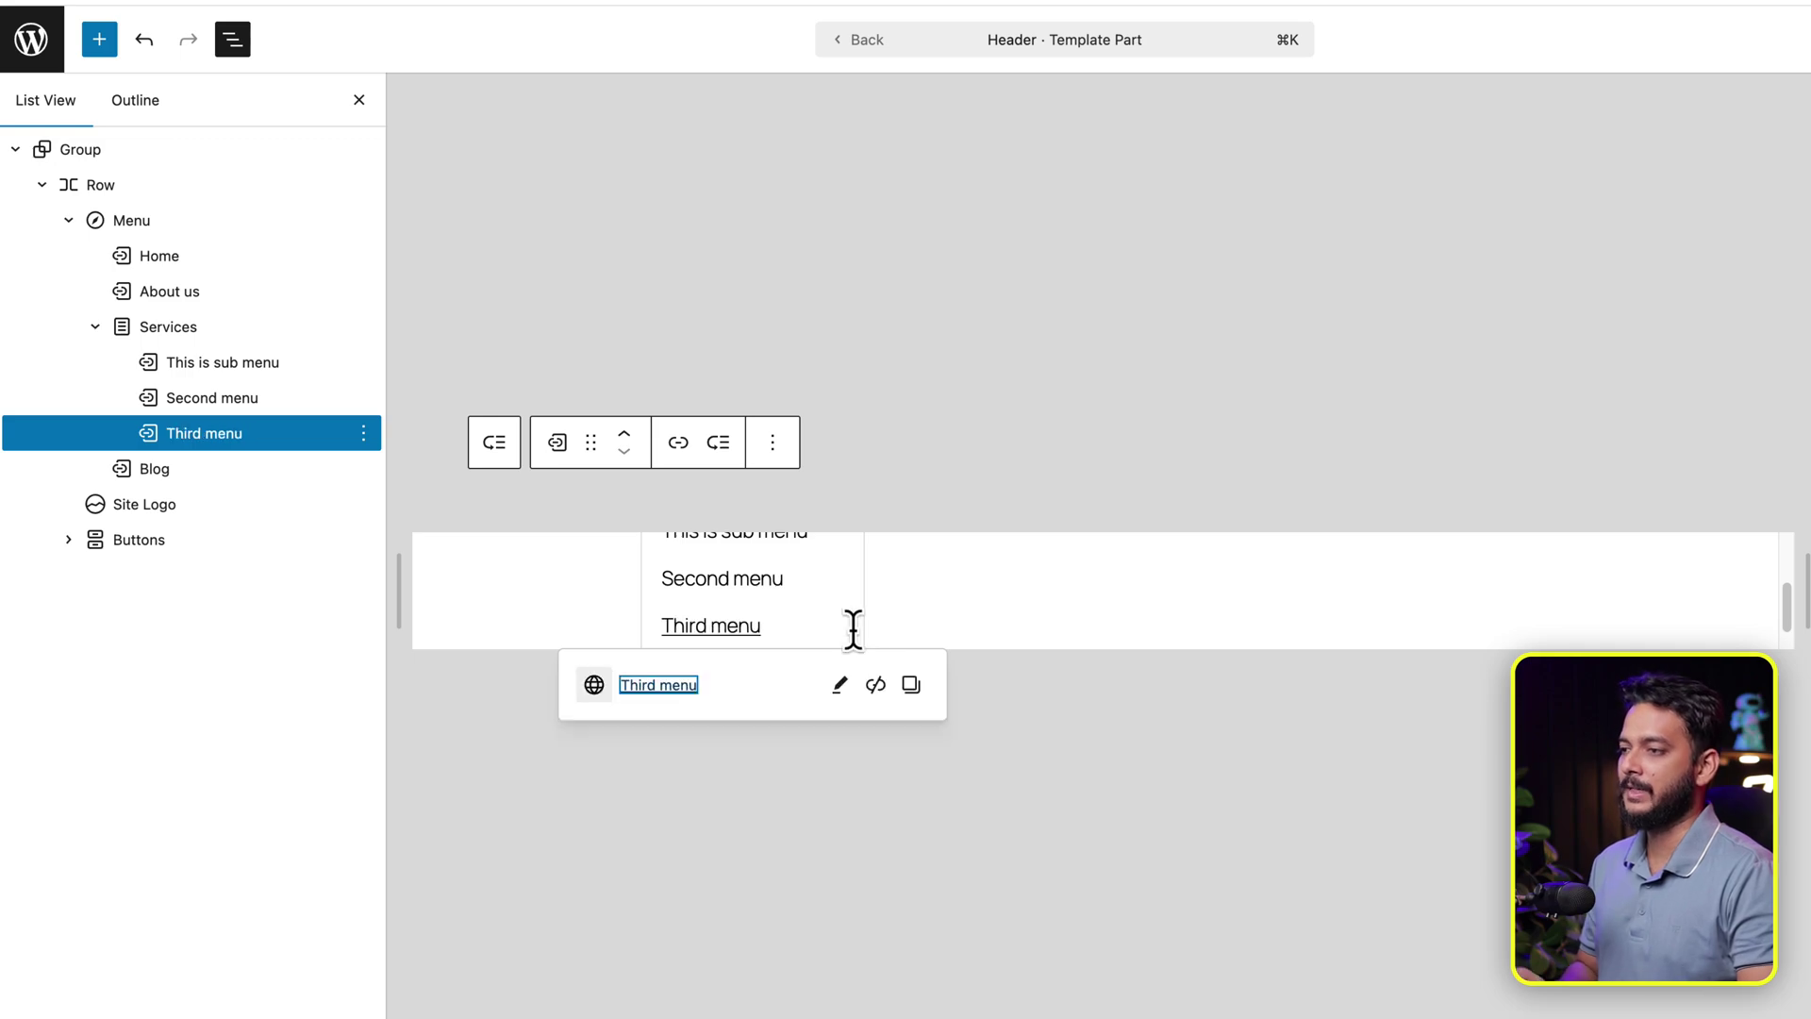
pyautogui.click(1743, 109)
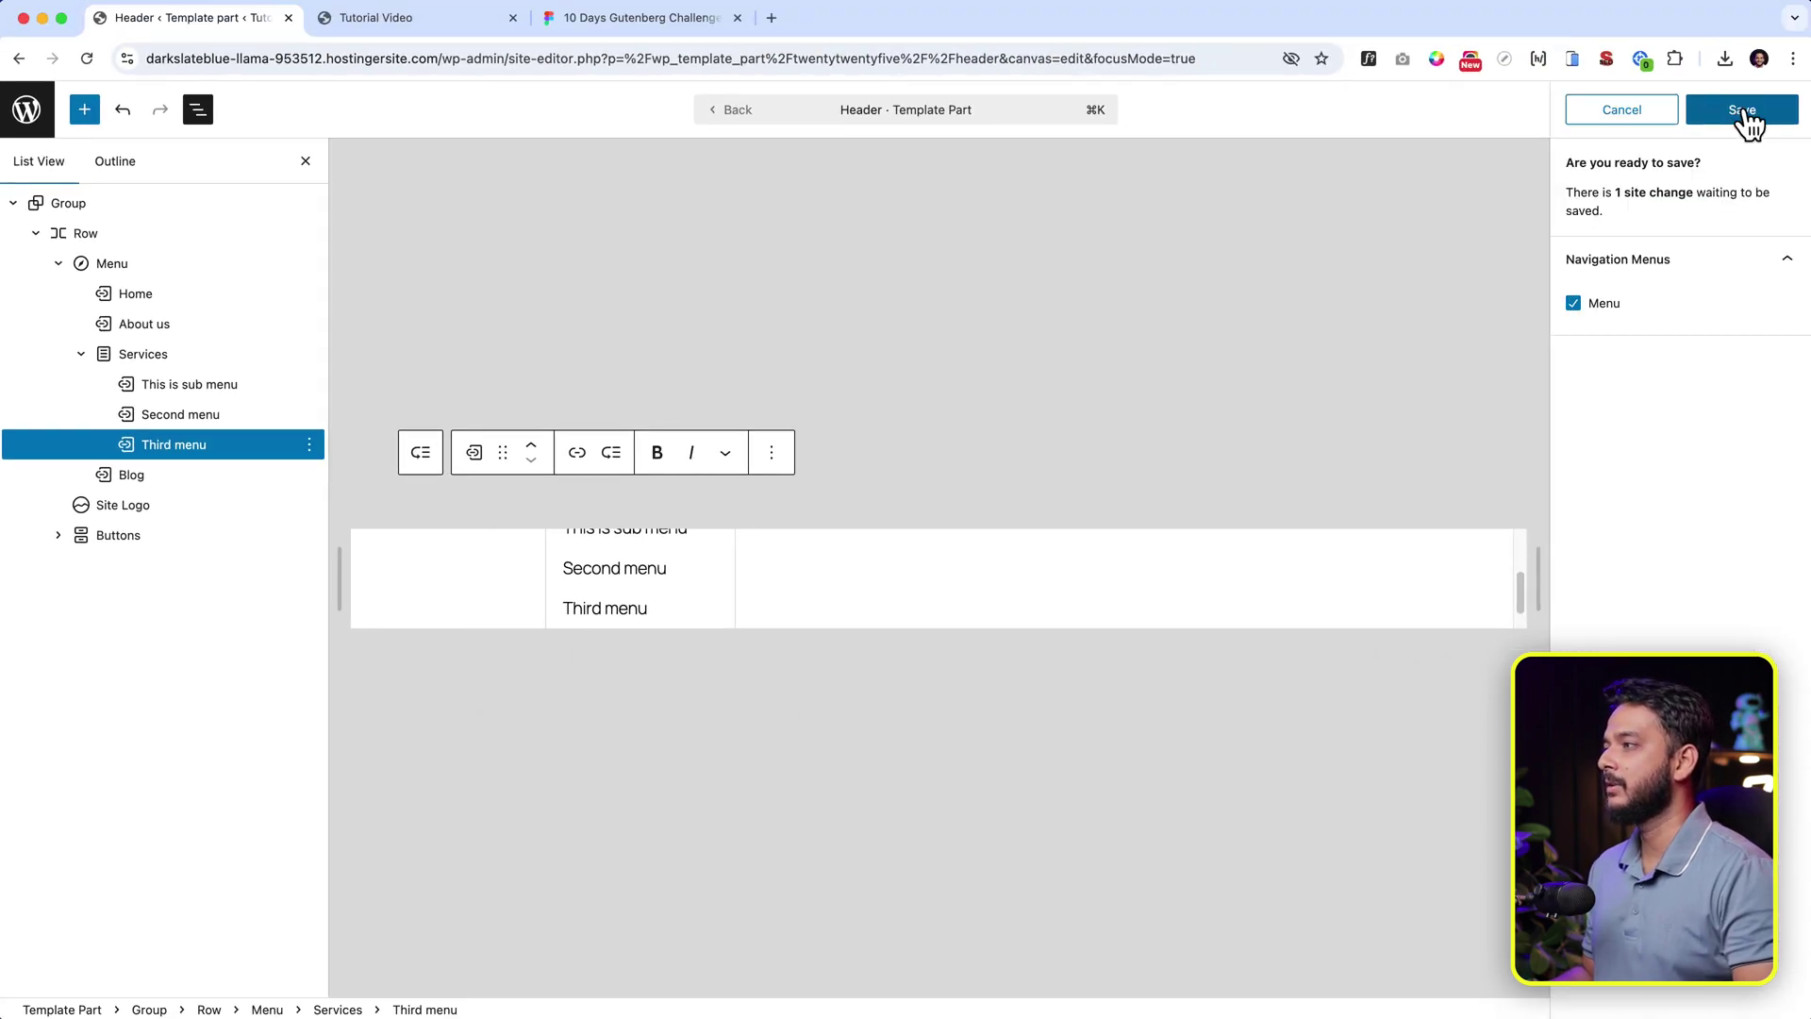
pyautogui.click(1742, 109)
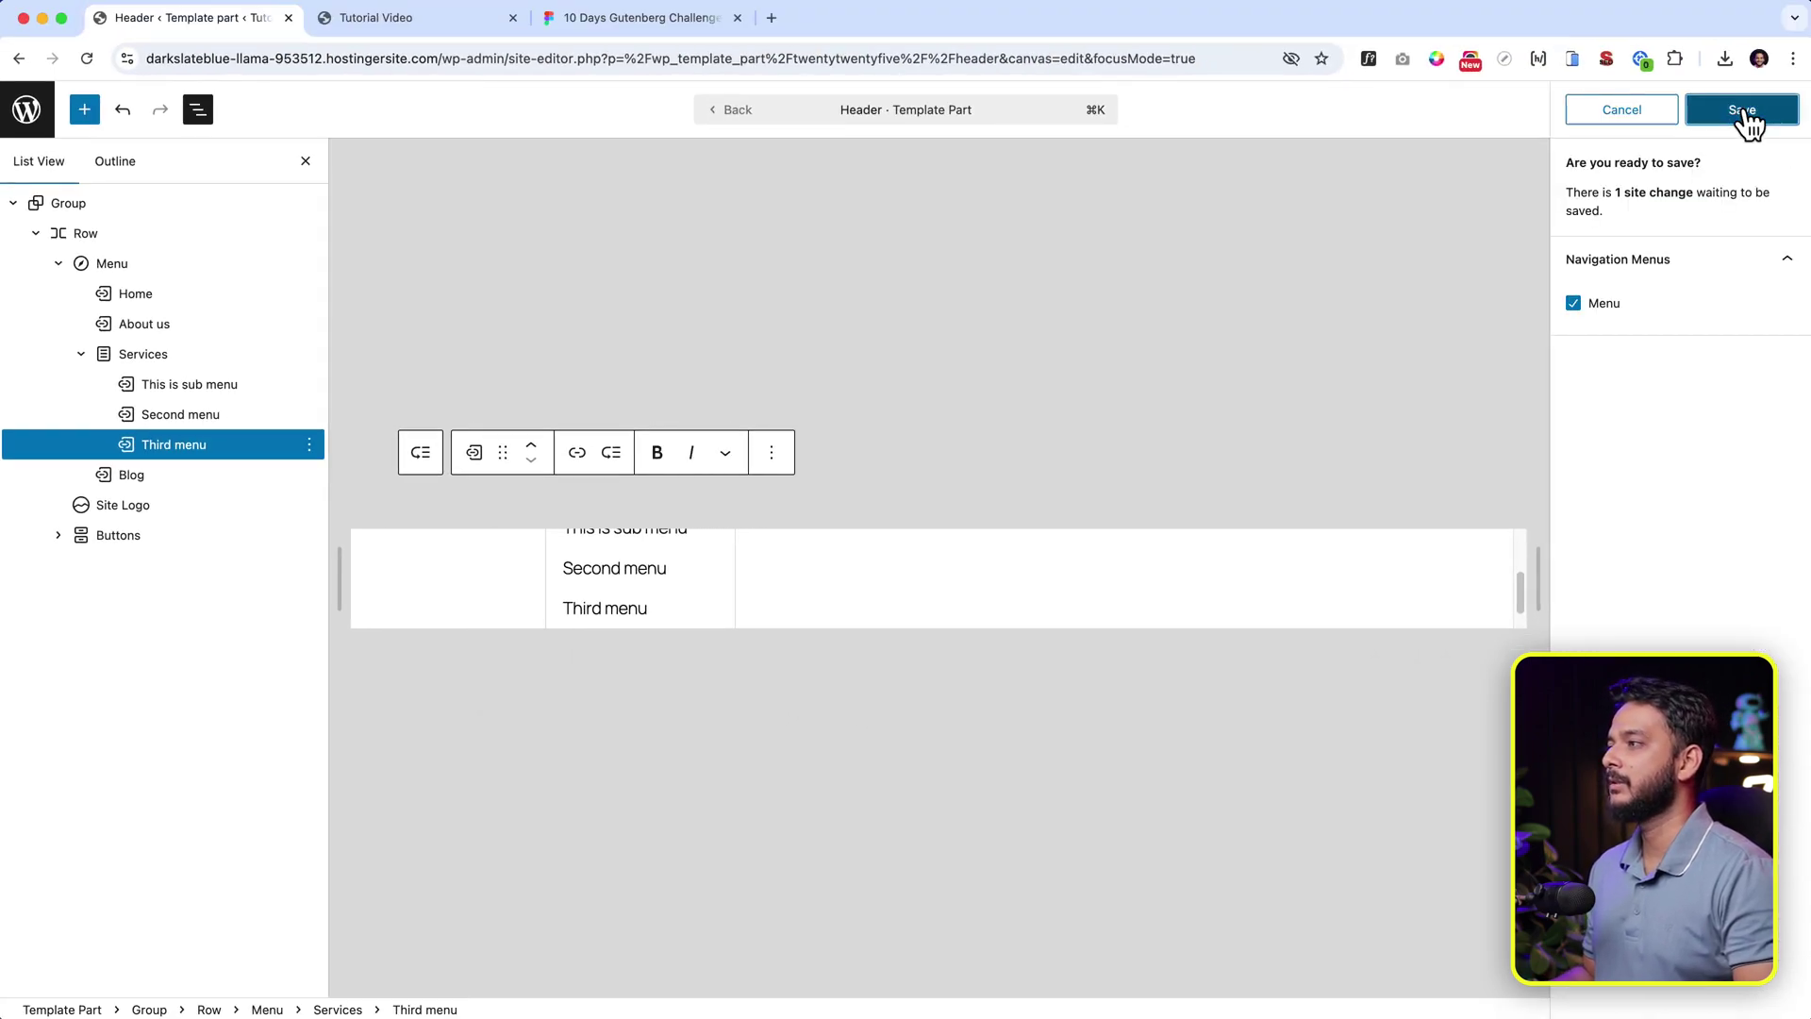
# Step: Reload the live Blog page and show the Services dropdown with its three new items
pyautogui.click(442, 21)
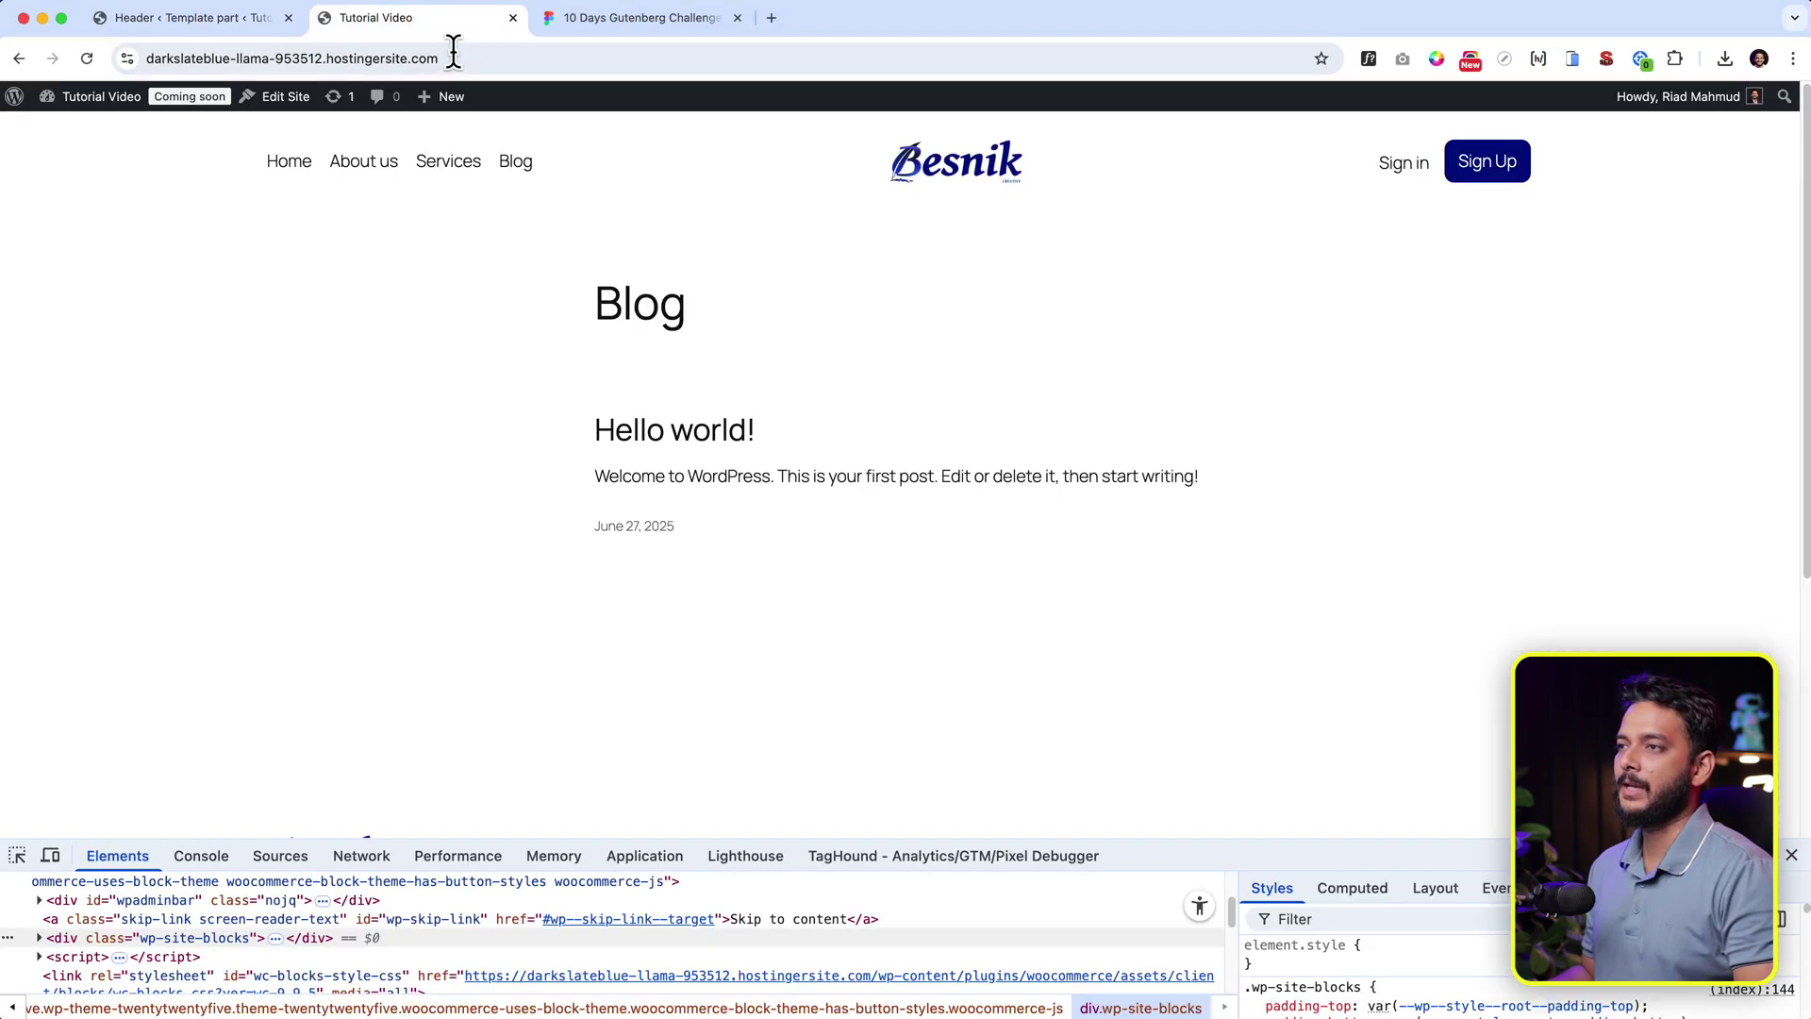
pyautogui.click(456, 56)
pyautogui.press('Return')
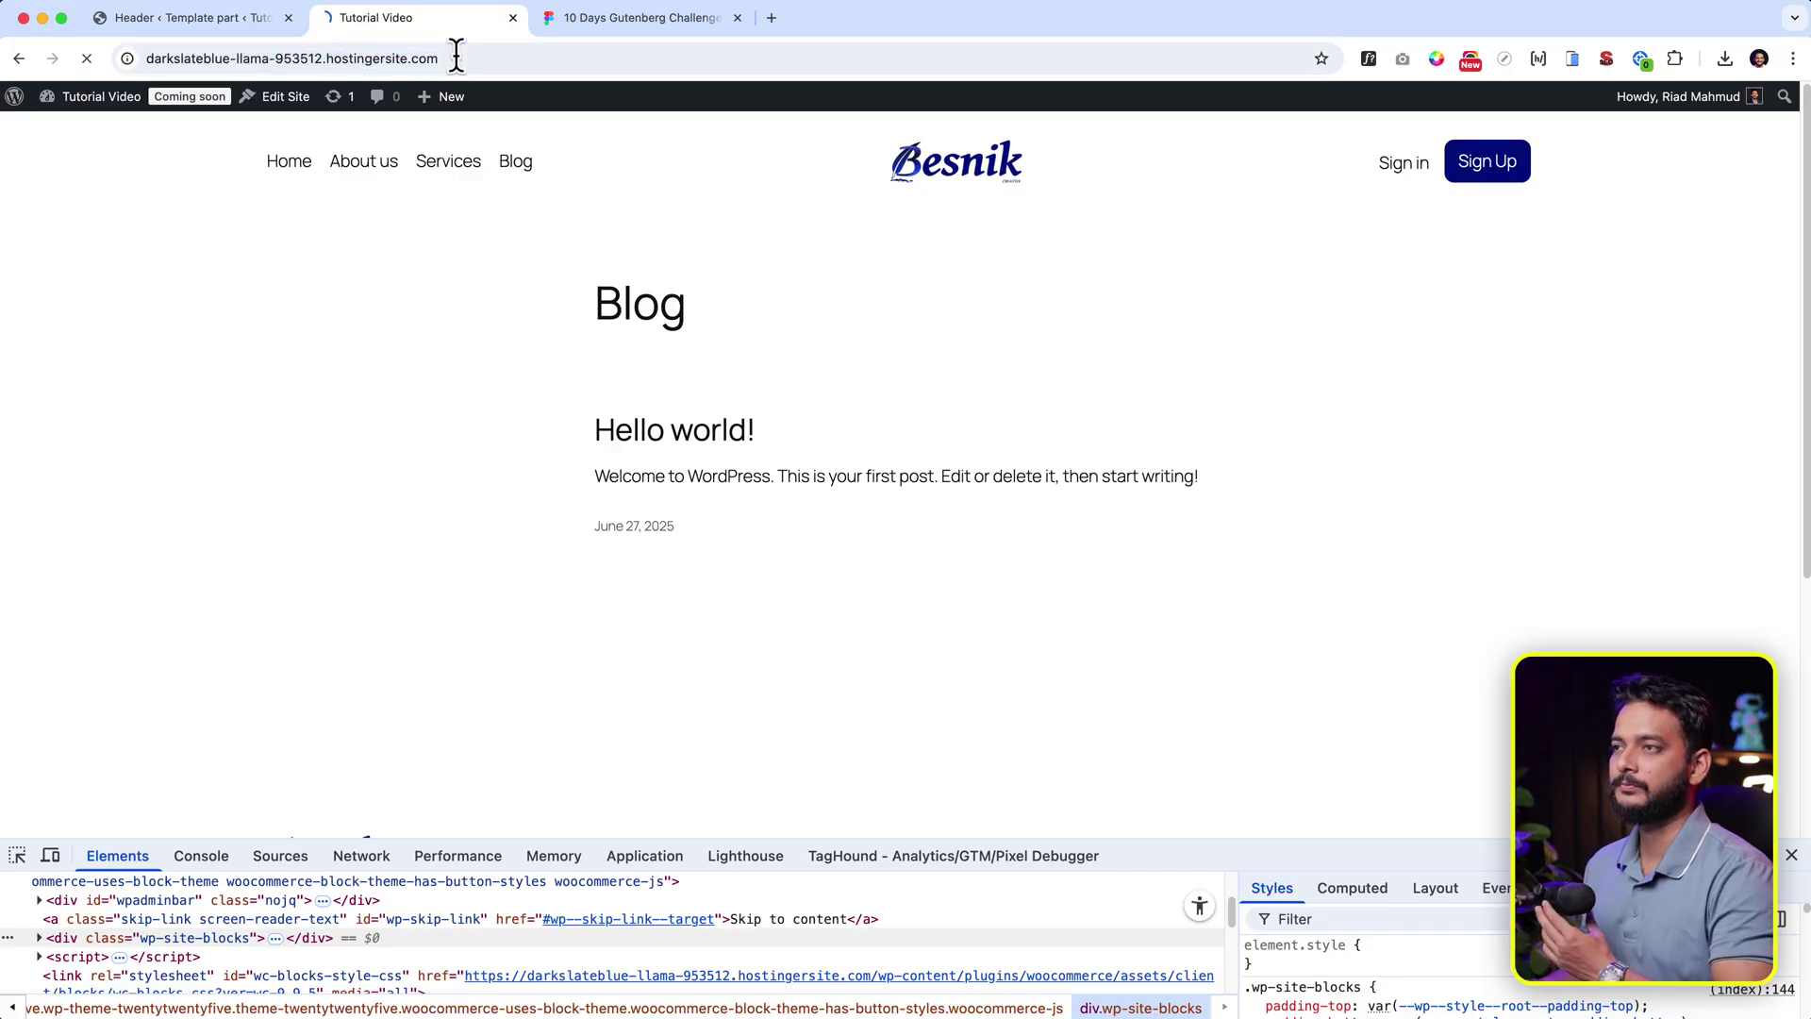
pyautogui.moveTo(481, 161)
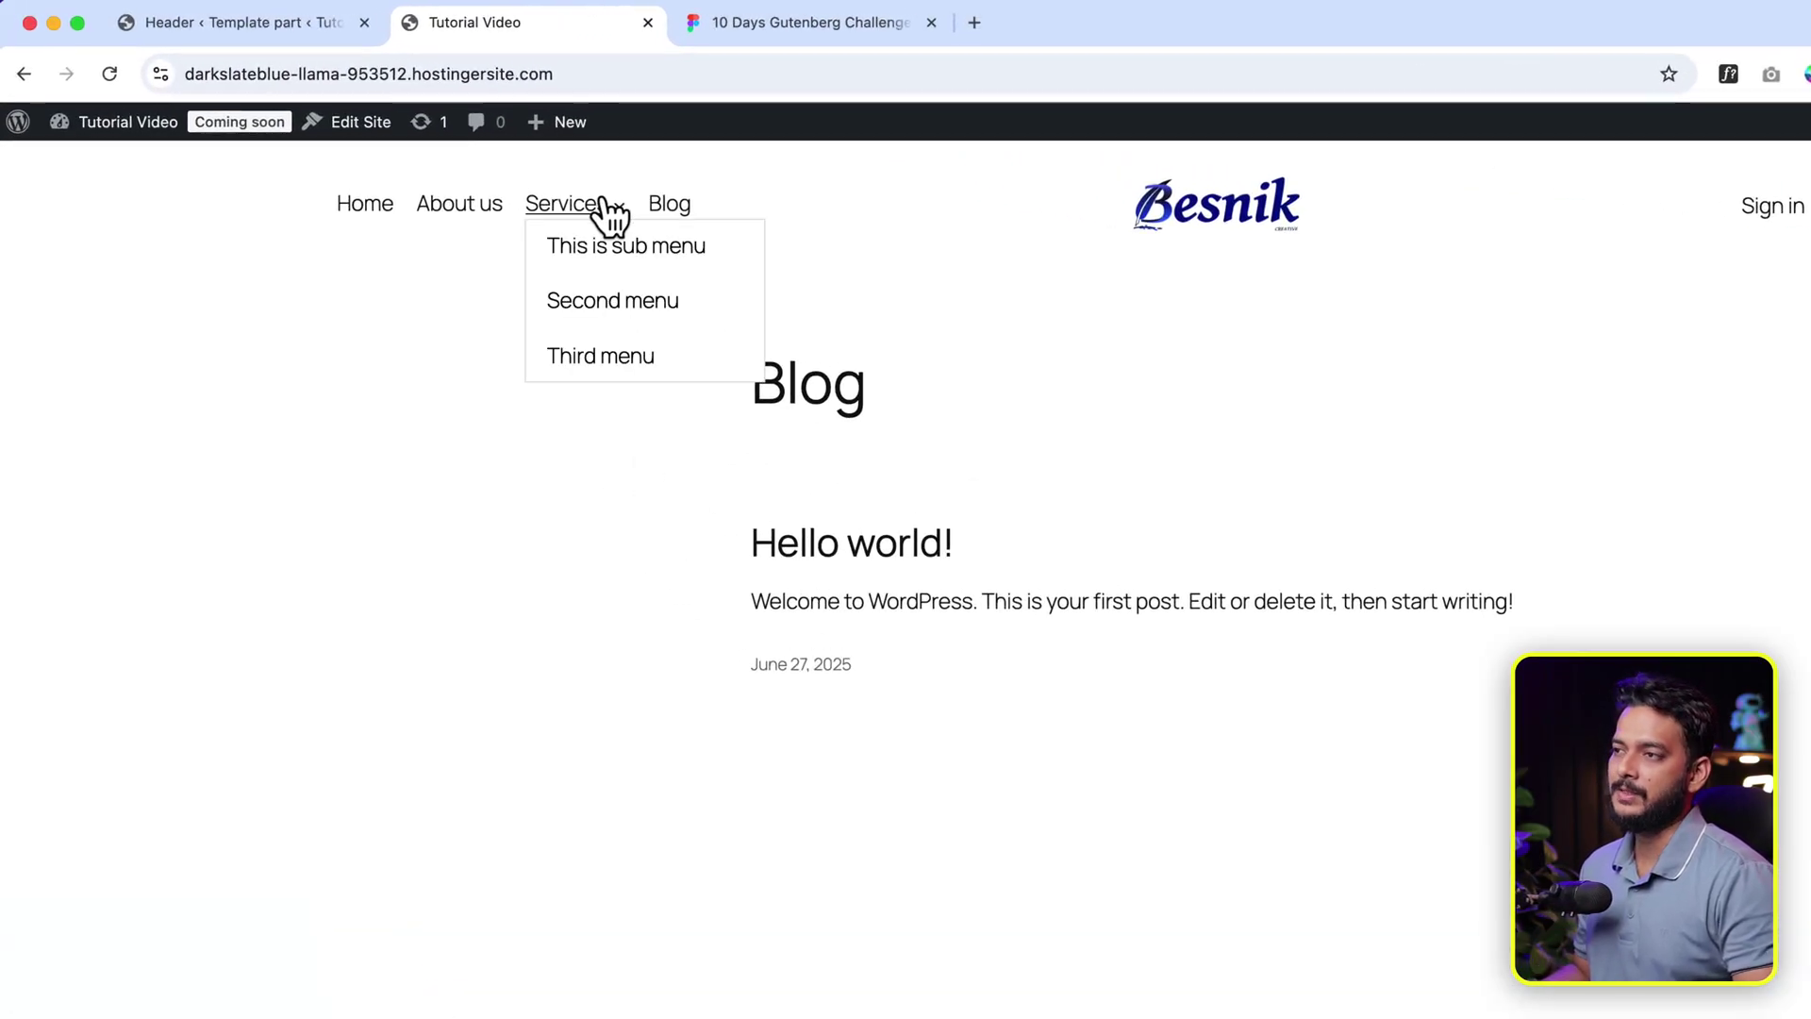